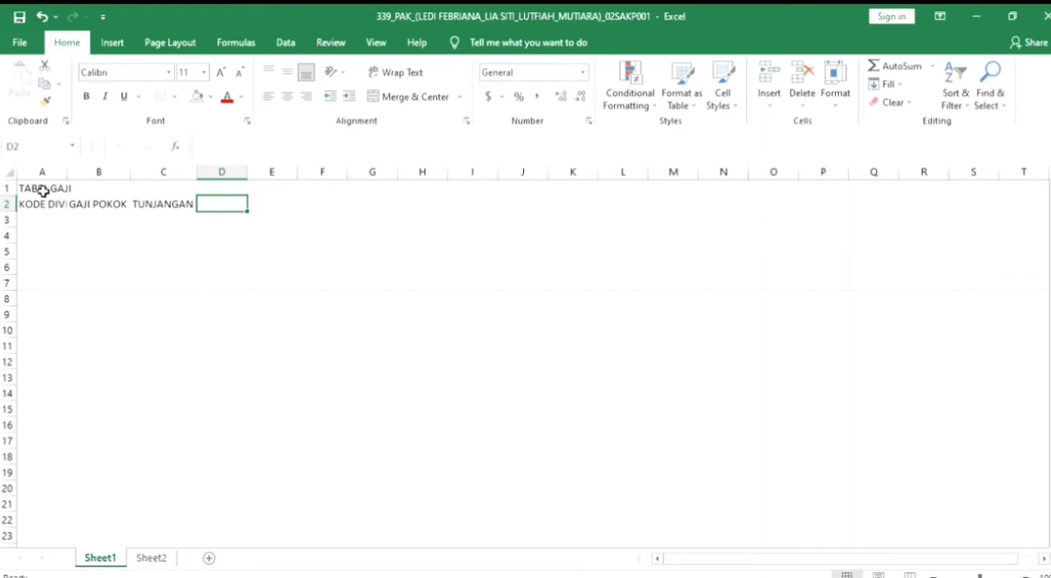
Step: Enter the column header UANG MAKAN PERHARI in cell D2
text(UANG MAKA)
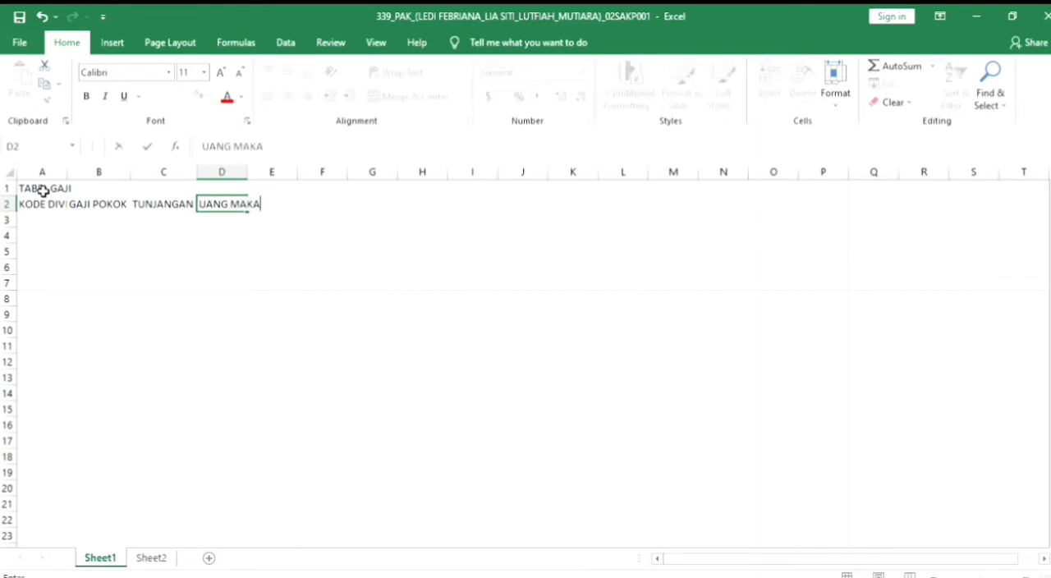
text(N PERHAI)
key(Return)
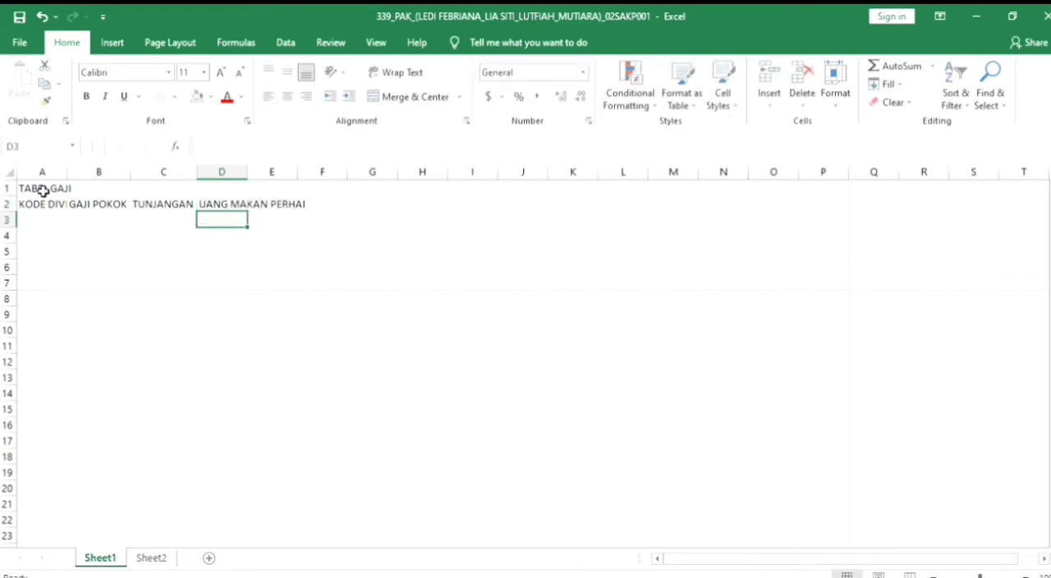
key(Up)
key(Right)
key(Left)
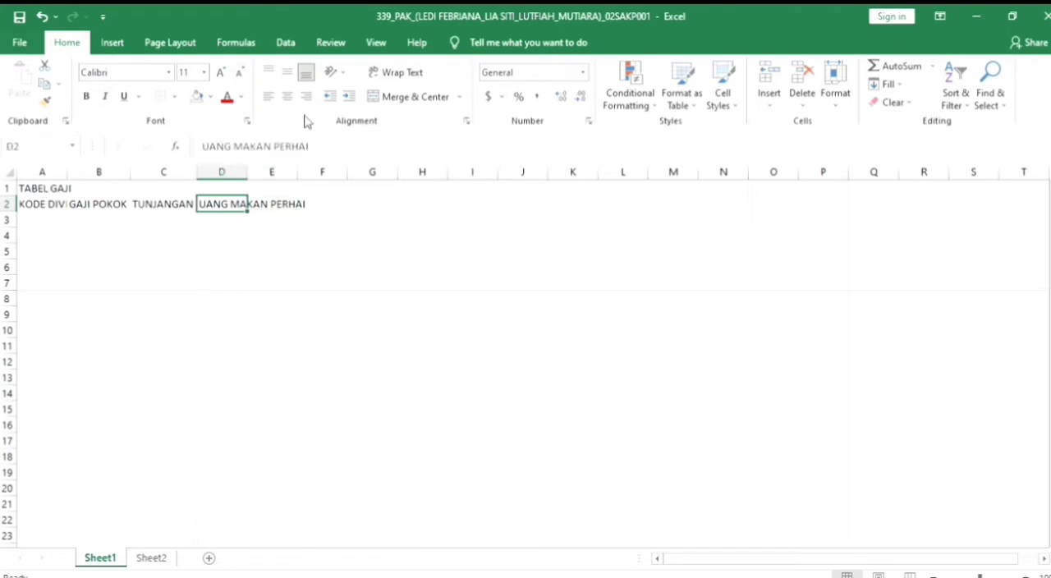
click(312, 148)
key(BackSpace)
text(RI)
key(Return)
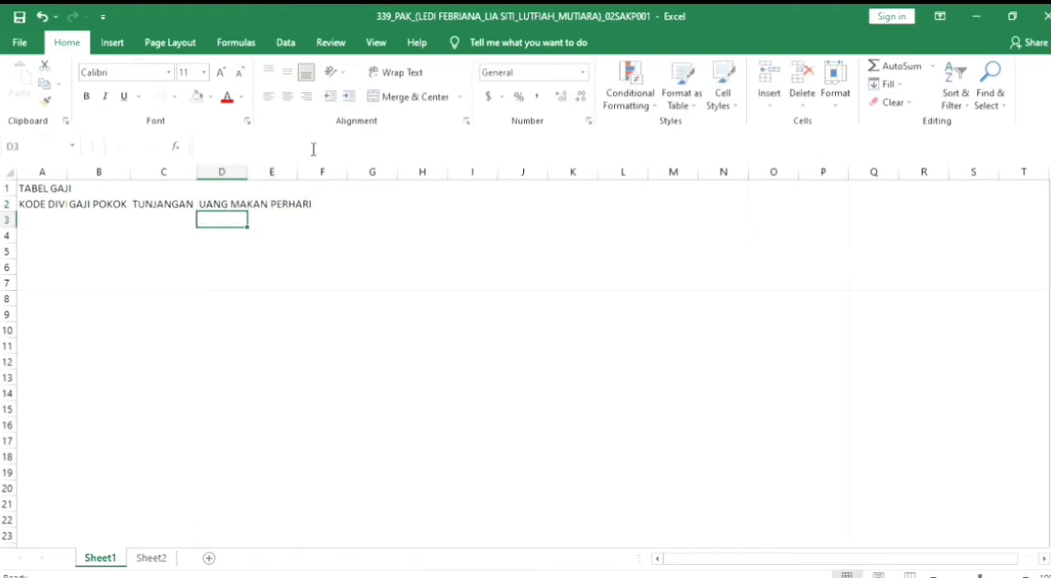
Step: Fill the KODE DIVISI column from A3 to A7 with the codes DR, BD, PR, APT and KS
key(Left)
key(Left)
key(Left)
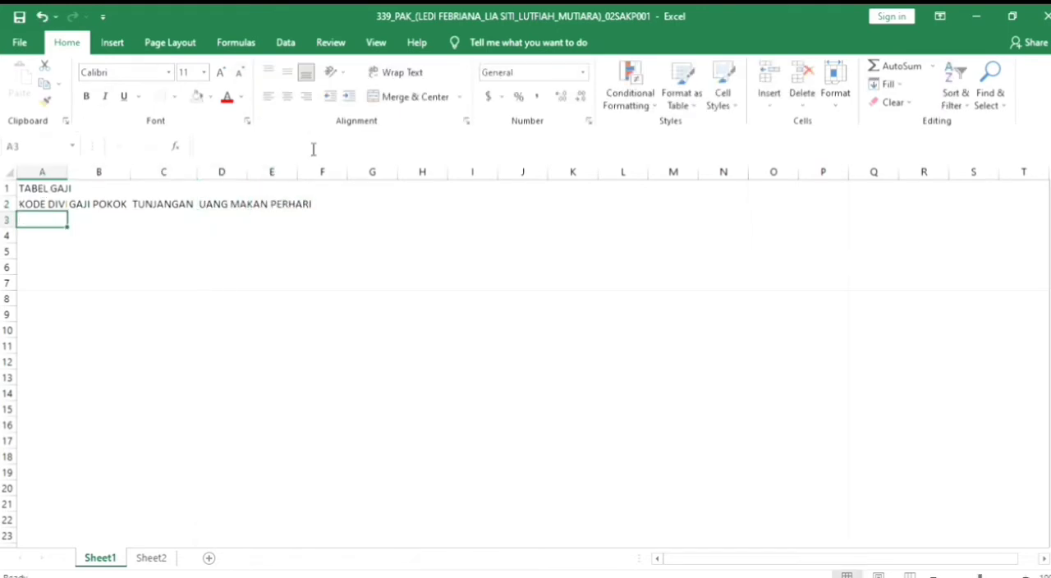
text(DR)
key(Return)
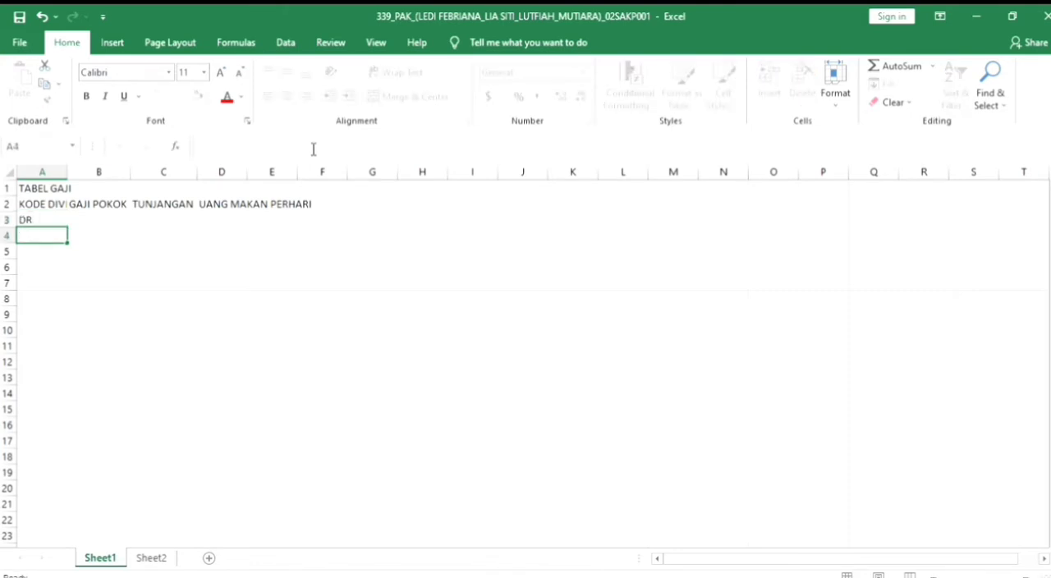
text(BD)
key(Return)
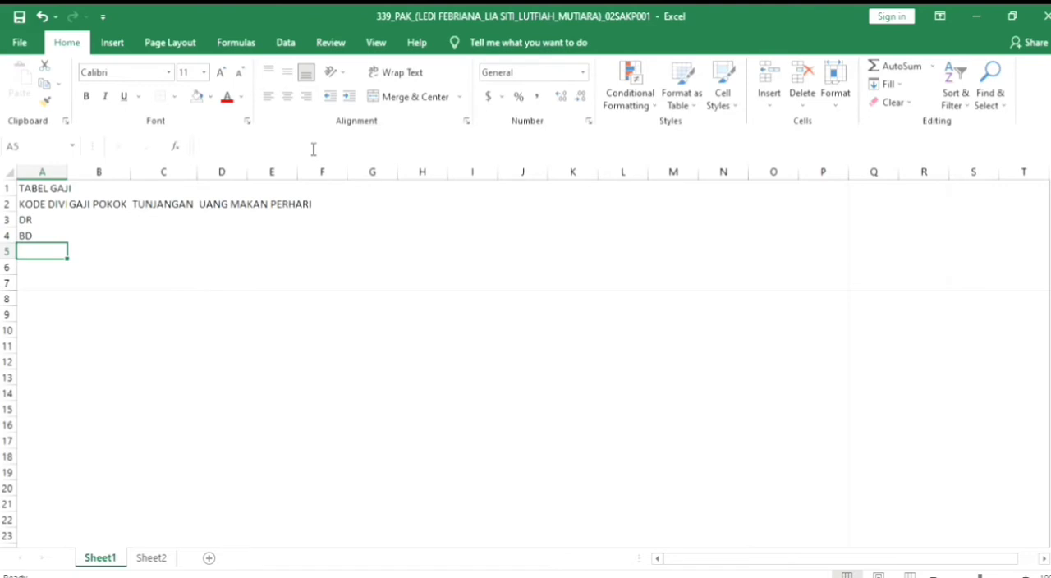
text(PR)
key(Return)
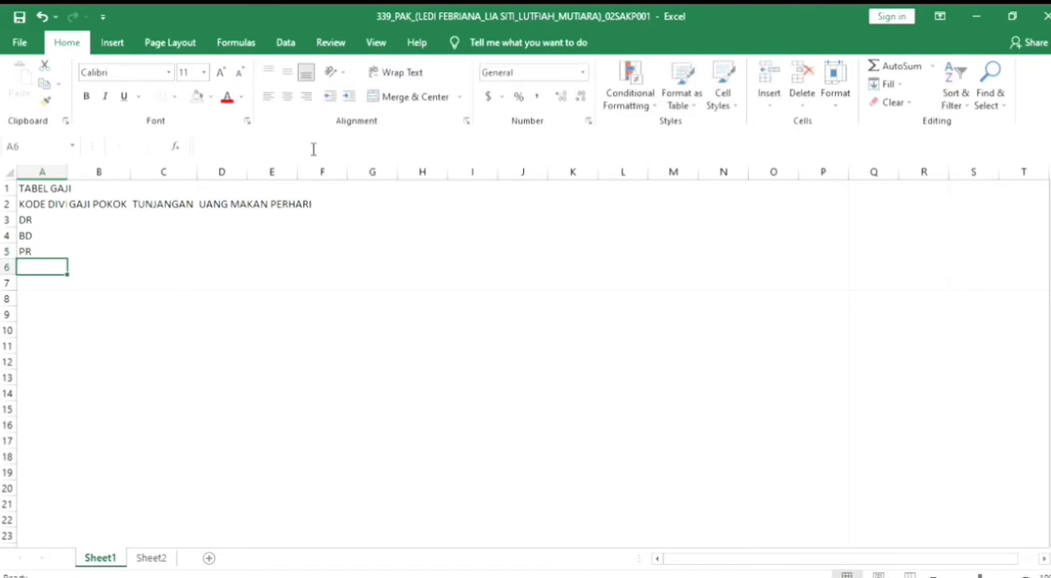
text(APT)
key(Return)
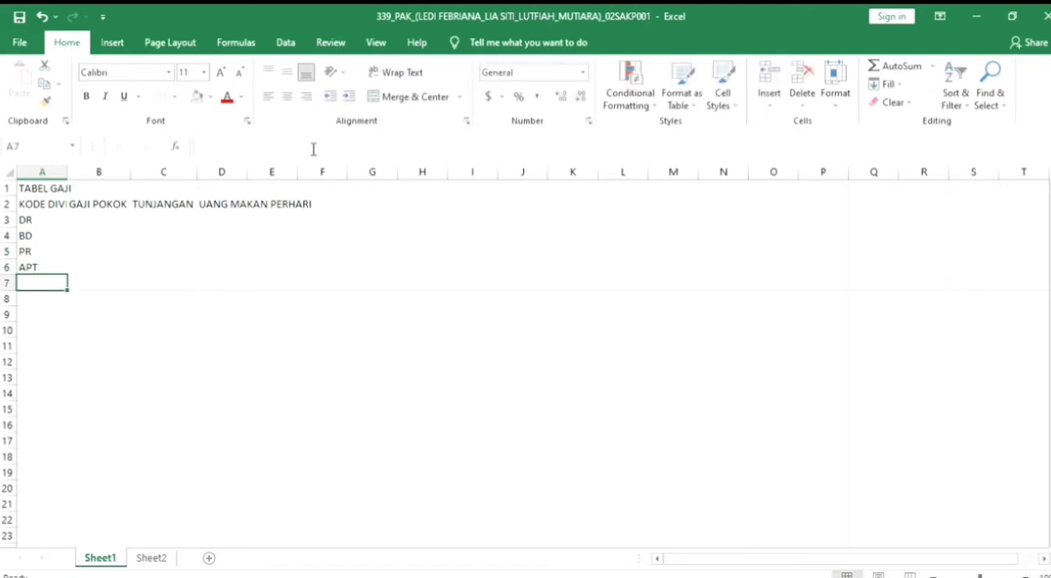
text(KS)
key(Return)
Step: Enter 5000000 in B3 as the GAJI POKOK for division DR
key(Right)
key(Down)
key(Down)
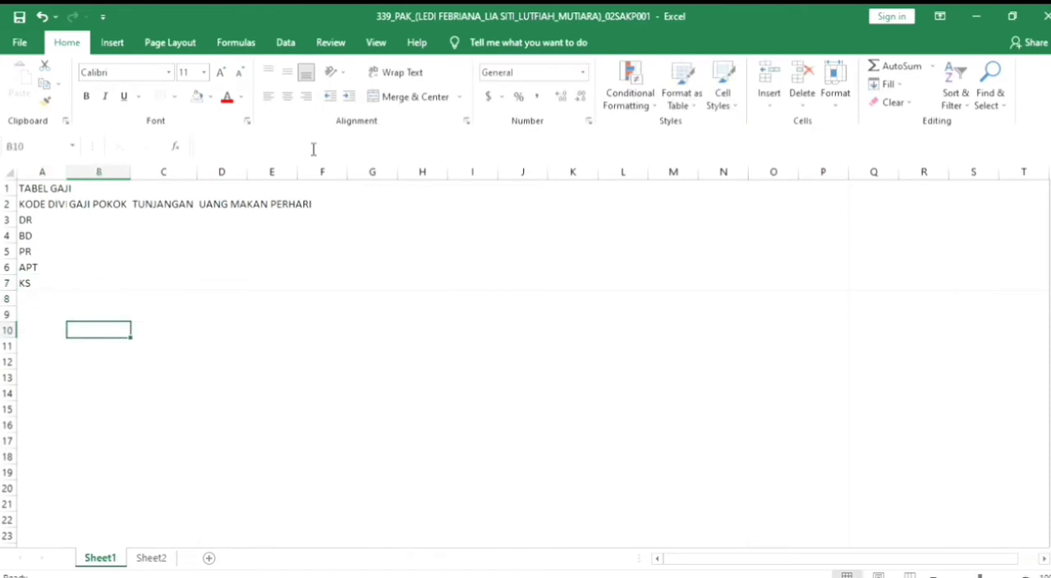
key(Up)
key(Up)
key(Up)
key(Up)
key(Up)
key(Up)
key(Up)
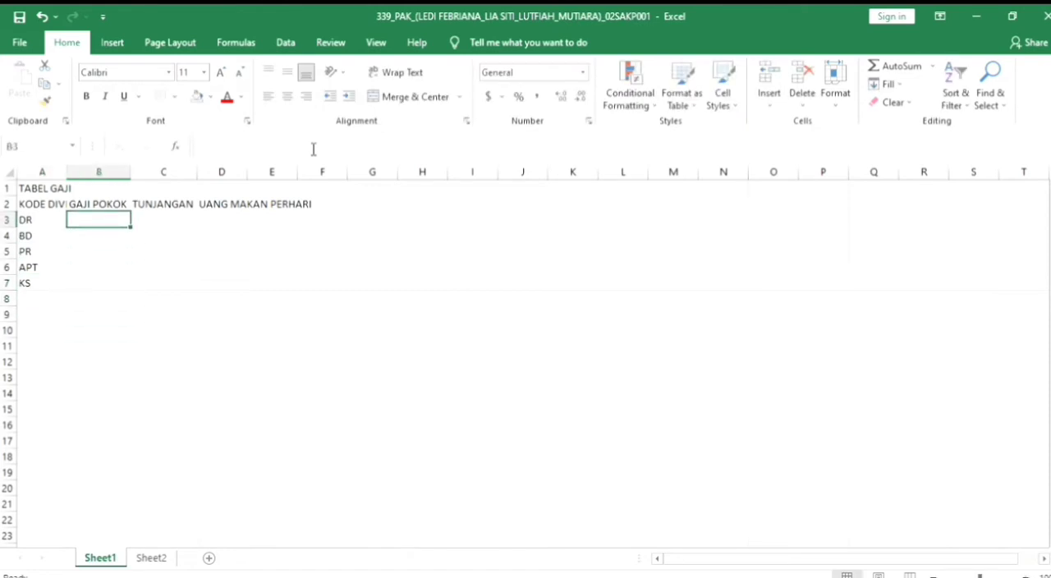
text(5000000)
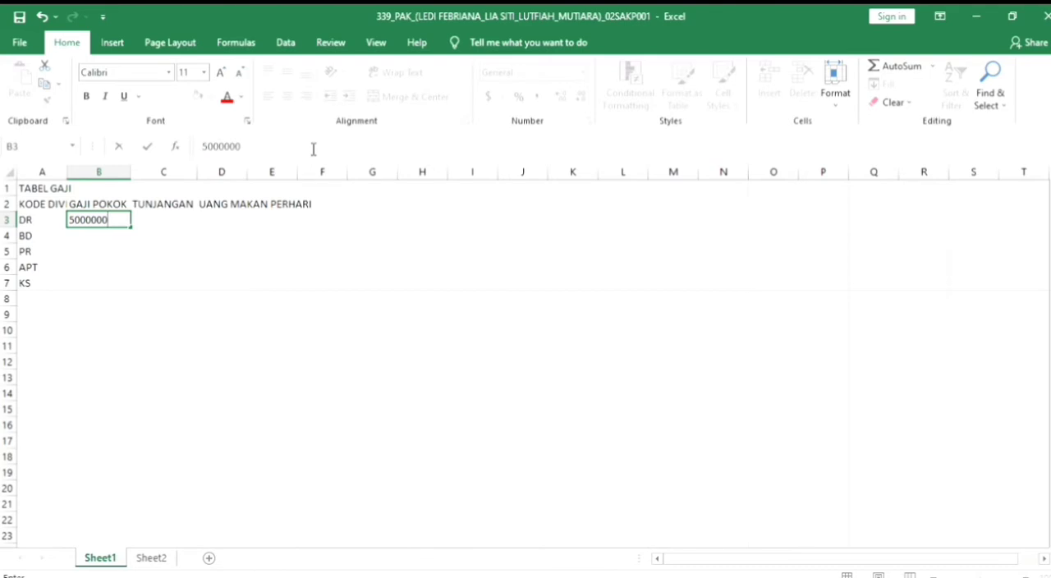
key(Return)
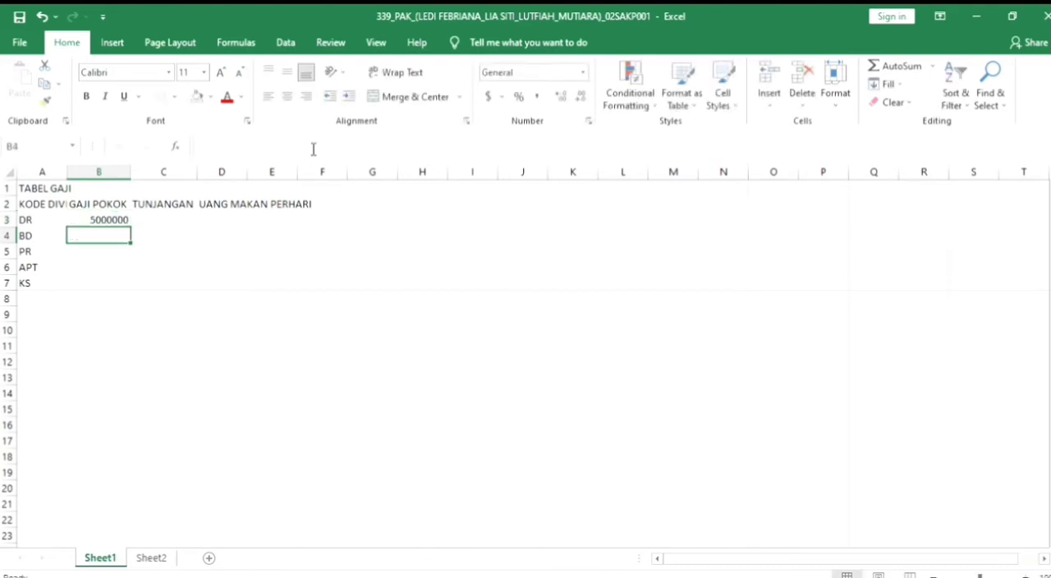
Step: Enter 2500000 in B4 as the GAJI POKOK for division BD
text(25000)
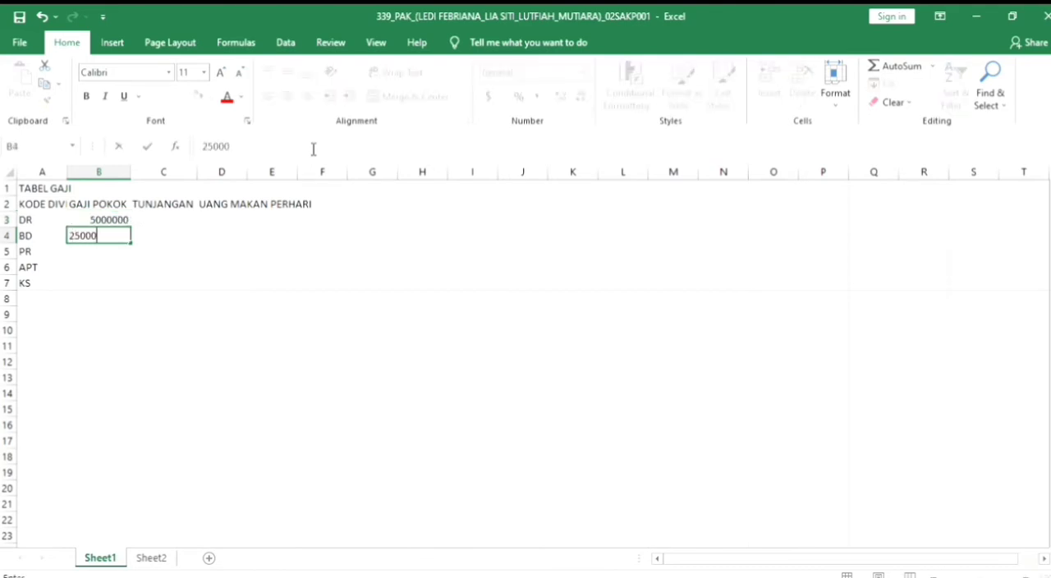
text(0)
key(Return)
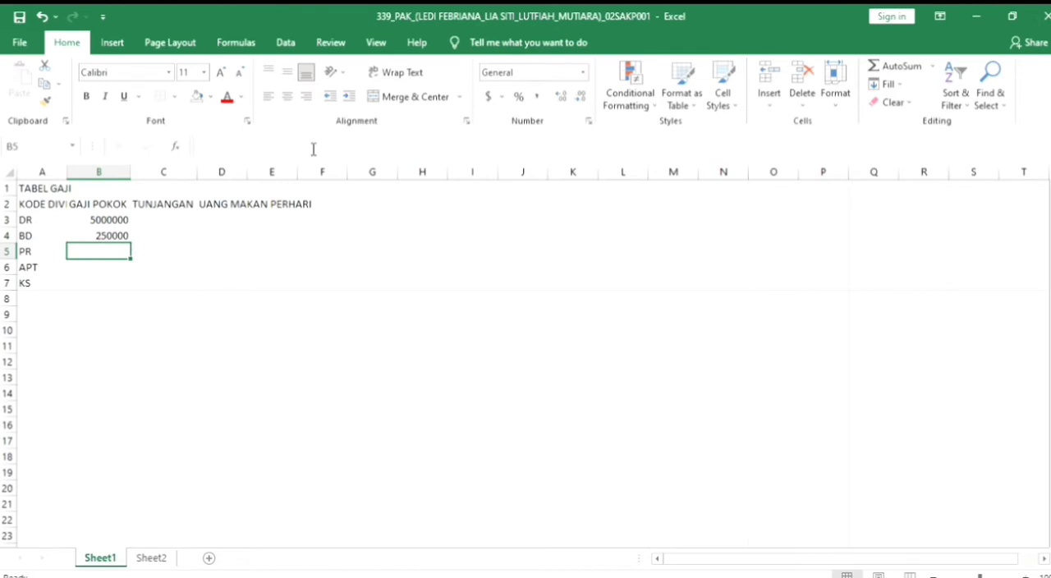
click(119, 232)
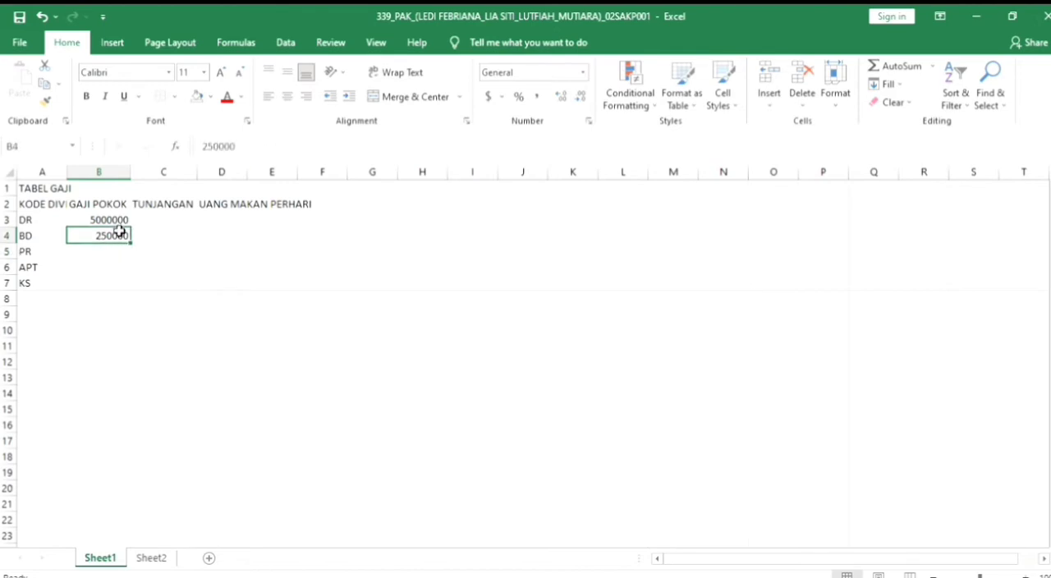
click(238, 146)
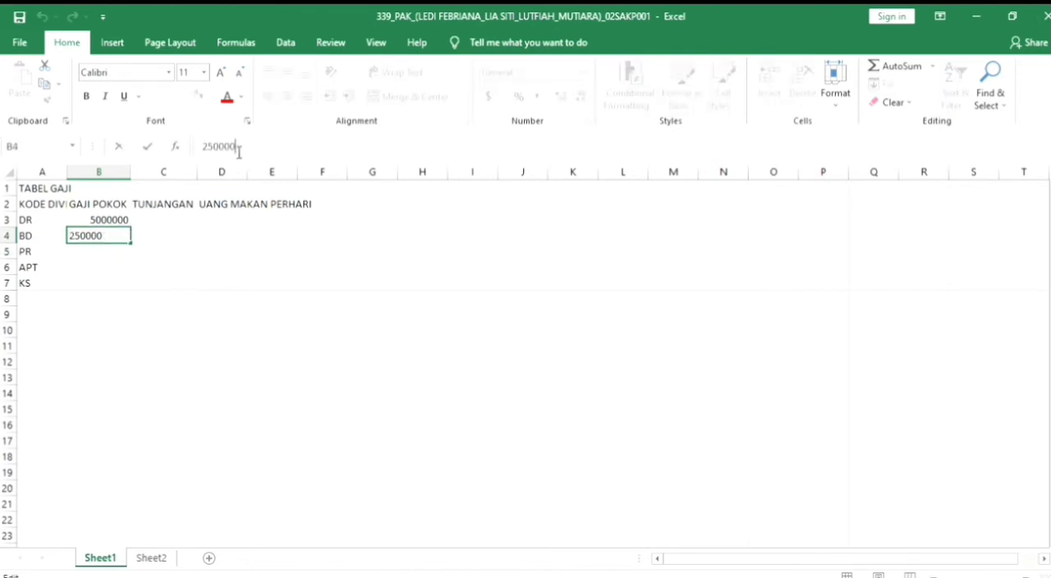
text(0)
key(Return)
Step: Enter the GAJI POKOK values 2000000 for PR, 3000000 for APT and 1500000 for KS in B5 to B7
text(200)
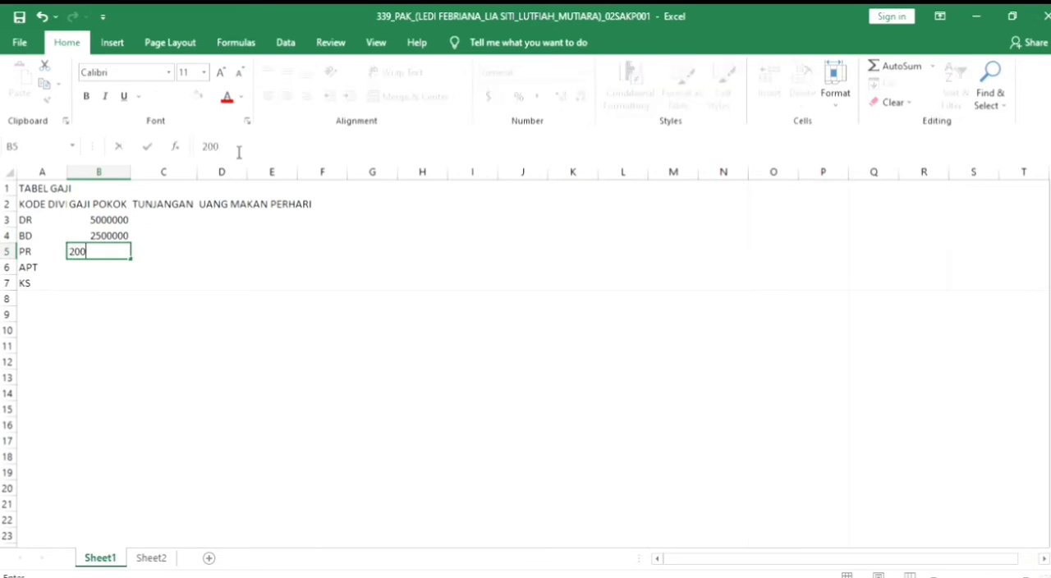
text(00000)
key(Return)
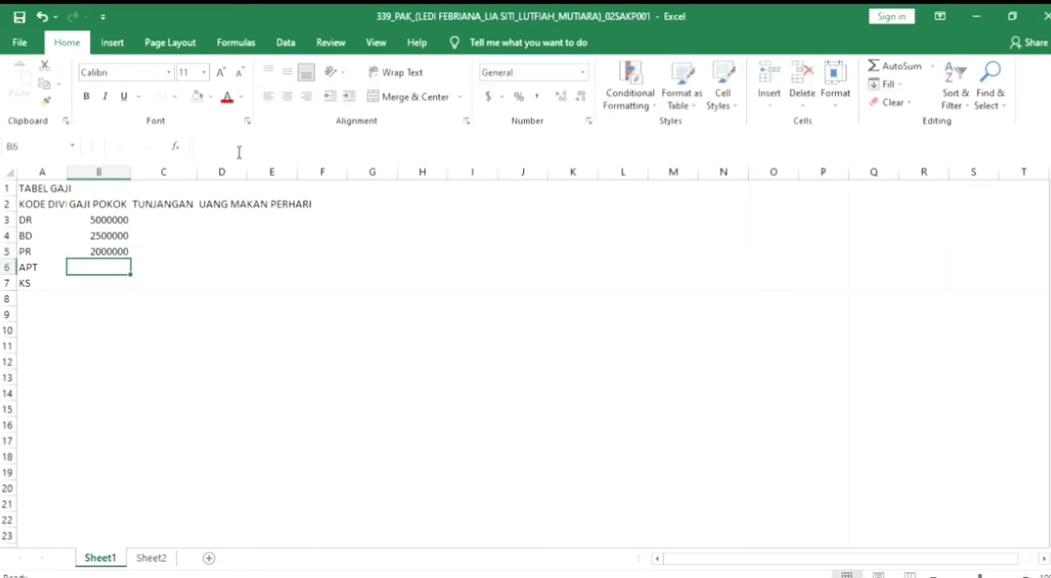
text(3000000)
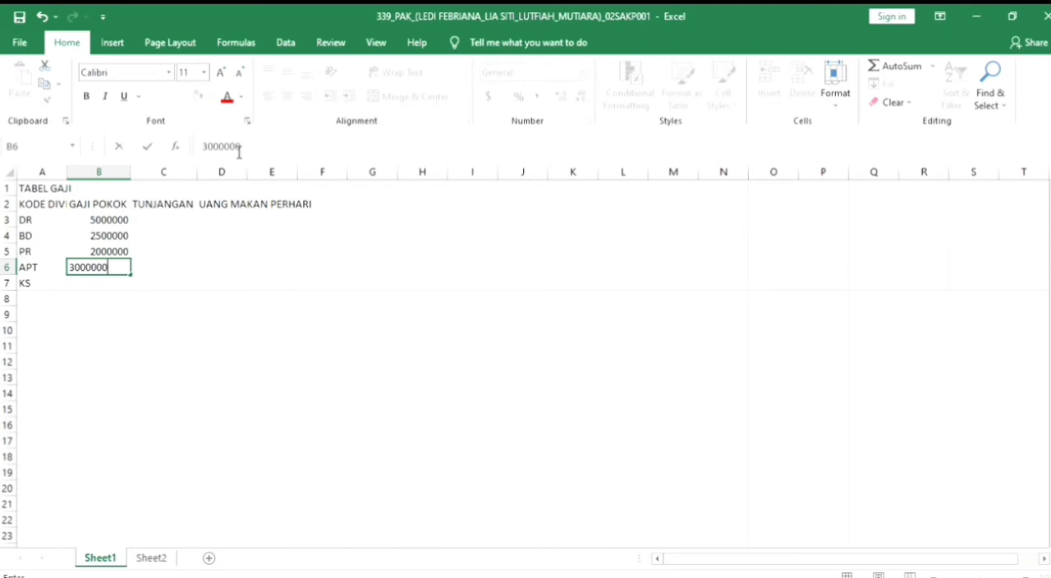
key(Return)
text(1)
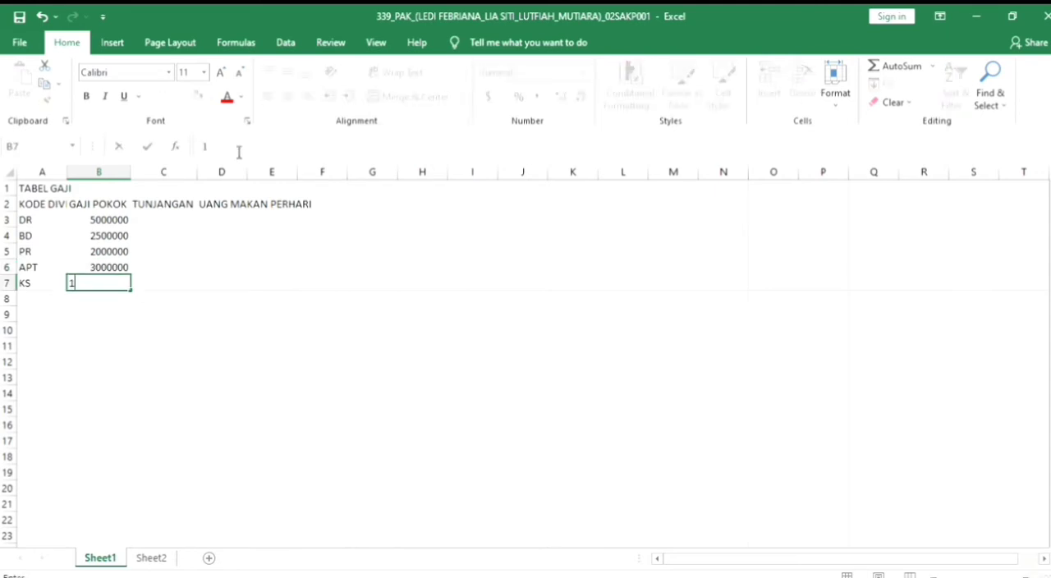
text(500000)
key(Return)
Step: Enter 1500000 in C3 as the TUNJANGAN for division DR
key(Right)
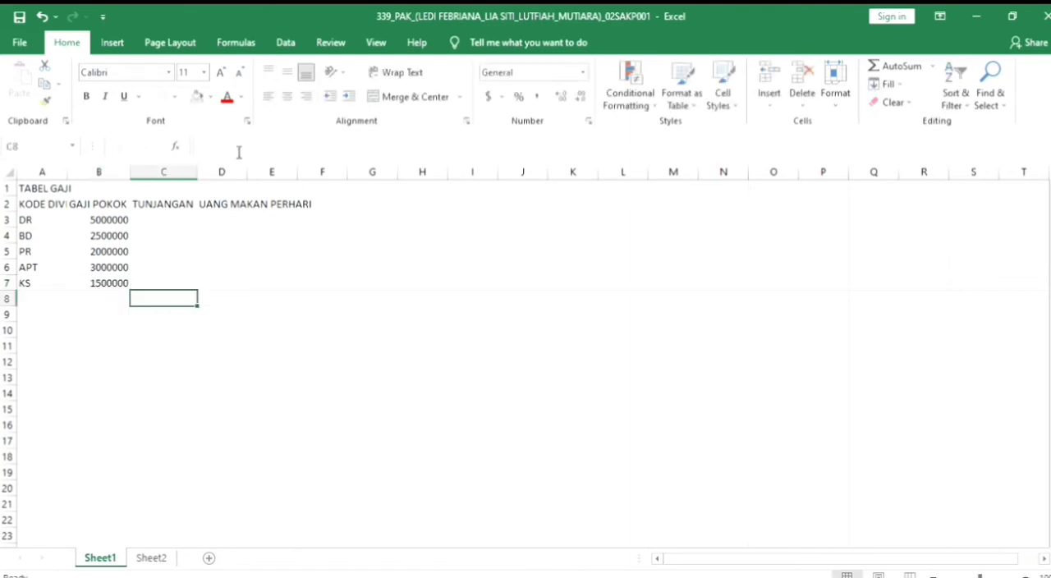
key(Up)
key(Up)
key(Up)
key(Up)
key(Up)
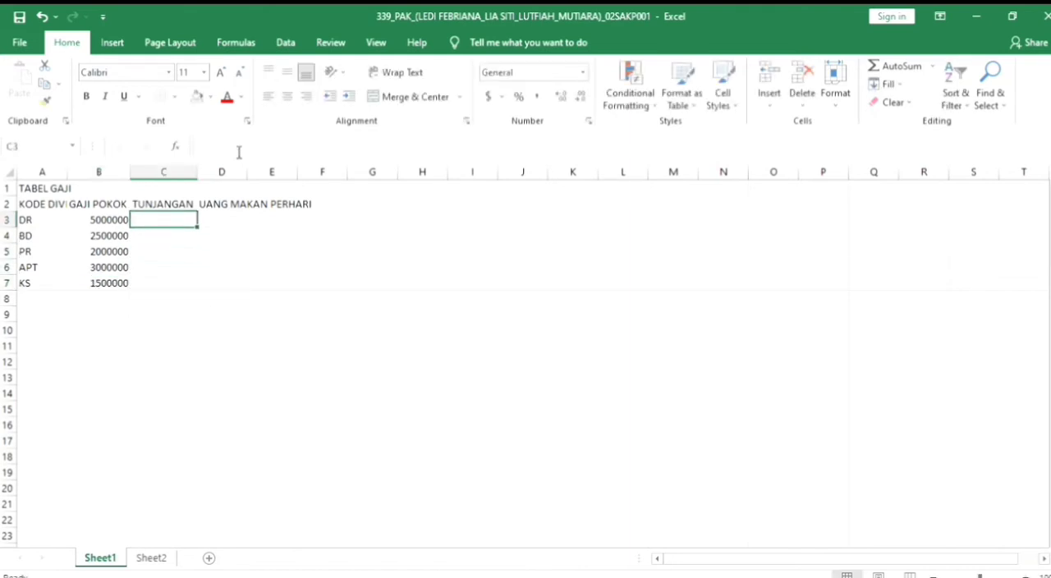
text(150000)
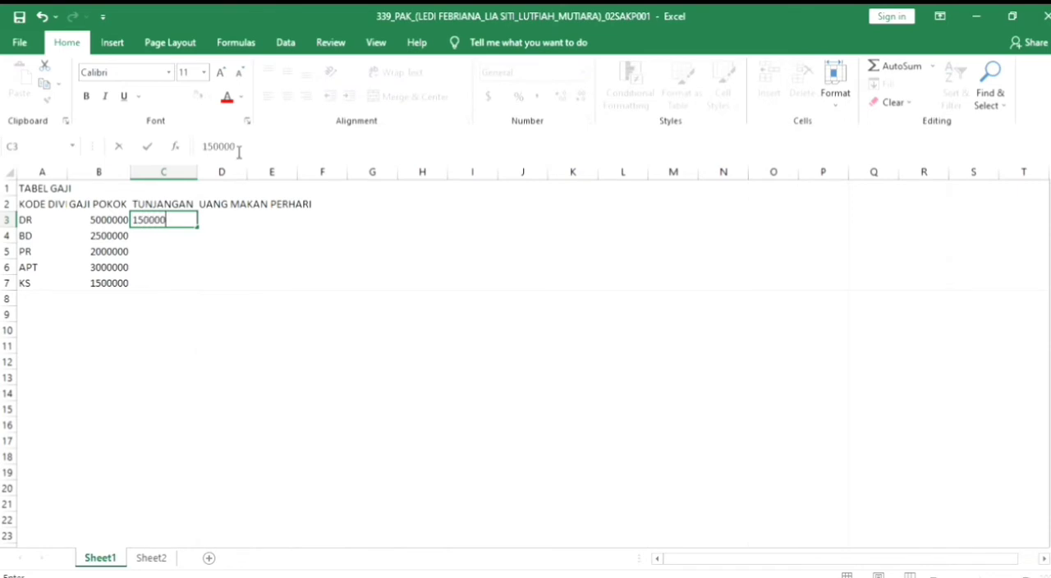
text(00)
key(Return)
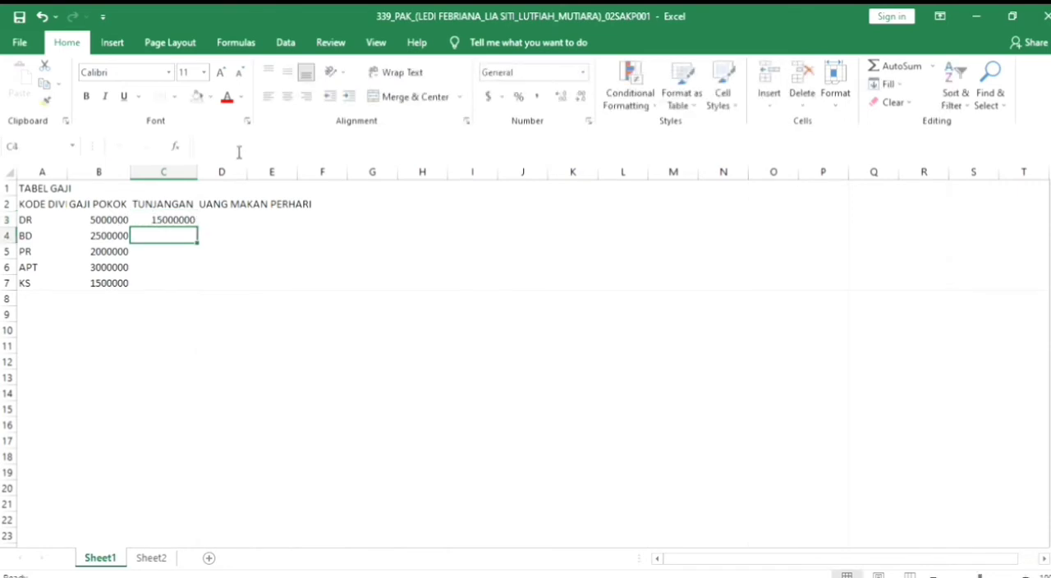
click(150, 220)
click(261, 148)
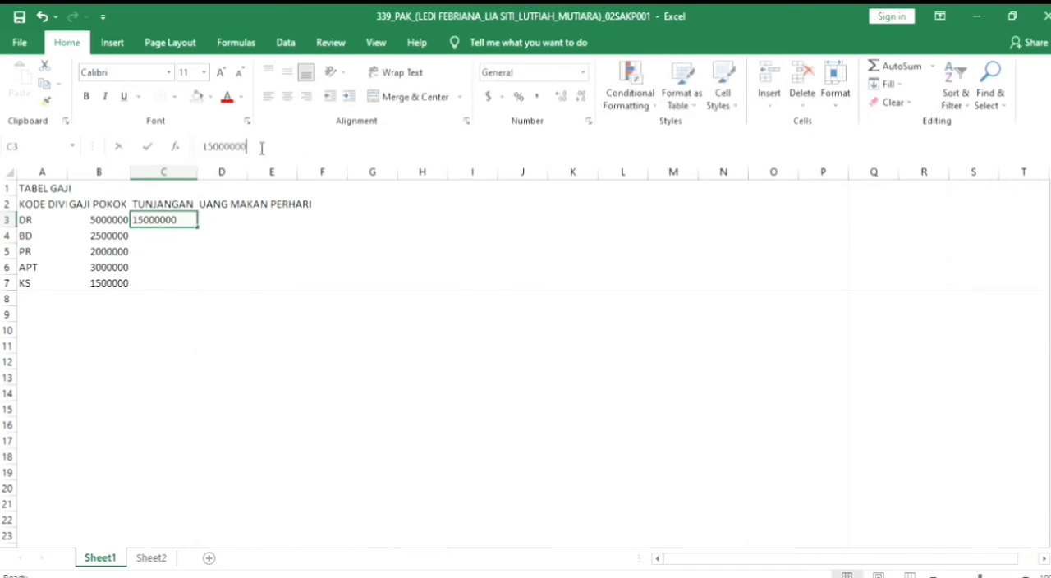
key(BackSpace)
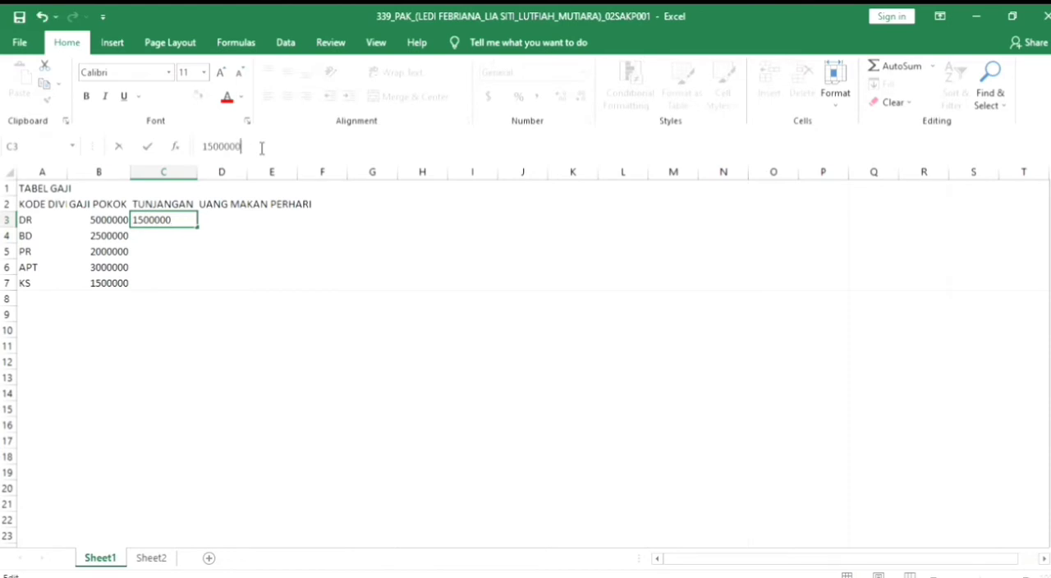
key(Return)
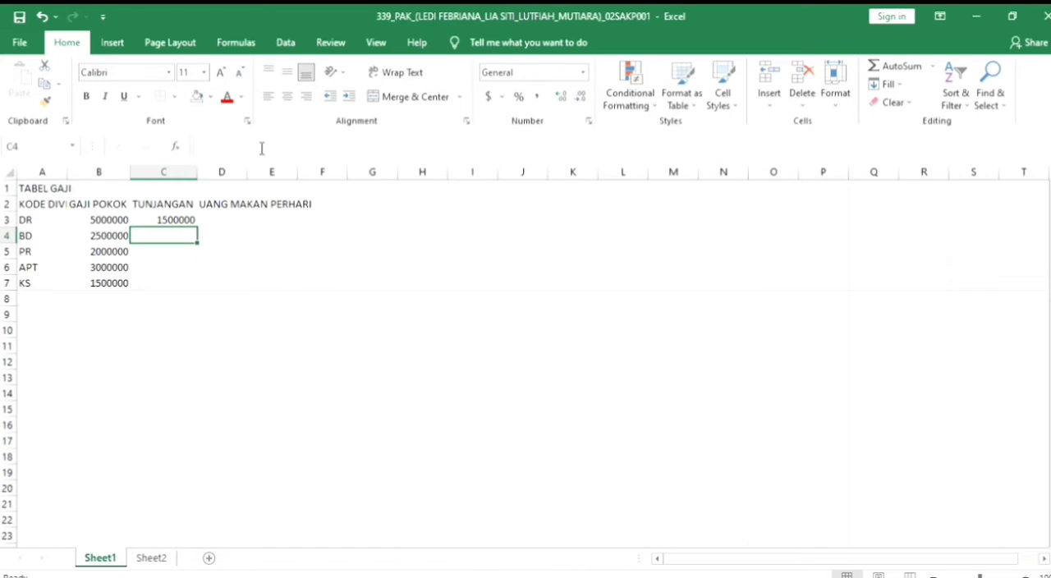
Step: Enter the TUNJANGAN values 750000 for BD, 600000 for PR, 600000 for APT and 350000 for KS in C4 to C7
text(7500)
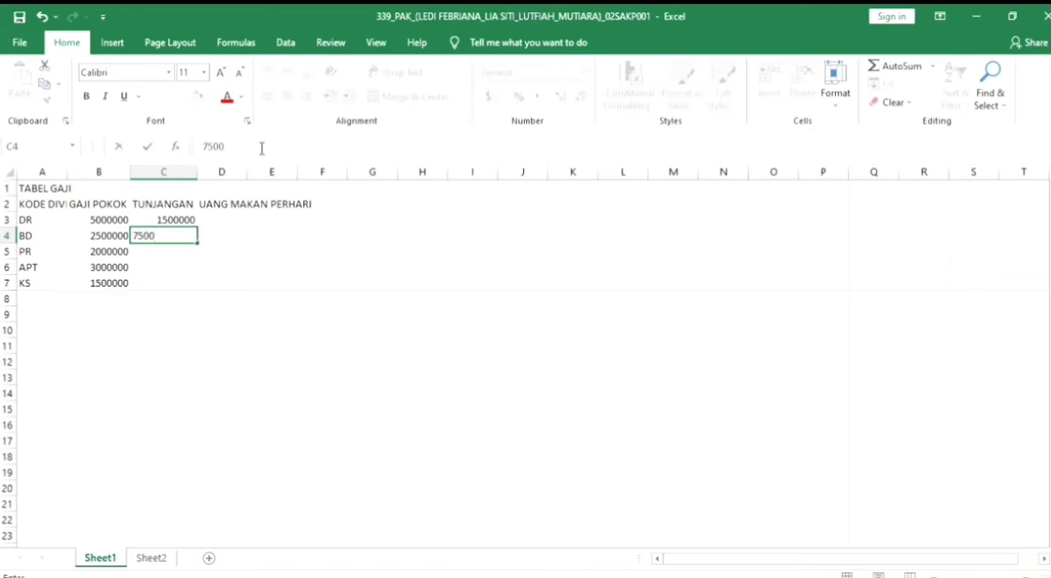
text(00)
key(BackSpace)
key(Return)
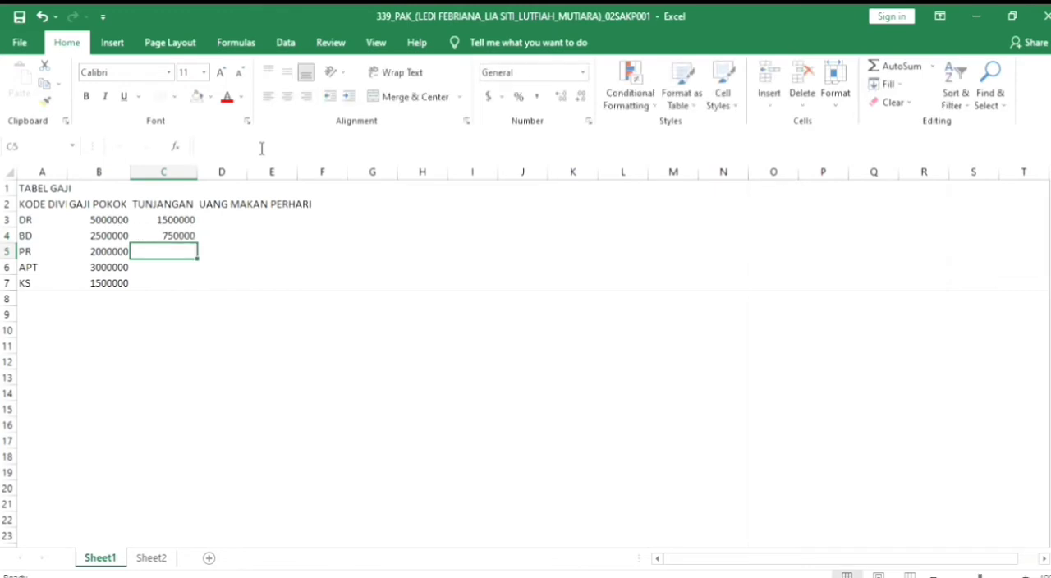
text(600000)
key(Return)
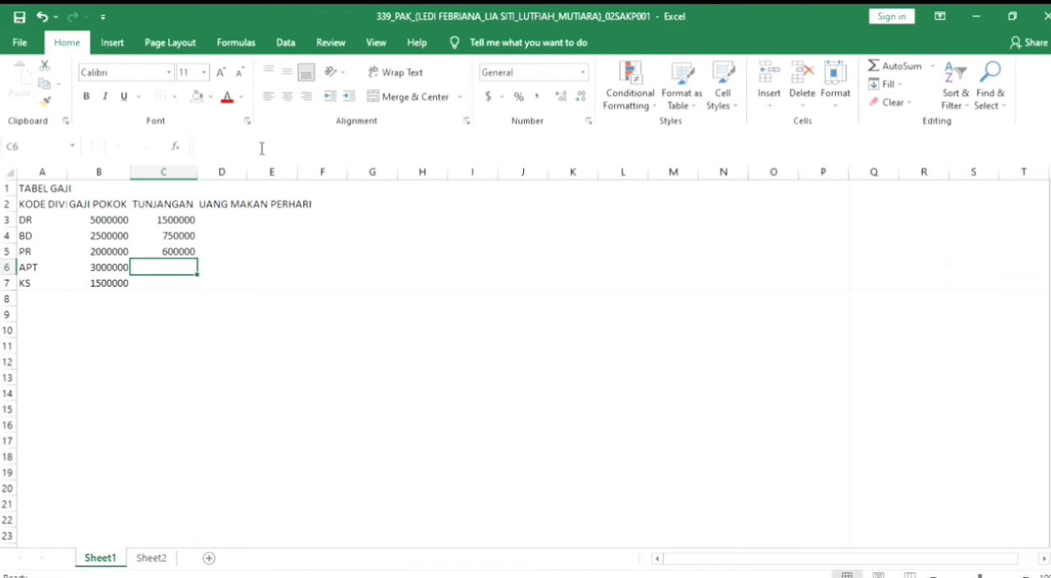
text(600000)
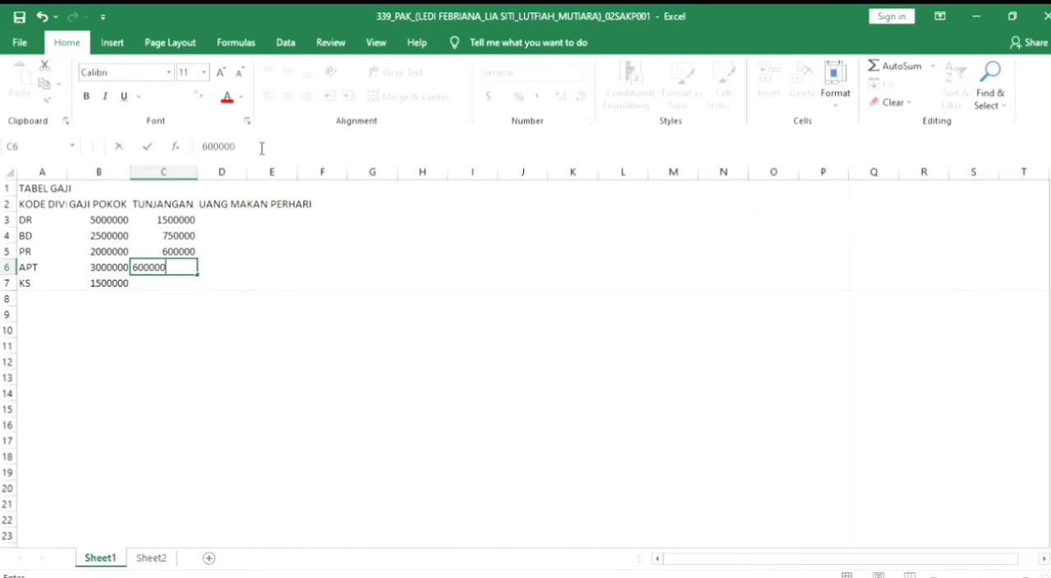
key(Return)
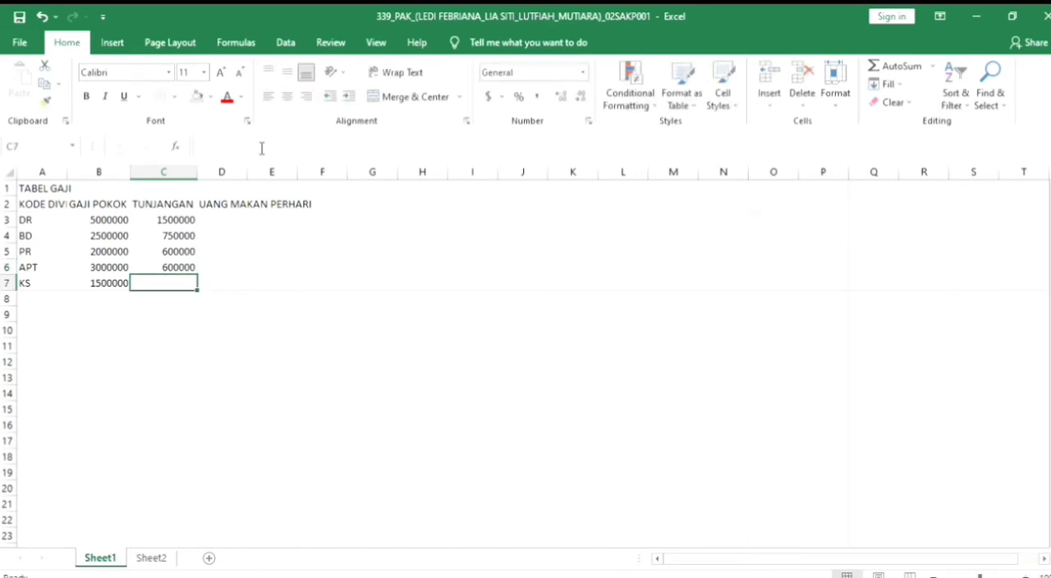
text(350000)
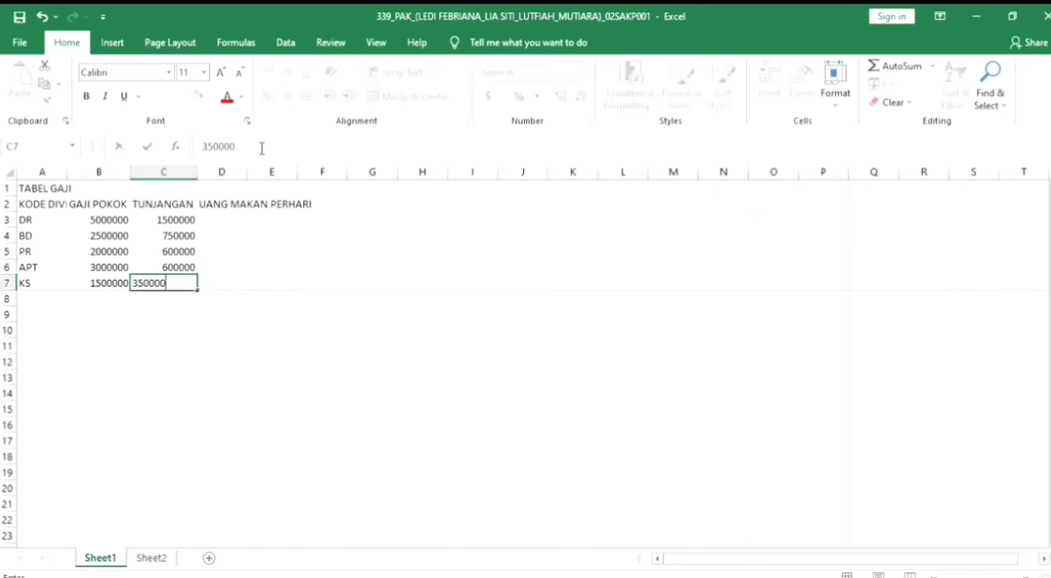
key(Return)
Step: Enter the UANG MAKAN PERHARI values 150000 for DR and 50000 for BD in D3 and D4
key(Right)
key(Up)
key(Up)
key(Up)
key(Up)
key(Up)
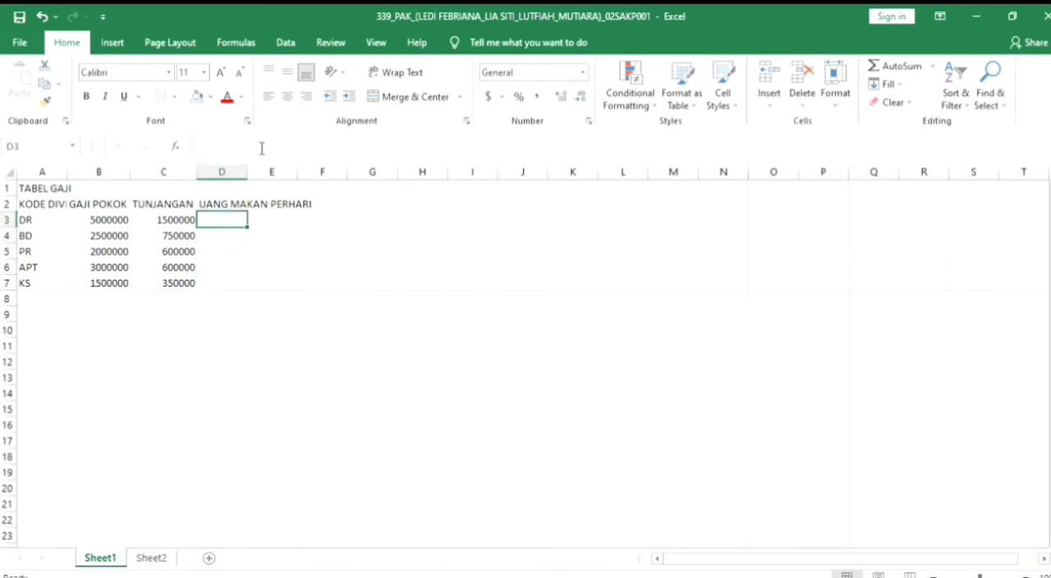
text(150000)
key(Return)
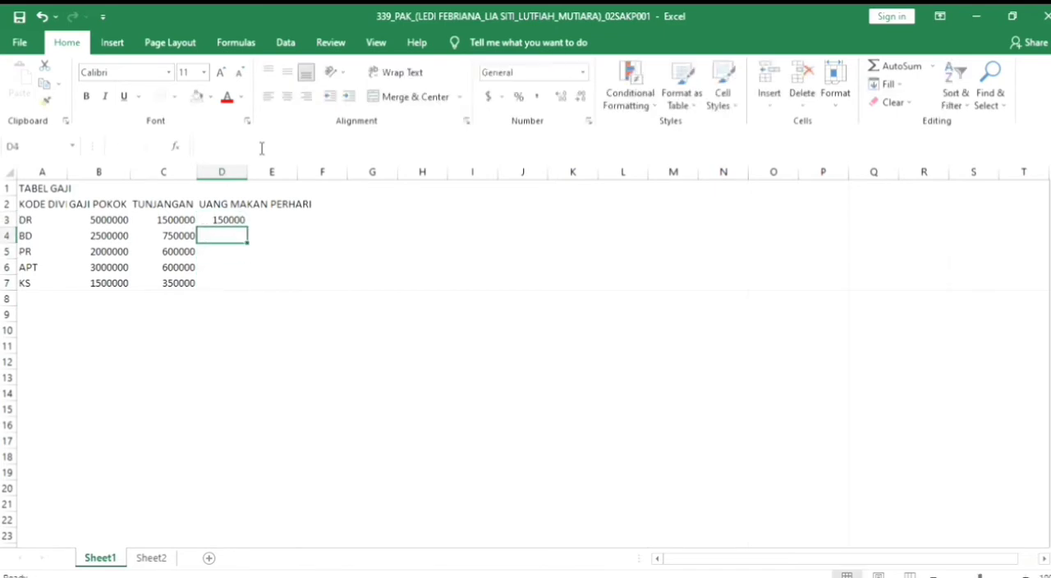
text(50000)
key(Return)
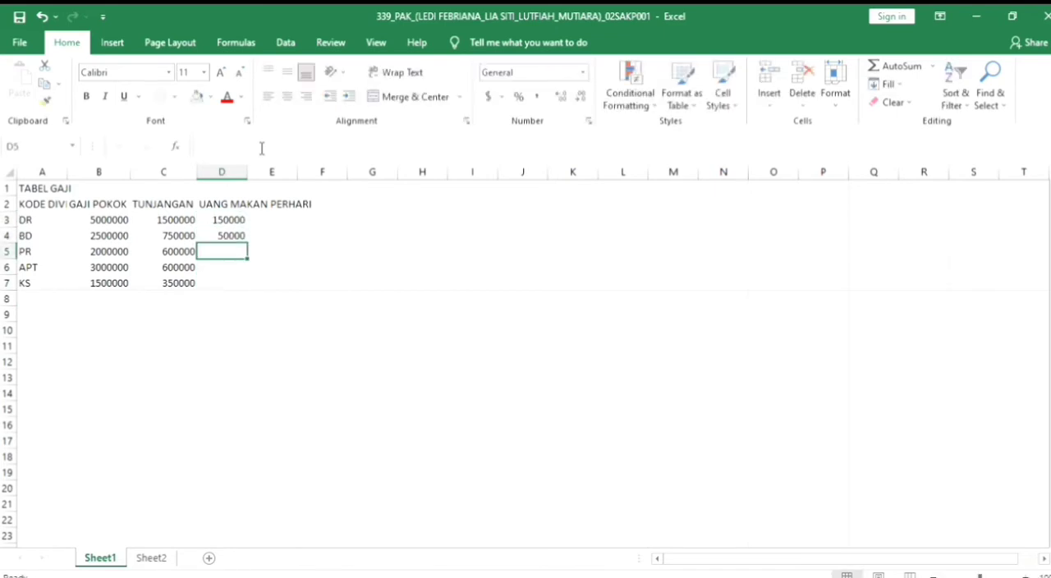
Step: Enter 50000 as the UANG MAKAN PERHARI for PR, APT and KS in D5 to D7
text(500000)
key(Return)
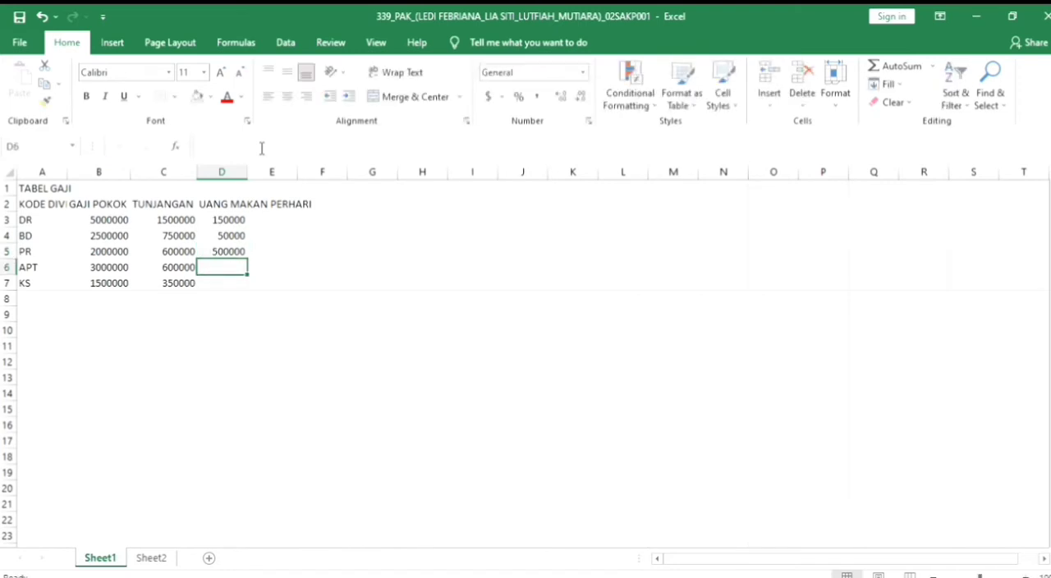
key(Up)
click(244, 148)
key(BackSpace)
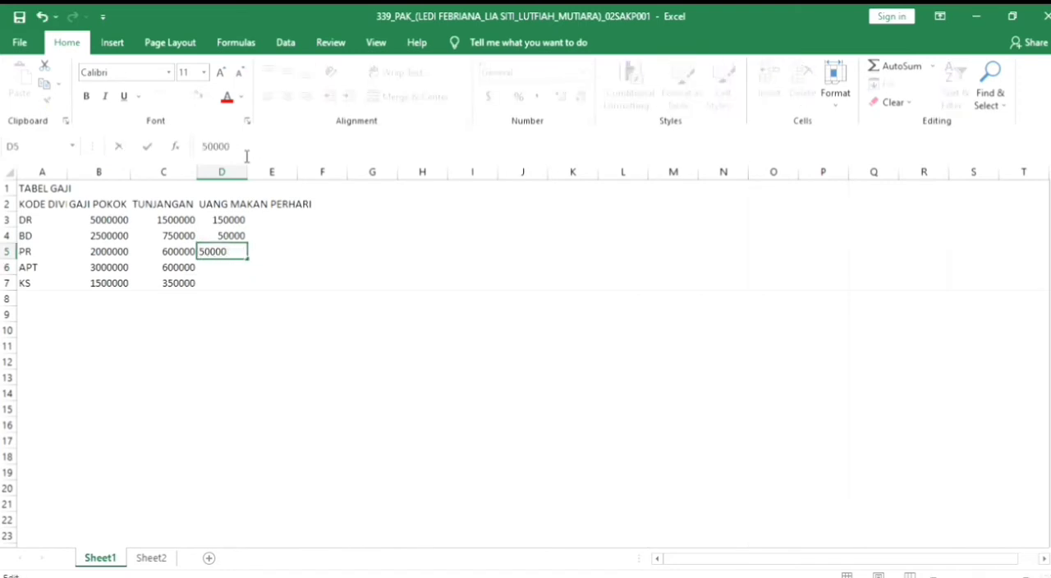
key(Return)
text(5)
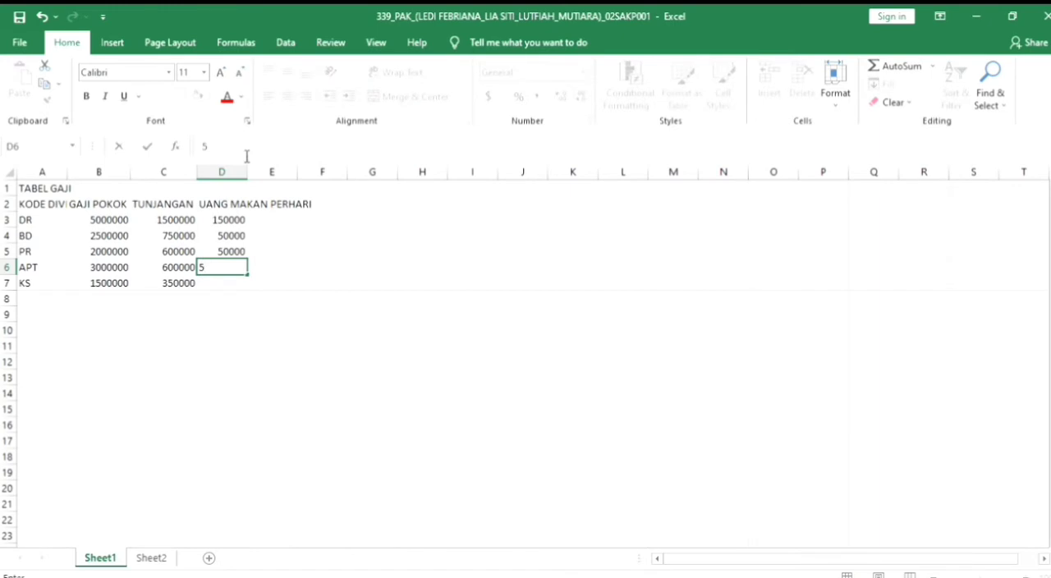
text(0000)
key(Return)
text(50)
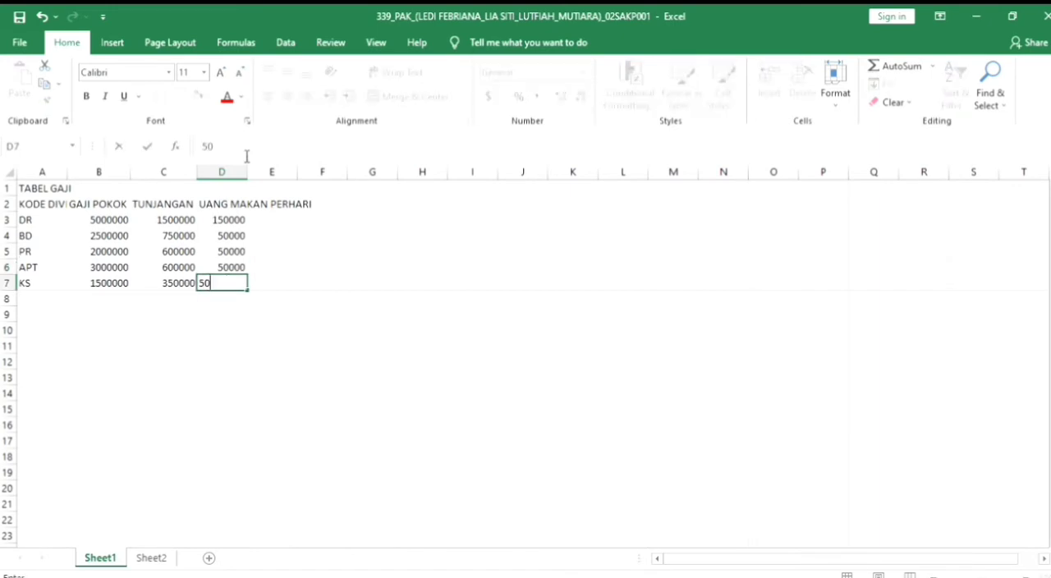
text(000\)
key(Return)
Step: AutoFit the widths of columns A to D to the header texts in A2:D2
key(Right)
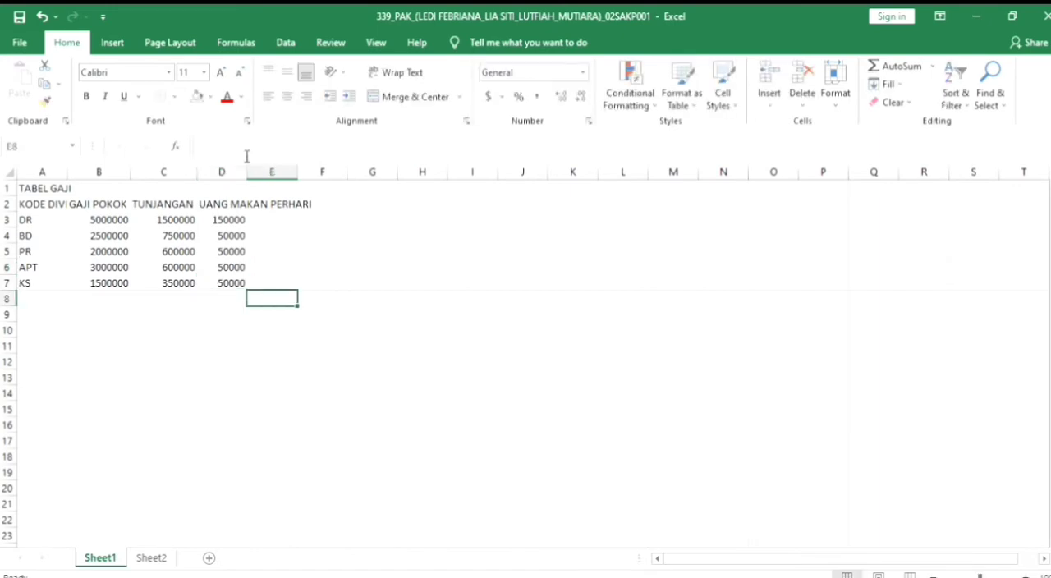
key(Up)
key(Up)
key(Up)
key(Up)
key(Up)
key(Up)
key(Left)
key(Left)
key(Left)
key(Left)
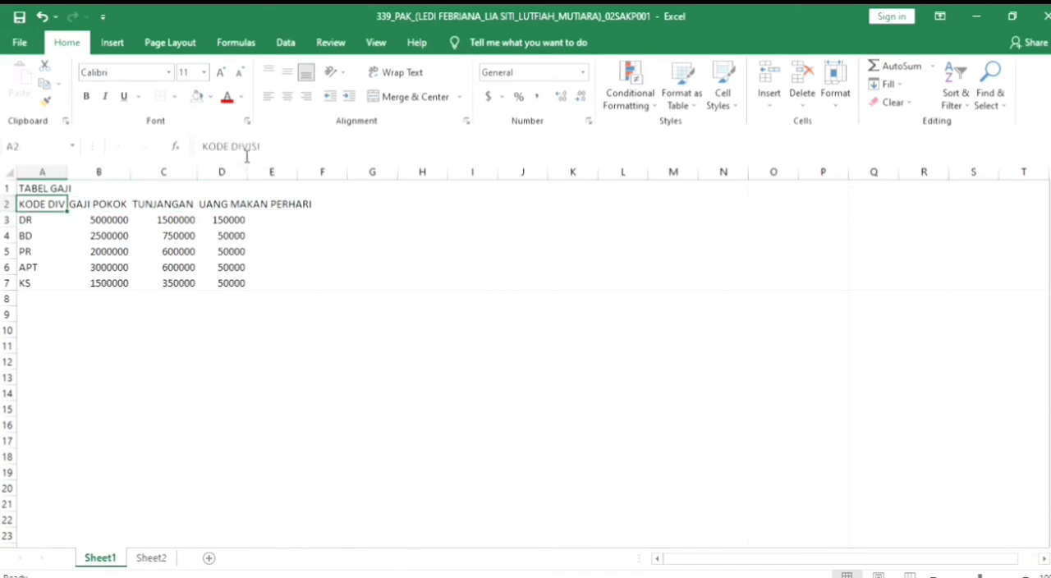
key(Up)
key(Down)
key(shift+Right)
key(shift+Right)
key(shift+Right)
key(shift+Right)
key(shift+Right)
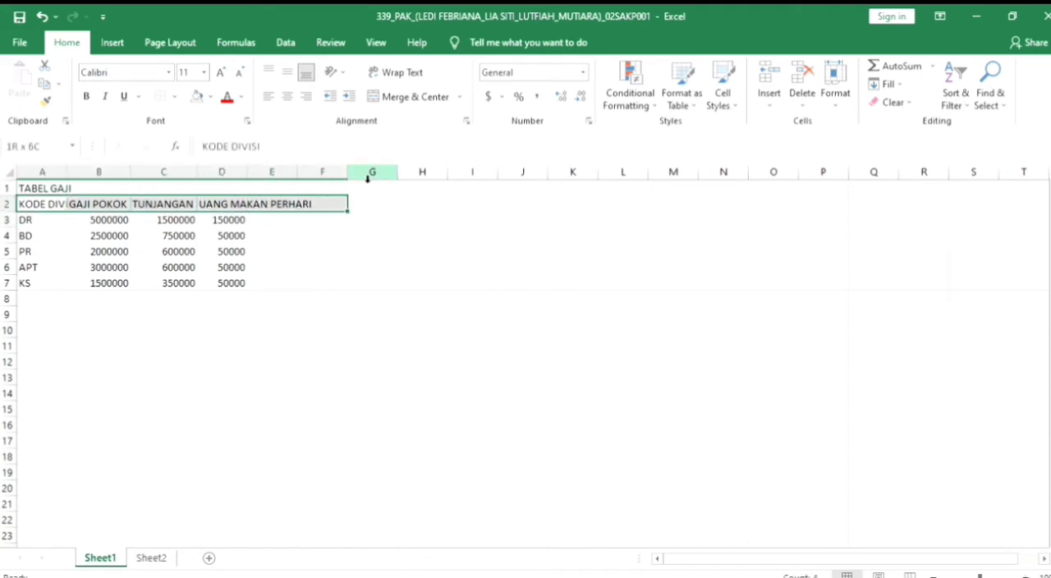
key(shift+Left)
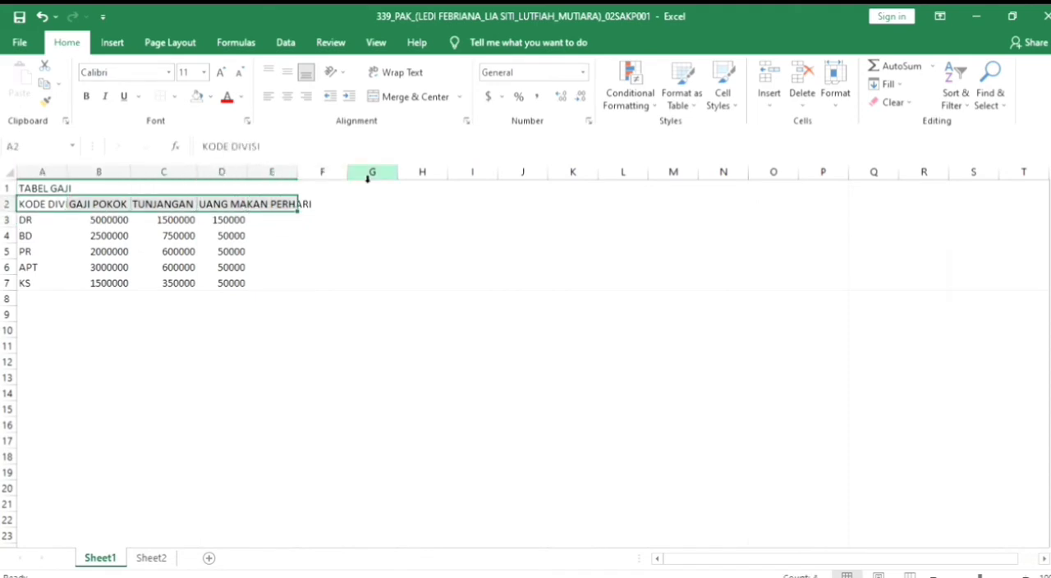
key(shift+Left)
key(shift+Left)
key(shift+Left)
key(shift+Left)
key(shift+Right)
key(shift+Right)
key(shift+Right)
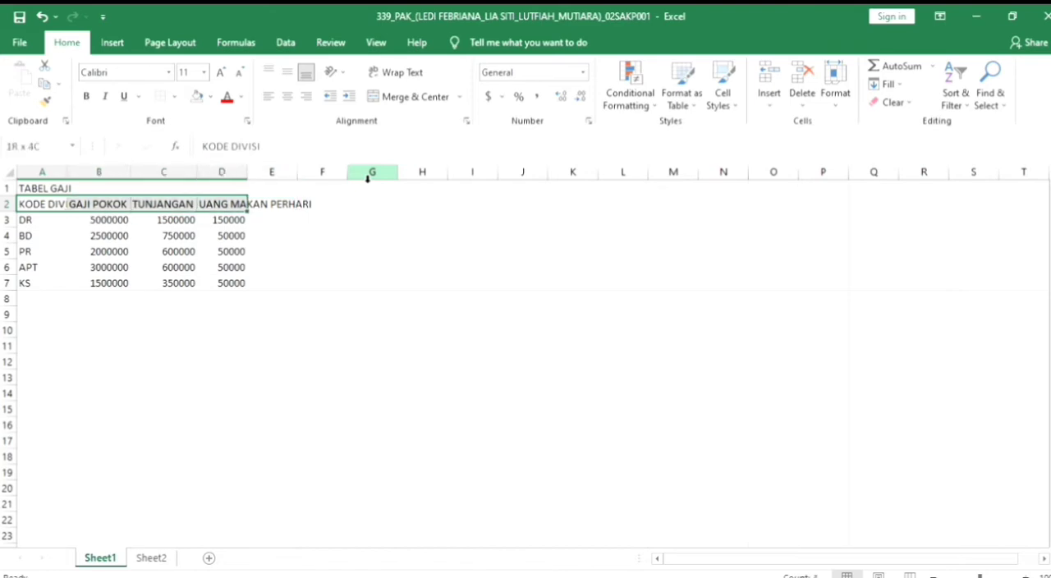
key(alt+h)
key(o)
key(i)
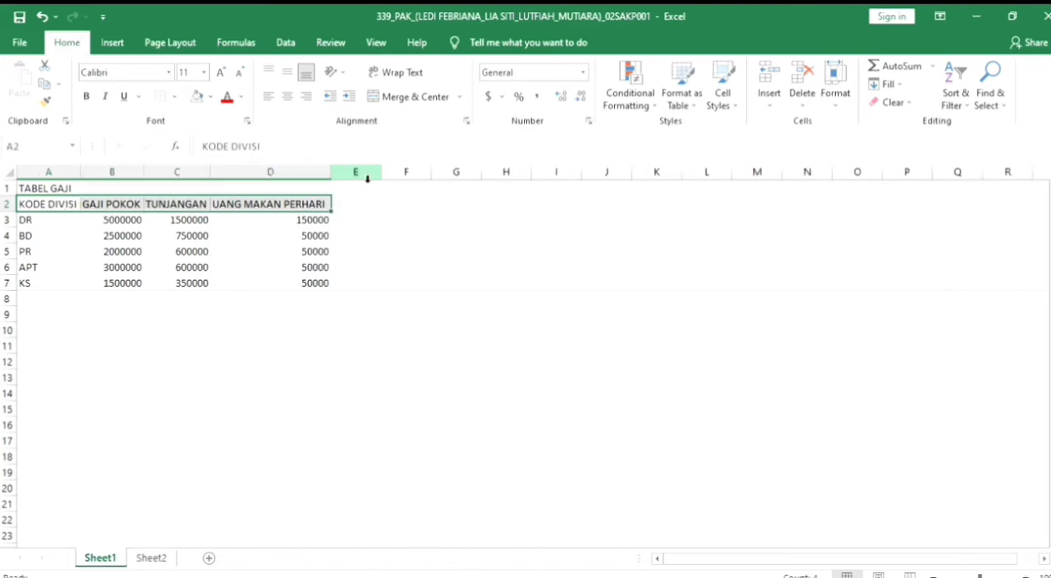
Step: Apply all borders to the table range A2:D7
key(shift+Down)
key(shift+Down)
key(shift+Down)
key(shift+Down)
key(shift+Down)
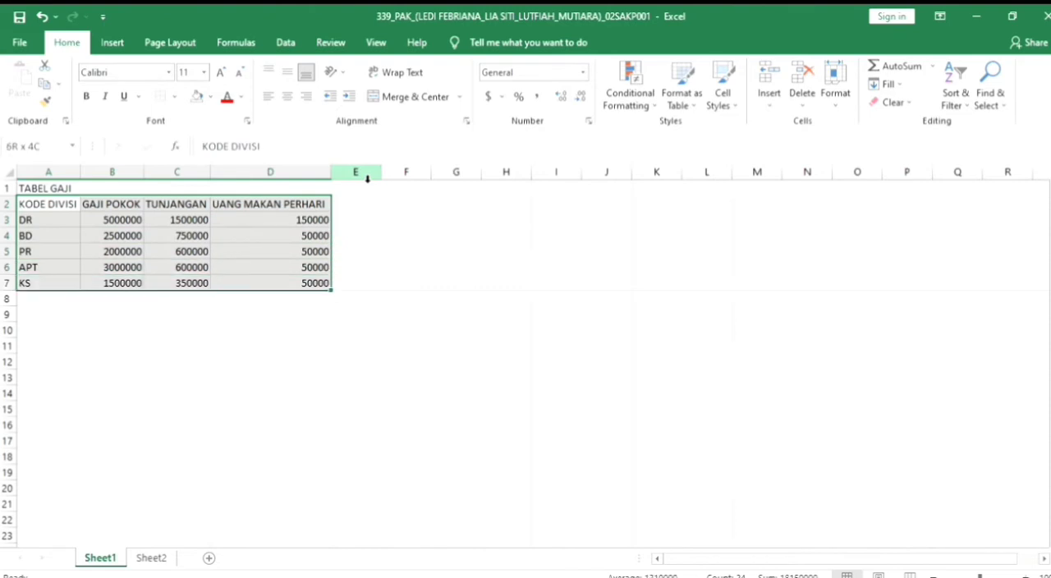
key(alt+h)
key(b)
key(a)
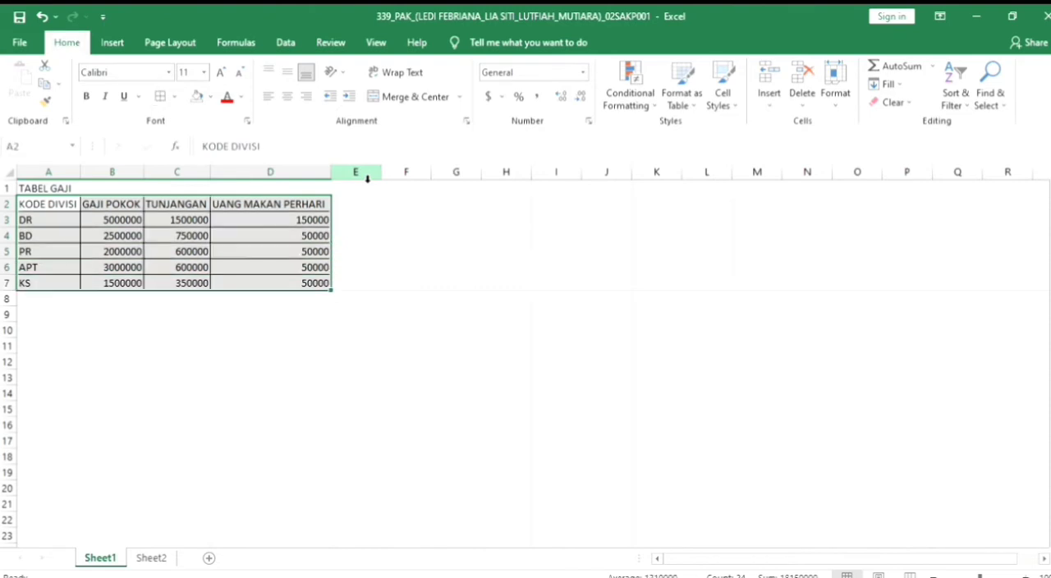
click(336, 220)
Step: Increase the height of header row 2 to about one and a half times a normal row
click(30, 208)
key(shift+Down)
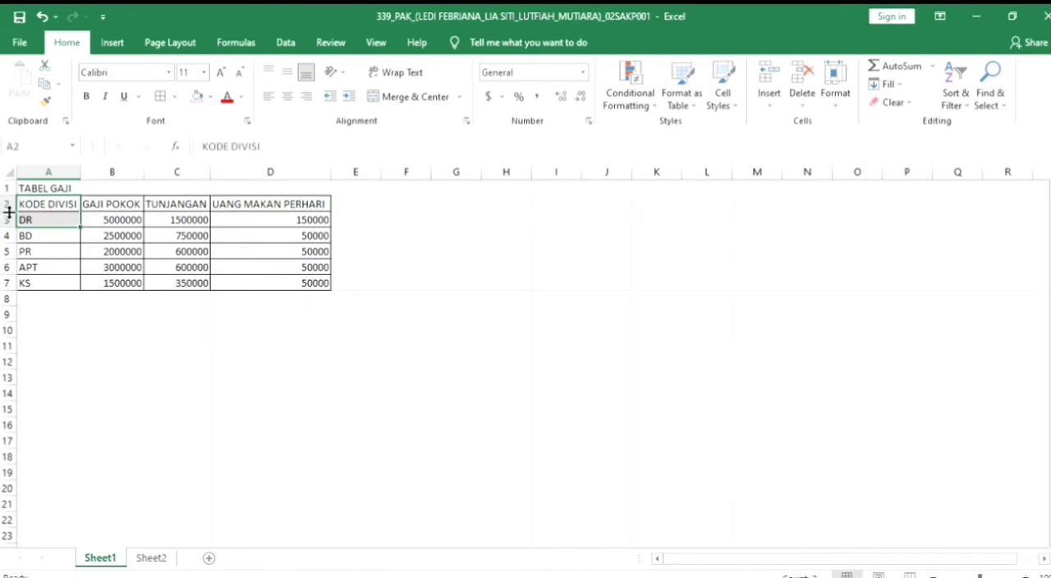
drag(6, 210, 10, 217)
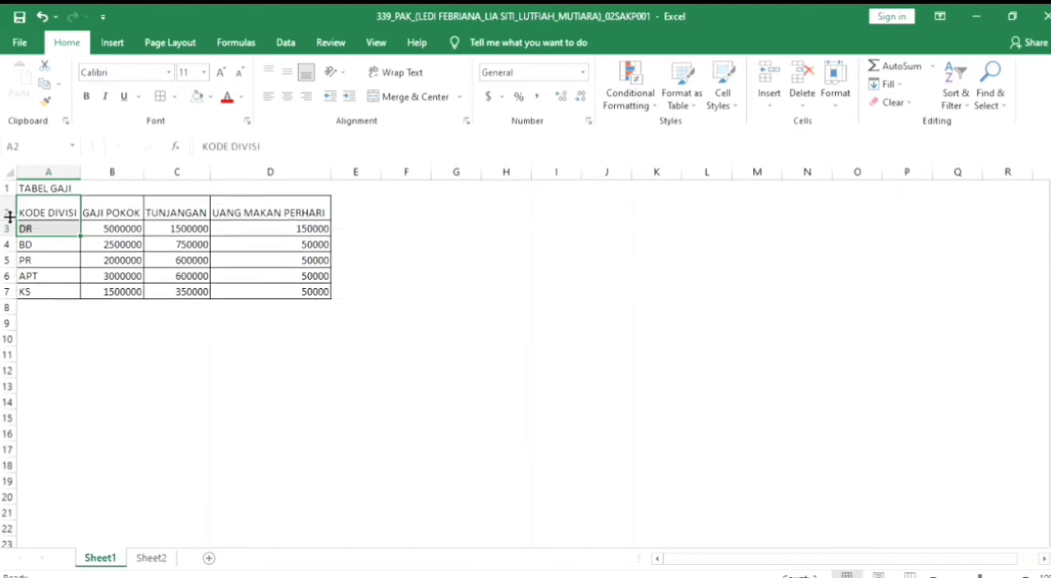
Step: Center the header texts in A2:D2 horizontally and middle-align them vertically
click(66, 205)
key(shift+Right)
key(shift+Right)
key(shift+Right)
key(shift+Right)
key(shift+Left)
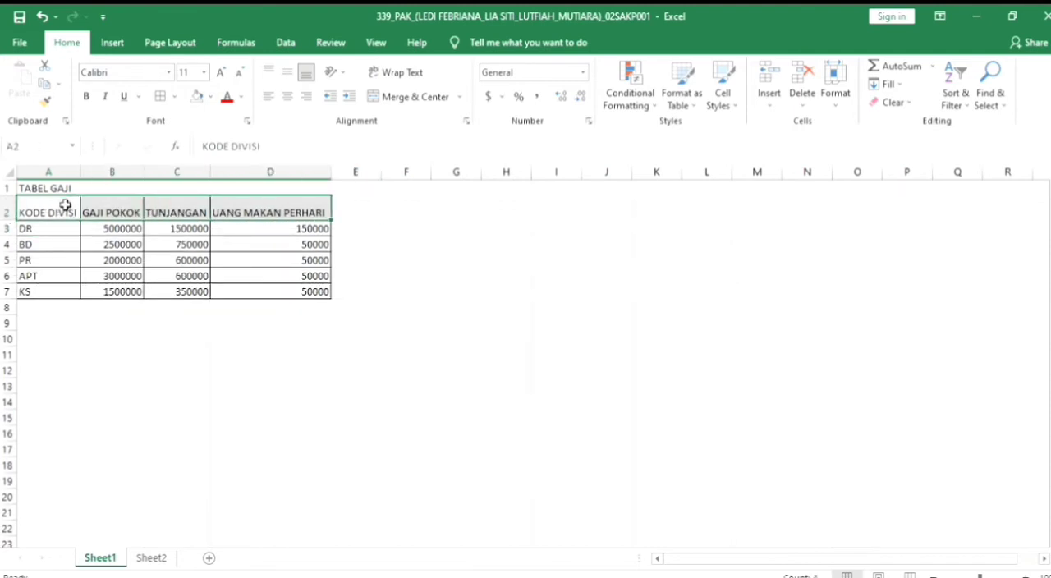
click(284, 98)
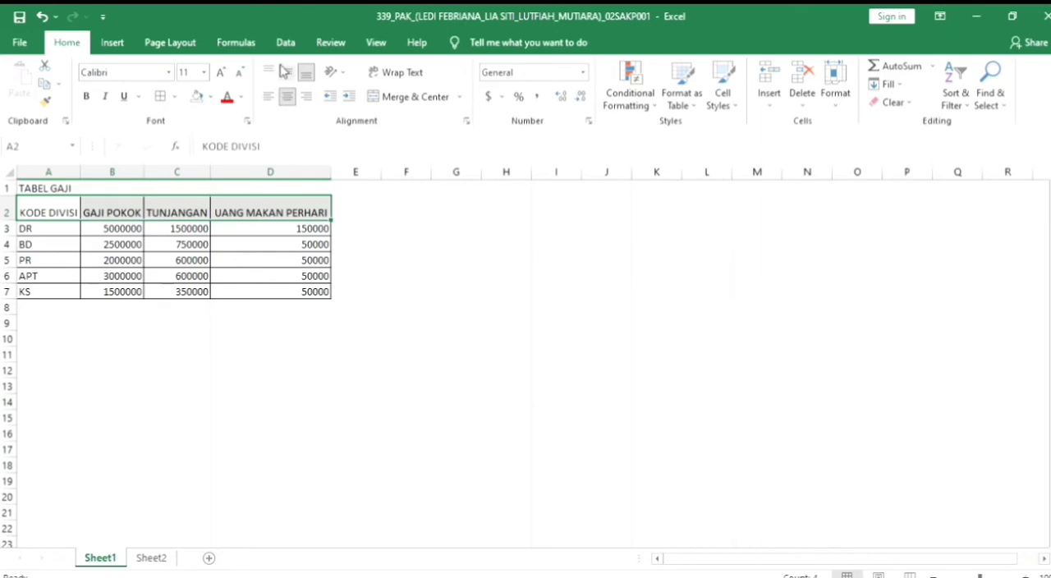
click(287, 72)
click(265, 233)
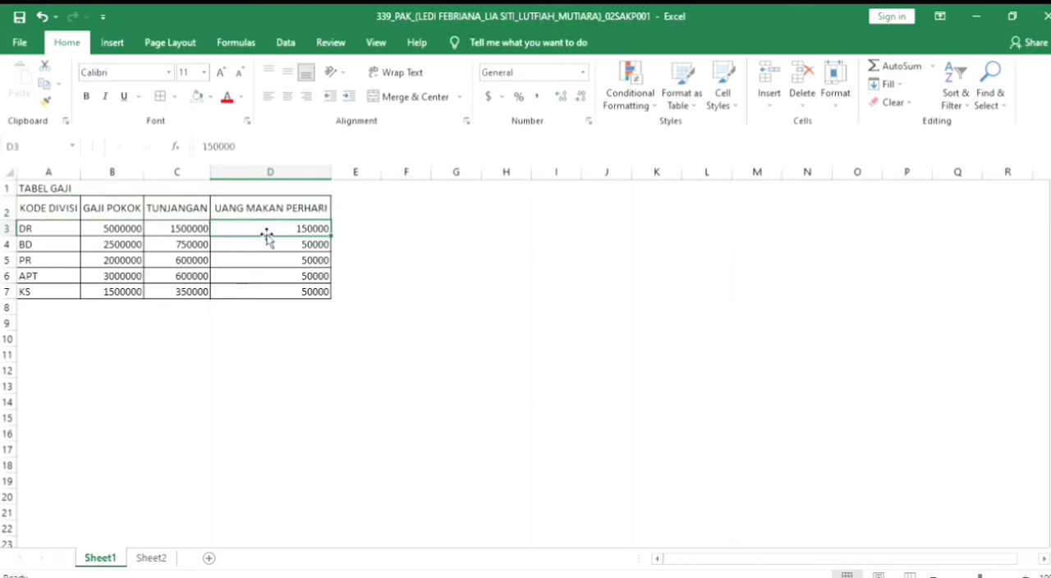
key(Left)
key(Left)
key(Left)
key(Right)
key(shift+Right)
key(shift+Right)
key(shift+Right)
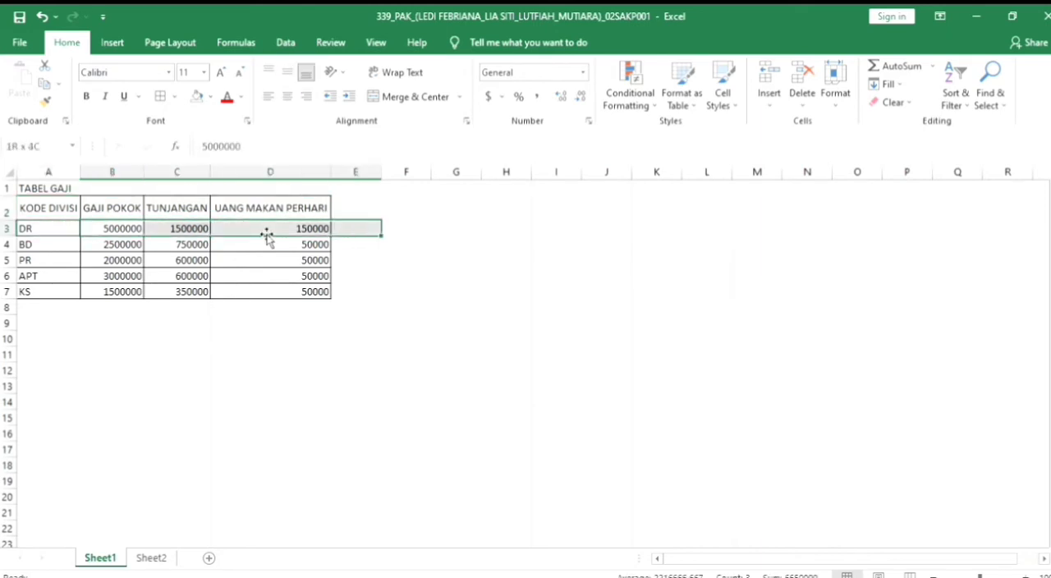
key(shift+Left)
key(shift+Down)
key(shift+Down)
key(shift+Down)
key(shift+Down)
drag(172, 496, 271, 307)
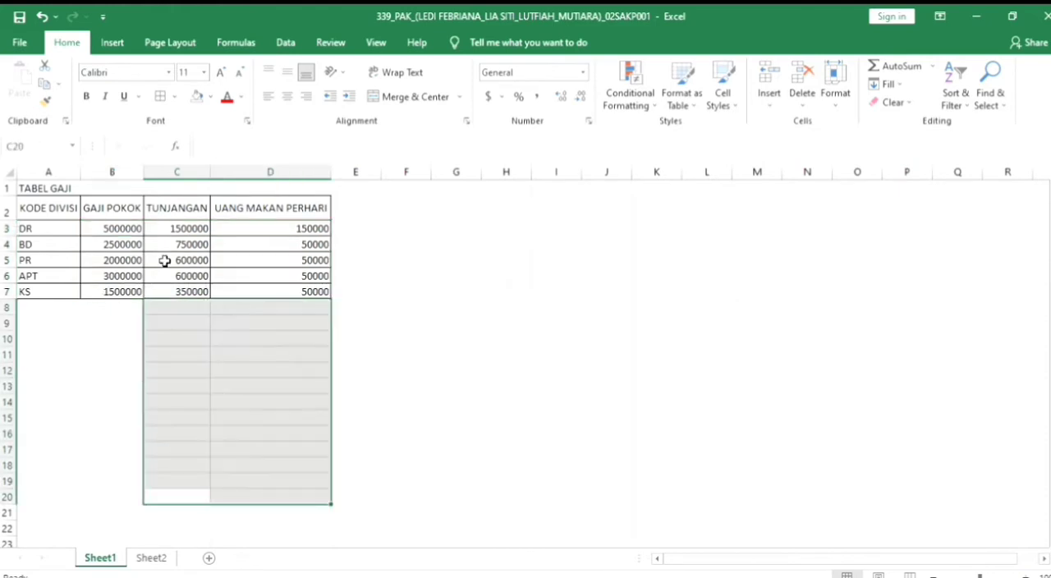
Step: Format the amounts in B3:D7 as Accounting with the Rp currency symbol and no decimals
click(126, 230)
key(shift+Down)
key(shift+Down)
key(shift+Right)
key(shift+Right)
key(shift+Down)
key(shift+Down)
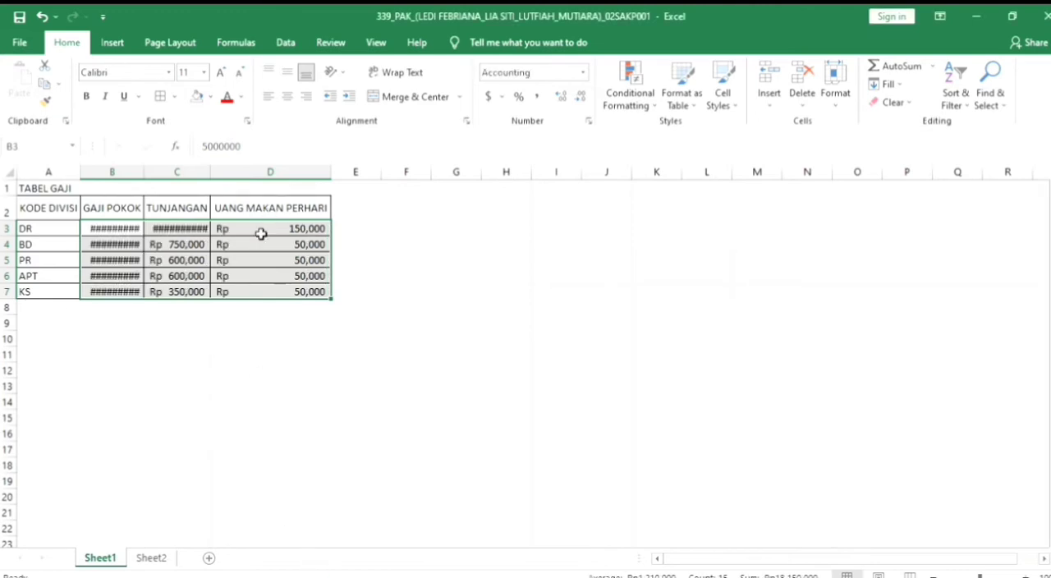
Step: Widen columns B and C so that all GAJI POKOK and TUNJANGAN amounts fit
drag(258, 245, 147, 175)
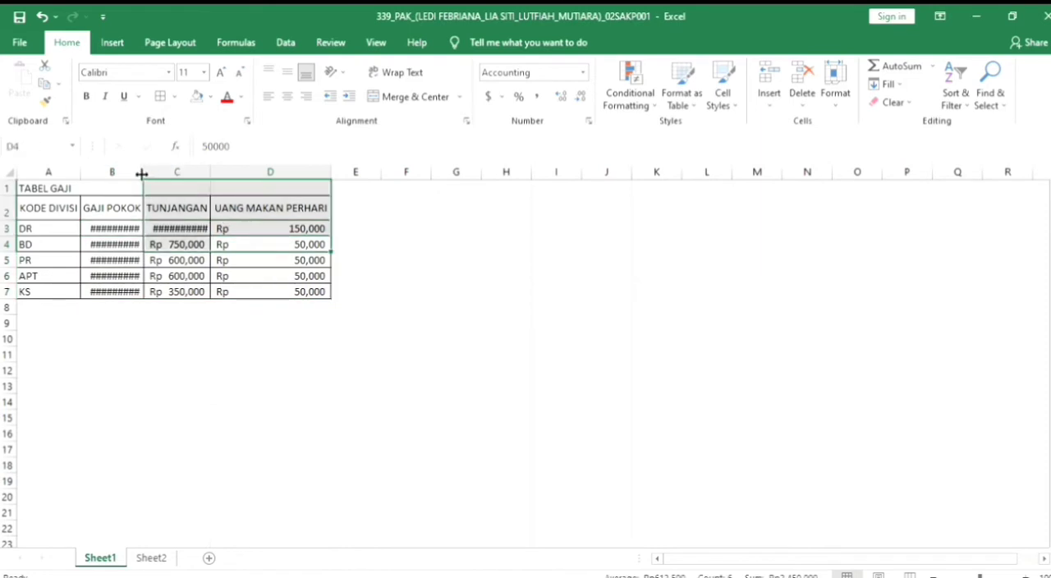
click(140, 190)
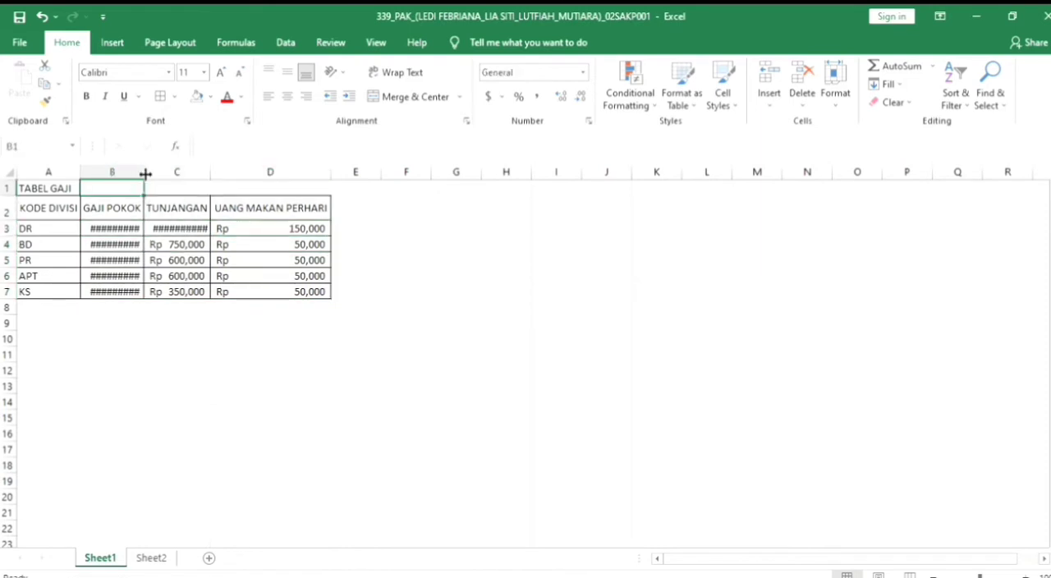
drag(143, 177, 163, 178)
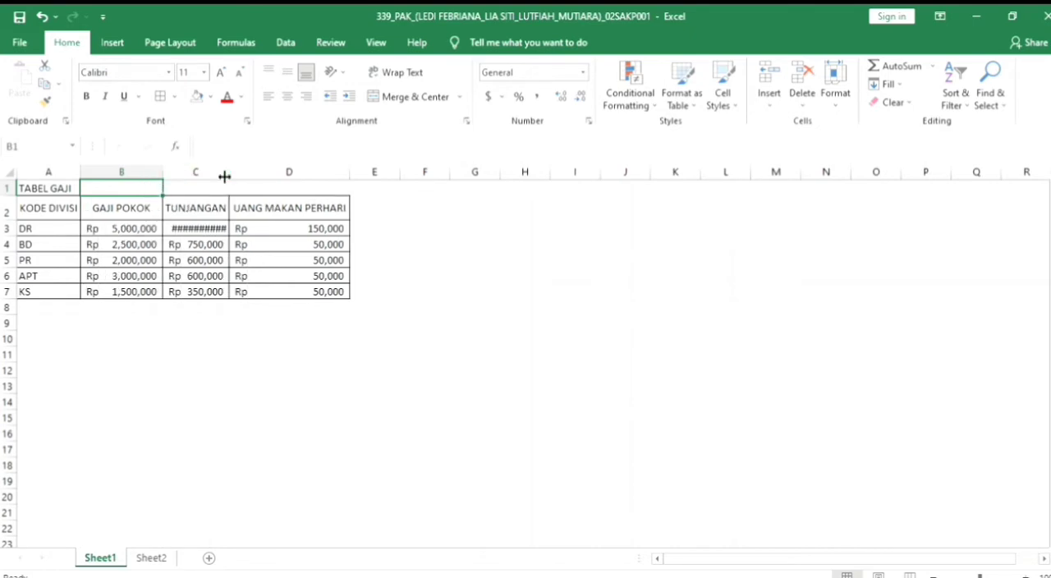
drag(230, 174, 251, 175)
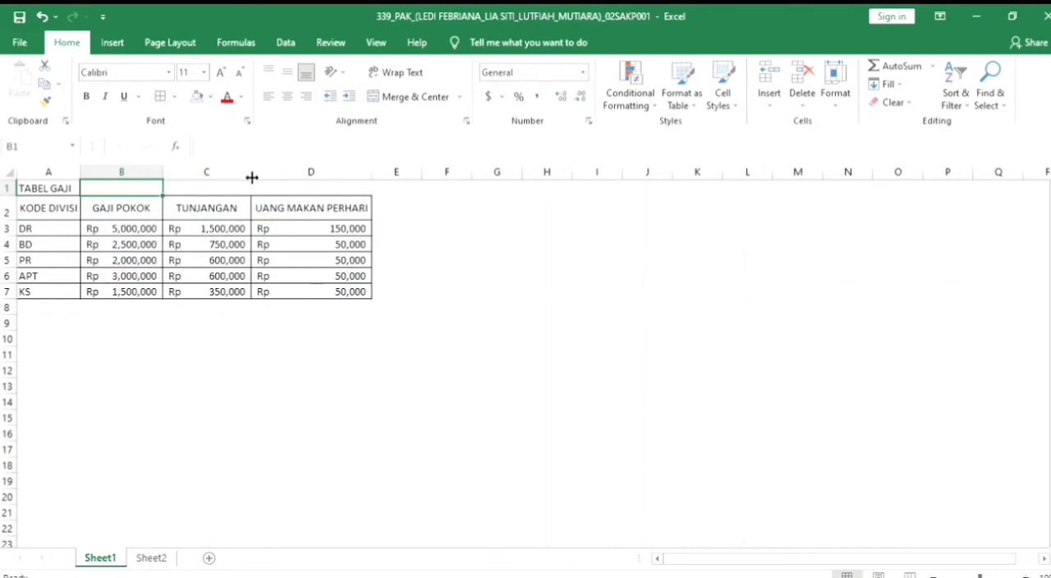
click(279, 353)
Step: Fill the header cells A2:D2 with light green
click(49, 210)
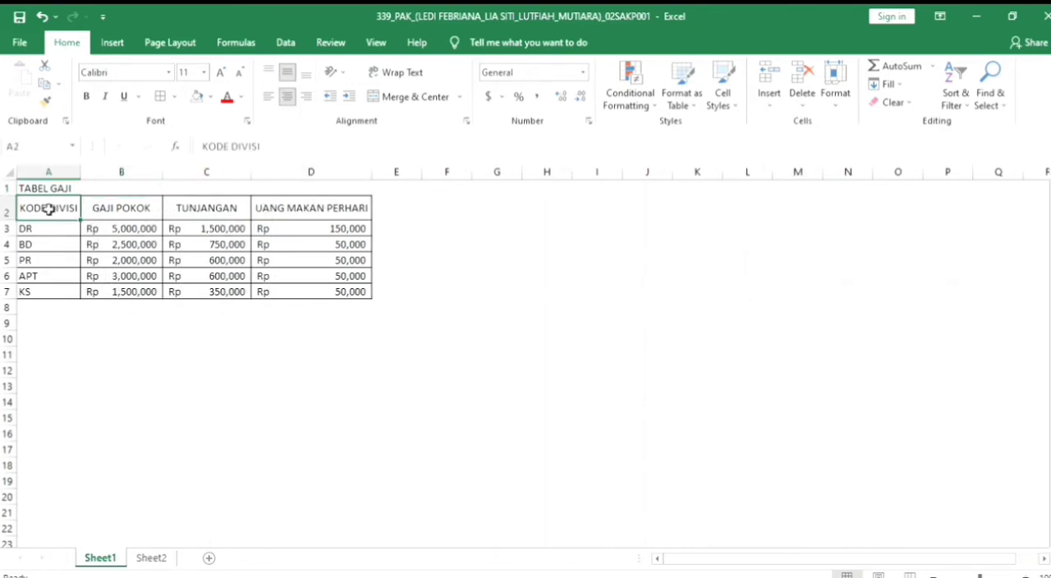
key(shift+Right)
key(shift+Right)
key(shift+Right)
key(shift+Right)
key(shift+Left)
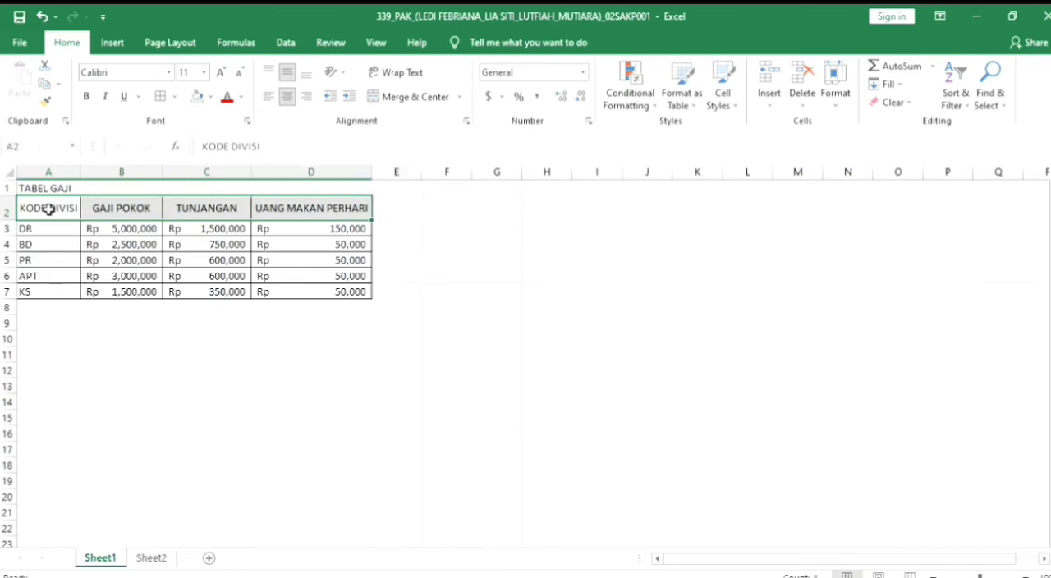
click(200, 96)
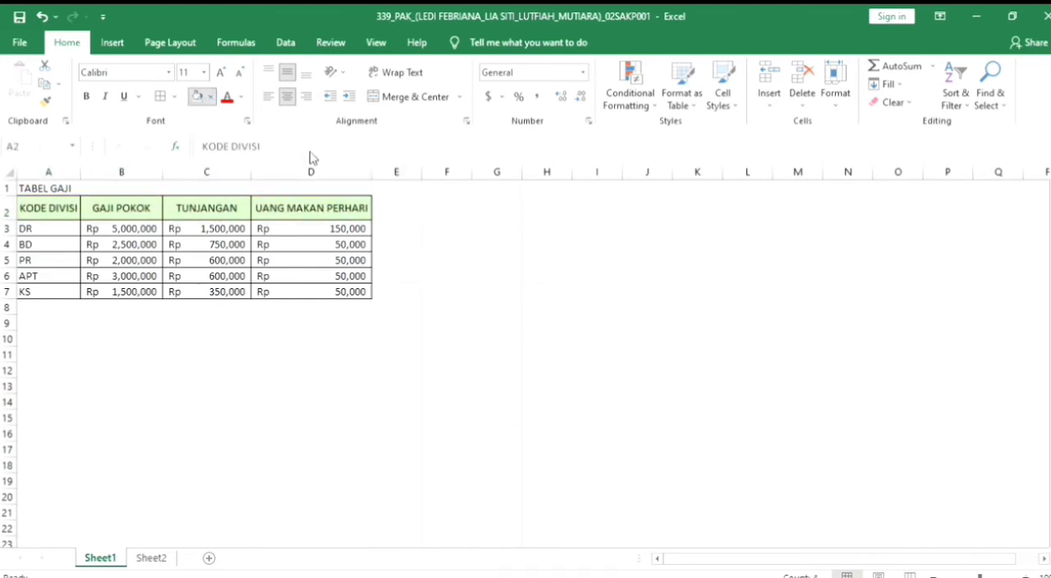
click(123, 228)
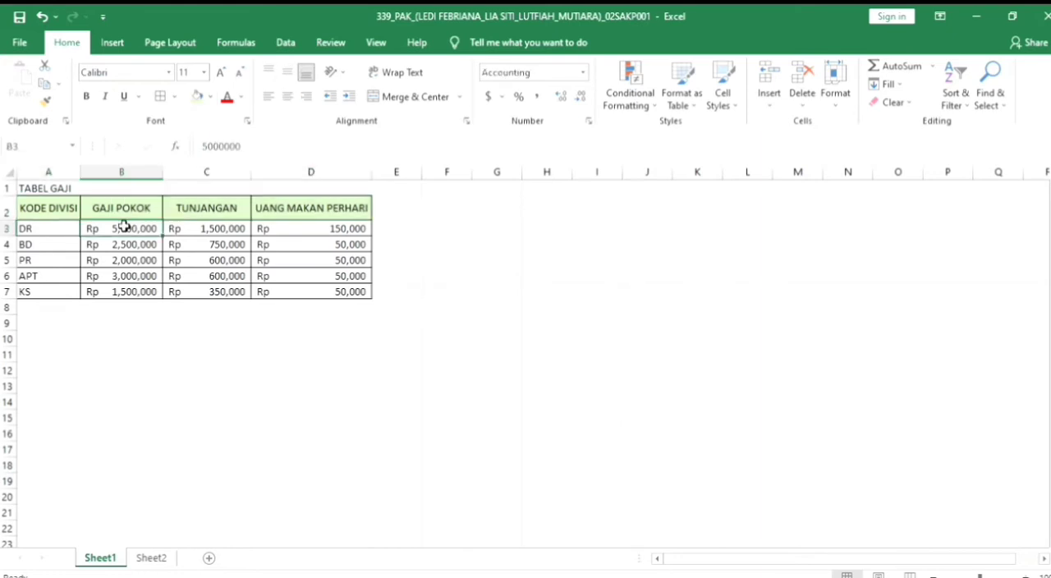
Step: Make the header texts in A2:D2 and the TABEL GAJI title in A1 bold
click(54, 212)
key(shift+Right)
key(shift+Right)
key(shift+Right)
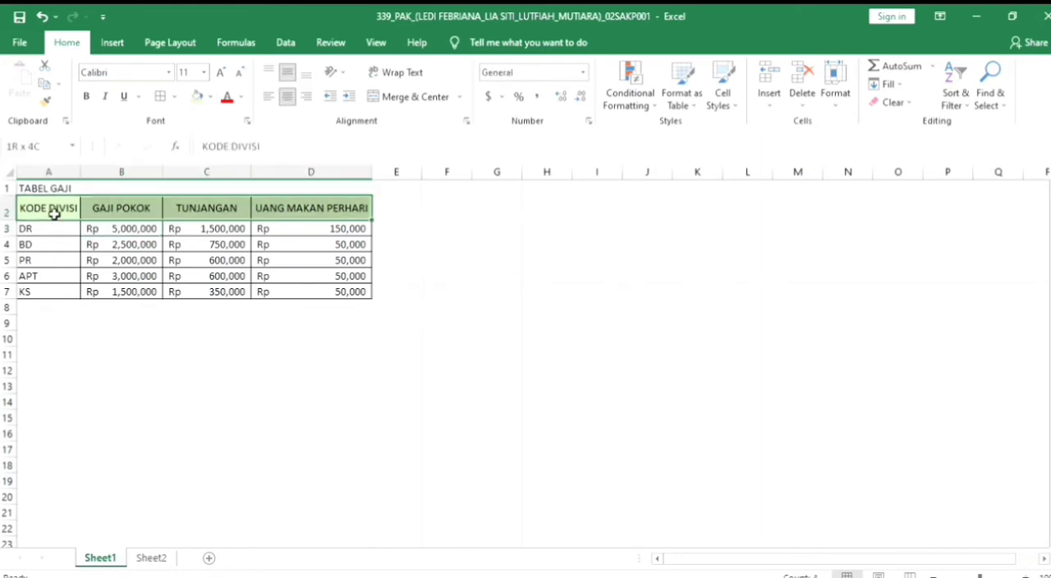
key(ctrl+b)
click(56, 188)
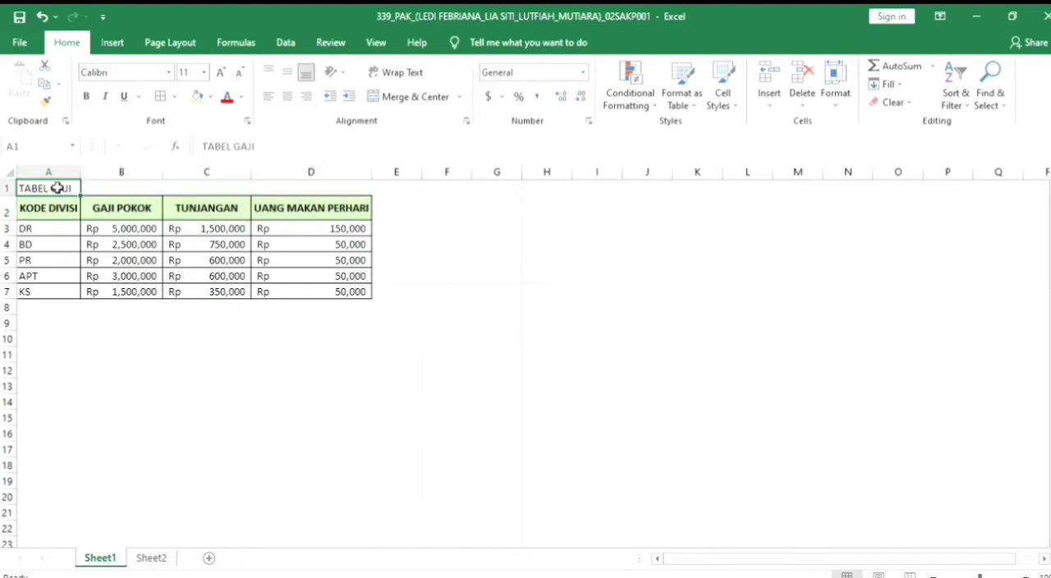
key(ctrl+b)
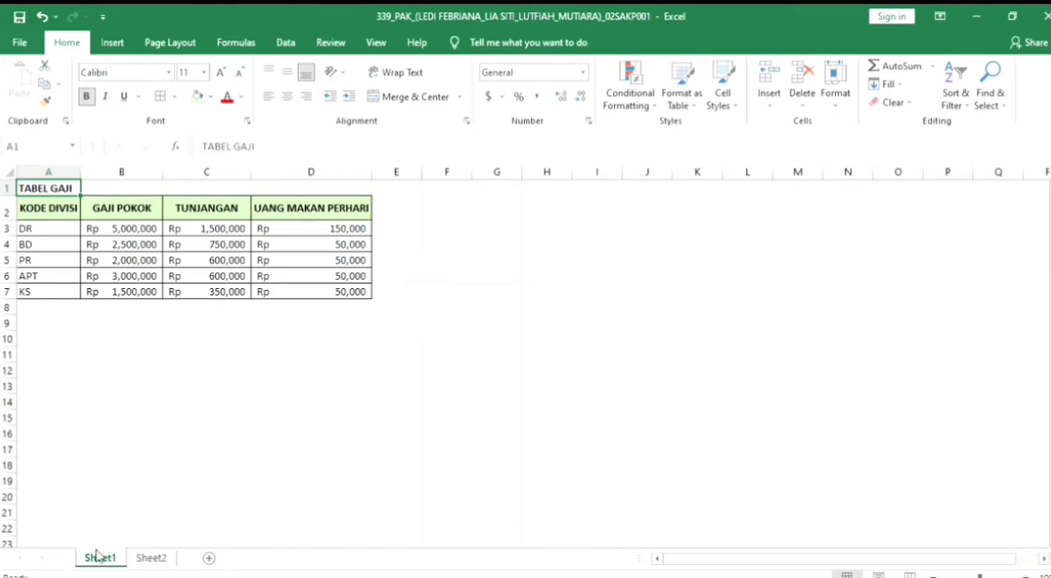
Step: Rename the Sheet1 worksheet as TABEL GAJI
drag(100, 557, 96, 557)
text(tabel)
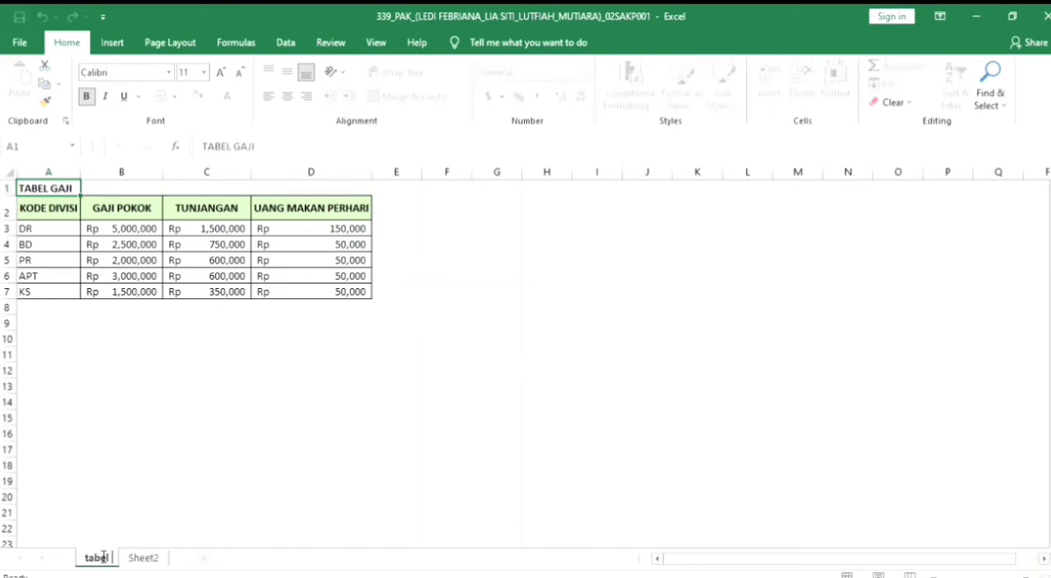
key(BackSpace)
key(BackSpace)
key(BackSpace)
key(BackSpace)
key(BackSpace)
key(BackSpace)
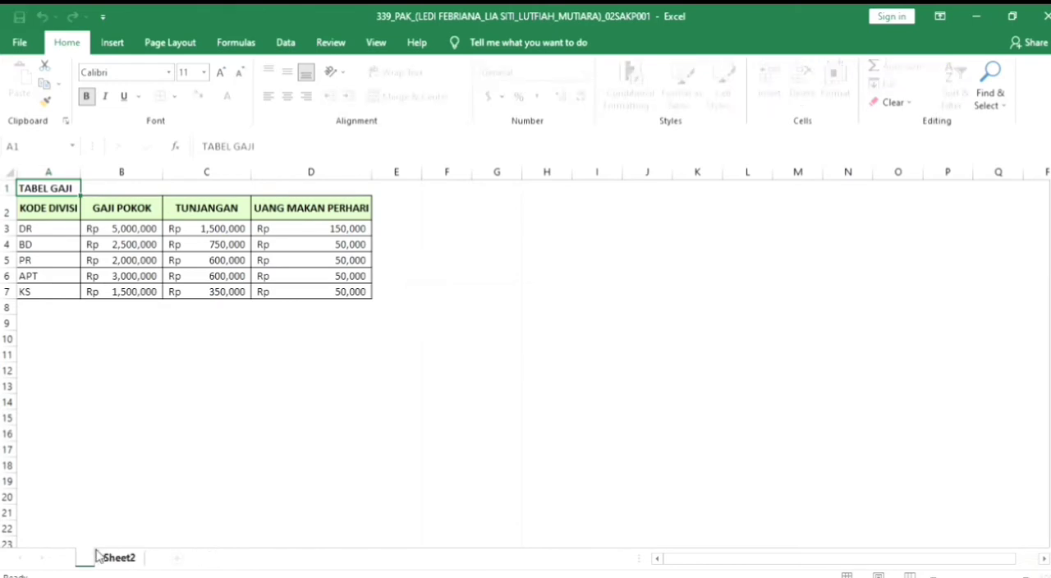
text(TABEL GAJI)
key(Return)
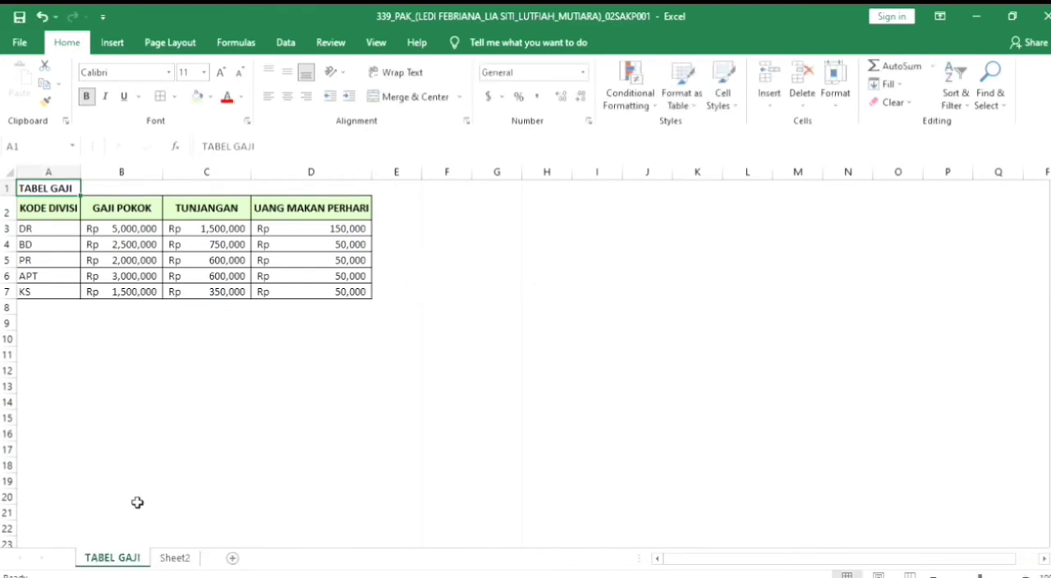
Step: Rename the Sheet2 worksheet as TABEL POTONGAN JABATAN
click(175, 560)
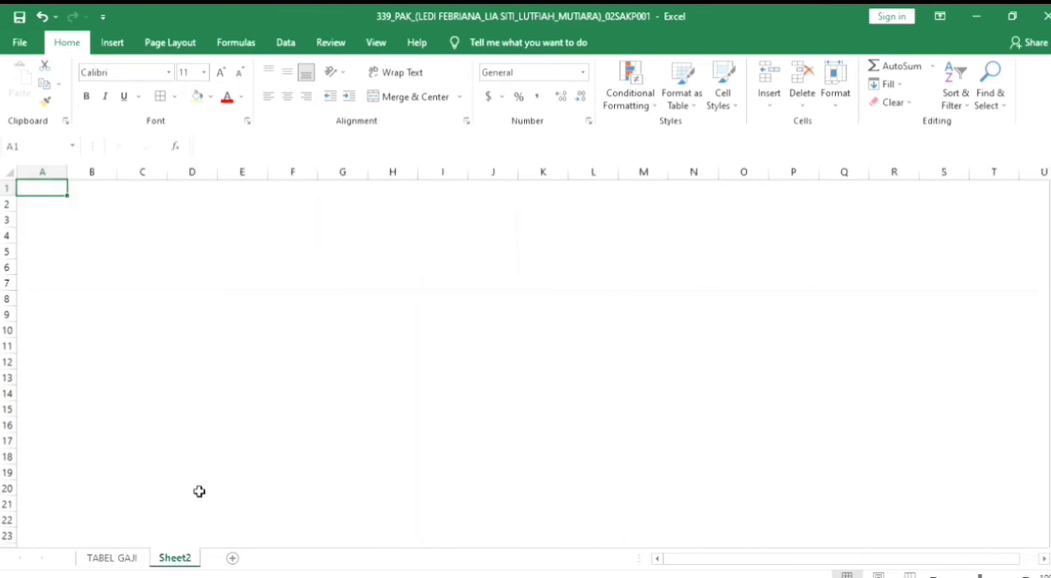
double_click(176, 559)
key(BackSpace)
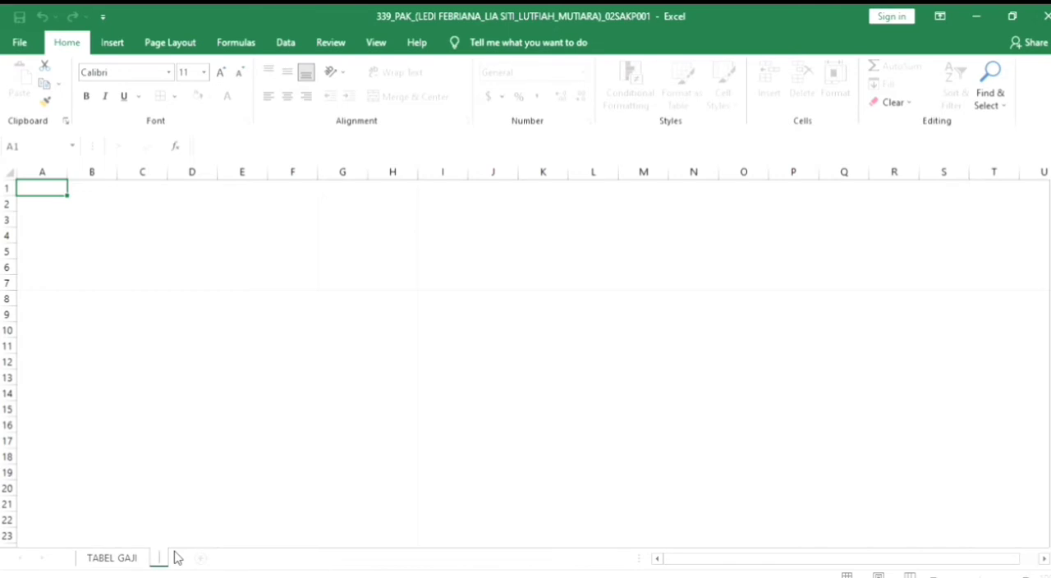
text(TABEL POTONGAN JABATAN)
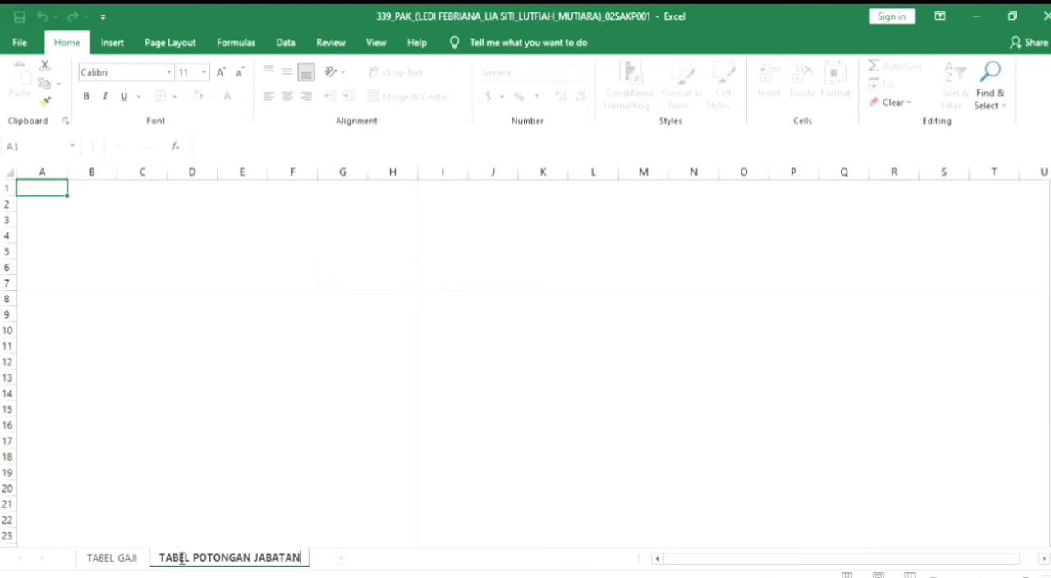
key(Return)
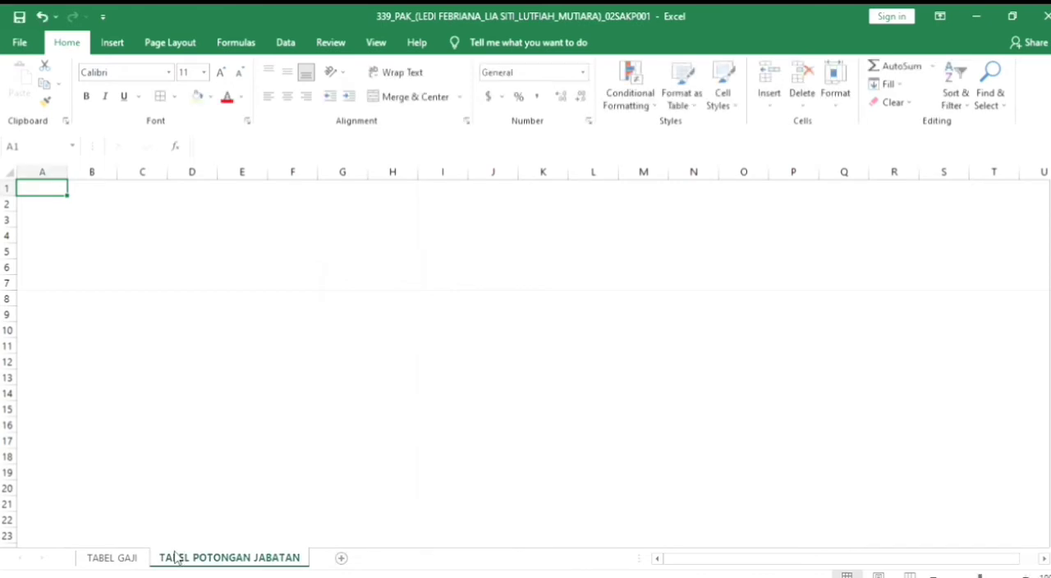
Step: Enter the title TABEL POTONGAN JABATAN in cell A1 of the new sheet
text(TABEL)
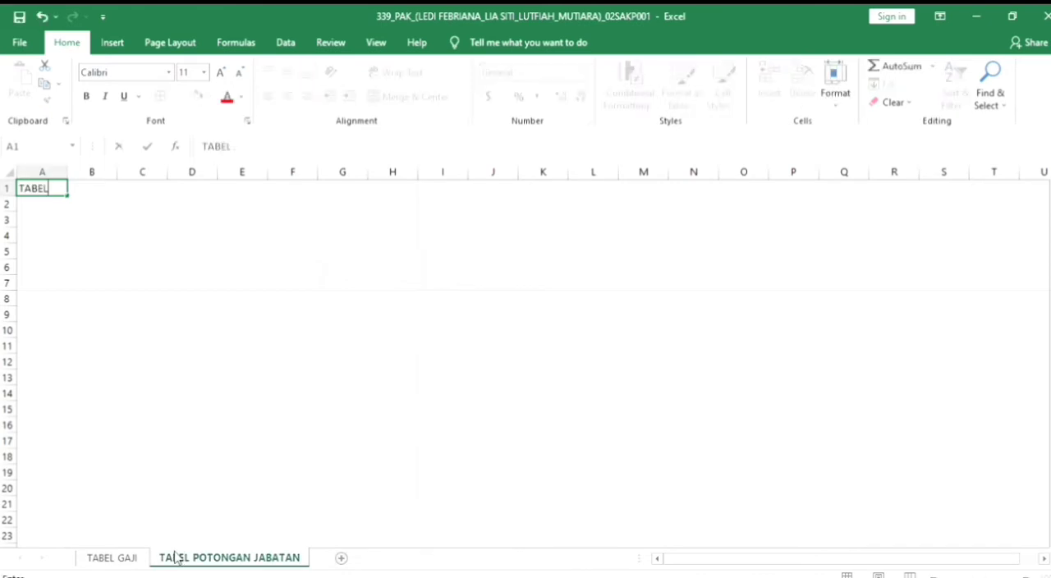
text( POTONGAN JABATAN)
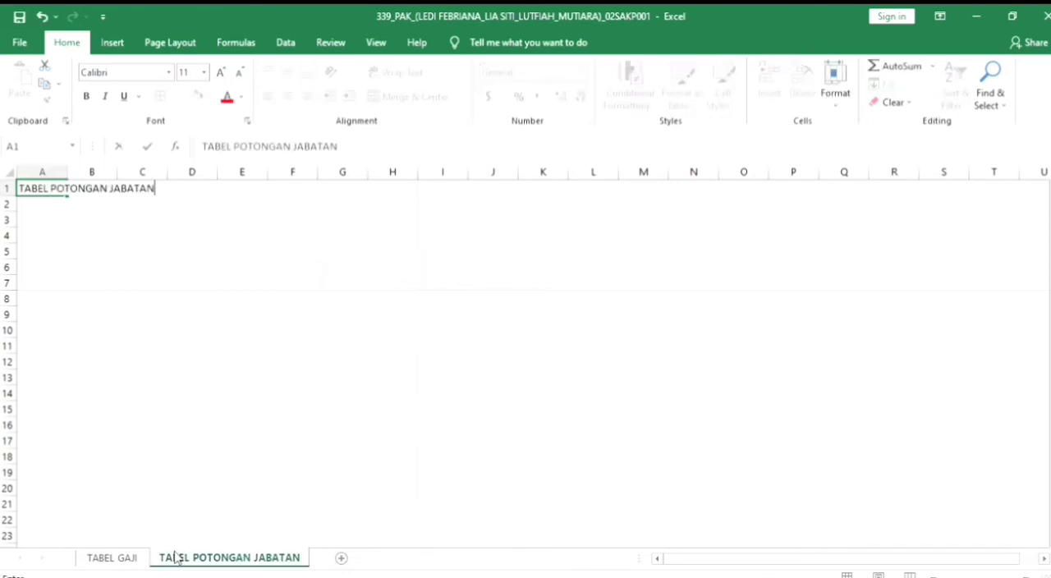
key(Return)
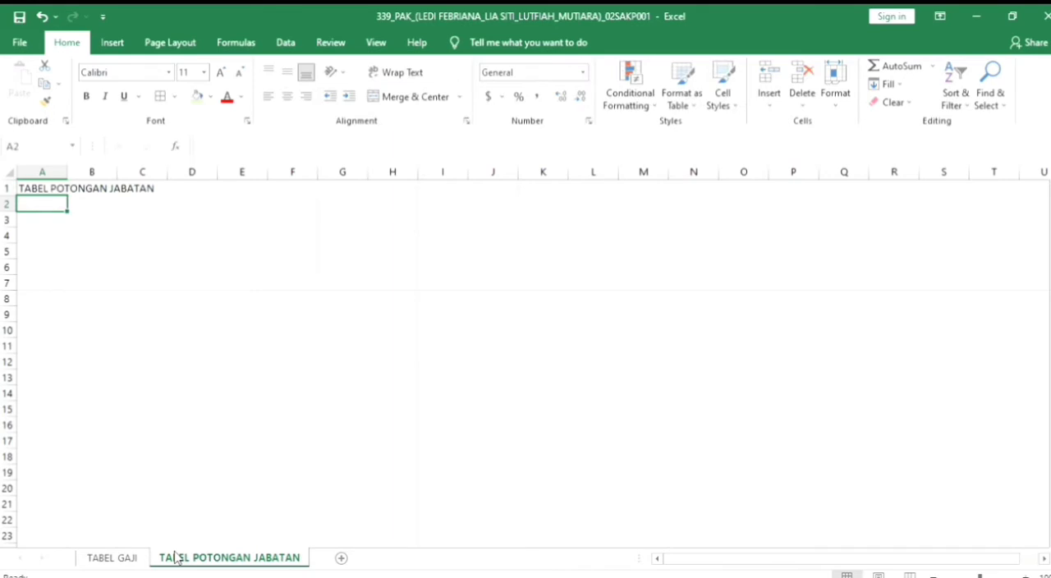
Step: Enter the row labels DIVISI in A2 and POTONGAN JABATAN in A3
text(DIVISI)
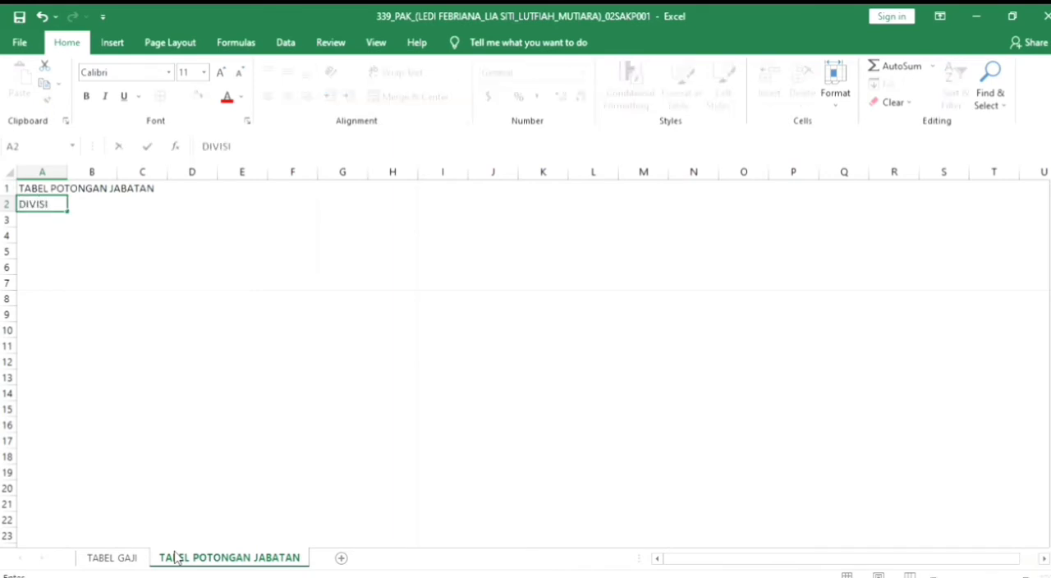
key(Return)
text(PORO)
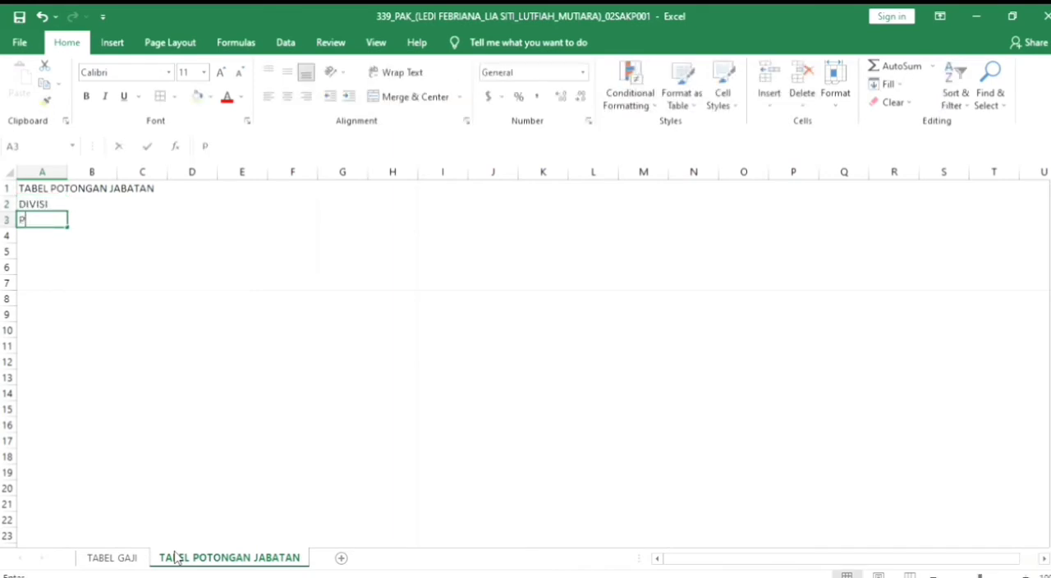
key(BackSpace)
key(BackSpace)
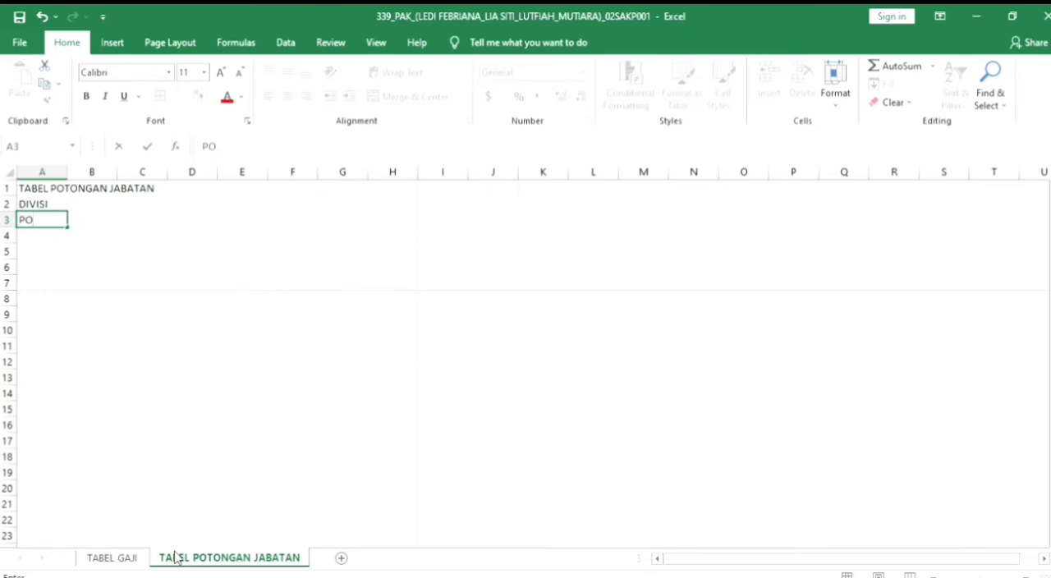
text(TONGAN JAB)
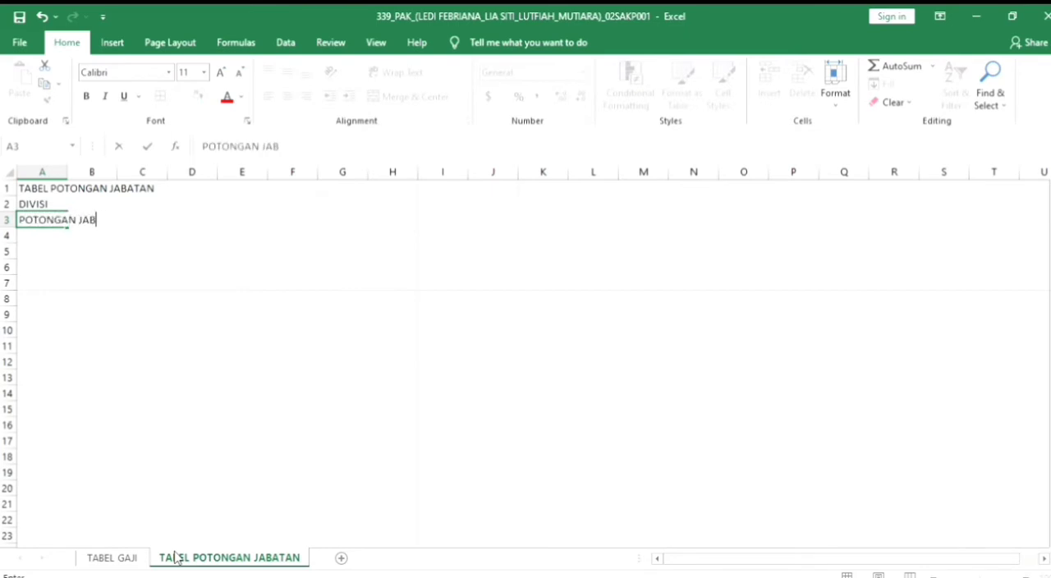
text(ATAN)
key(Return)
Step: Enter the division codes DR, BD, PR, APT and KS across B2:F2 in the DIVISI row
key(Right)
key(Up)
key(Up)
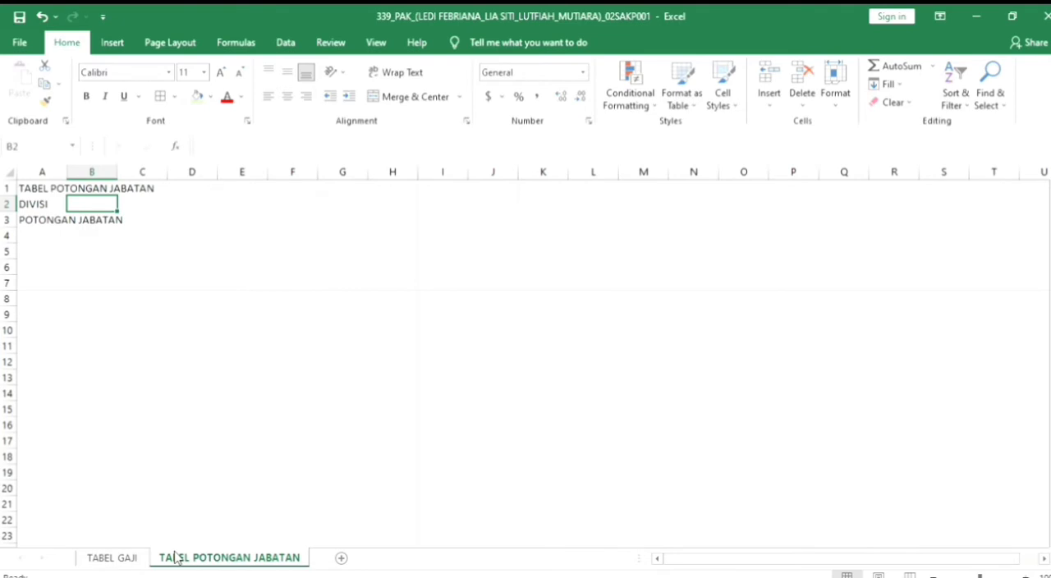
text(DR)
key(Return)
key(Up)
key(Right)
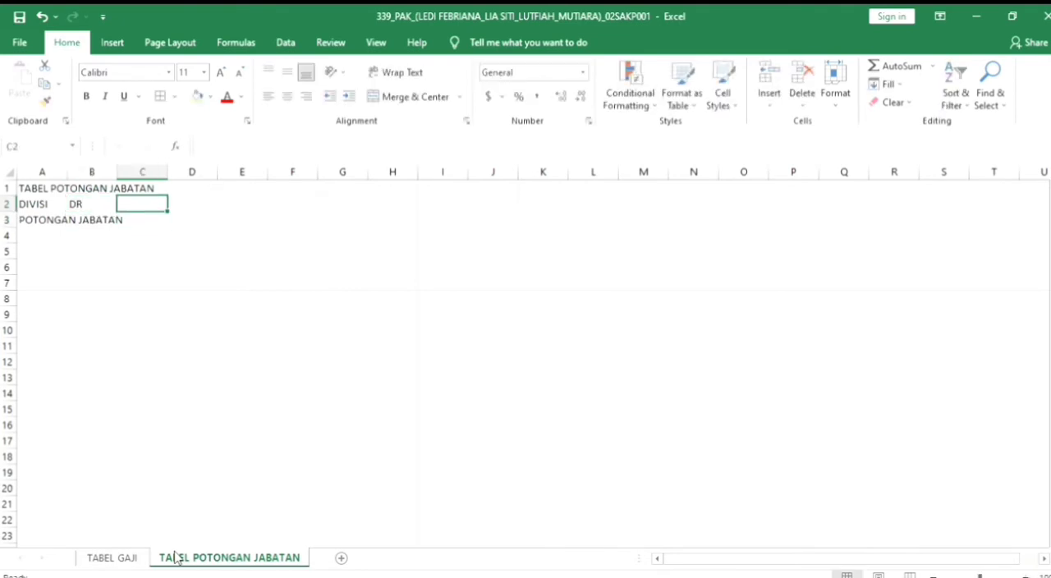
text(BD)
key(Tab)
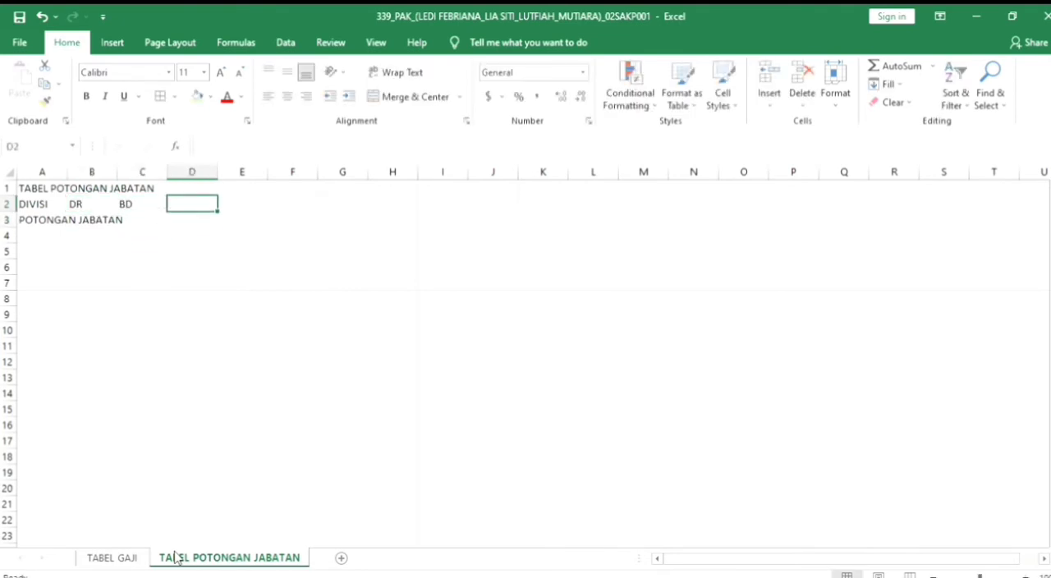
text(PR)
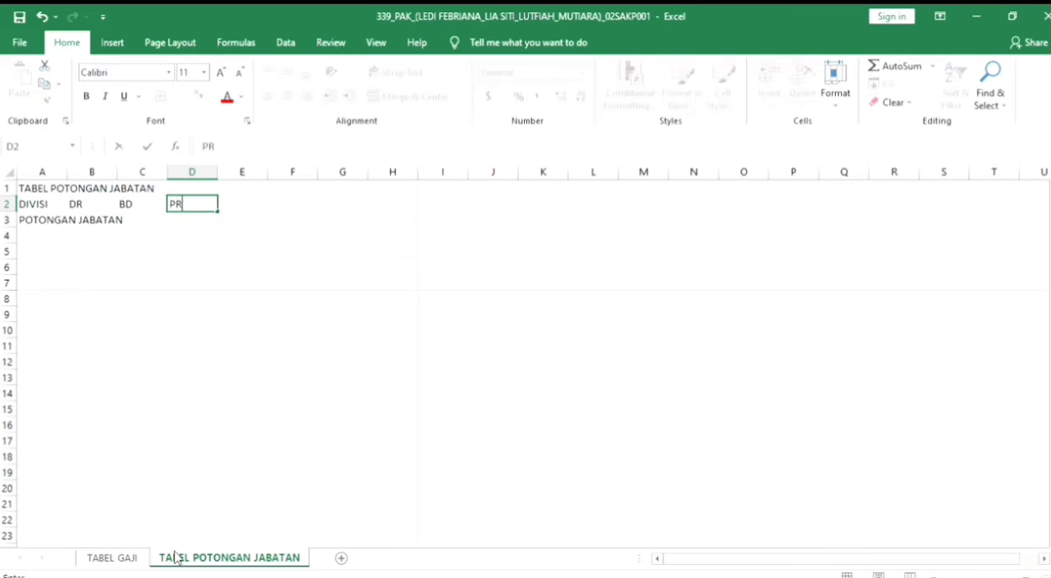
key(Tab)
text(APT)
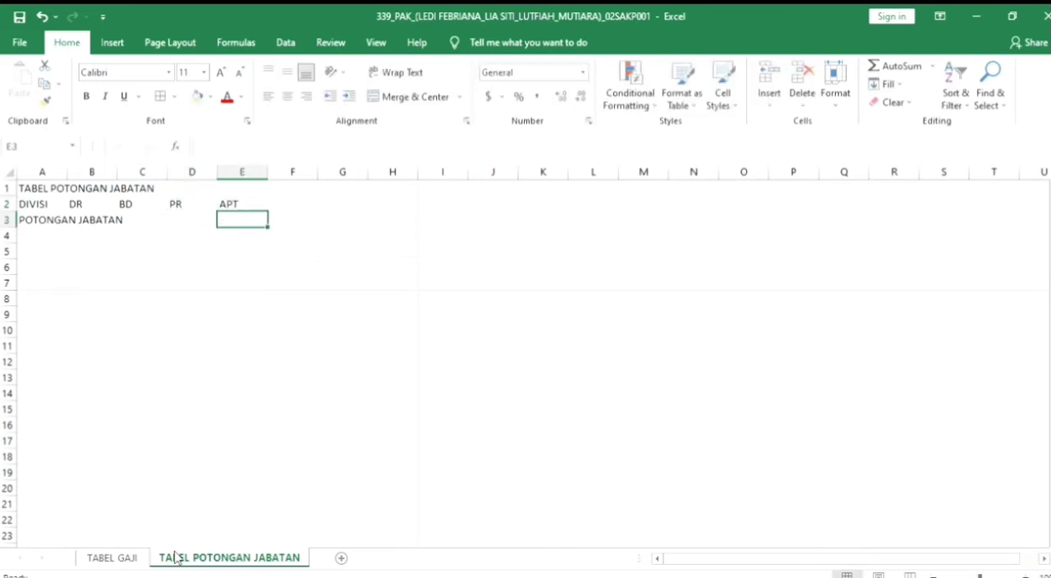
key(Tab)
text(KD)
key(BackSpace)
text(S)
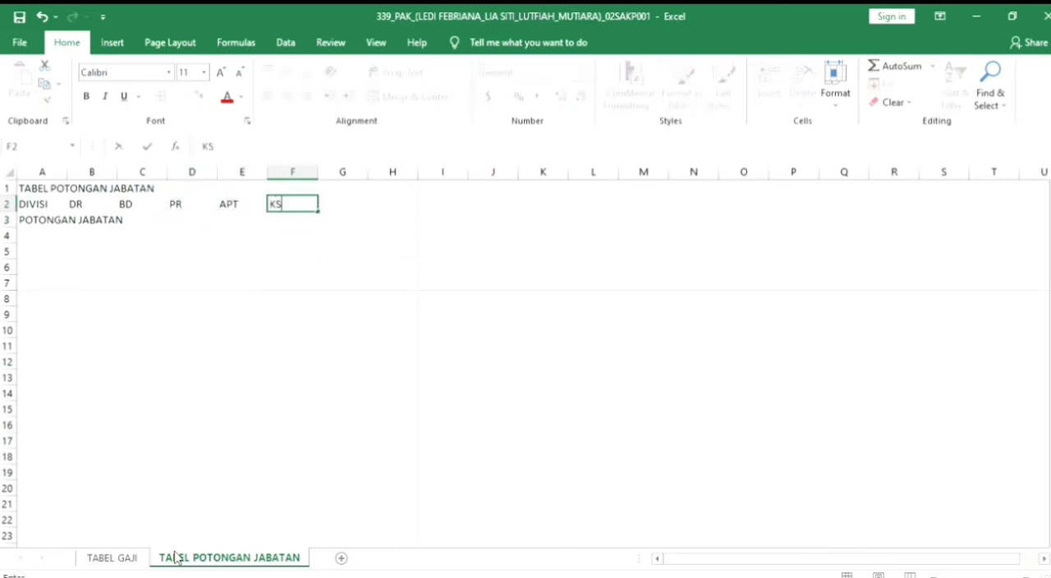
key(Return)
Step: Enter the deduction rates 5%, 3%, 2%, 3% and 1% across B3:F3 in the POTONGAN JABATAN row
key(Left)
key(Left)
key(Left)
key(Left)
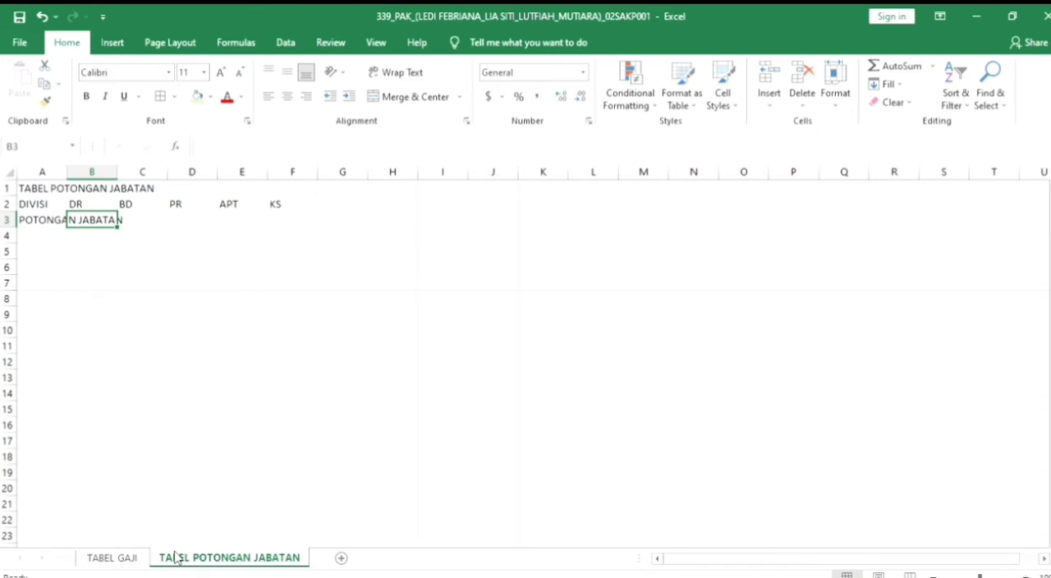
text(5)
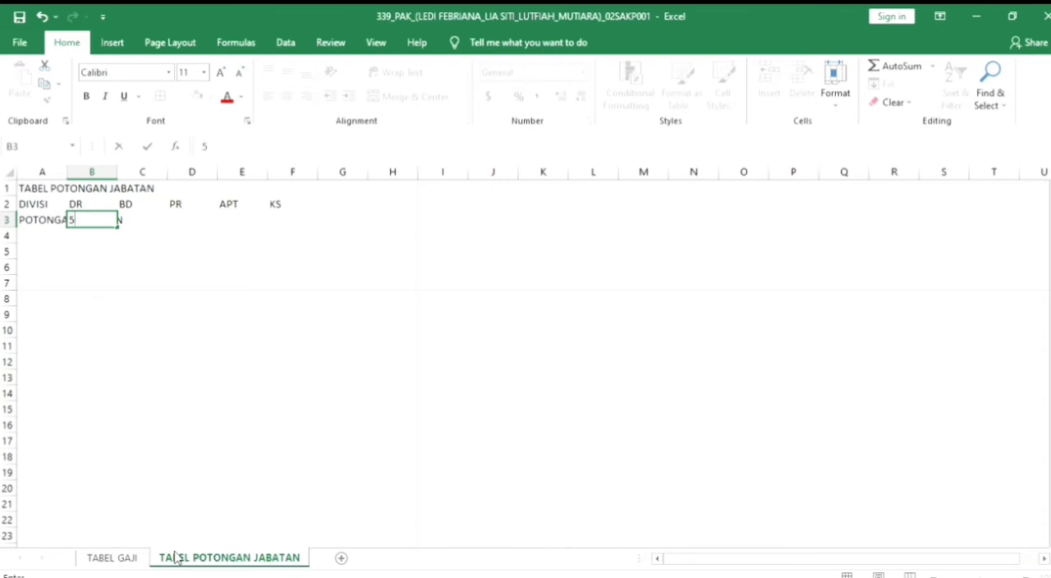
text(%)
key(BackSpace)
text(%)
key(Return)
key(Up)
key(Right)
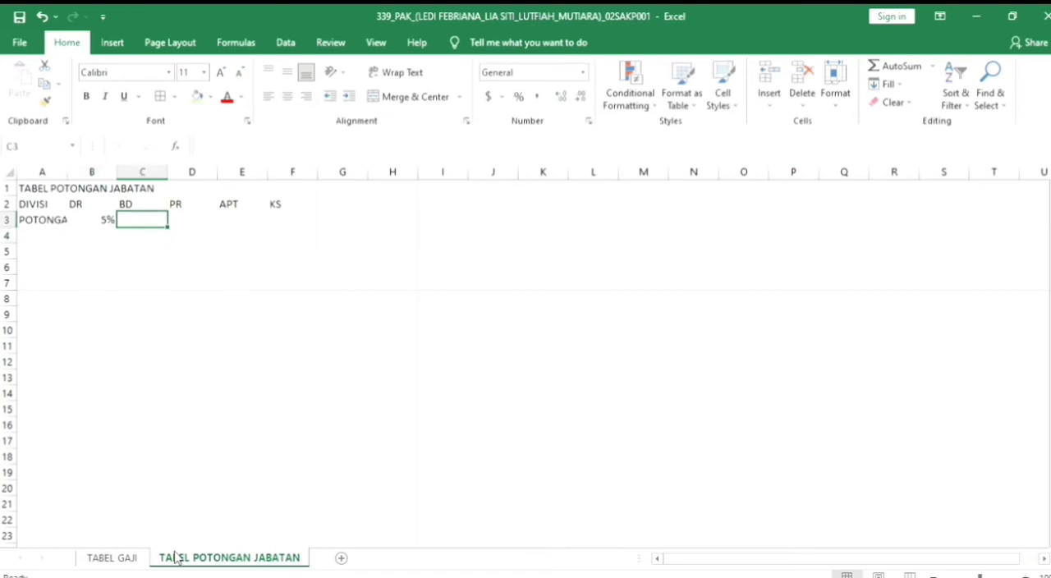
text(3%)
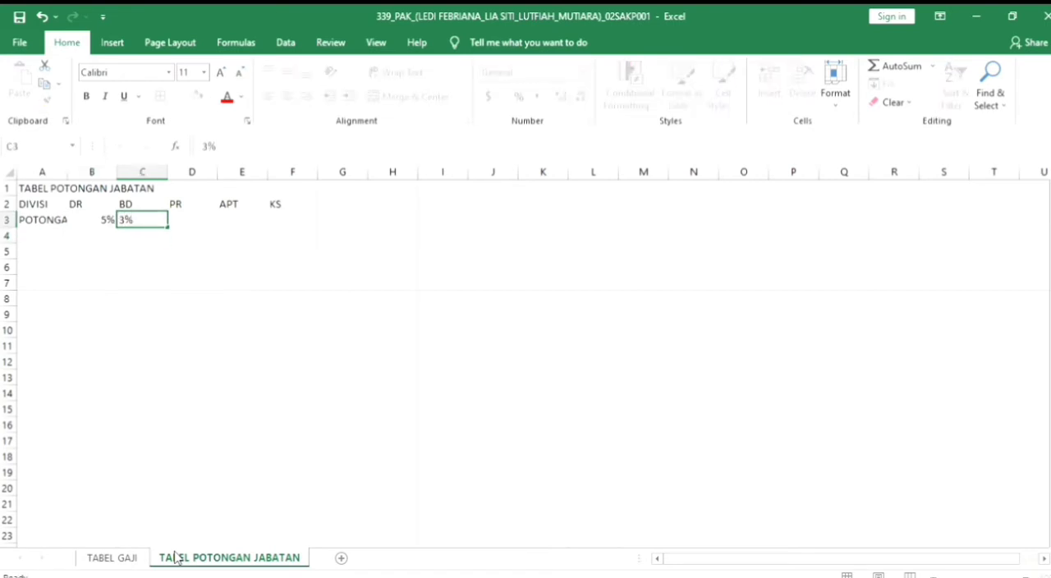
key(Tab)
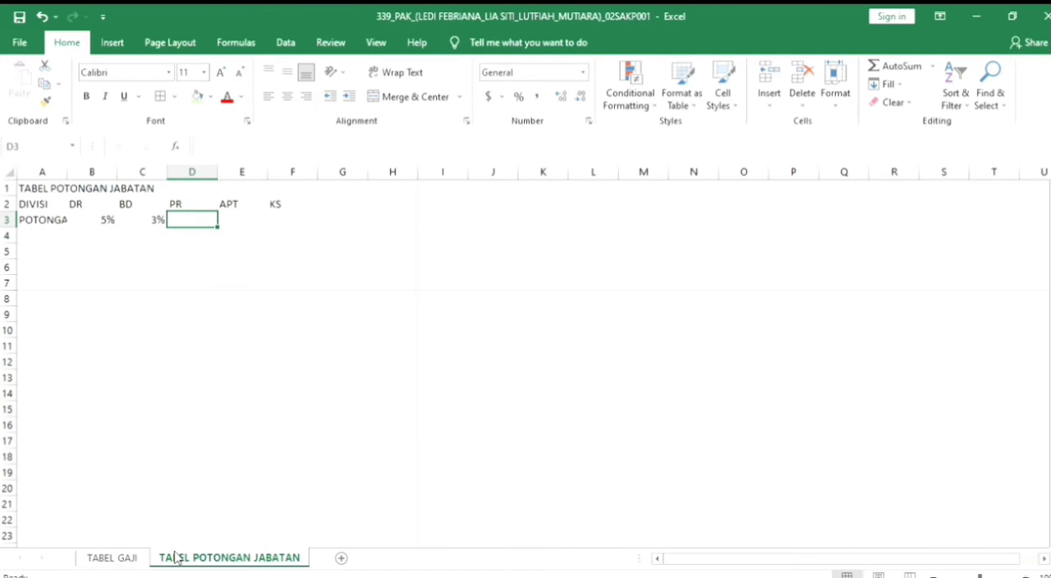
text(2%)
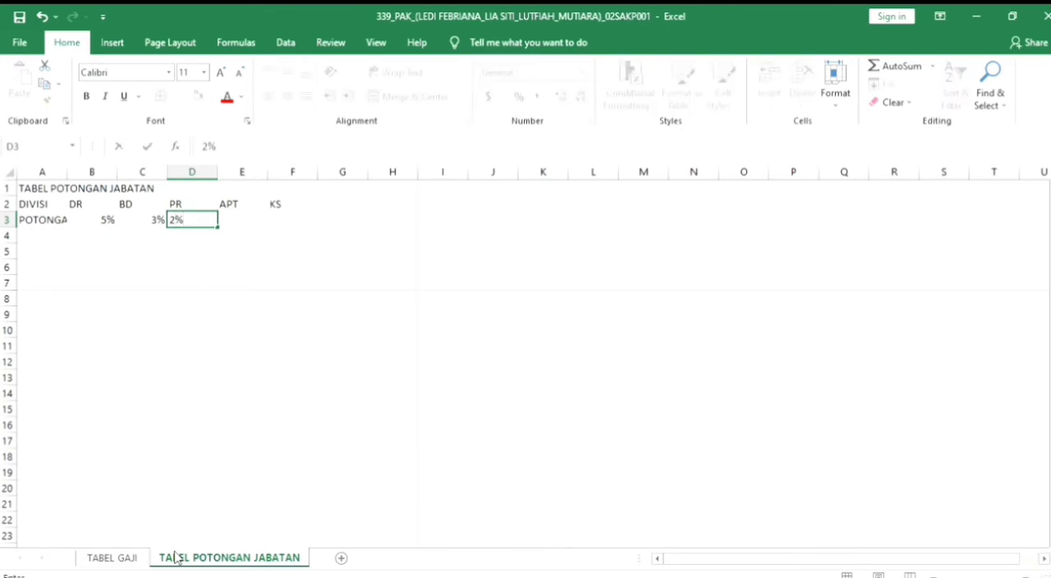
key(Tab)
text(3%)
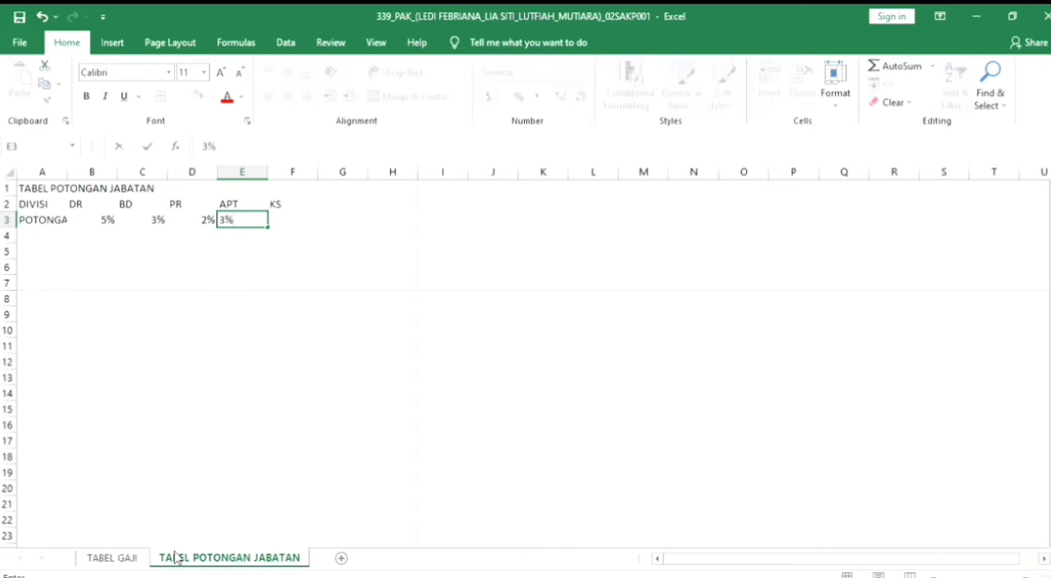
key(Return)
key(Up)
key(Right)
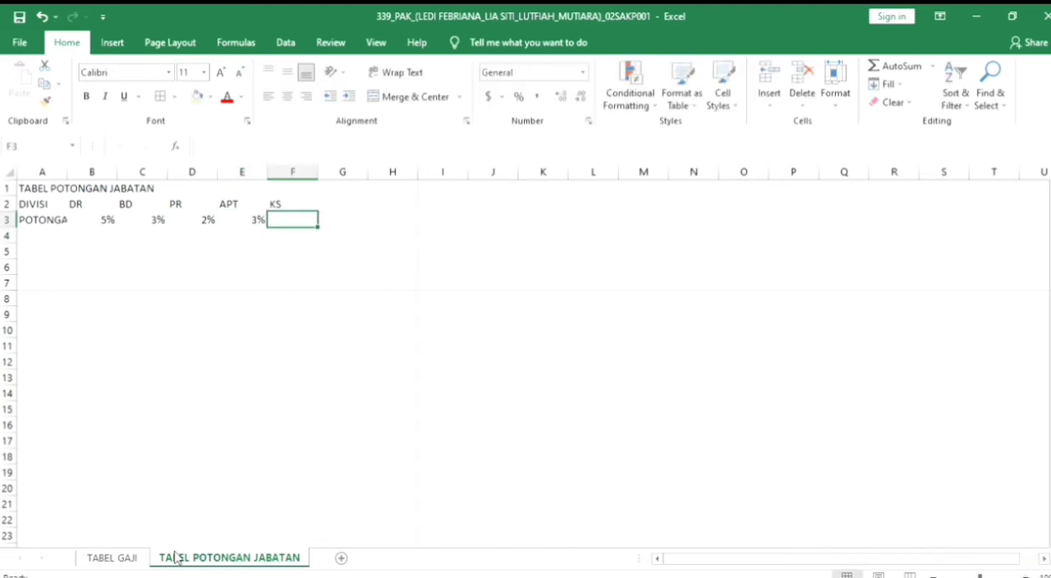
text(1%)
key(Return)
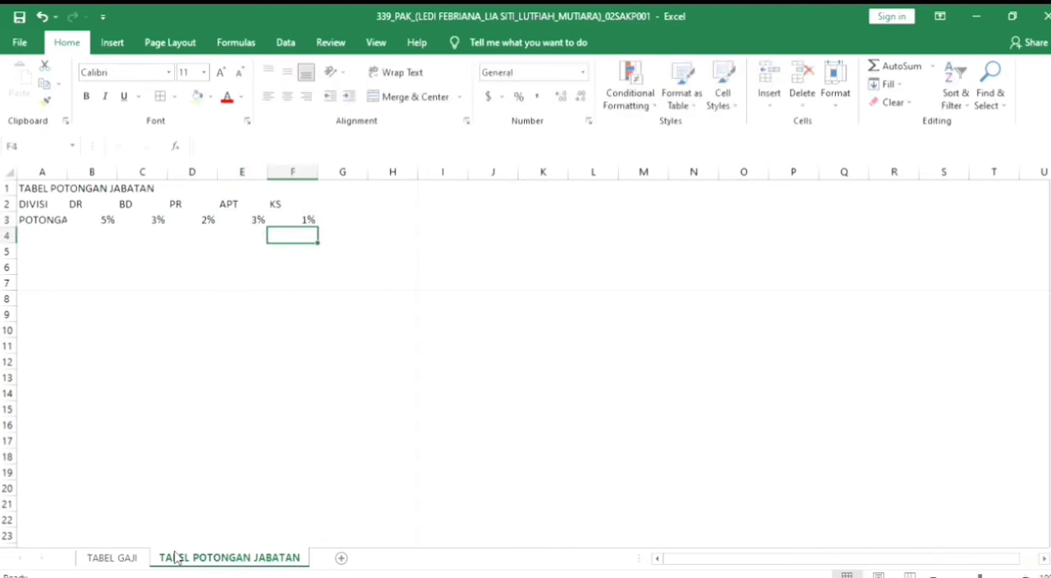
Step: Autofit the width of column A to the title text in A1
key(Left)
key(Left)
key(Left)
key(Left)
key(Left)
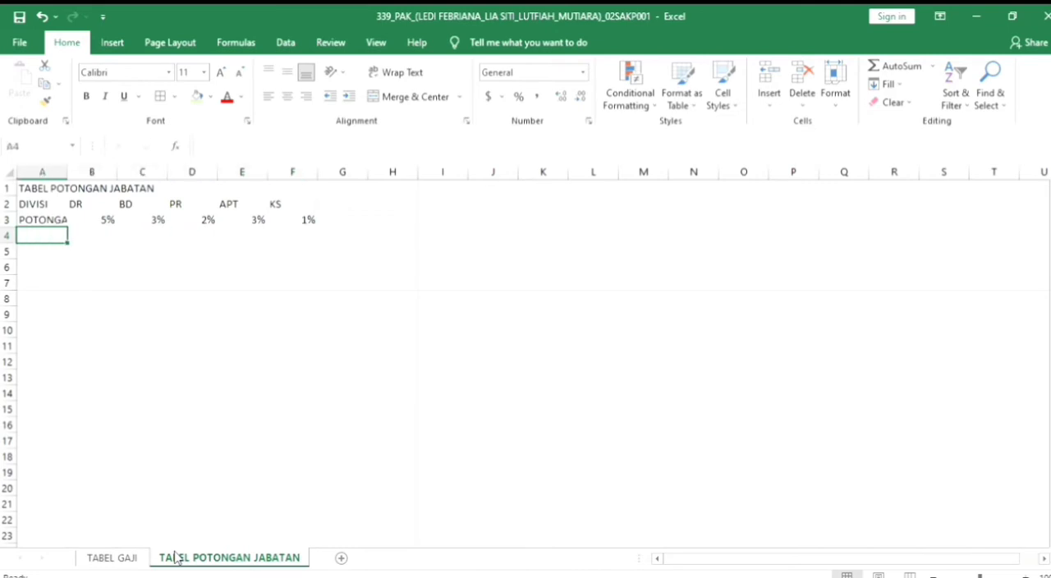
key(Up)
key(Up)
key(Up)
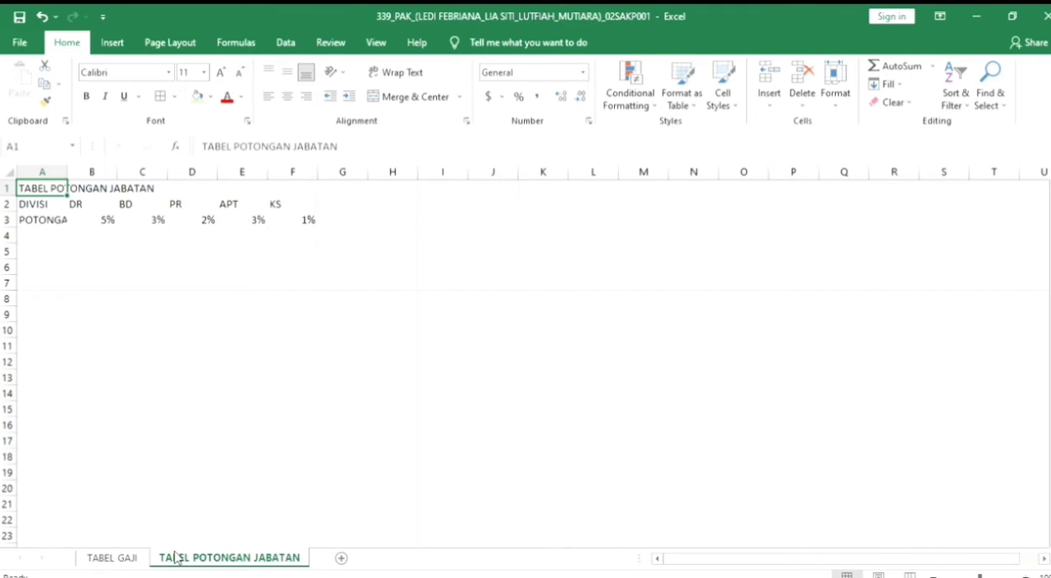
key(alt+h)
key(o)
key(i)
Step: Apply all borders to the table range A2:F3
key(Down)
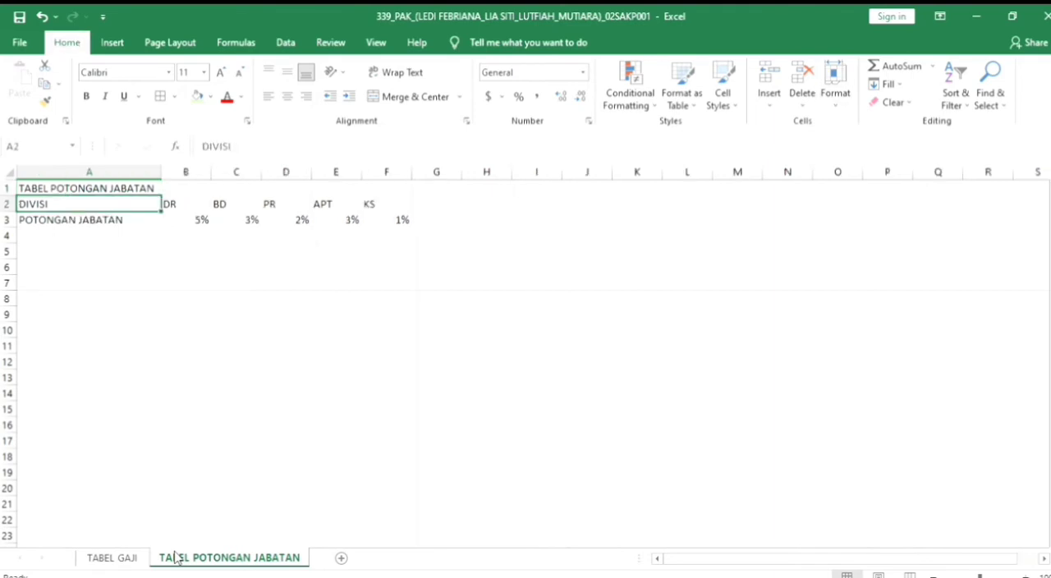
key(shift+Right)
key(shift+Right)
key(shift+Right)
key(shift+Right)
key(shift+Right)
key(shift+Down)
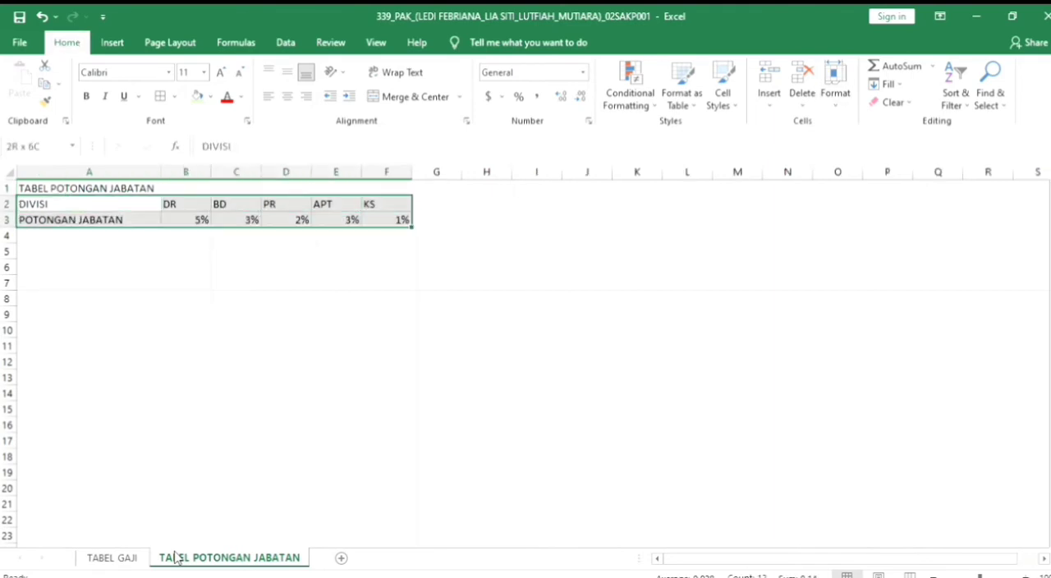
key(alt+h)
key(b)
key(a)
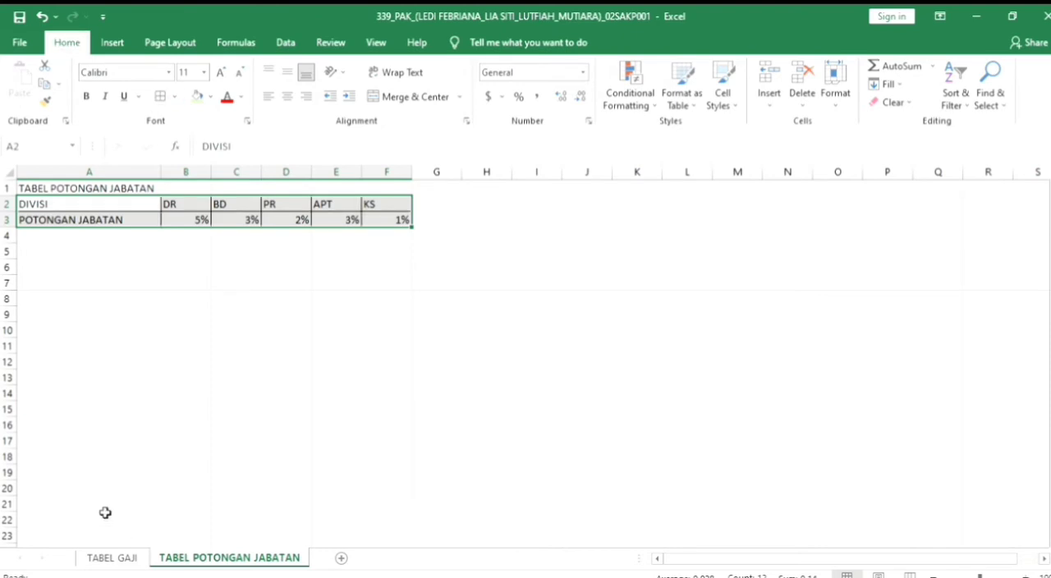
Step: Center the contents of the table range A2:F3 both vertically and horizontally
click(285, 72)
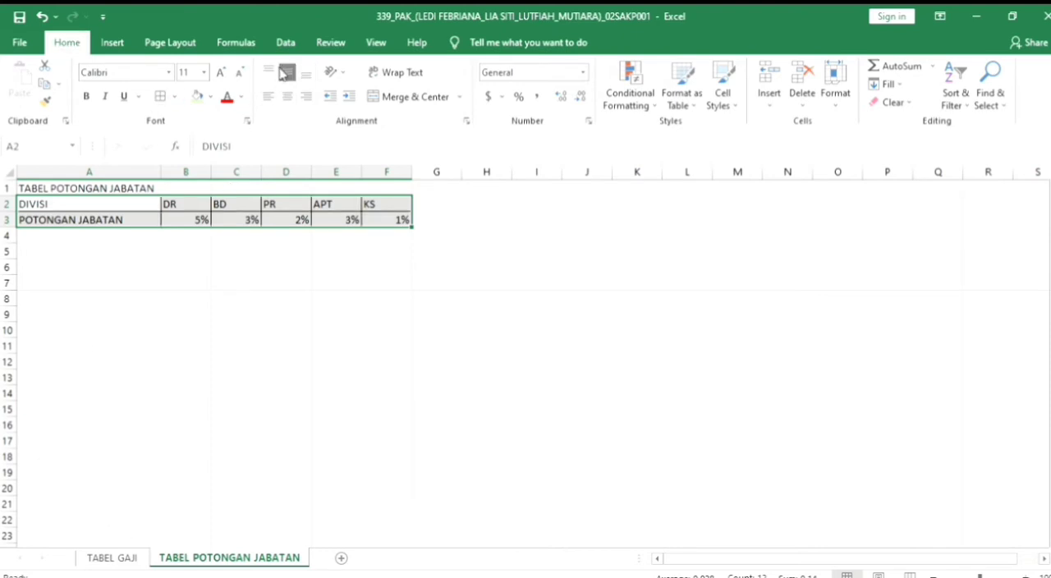
click(287, 96)
click(125, 202)
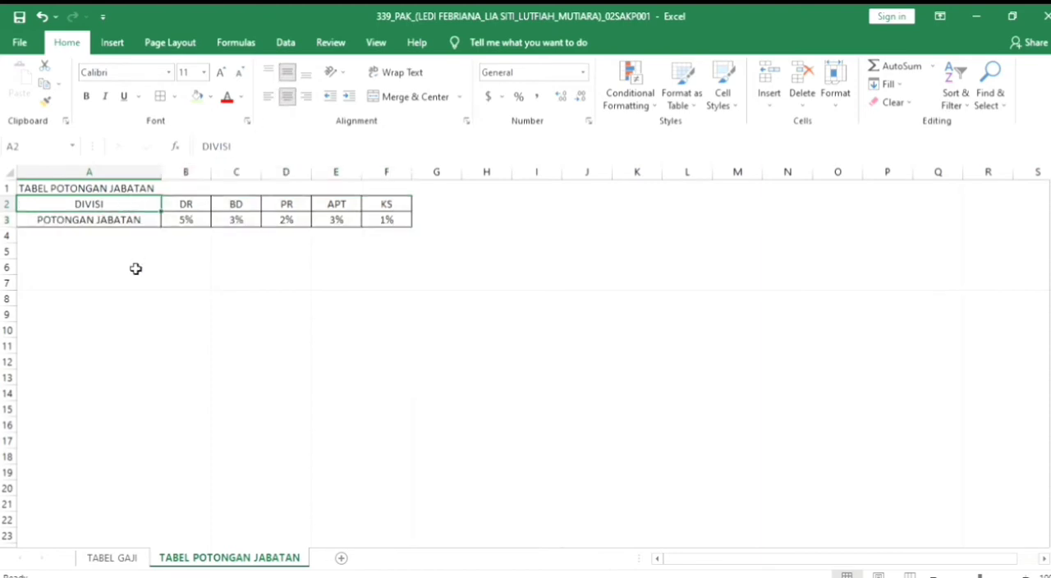
Step: Make the title in A1 and the row labels DIVISI and POTONGAN JABATAN in A2:A3 bold
key(Up)
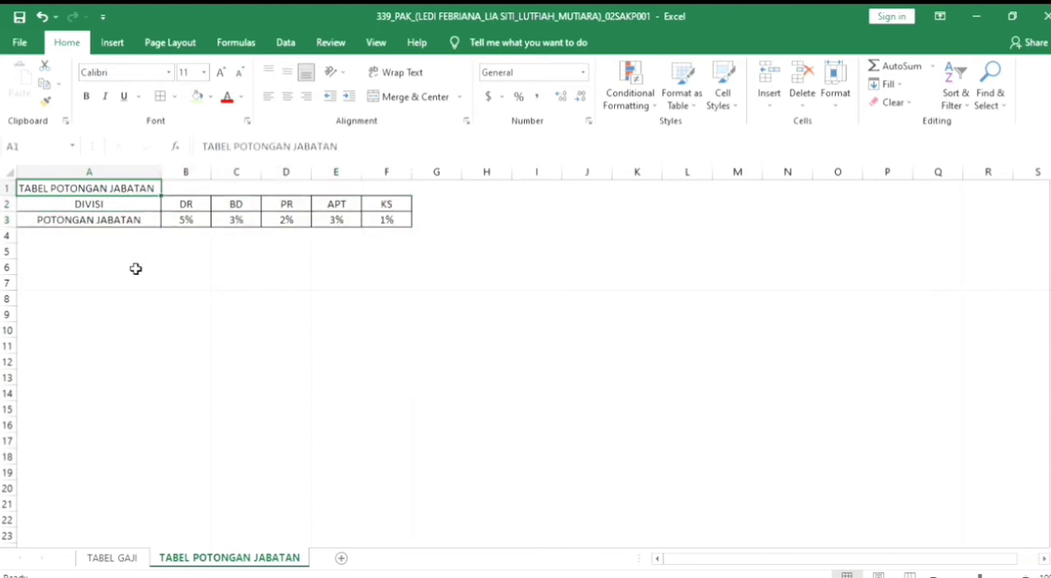
key(ctrl+b)
key(Down)
key(ctrl+b)
key(Down)
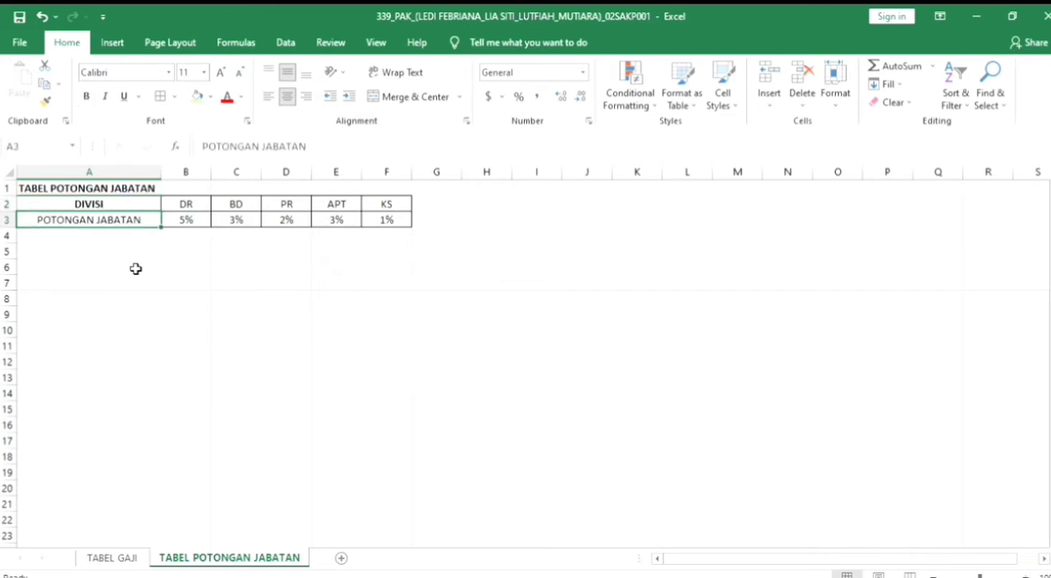
key(ctrl+b)
Step: Fill the row label cells A2:A3 with light blue
key(Up)
key(Up)
key(Down)
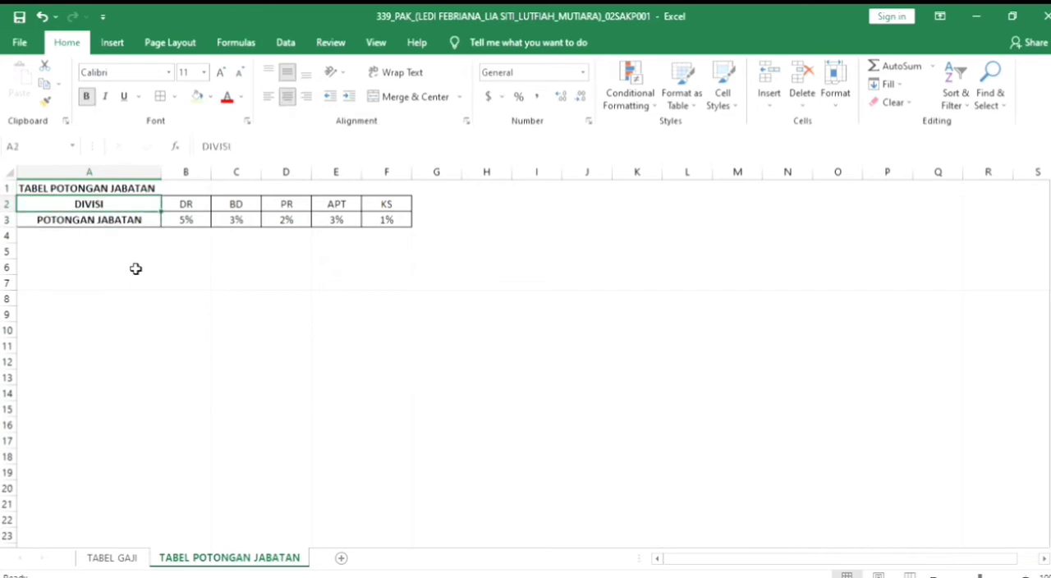
key(shift+Down)
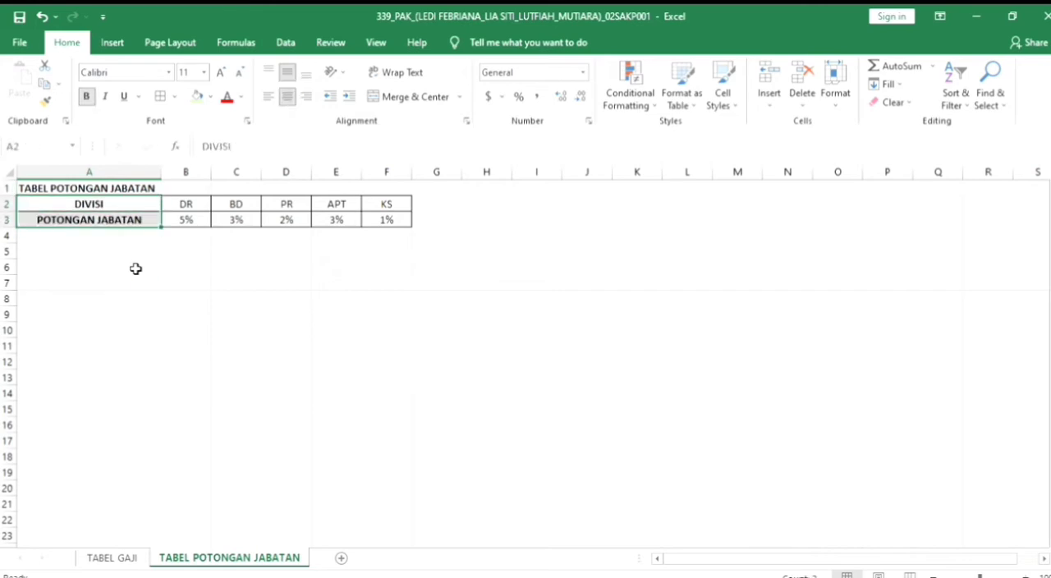
click(202, 97)
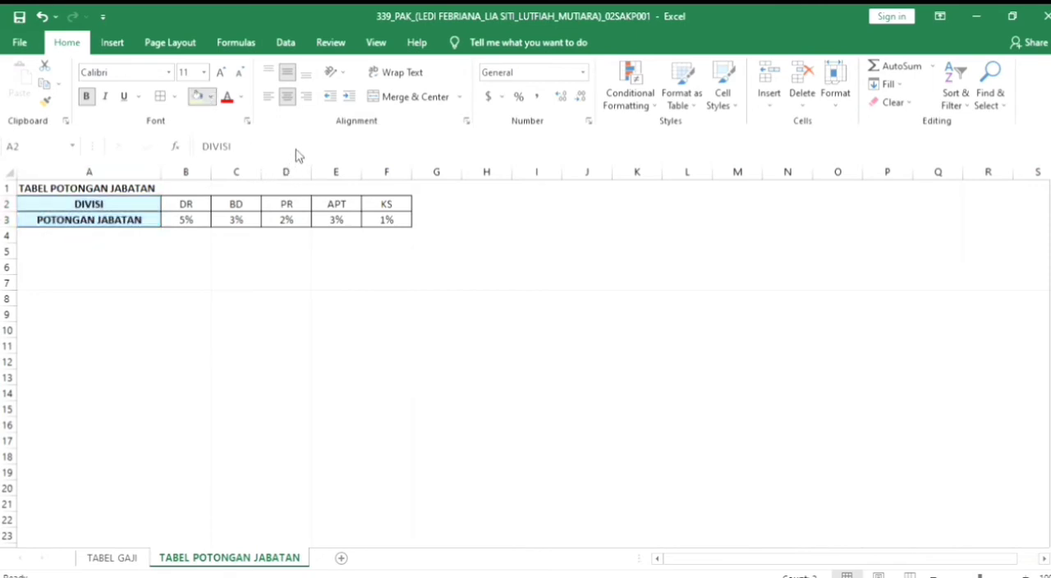
key(Right)
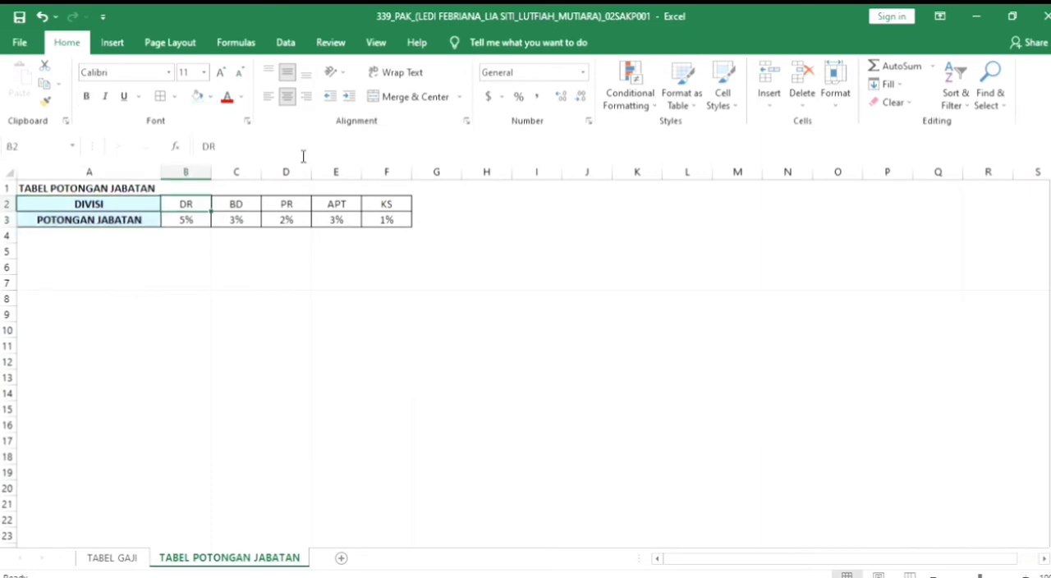
Step: Add a new worksheet and name it TABEL LEMBUR
click(341, 558)
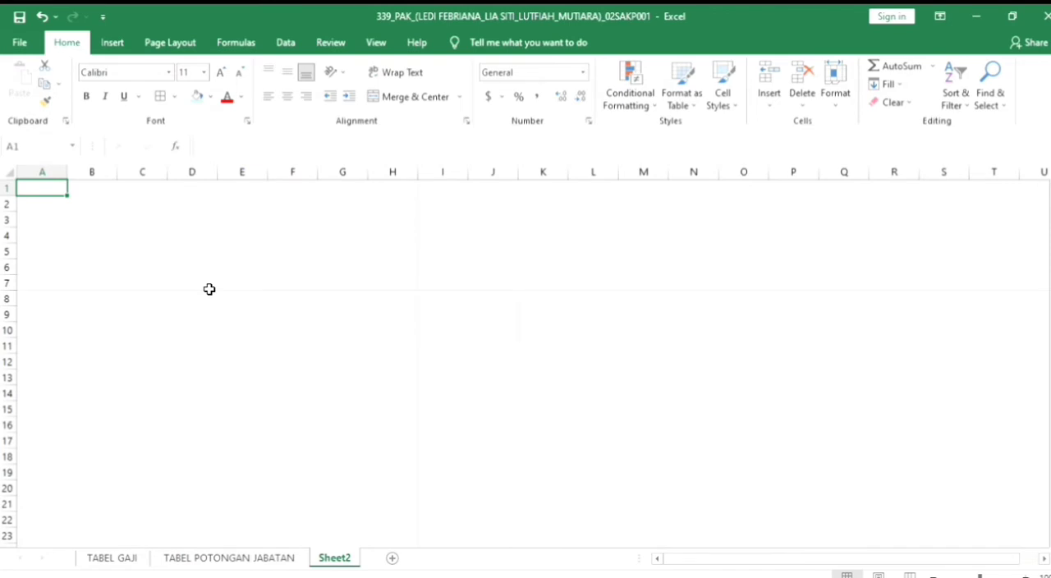
text(LE)
key(BackSpace)
key(BackSpace)
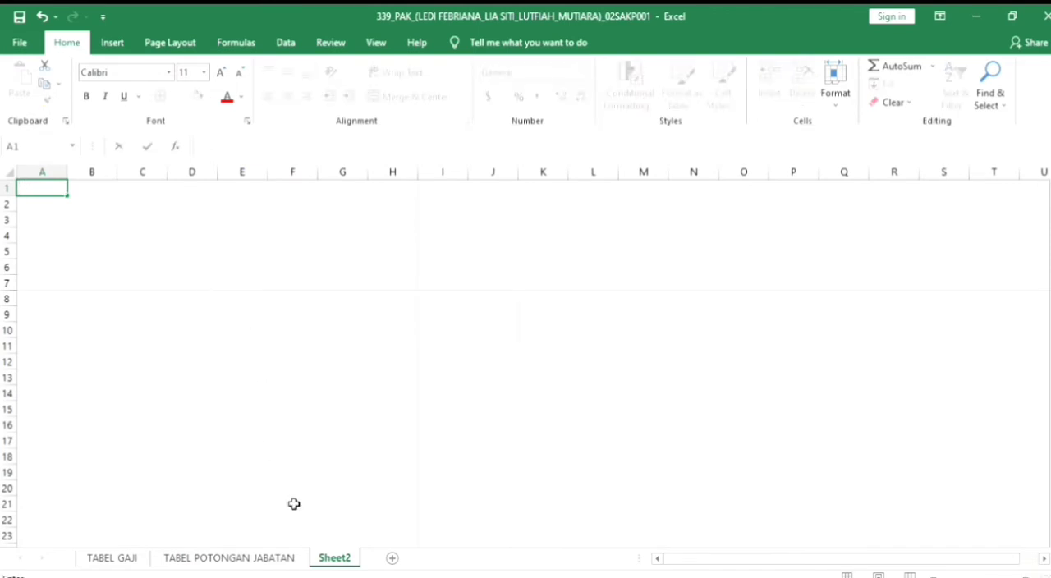
double_click(335, 559)
text(TABEL )
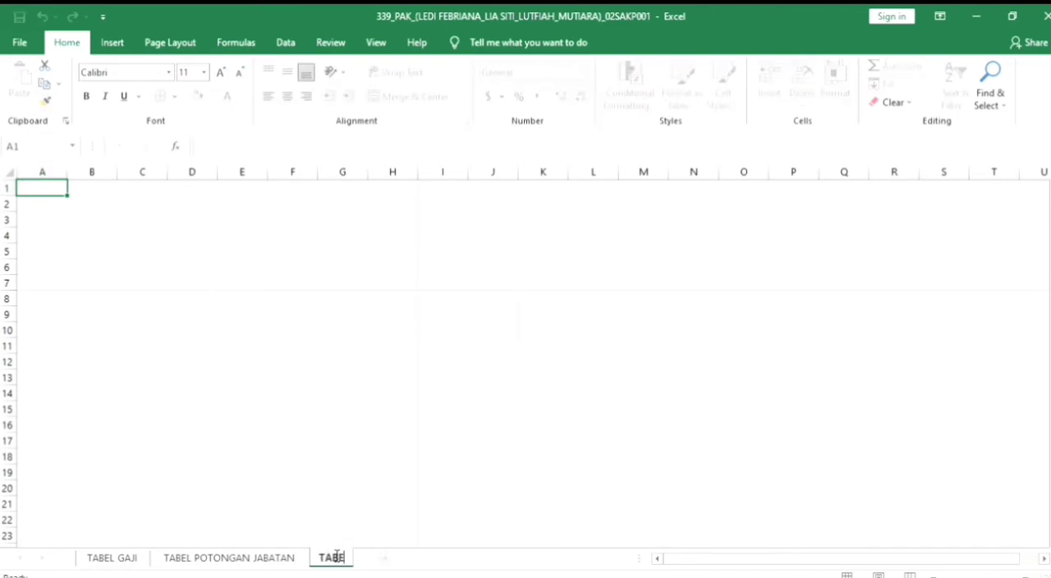
text(LEMBUR)
key(Return)
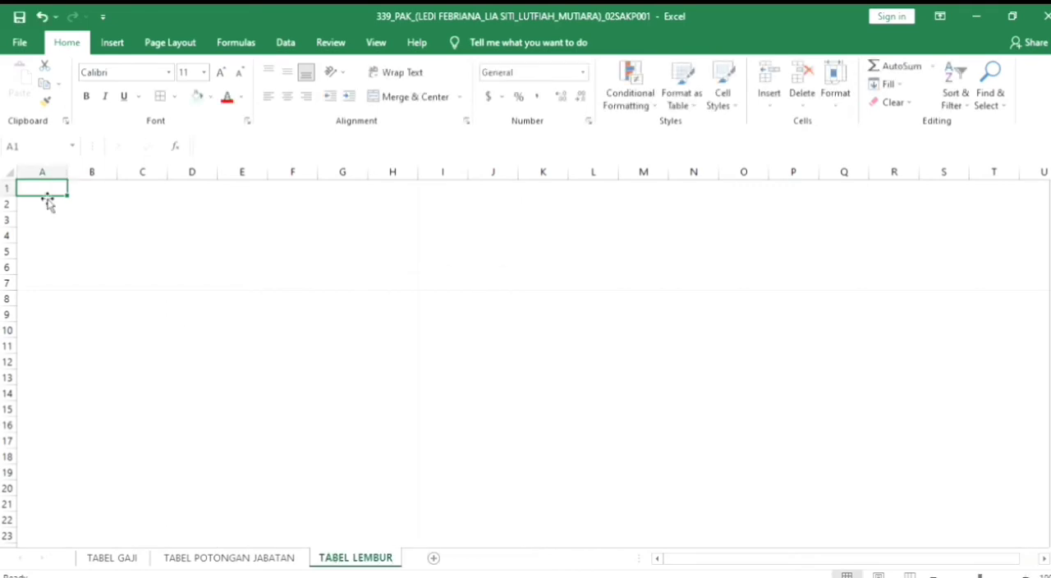
Step: Enter the title TABEL LEMBUR in A1 and the column header DIVISI in A2
text(TABEL LEMBIR)
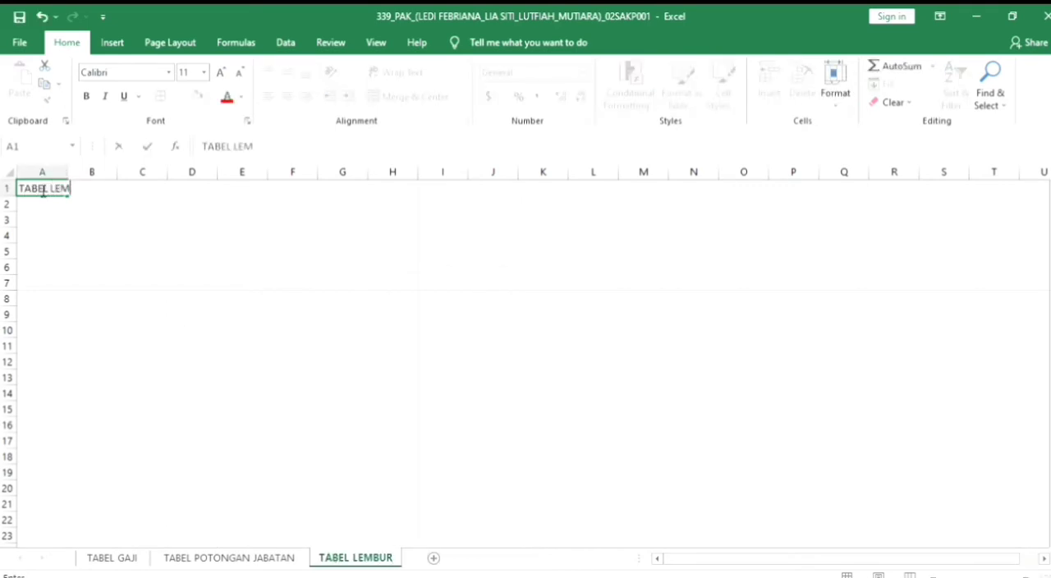
key(Return)
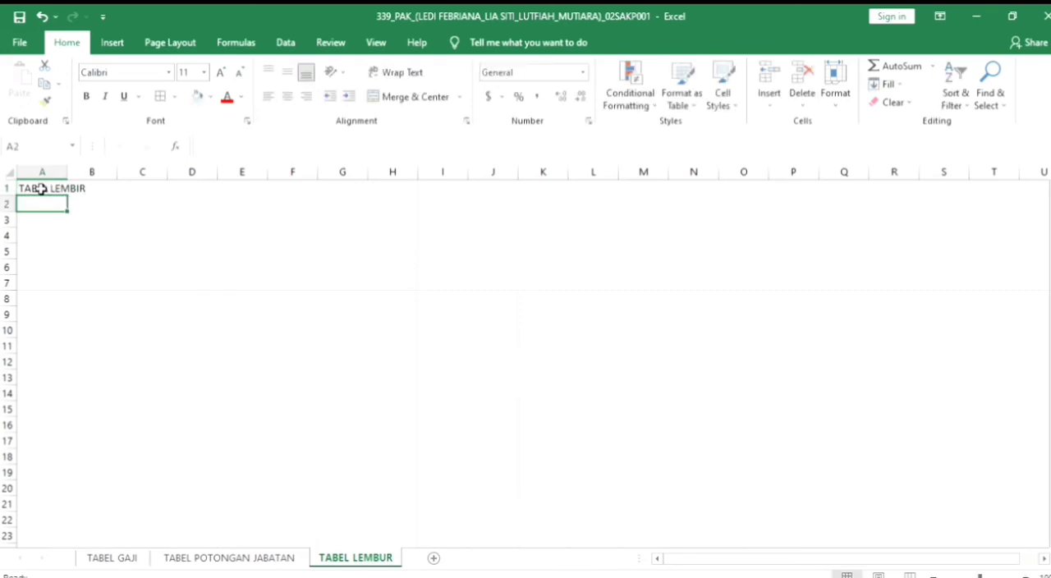
click(41, 188)
click(264, 146)
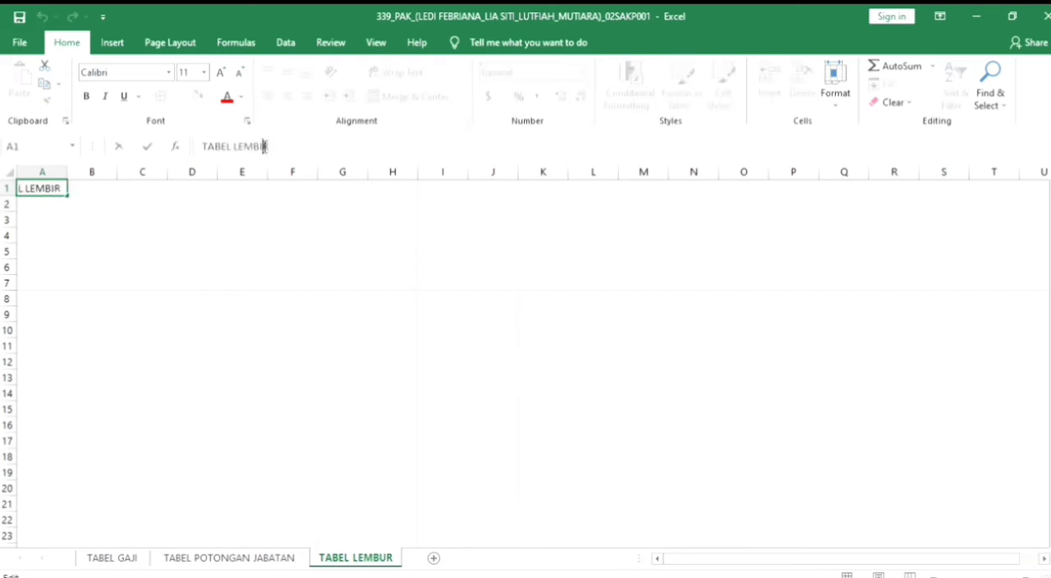
key(BackSpace)
text(U)
key(ctrl+Return)
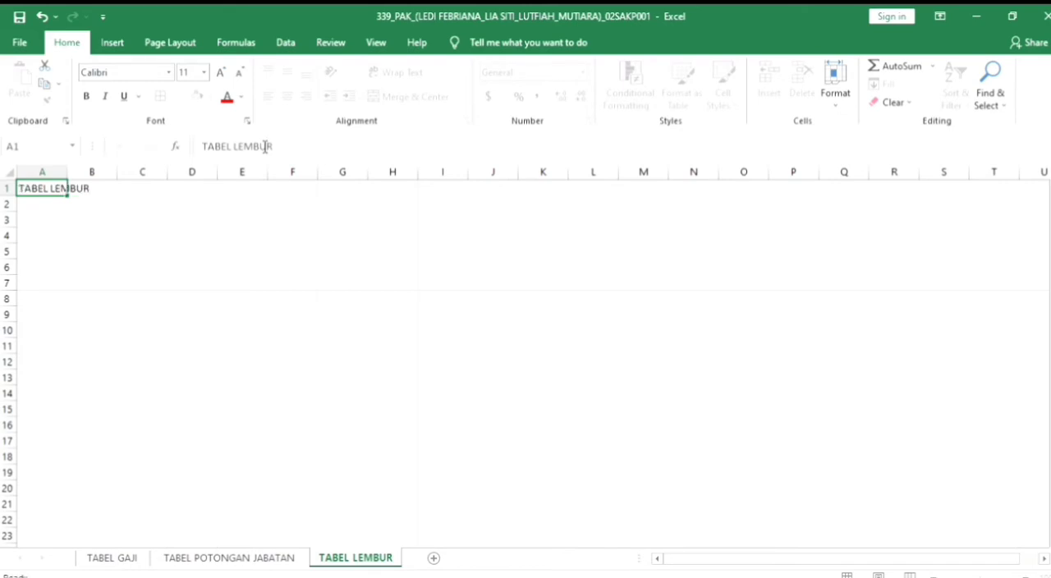
key(Return)
text(DIVISI)
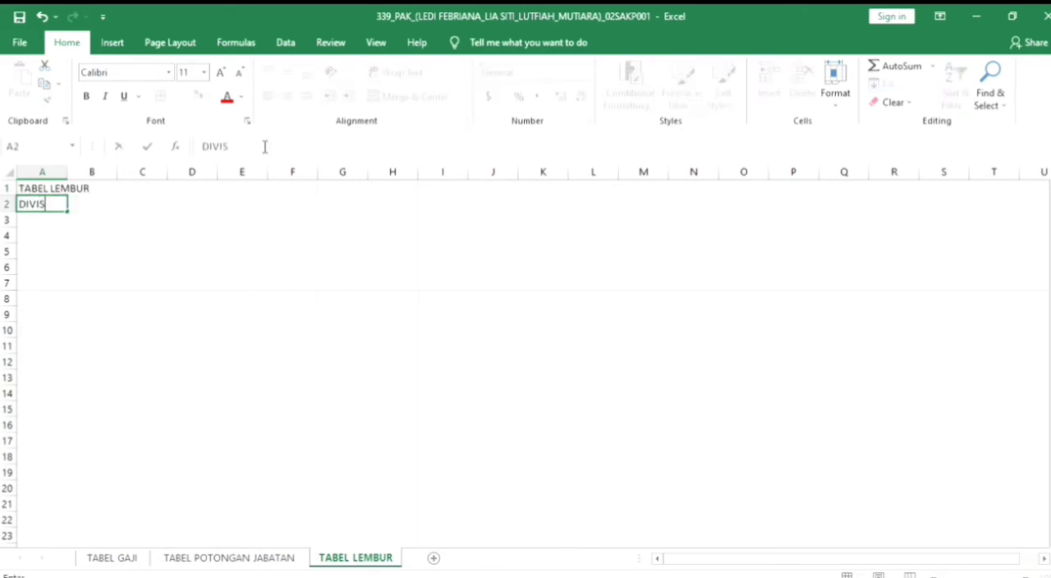
key(Return)
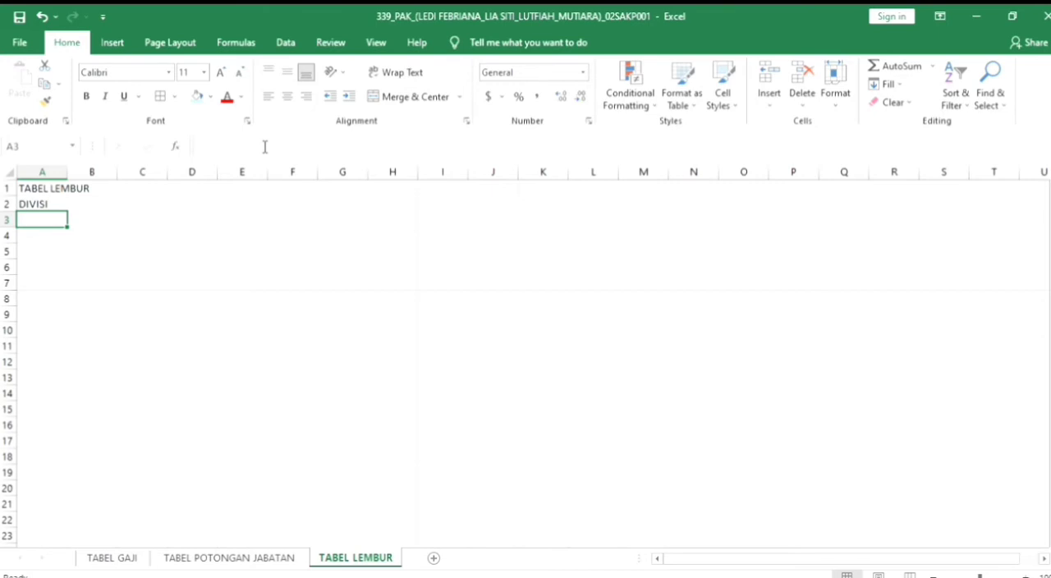
text(LAM)
key(BackSpace)
key(BackSpace)
key(BackSpace)
Step: Enter the column header LEMBUR PERJAM in B2, beside DIVISI
key(Up)
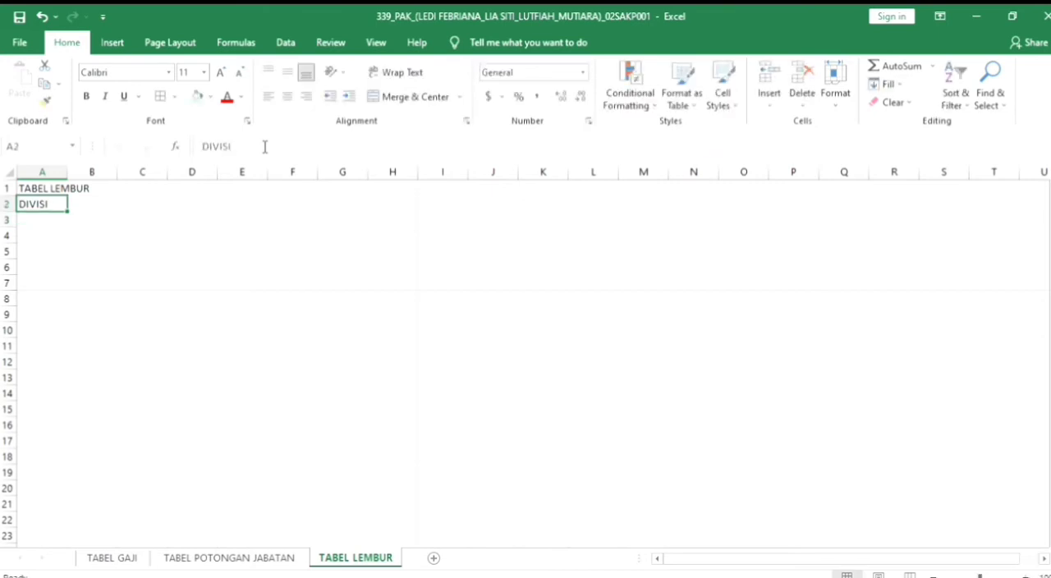
key(Right)
text(LRMBUR)
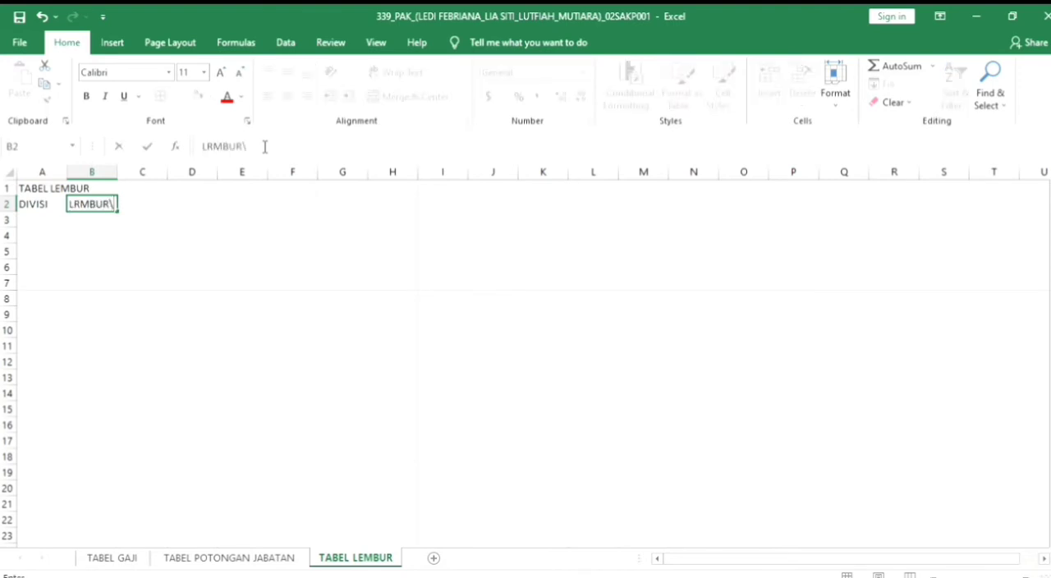
key(BackSpace)
key(BackSpace)
key(BackSpace)
key(BackSpace)
key(BackSpace)
key(BackSpace)
text(LE,)
key(BackSpace)
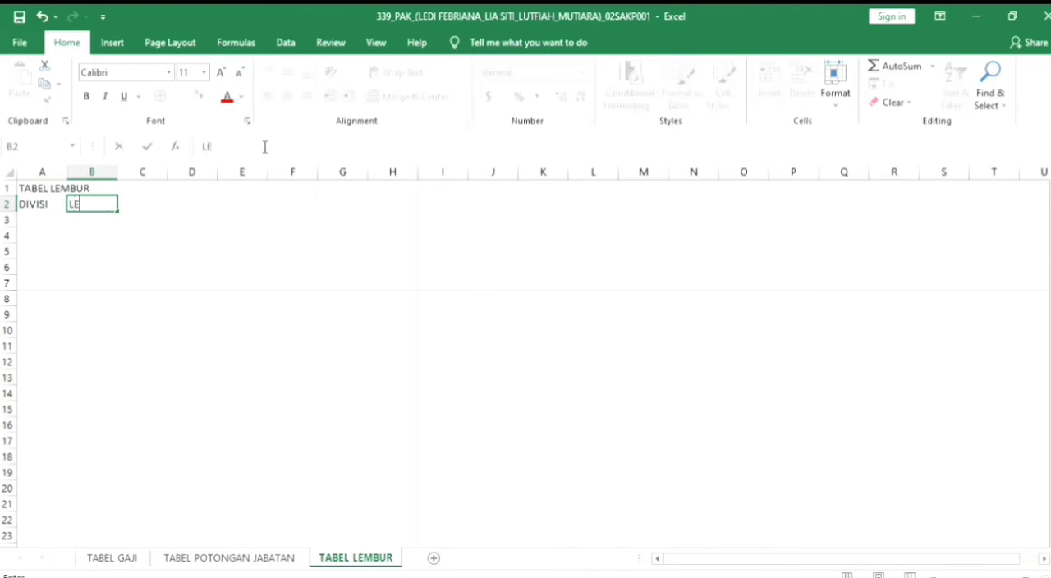
text(MBUR PERJAM)
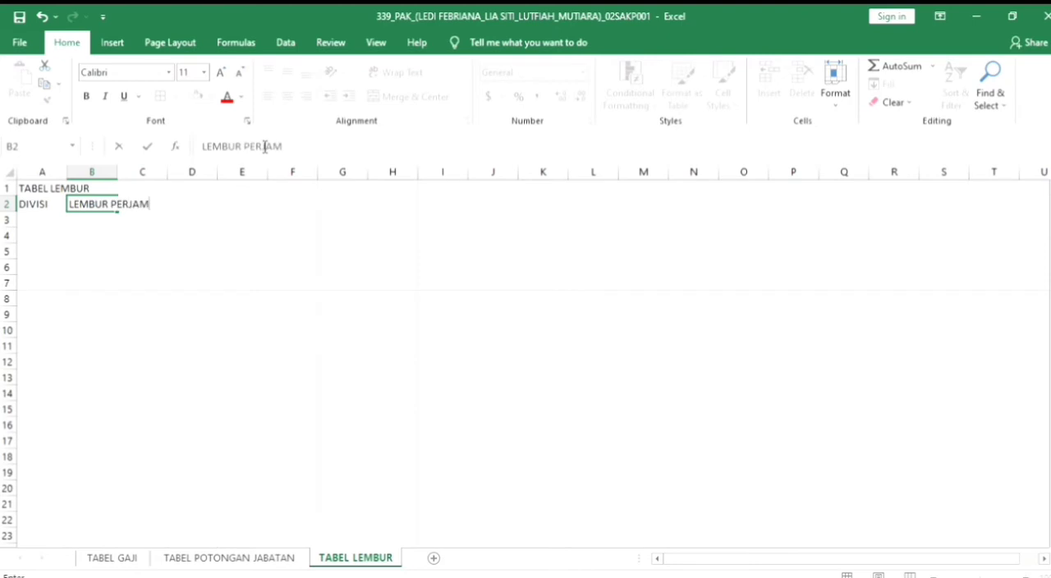
key(Return)
Step: Enter the division codes DR, BD, PR, APT and KS down A3:A7 under DIVISI
key(Left)
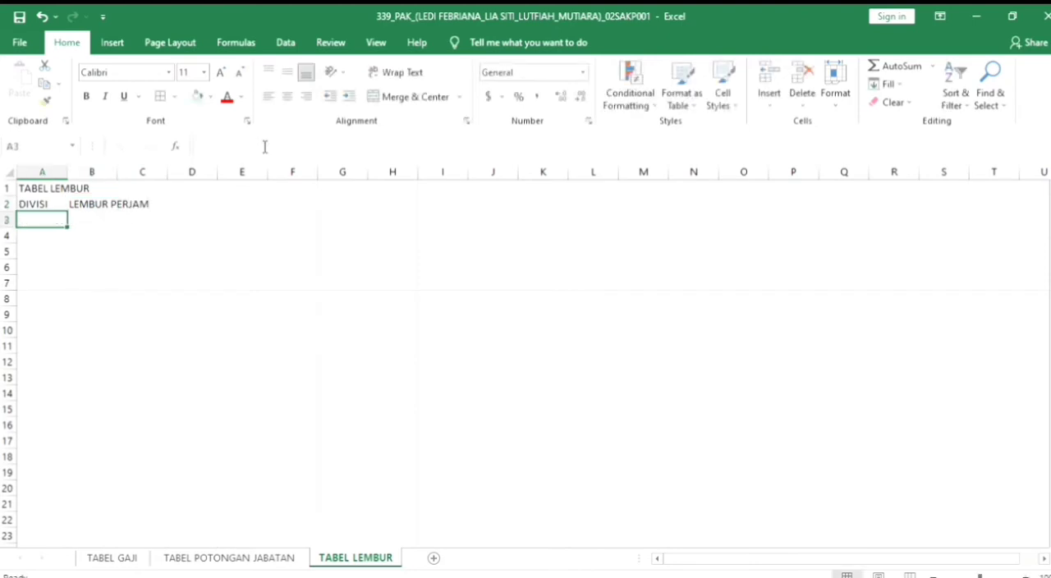
text(DR)
key(Return)
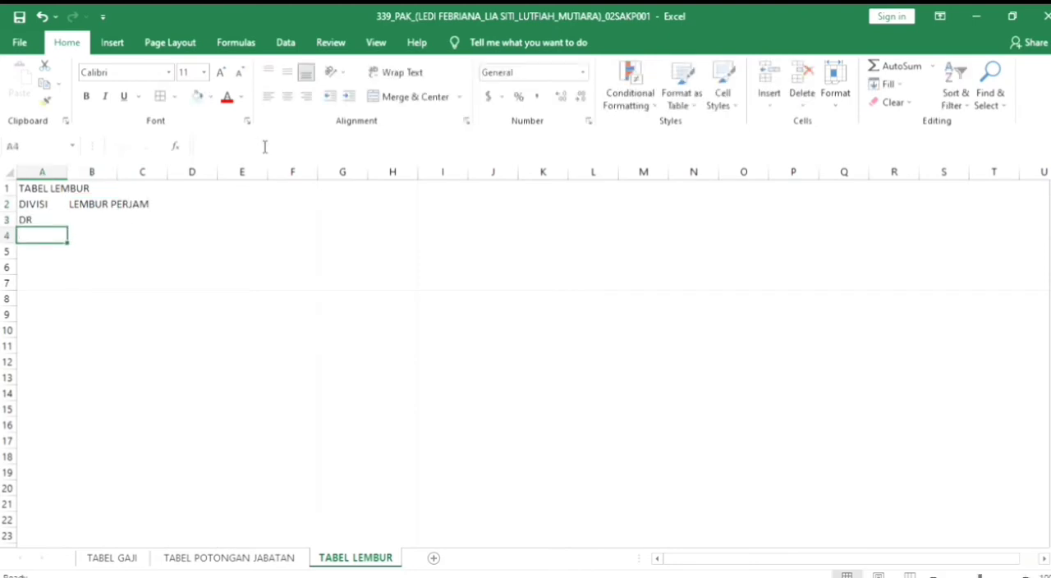
text(PR)
key(Return)
key(Up)
key(BackSpace)
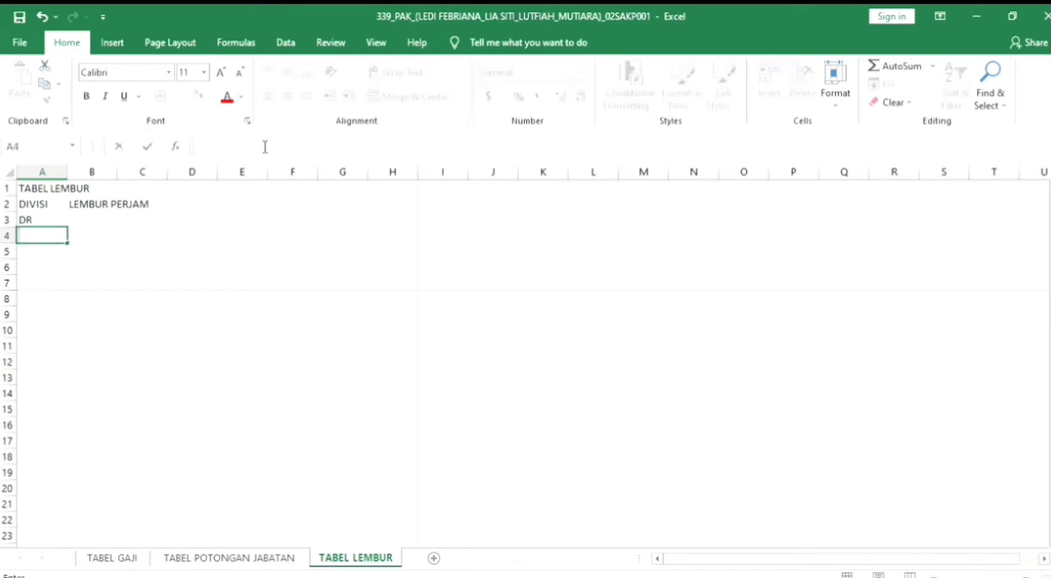
text(BD)
key(Return)
text(PR)
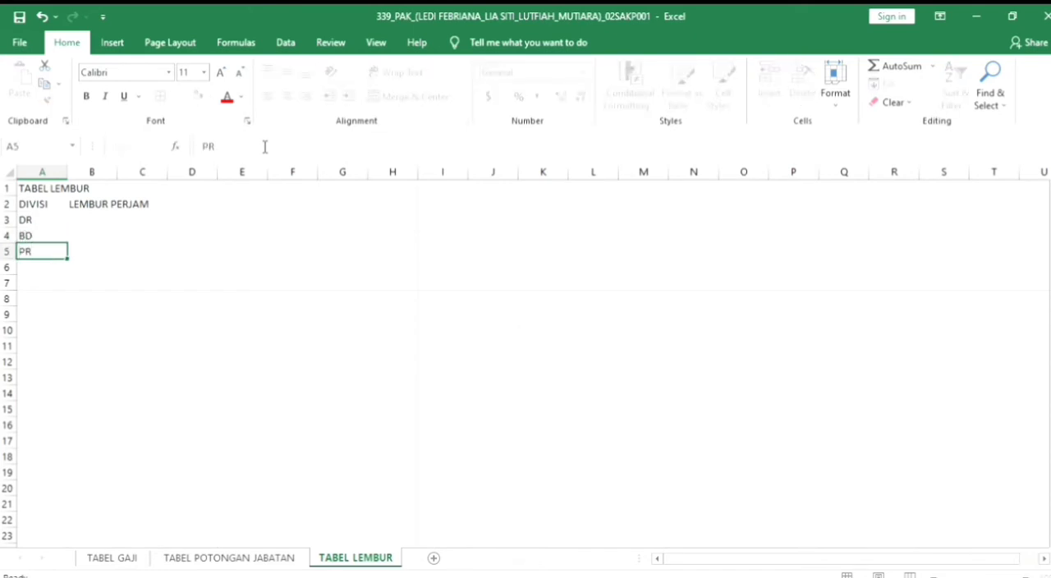
key(Return)
text(APT)
key(Return)
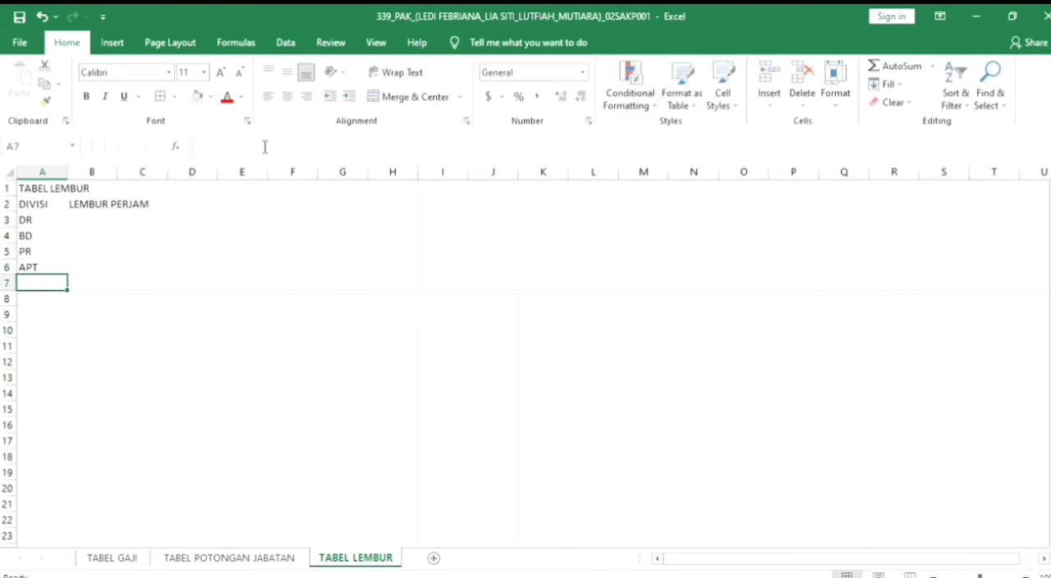
text(KS)
key(Return)
Step: Change the header in B2 to LEMBUR PERHARI and enter 200000 for DR in B3
key(Right)
key(Up)
key(Up)
key(Up)
key(Up)
key(Up)
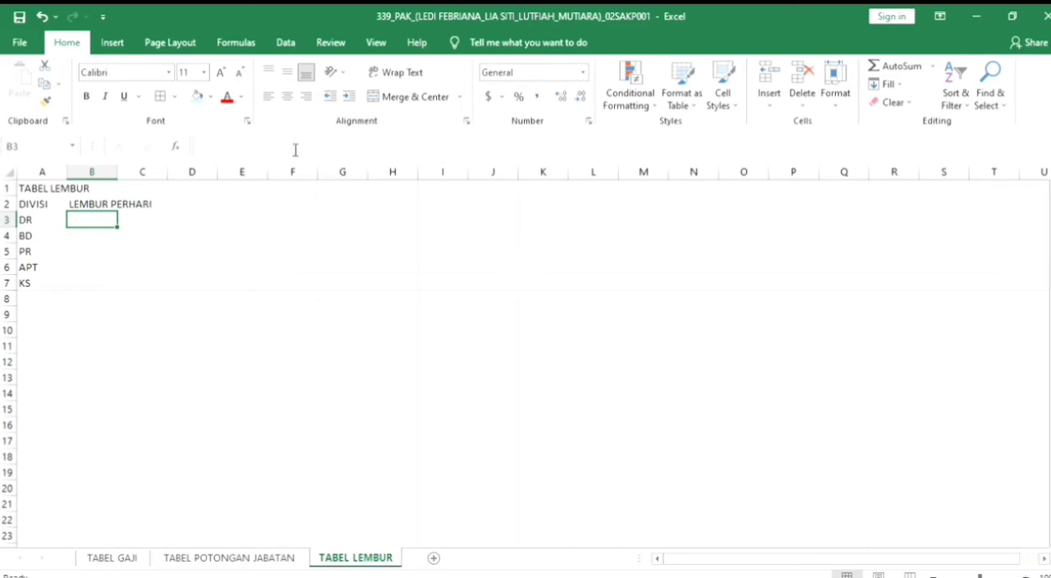
text(200000)
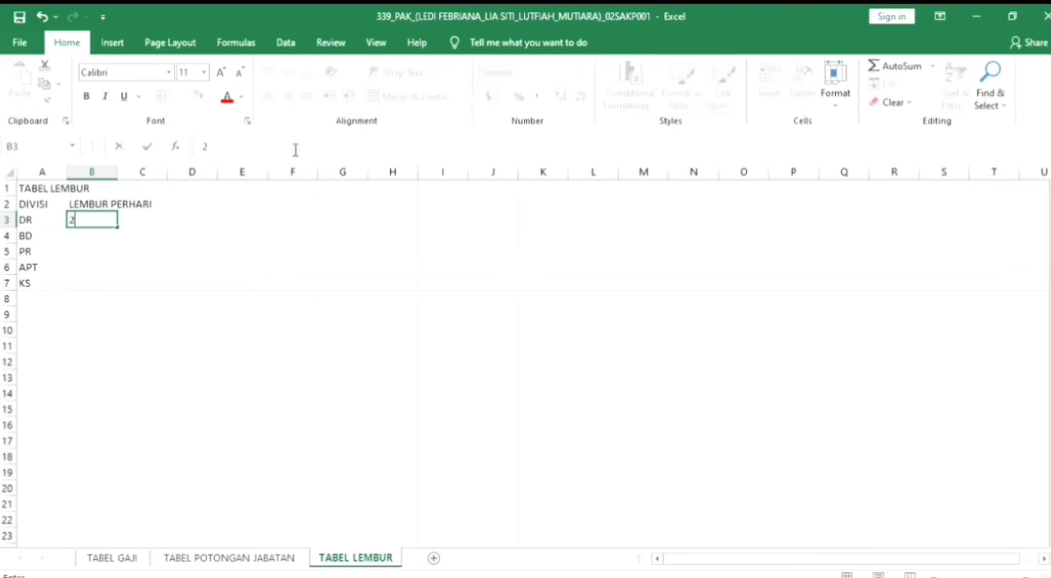
key(Return)
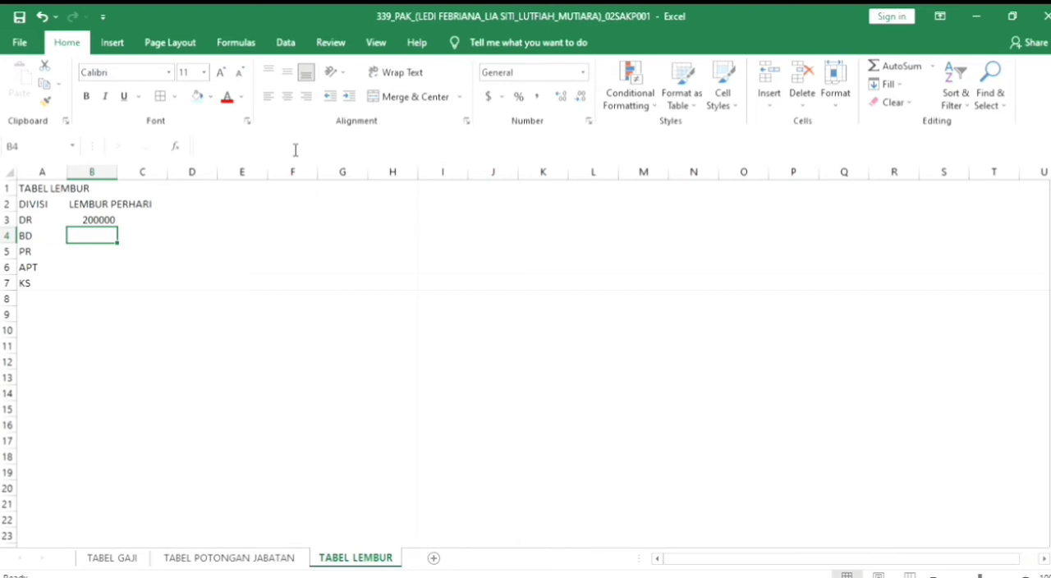
Step: Enter the overtime rates 100000, 80000, 120000 and 60000 for BD, PR, APT and KS in B4:B7
text(1000)
key(BackSpace)
text(0)
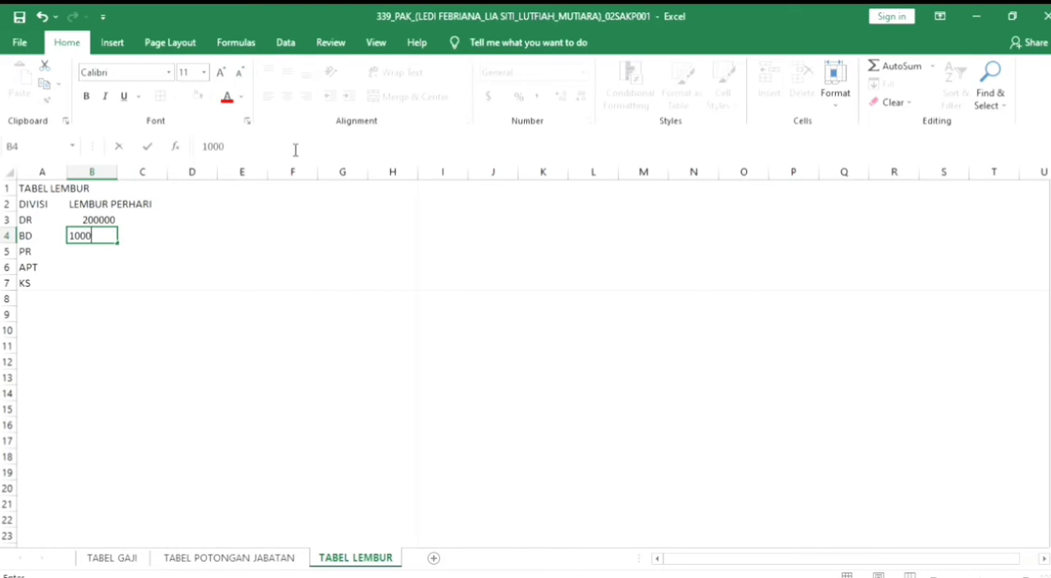
text(00)
key(Return)
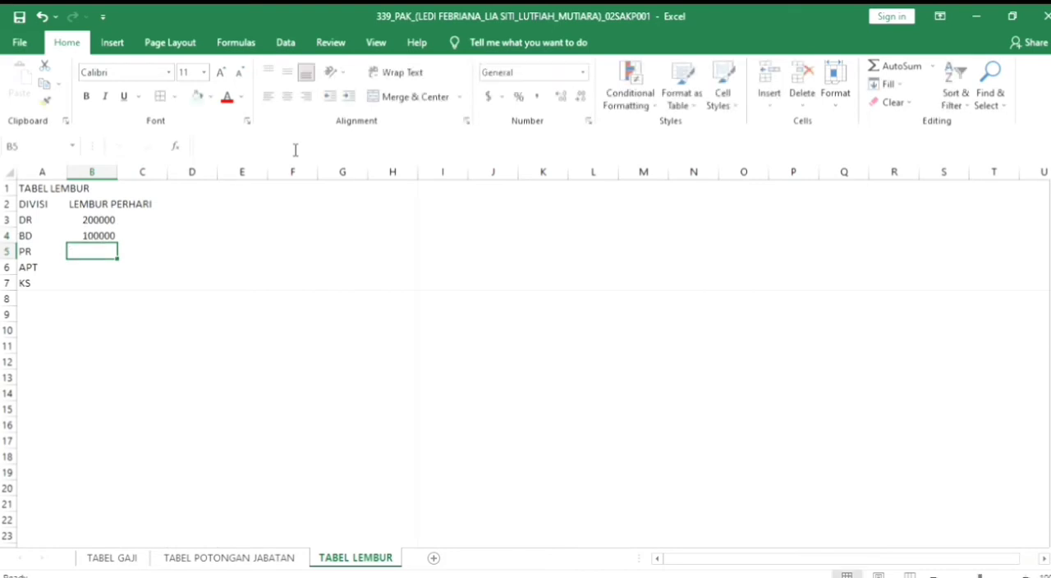
text(80000)
key(Return)
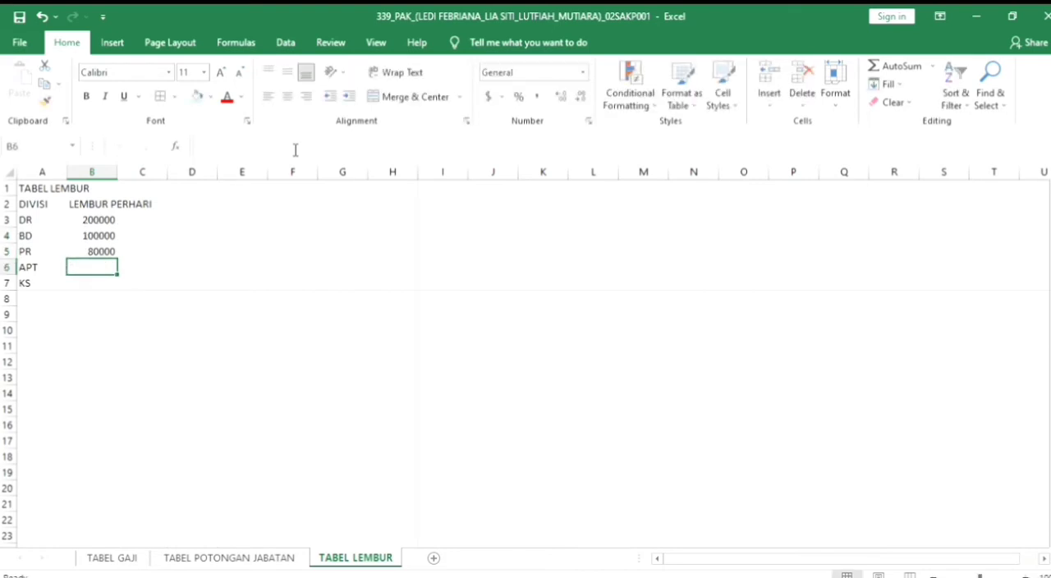
text(120000)
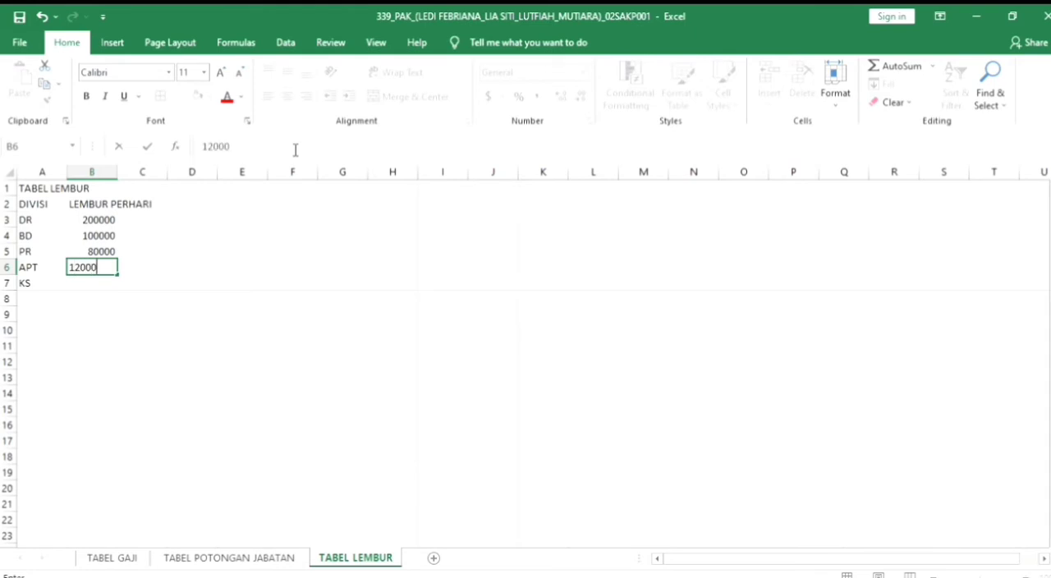
key(Return)
text(60000)
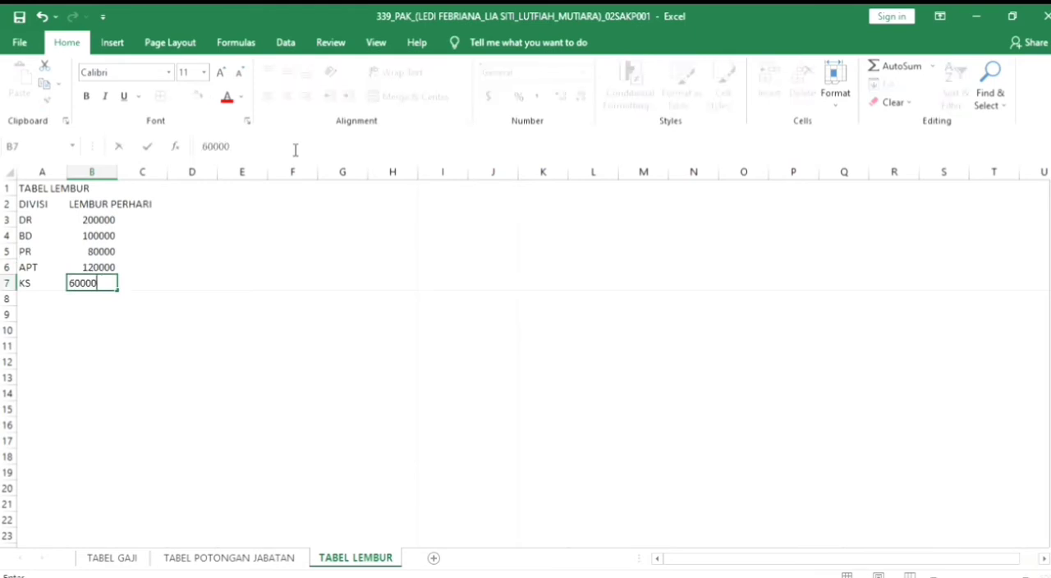
key(Return)
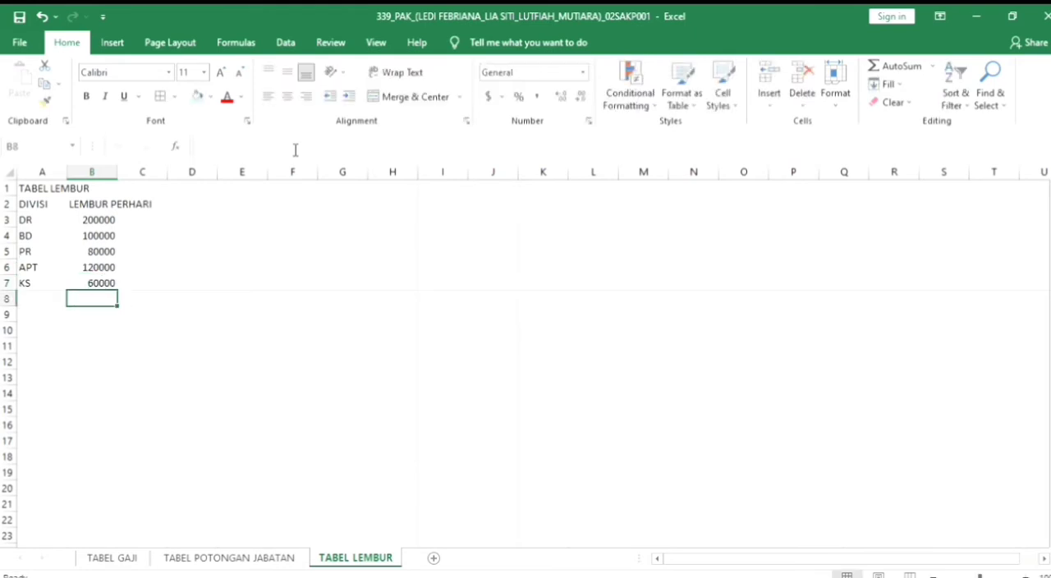
Step: Make the title TABEL LEMBUR in A1 bold
key(Up)
key(Up)
key(Up)
key(Up)
key(Up)
key(Up)
key(Up)
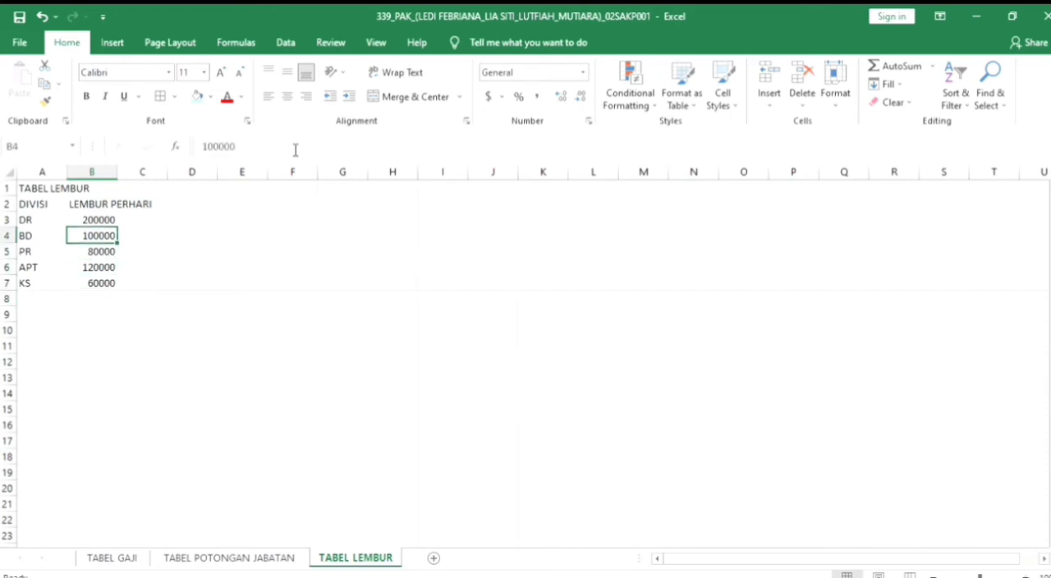
key(Left)
key(ctrl+b)
Step: Apply all borders to the overtime table in A2:B7
key(Down)
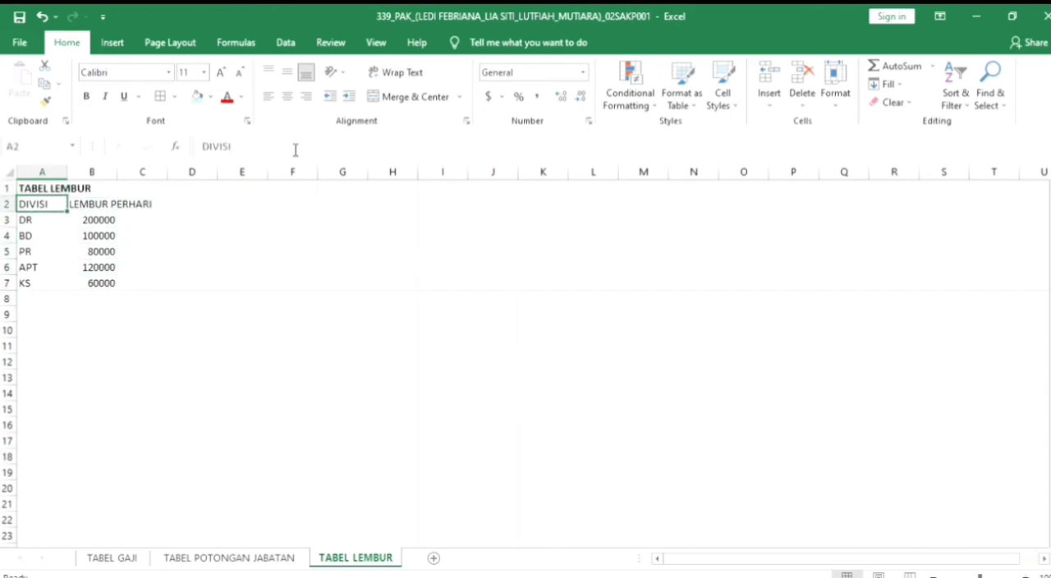
key(shift+Right)
key(shift+Down)
key(shift+Down)
key(shift+Down)
key(shift+Down)
key(shift+Down)
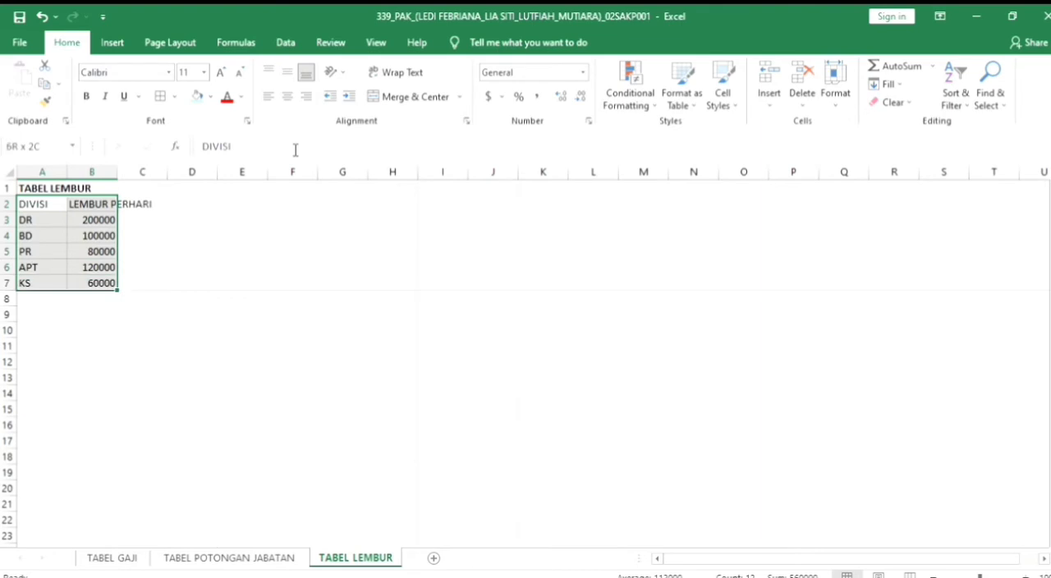
text(APT)
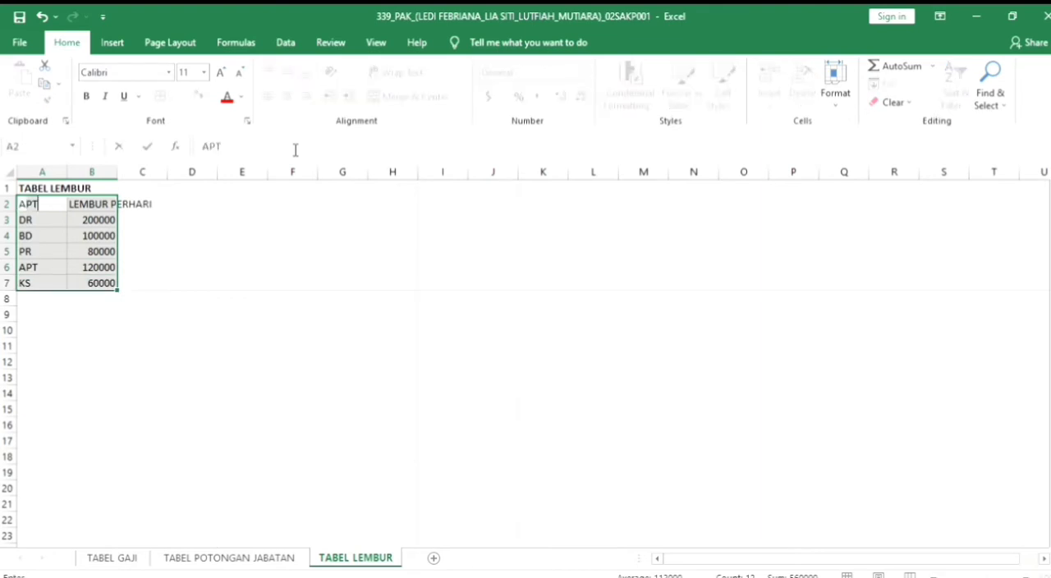
key(Escape)
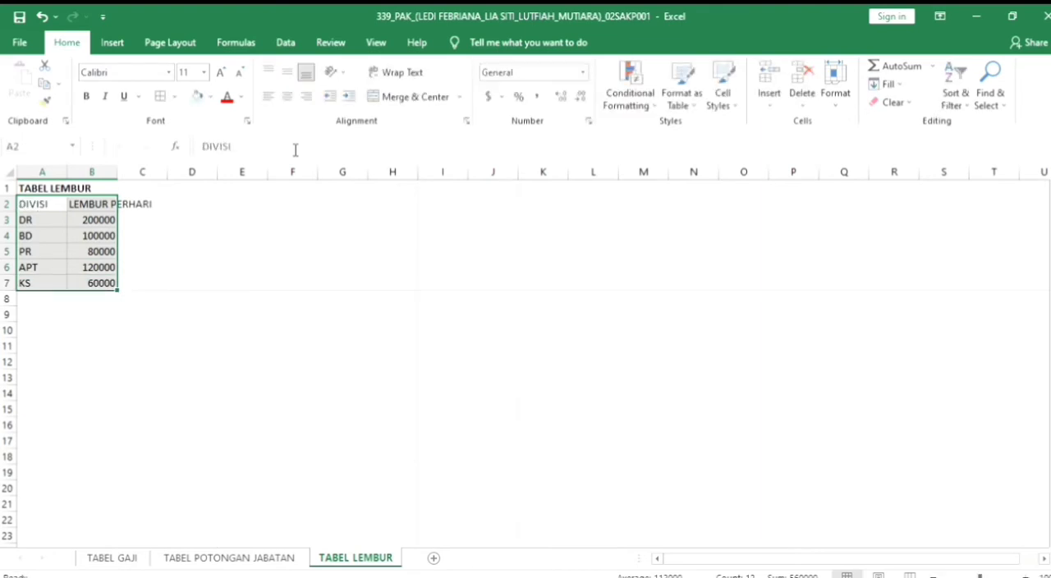
key(alt+h)
key(b)
key(a)
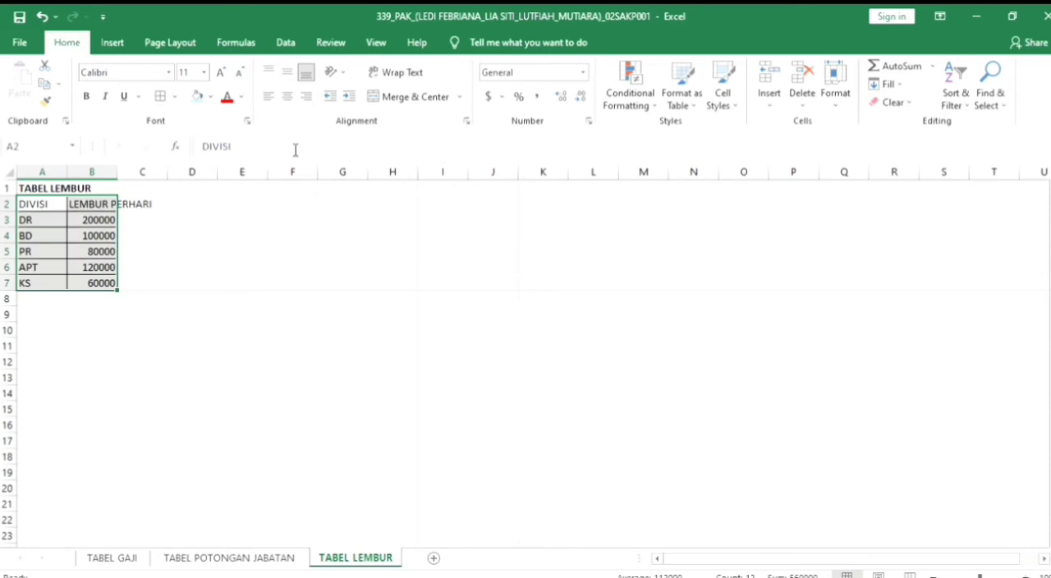
Step: AutoFit the widths of columns A and B to the table, and widen column A a little further
key(alt+h)
key(o)
key(i)
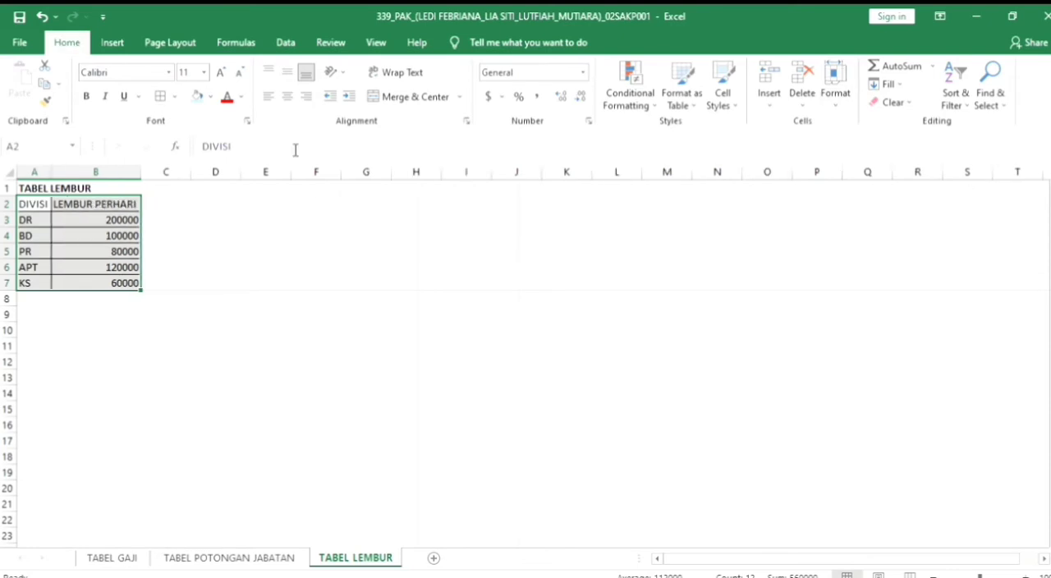
key(Left)
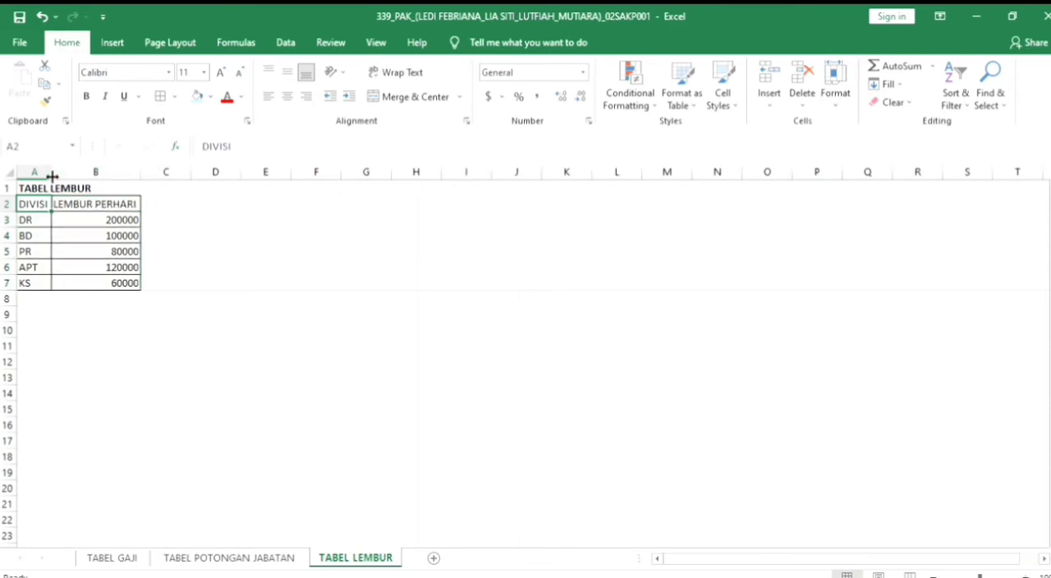
drag(51, 175, 75, 180)
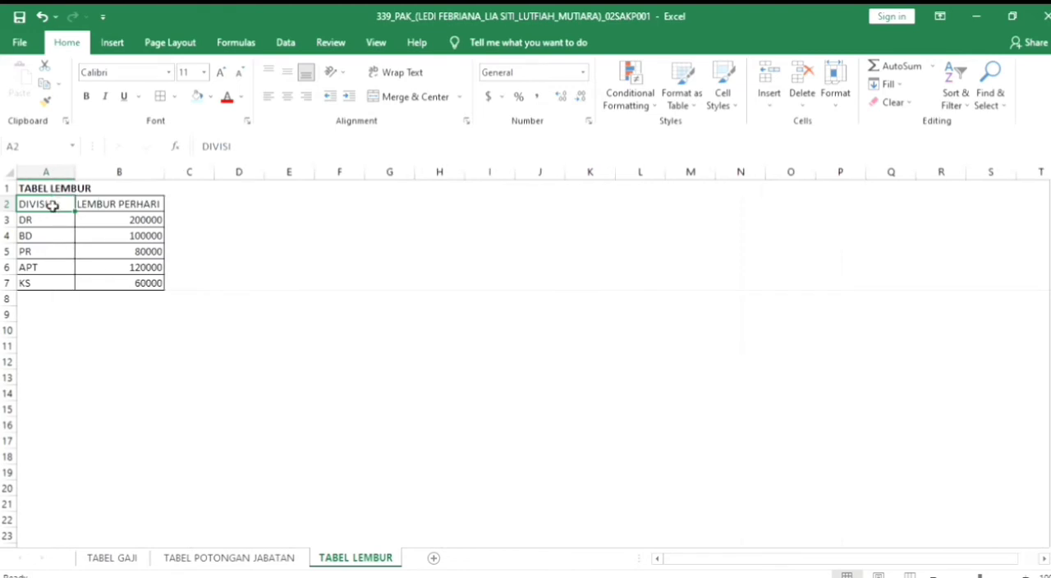
Step: Center the contents of A2:B7 both horizontally and vertically
key(Down)
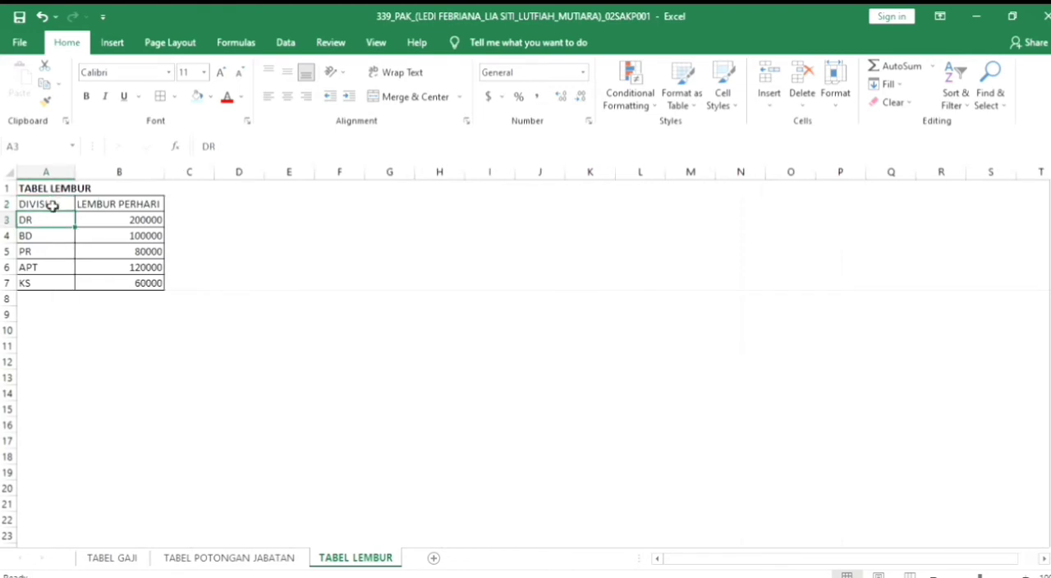
click(52, 206)
key(shift+Down)
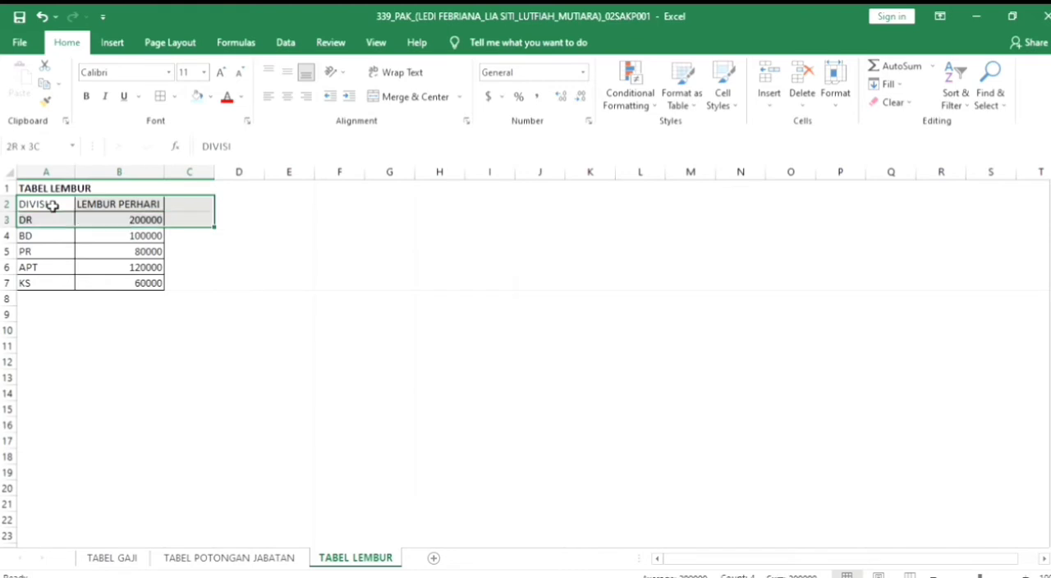
key(shift+Left)
key(shift+Down)
key(shift+Down)
key(shift+Down)
key(shift+Down)
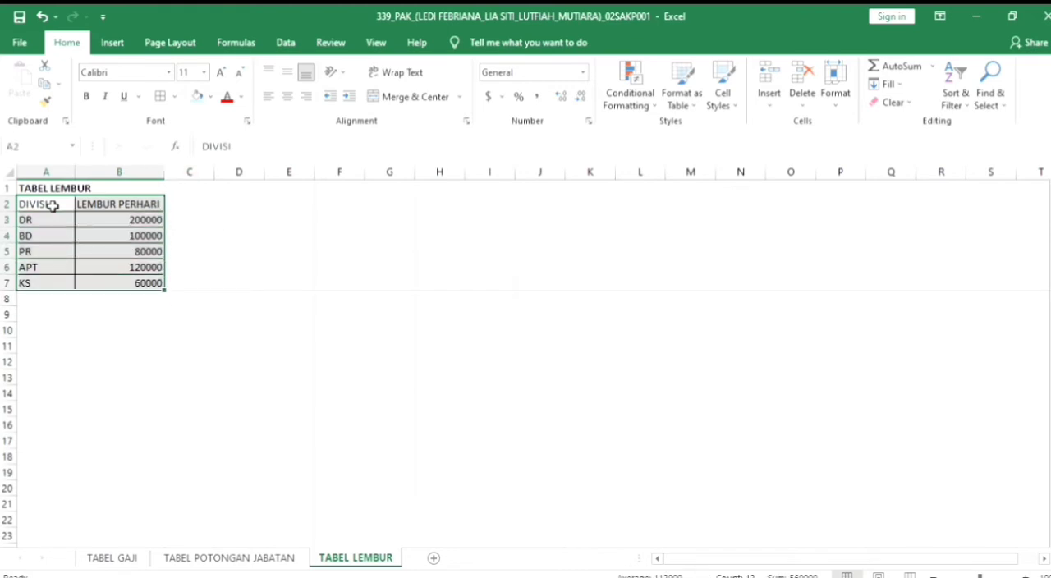
click(286, 72)
click(286, 96)
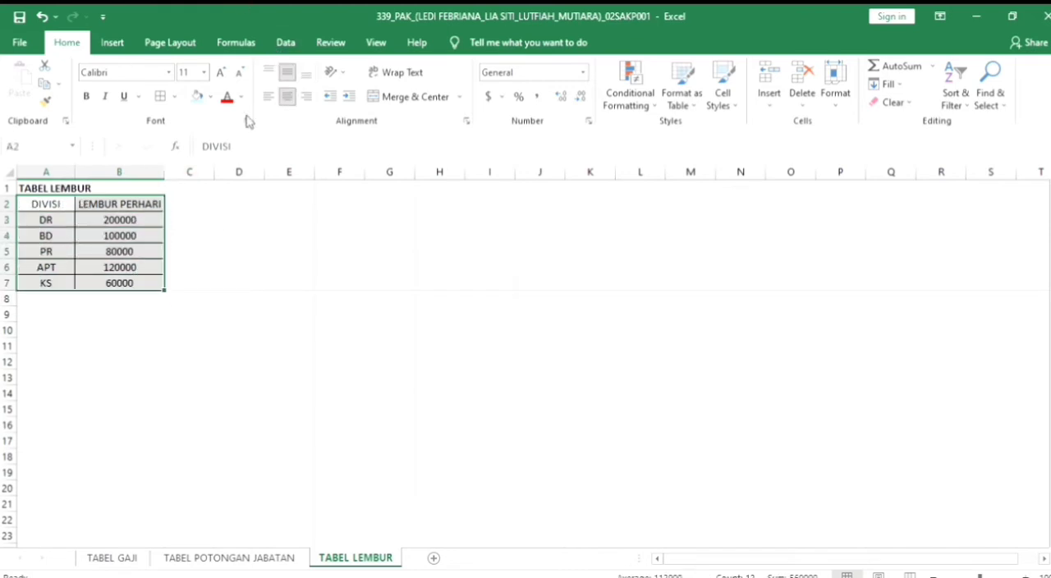
Step: Increase the height of header row 2 in the overtime table
click(68, 202)
drag(11, 212, 13, 220)
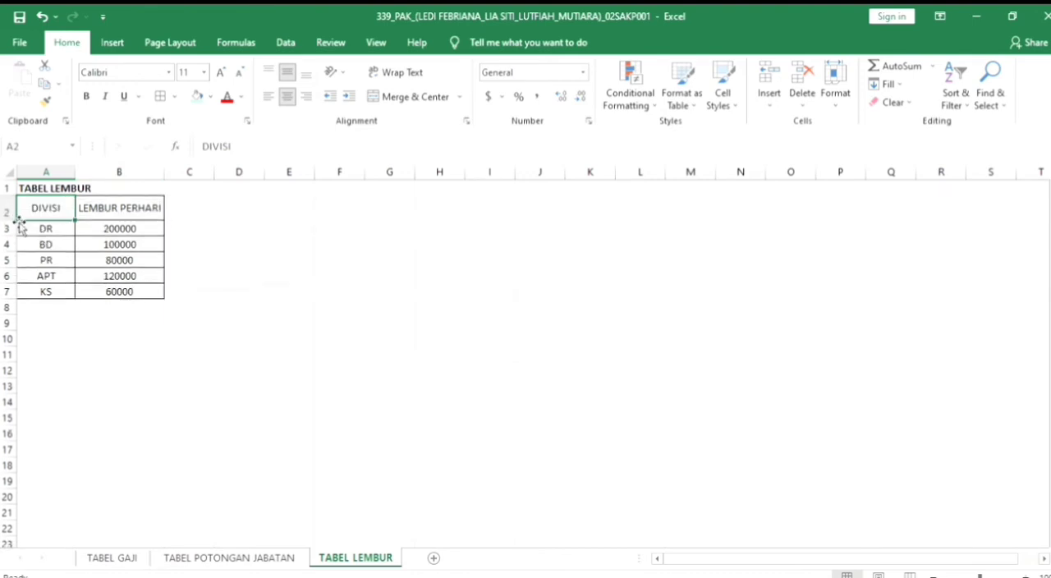
click(228, 223)
Step: Make the headers DIVISI and LEMBUR PERHARI in A2:B2 bold and fill them yellow
click(58, 205)
key(shift+Right)
key(ctrl+b)
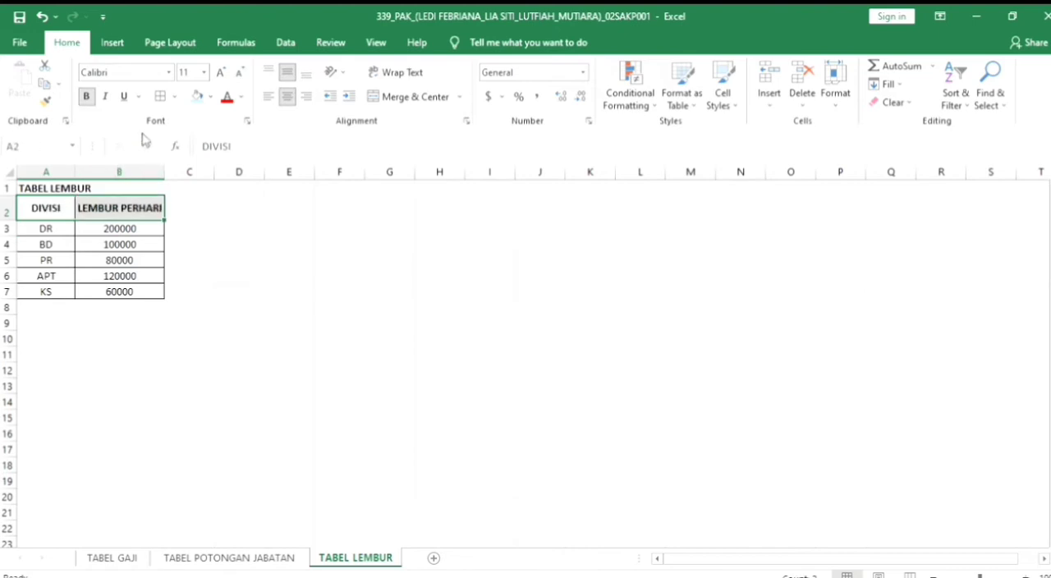
click(197, 96)
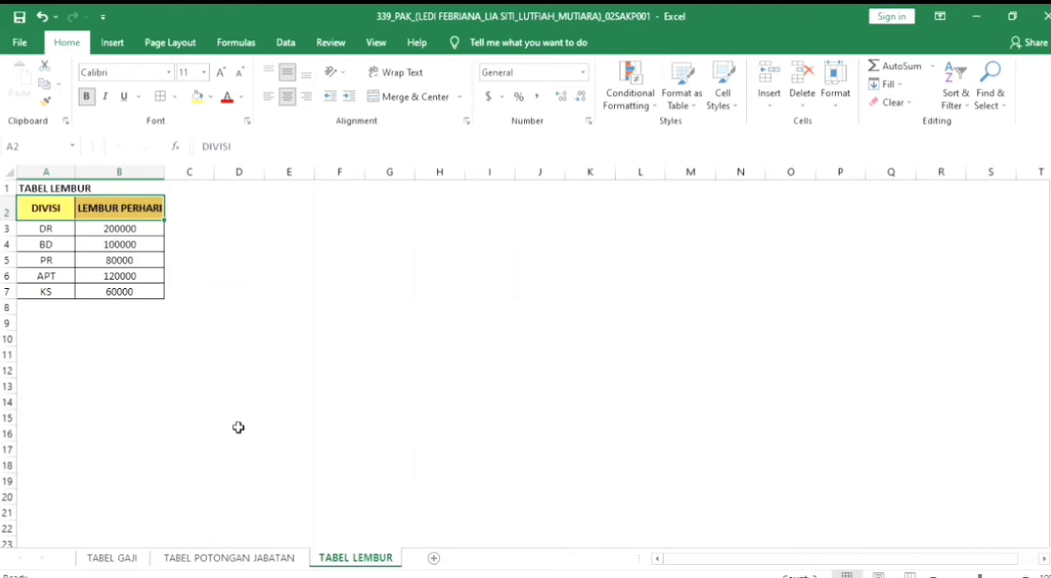
Step: Add a new worksheet and name it TABEL GAJI BERSIH
click(429, 558)
double_click(423, 558)
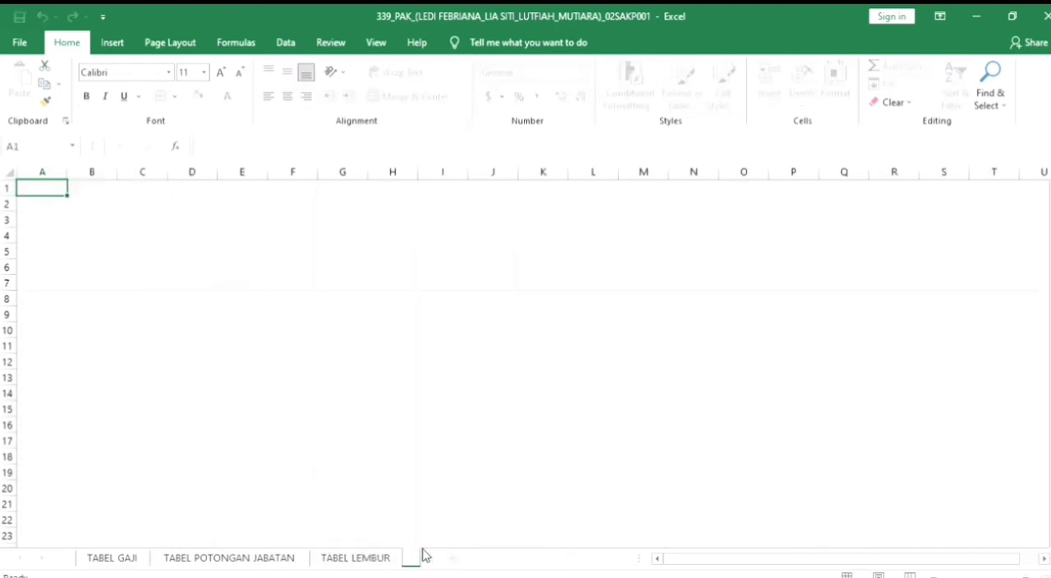
text(TABEL GAJI BERSIH)
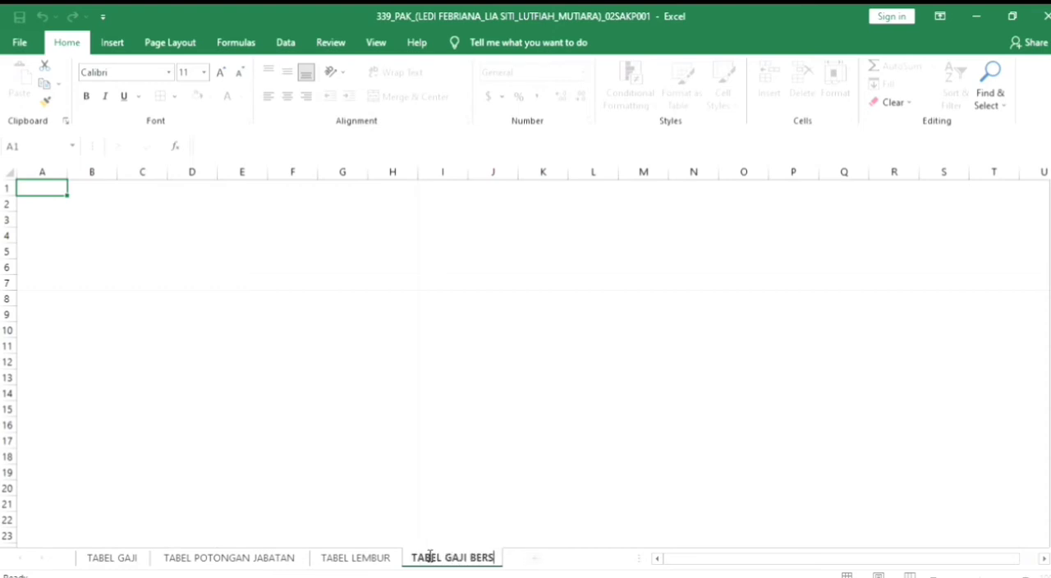
key(Return)
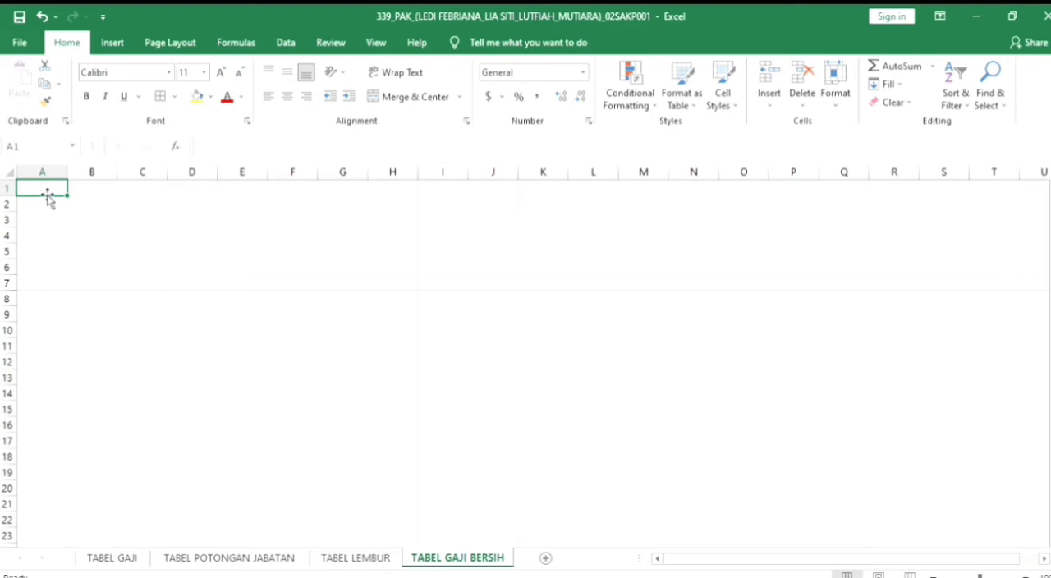
Step: Enter the column header KODE KARYAWAN in A1 of the TABEL GAJI BERSIH sheet
text(KODE KARYA)
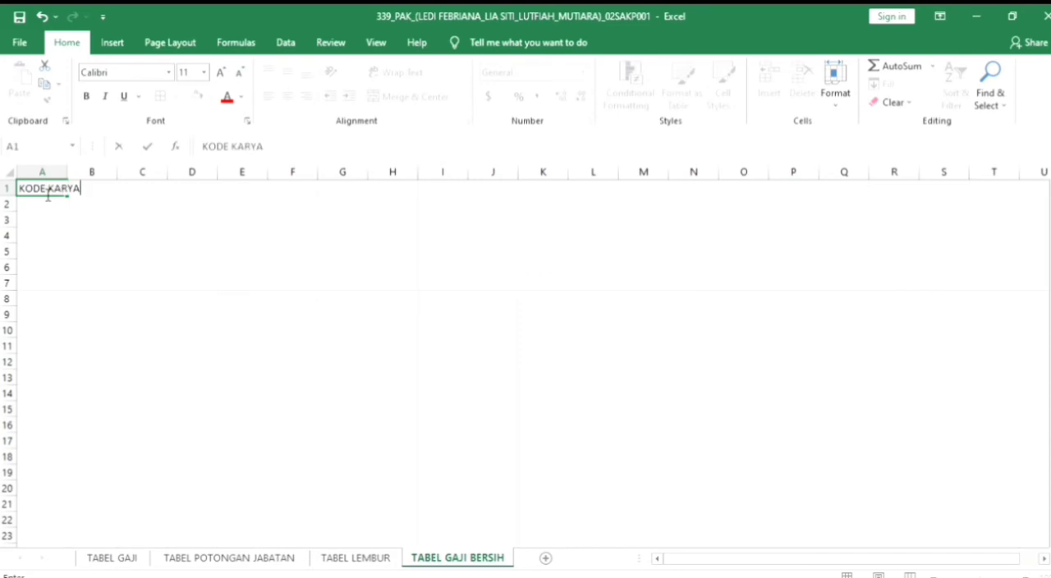
text(WAN)
key(Return)
key(Up)
key(Right)
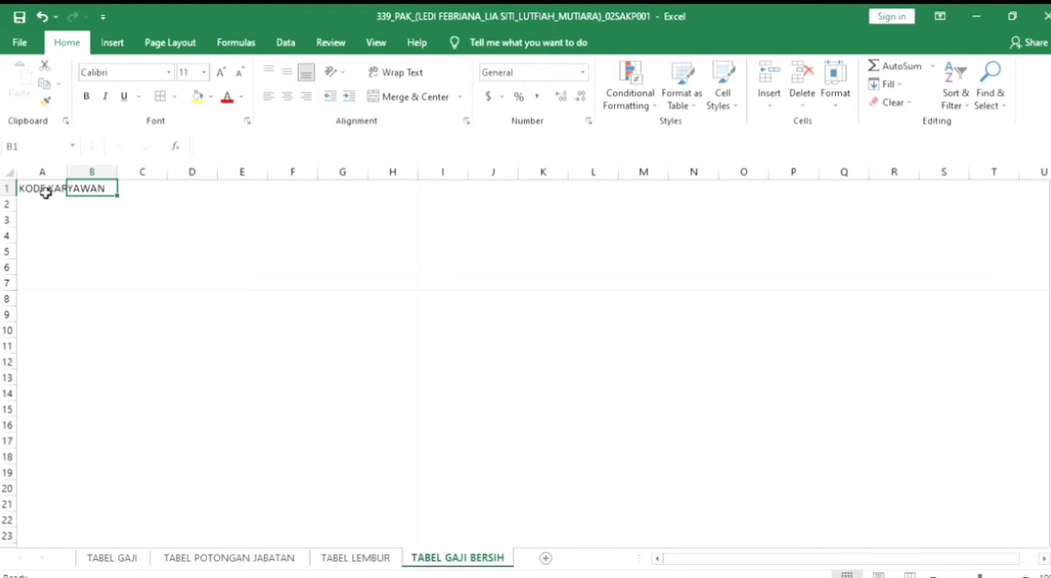
key(Down)
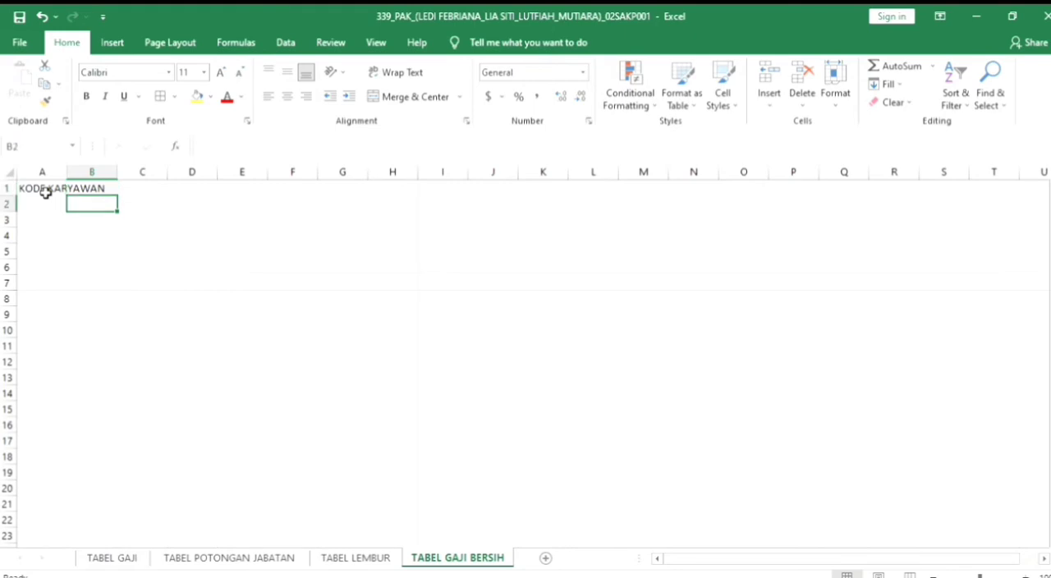
Step: Enter the first employee code, 2015-Dr, in A2 under KODE KARYAWAN
click(50, 201)
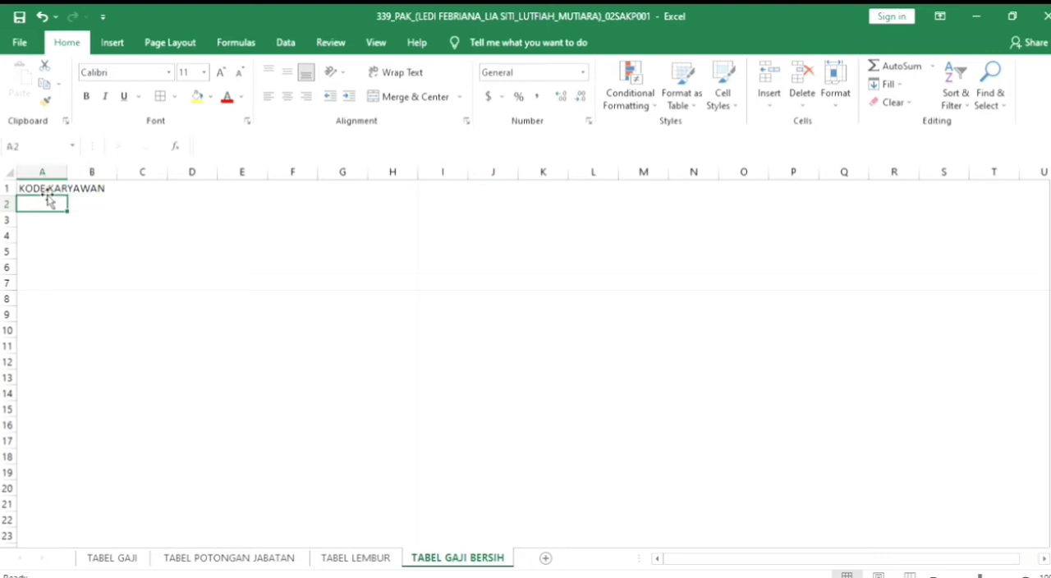
text(201)
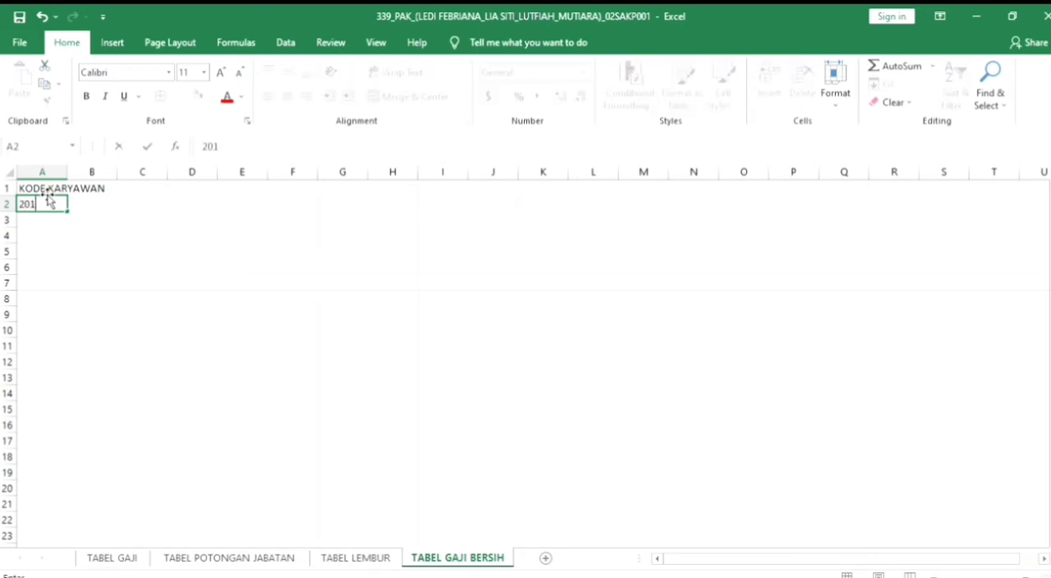
text(5-Dr)
key(Return)
Step: Correct the employee code in A2 to 2015-DR
click(48, 202)
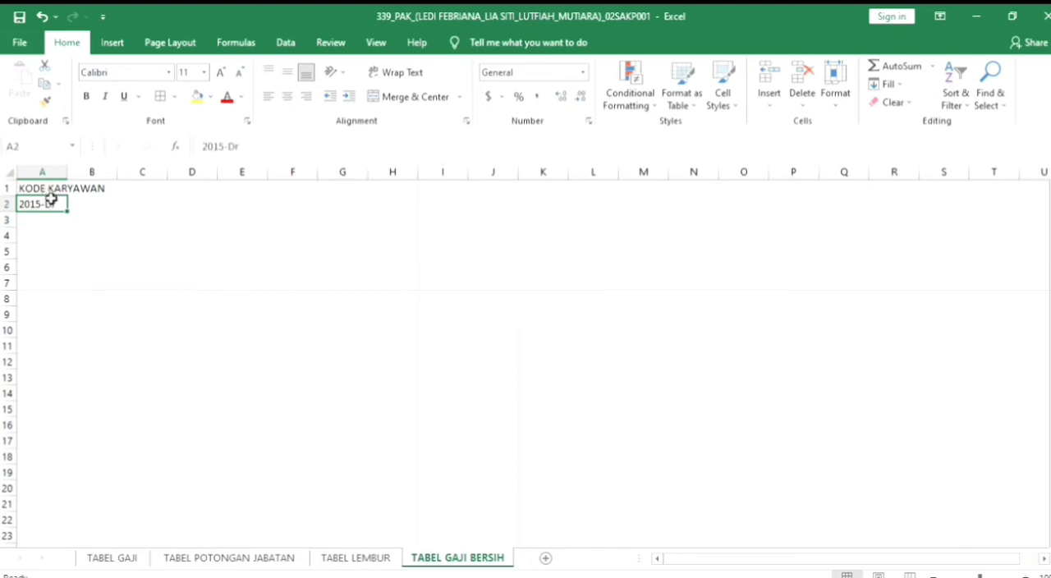
click(258, 153)
key(BackSpace)
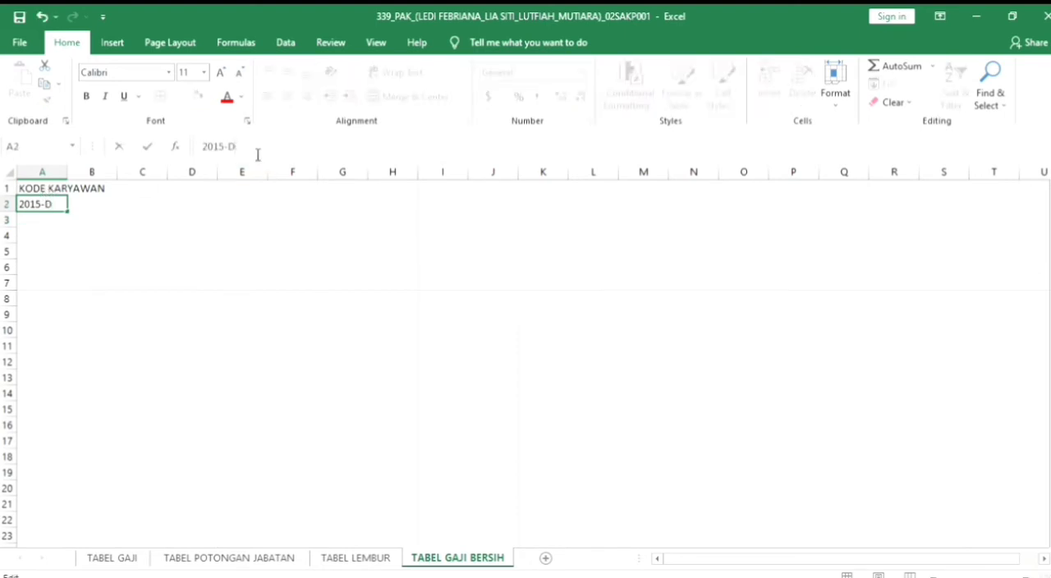
text(R)
key(Return)
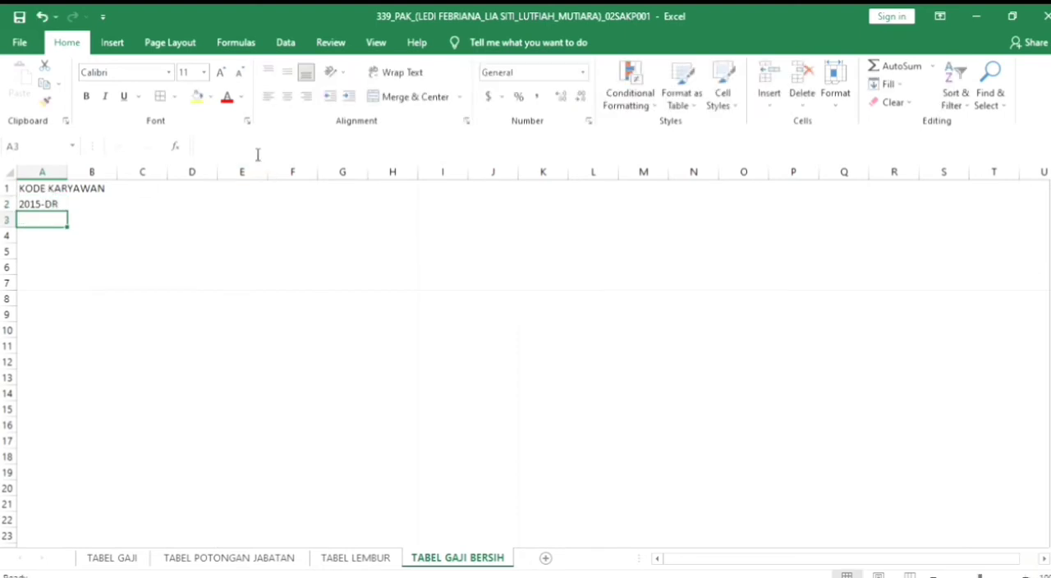
Step: Enter the employee codes 2016-BD and 2017-PR in A3:A4 under KODE KARYAWAN
text(20)
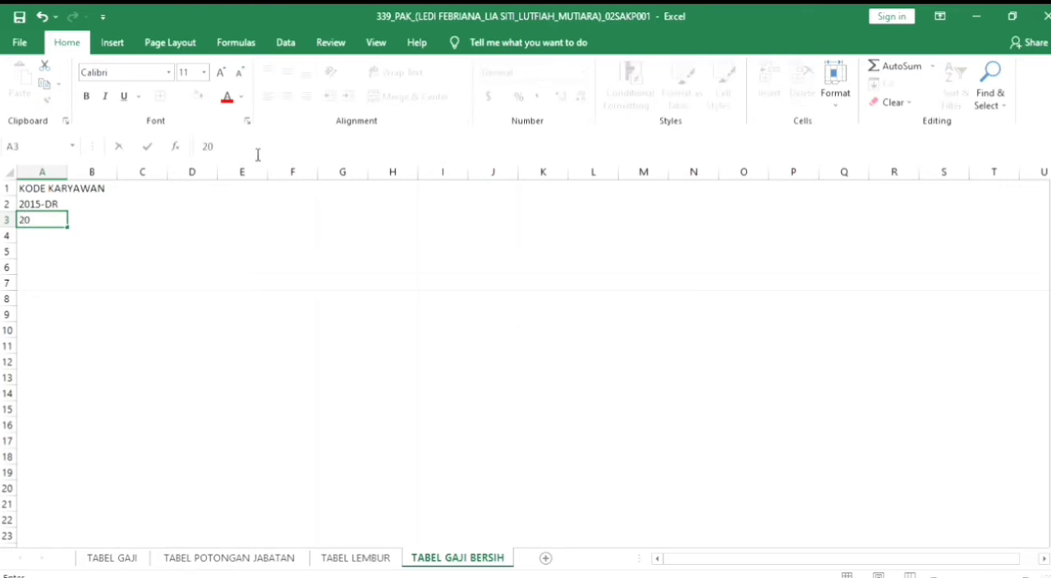
text(16-BD)
key(Return)
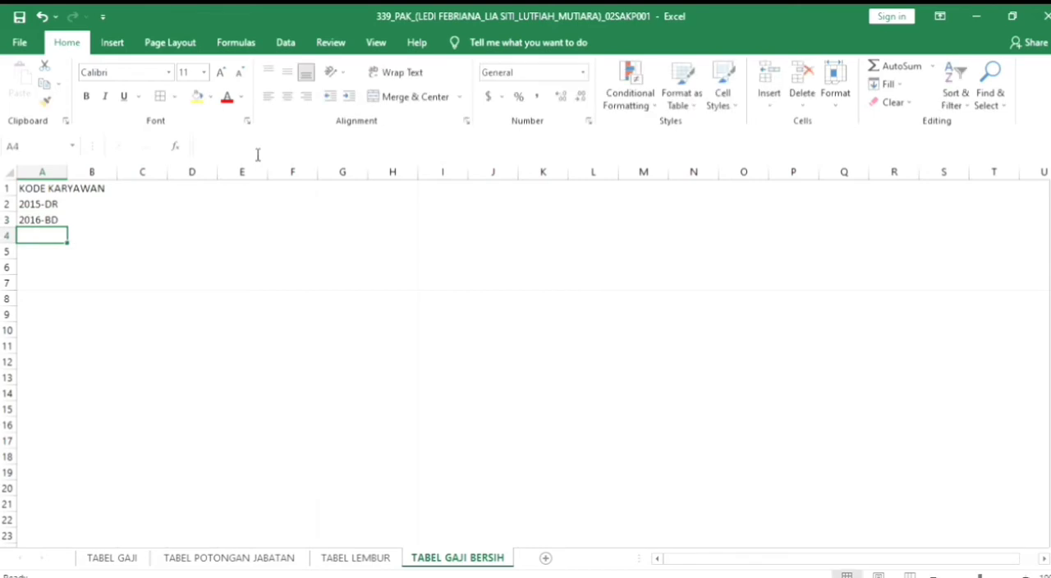
text(2017)
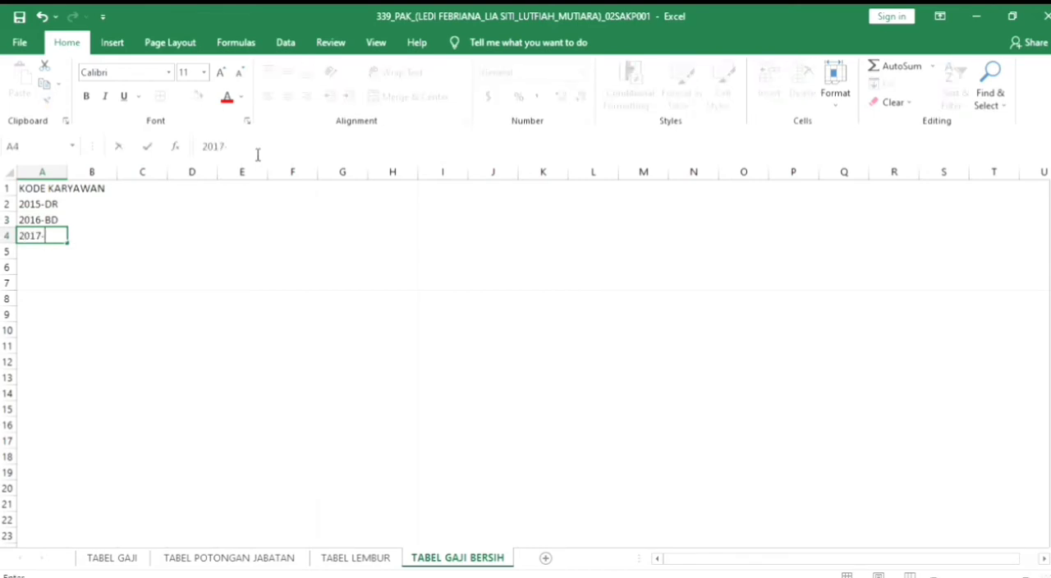
text(-PR)
key(Return)
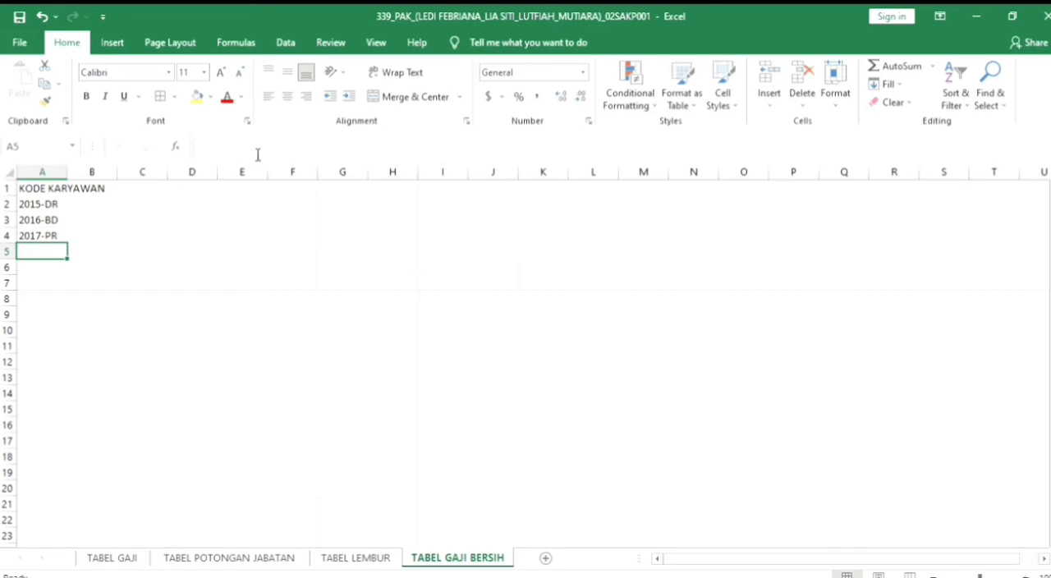
Step: Enter the employee codes 2018-APT and 2019-KS in A5:A6
text(2018-)
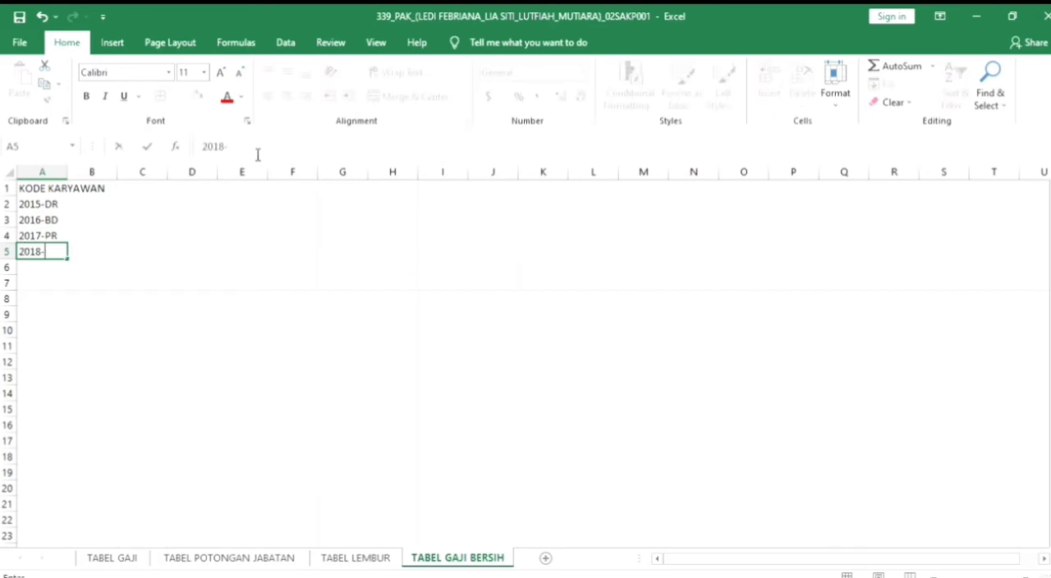
text(APT)
key(Return)
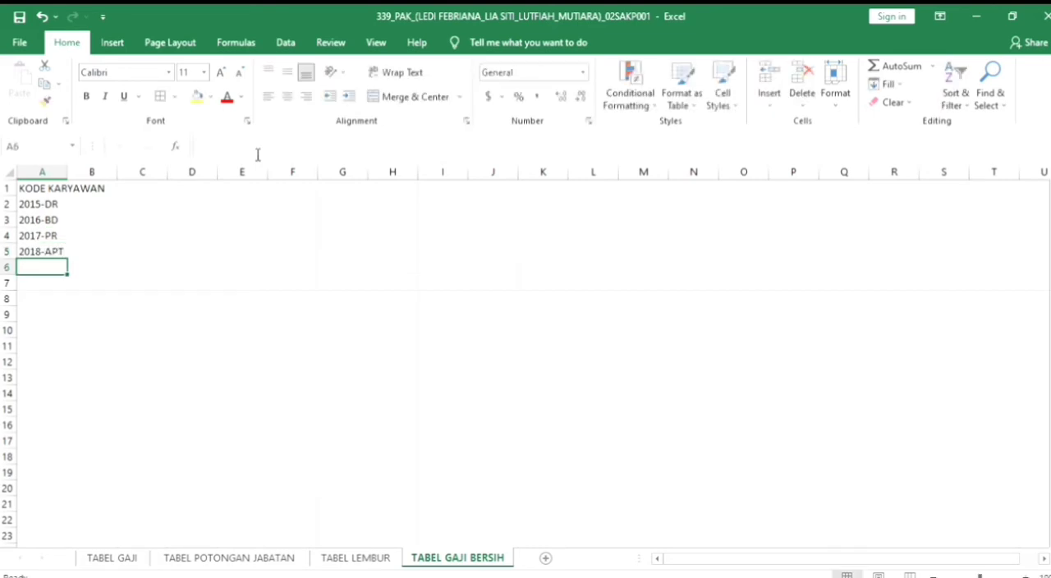
text(2019)
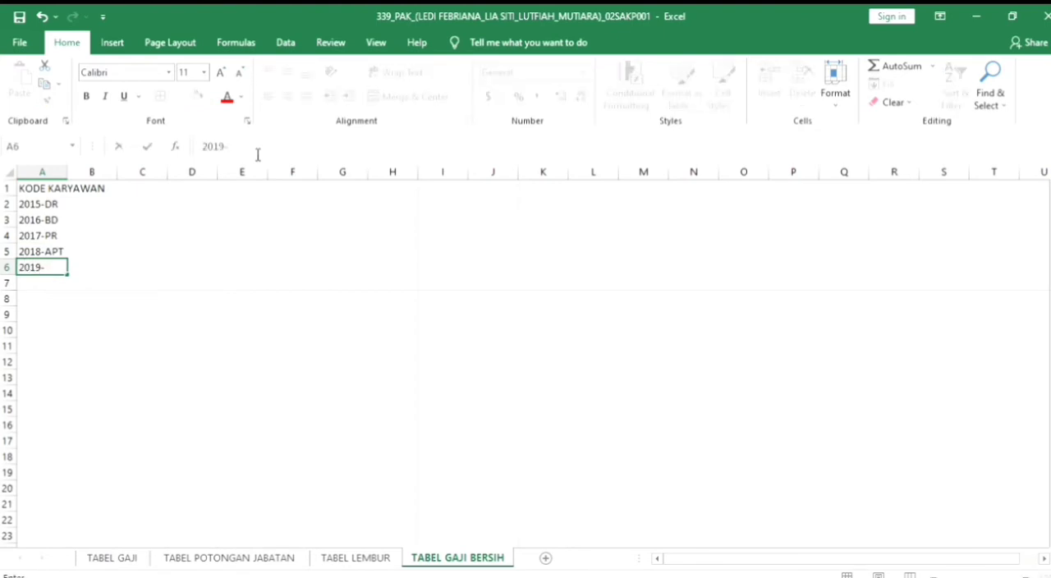
text(-KS)
key(Return)
Step: Enter the column header DIVISI in B1
key(Right)
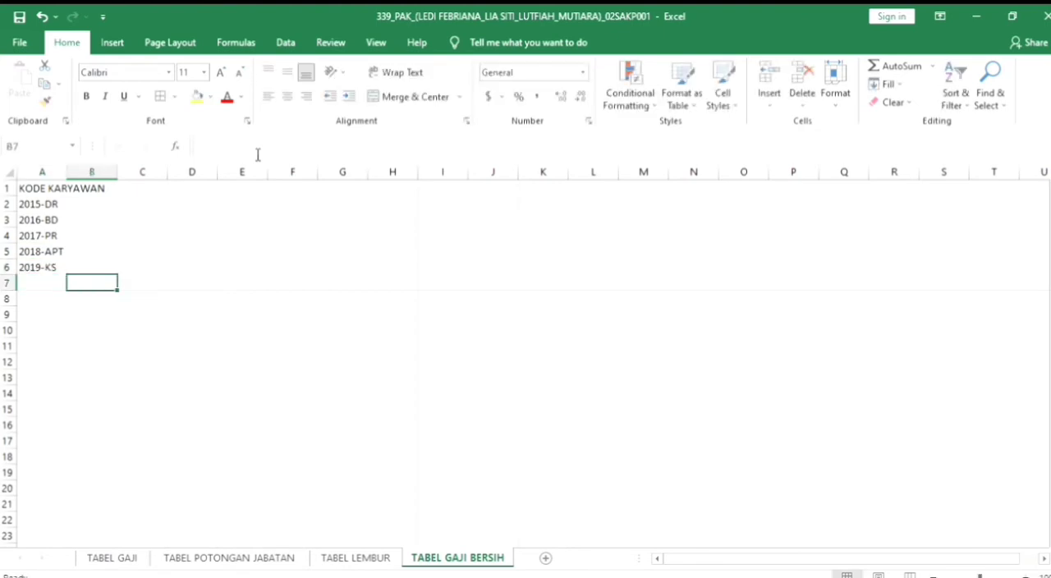
key(Up)
key(Up)
key(Up)
key(Up)
key(Up)
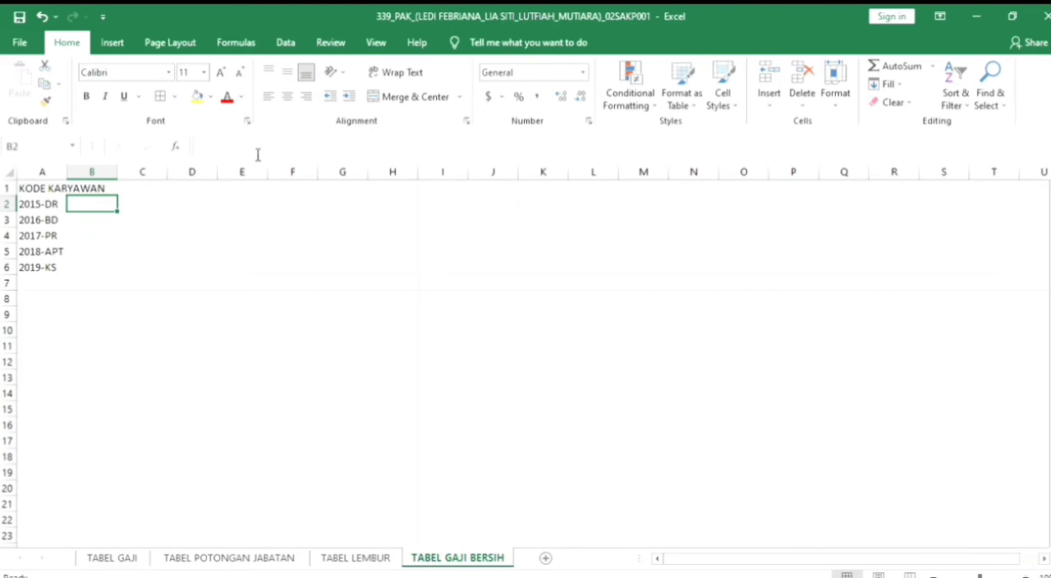
key(Up)
text(DIVISI)
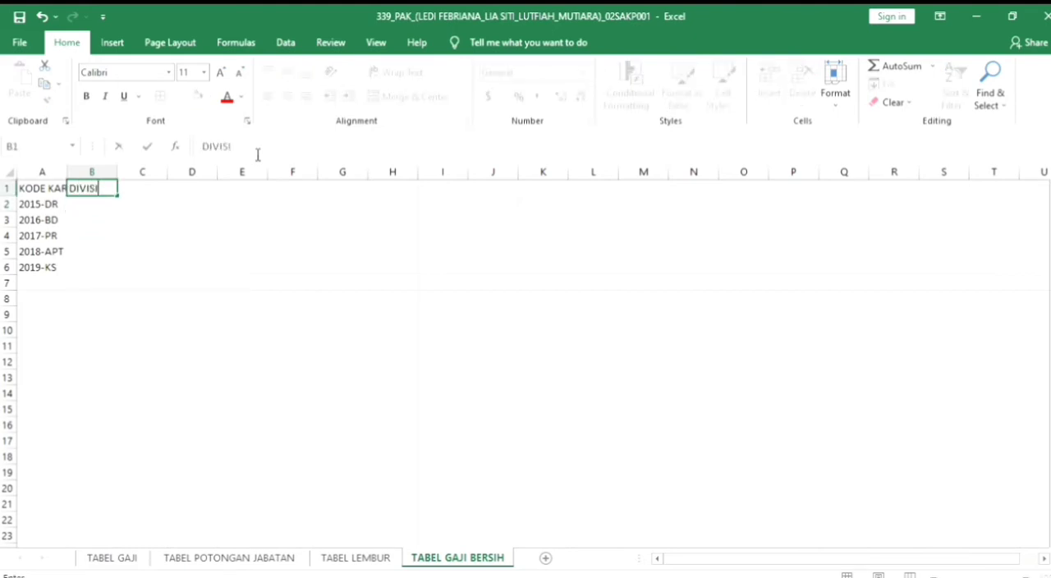
key(Return)
Step: Enter the column header TAHUN MASUK KERJA in C1
key(Up)
key(Right)
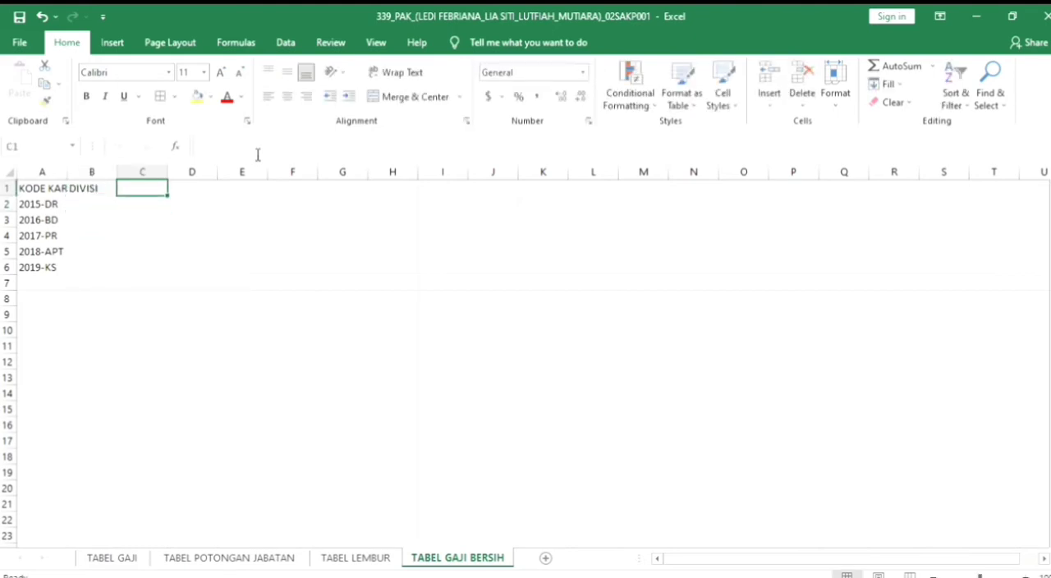
text(TA)
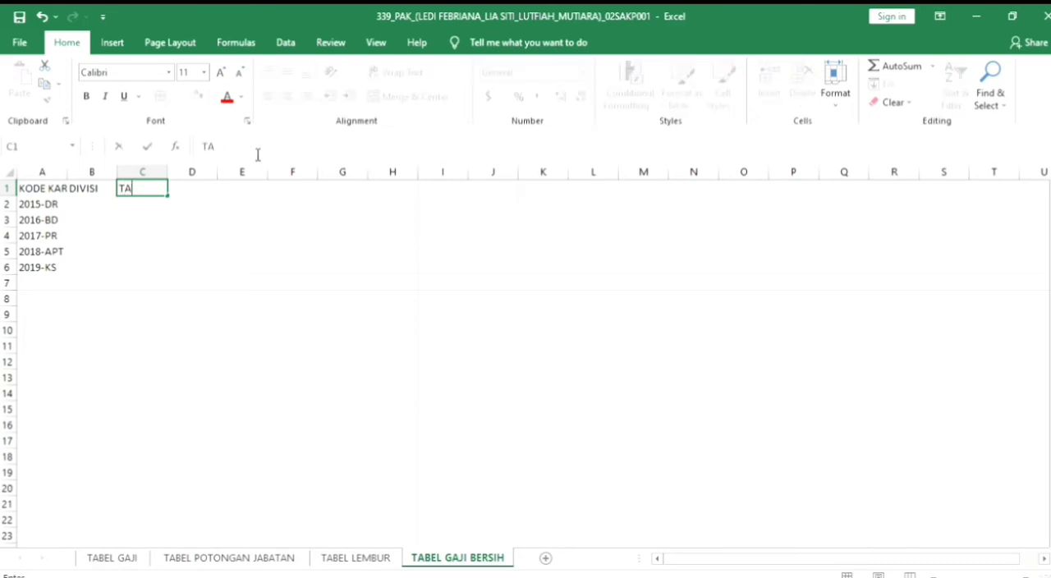
text(HUN MASUK KERJA)
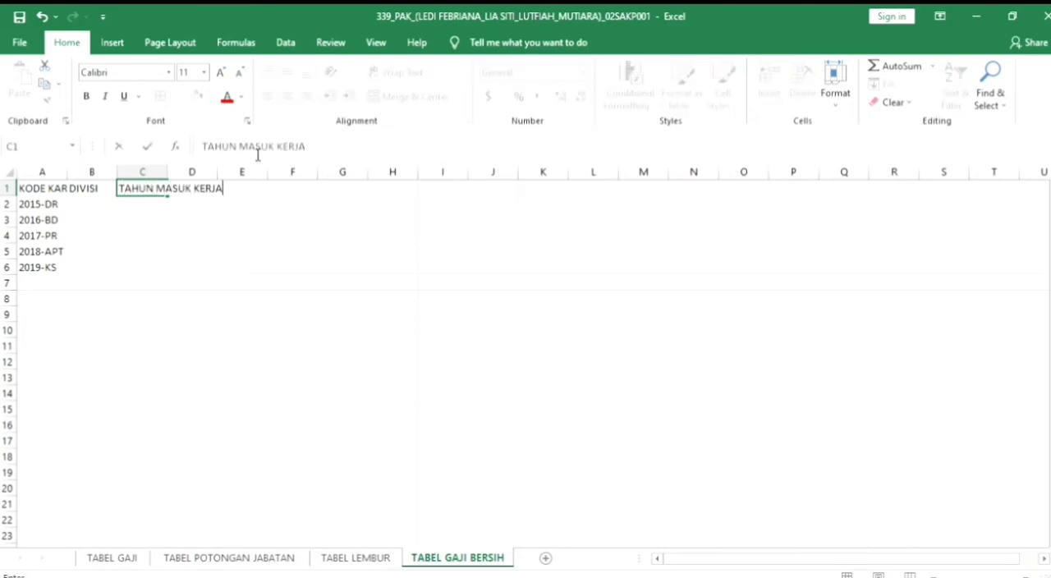
key(Return)
Step: Enter the column header GAJI POKOK in D1
key(Up)
key(Right)
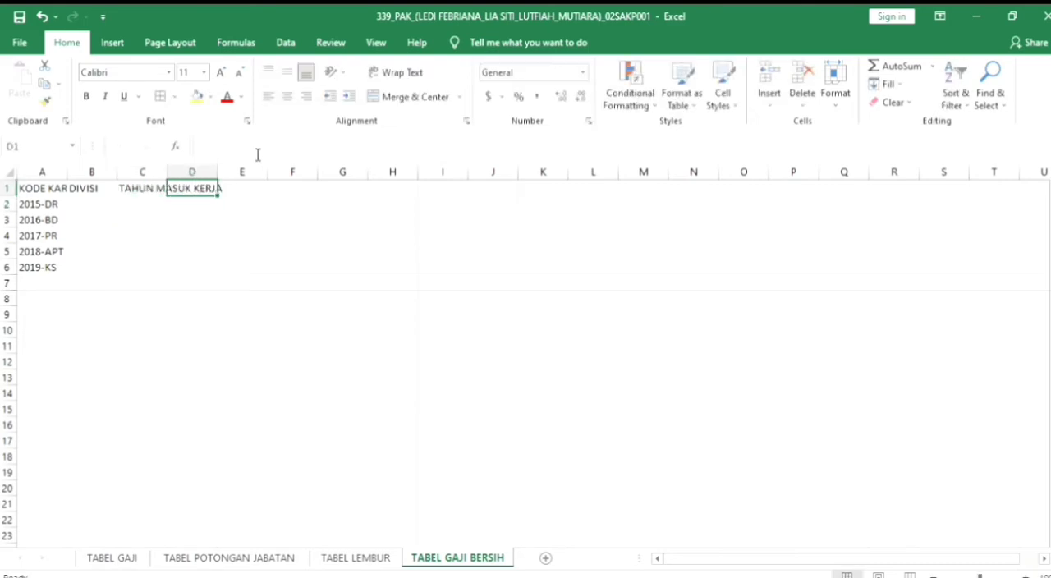
text(GAJI POKO)
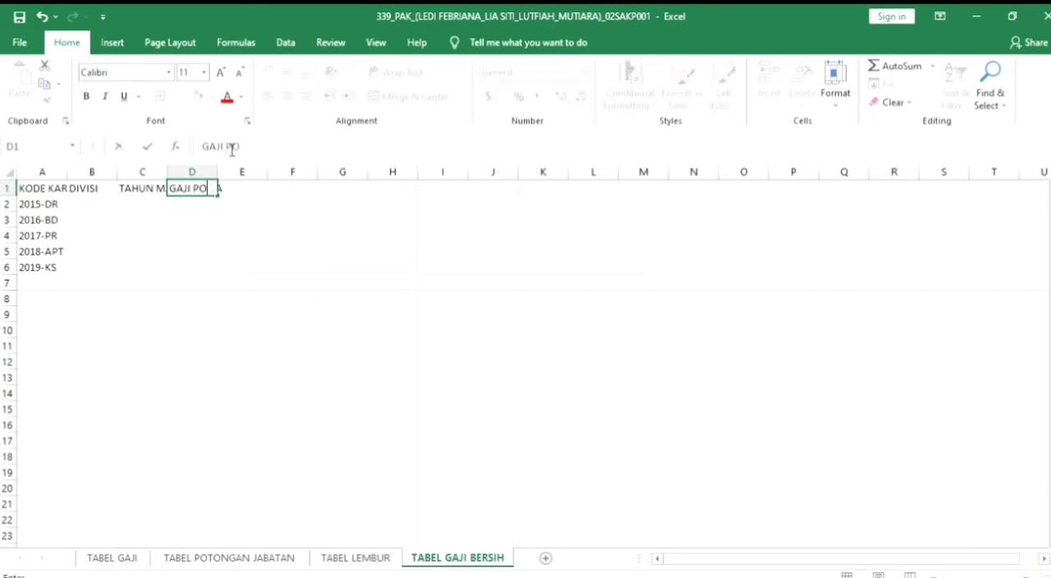
key(Return)
key(Up)
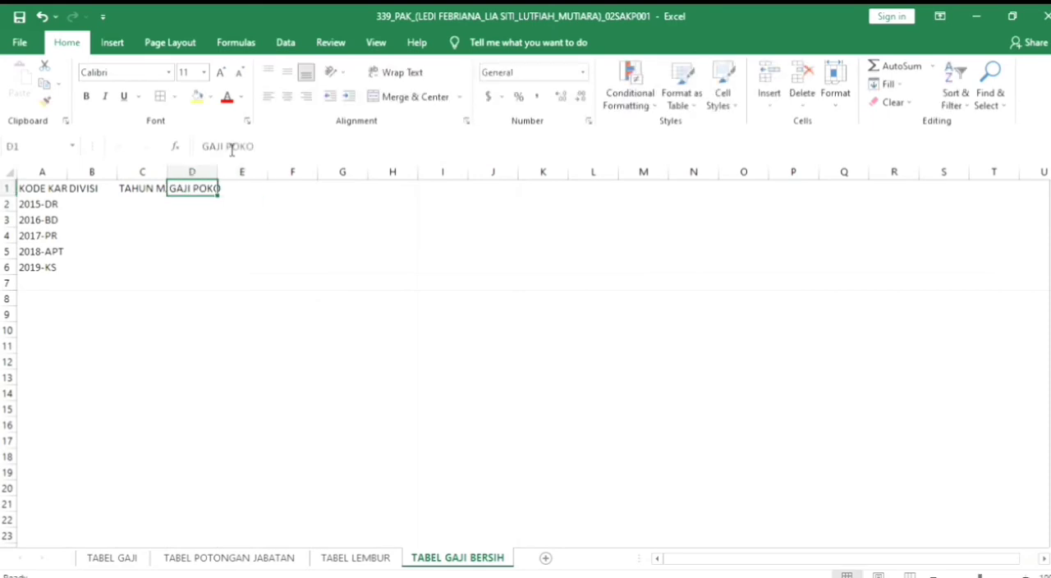
click(254, 149)
text(K)
key(Return)
Step: Enter the column headers TUNJANGAN in E1 and UANG MAKAN in F1
key(Right)
key(Up)
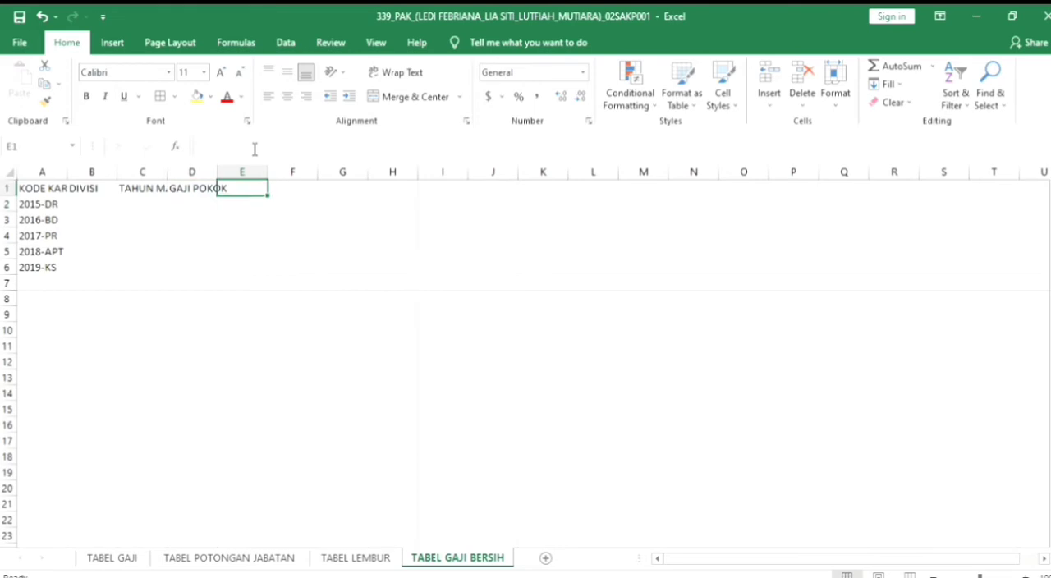
text(TUNJANGAM)
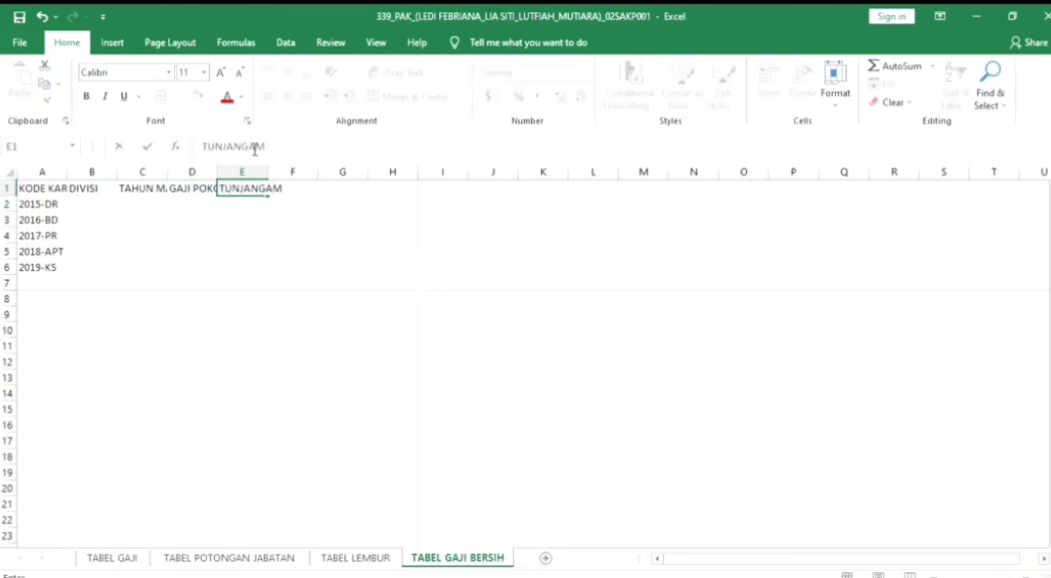
key(BackSpace)
text(N)
key(Tab)
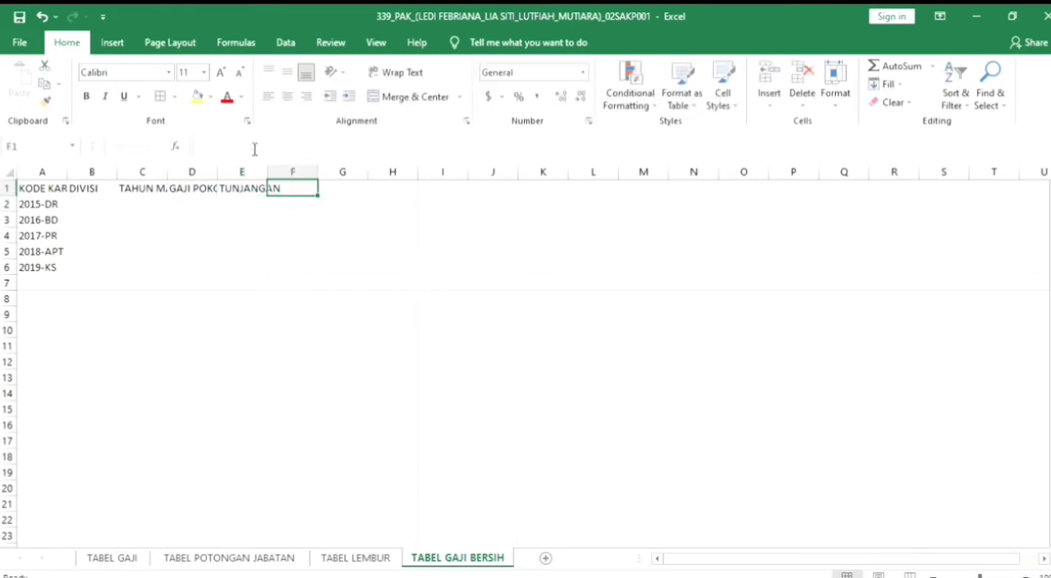
text(UANG MA)
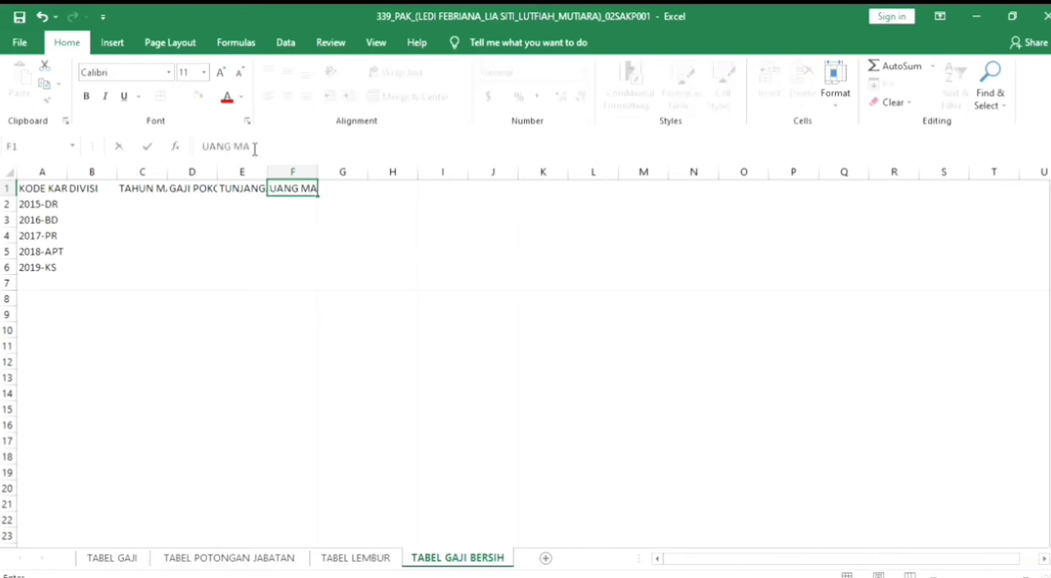
text(KAN)
key(Tab)
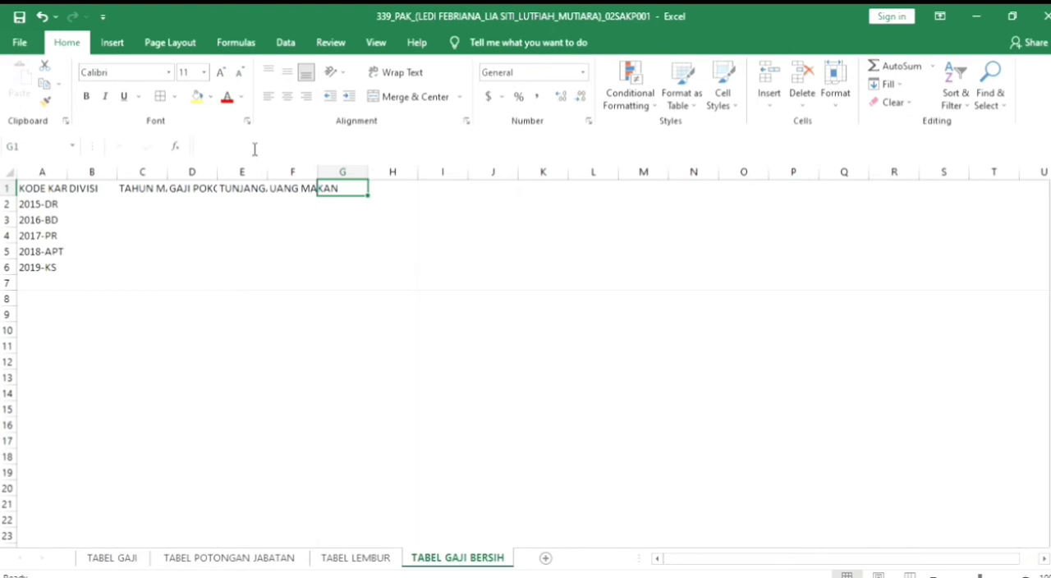
Step: Enter the column header TOTAL GAJI KOTOR in G1
text(TOTAL GAJI K)
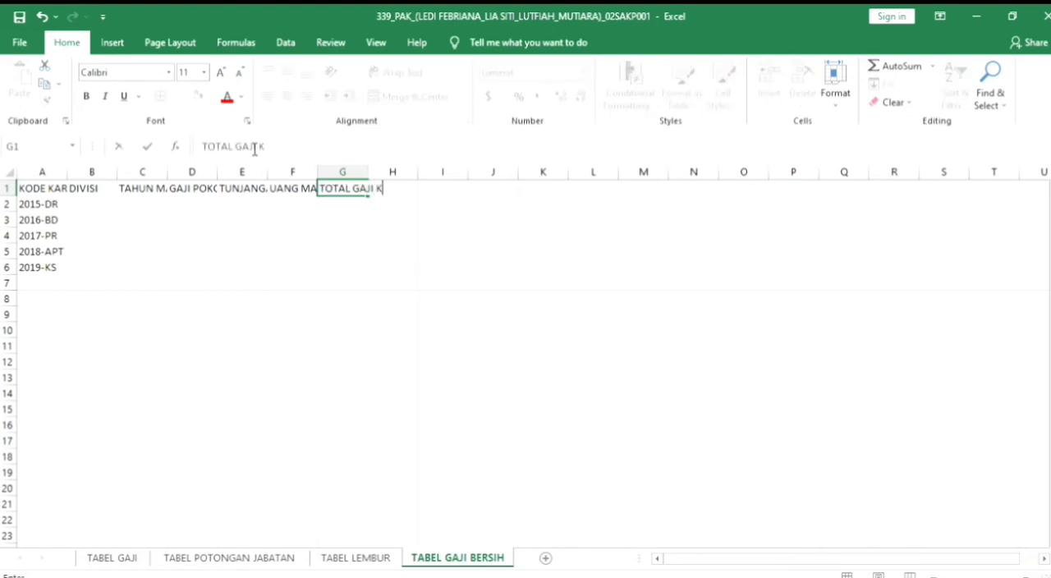
text(OTOR)
key(Tab)
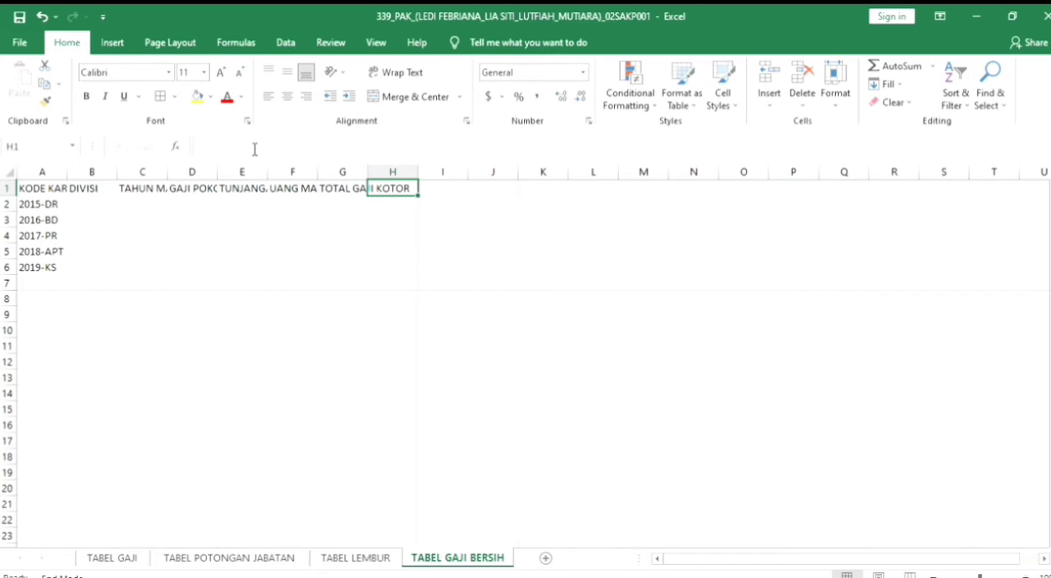
Step: Enter the column header POTONGAN JABATAN in H1
text(GAJI)
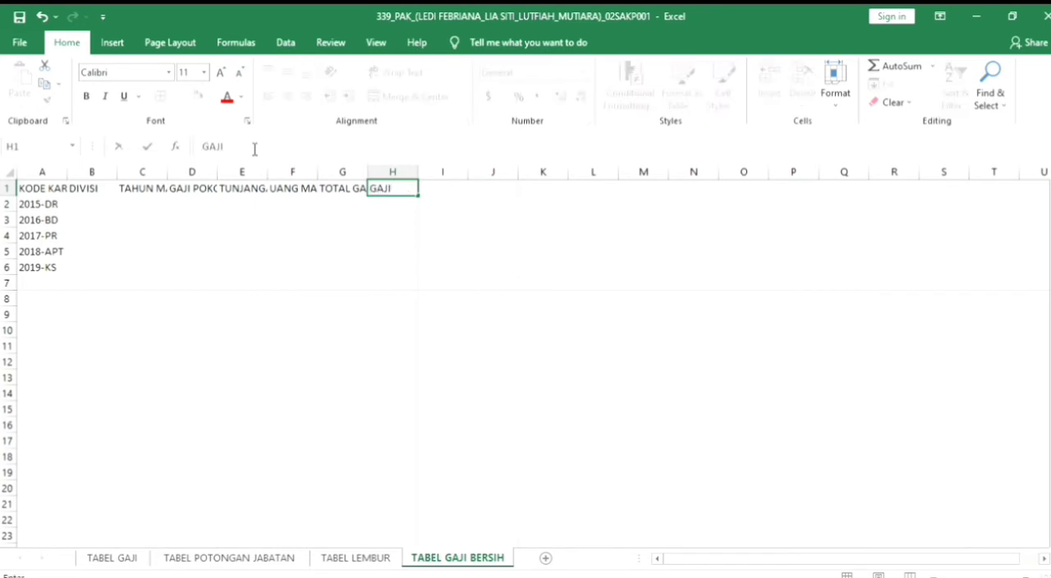
key(BackSpace)
key(BackSpace)
key(BackSpace)
key(BackSpace)
text(PTONGAN)
key(BackSpace)
key(BackSpace)
key(BackSpace)
key(BackSpace)
key(BackSpace)
key(BackSpace)
text(PTONGAN)
key(BackSpace)
key(BackSpace)
key(BackSpace)
key(BackSpace)
key(BackSpace)
key(BackSpace)
key(BackSpace)
text(OTONGAN )
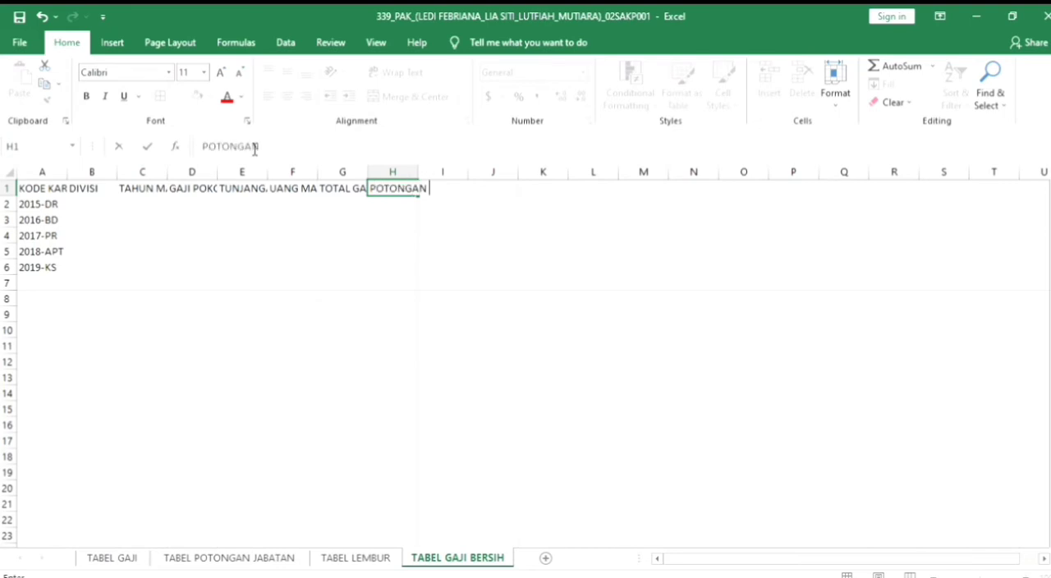
text(JABATAN)
key(Return)
Step: Enter the column header GAJI BERSIH in I1
key(Right)
key(Up)
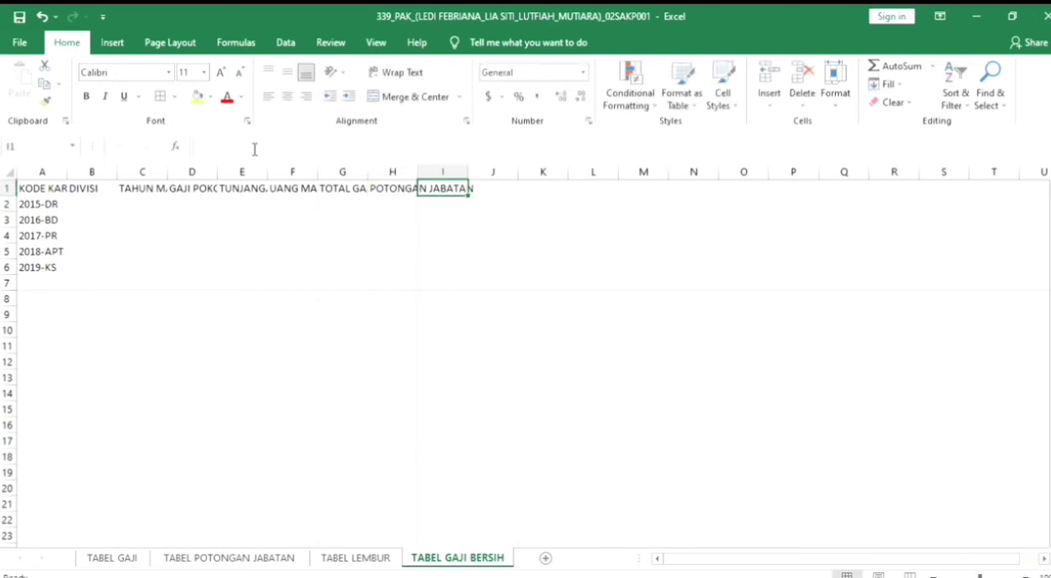
text(GAJI BERSIH)
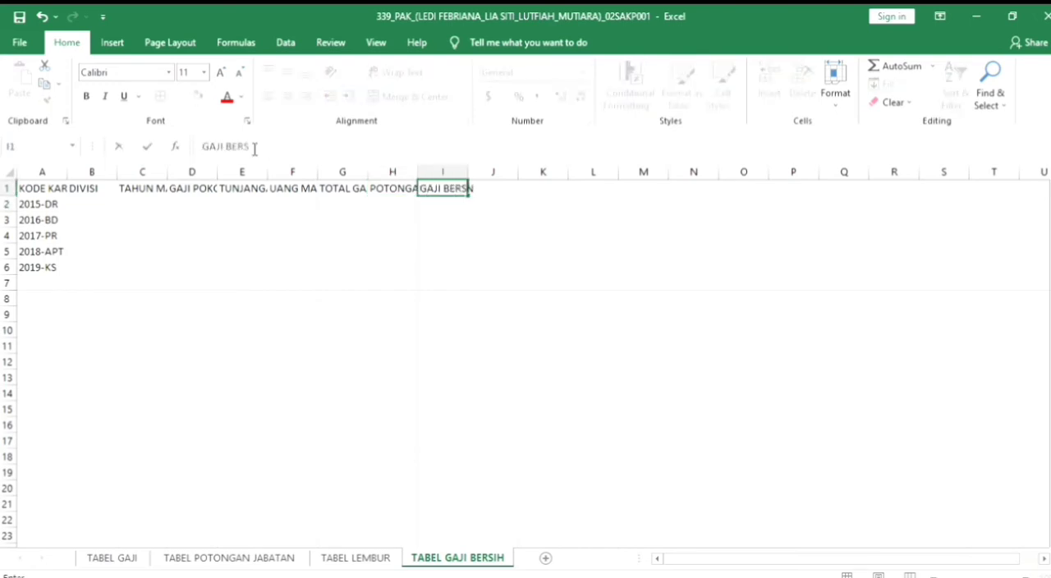
key(Return)
key(Right)
key(Up)
text(HKRT)
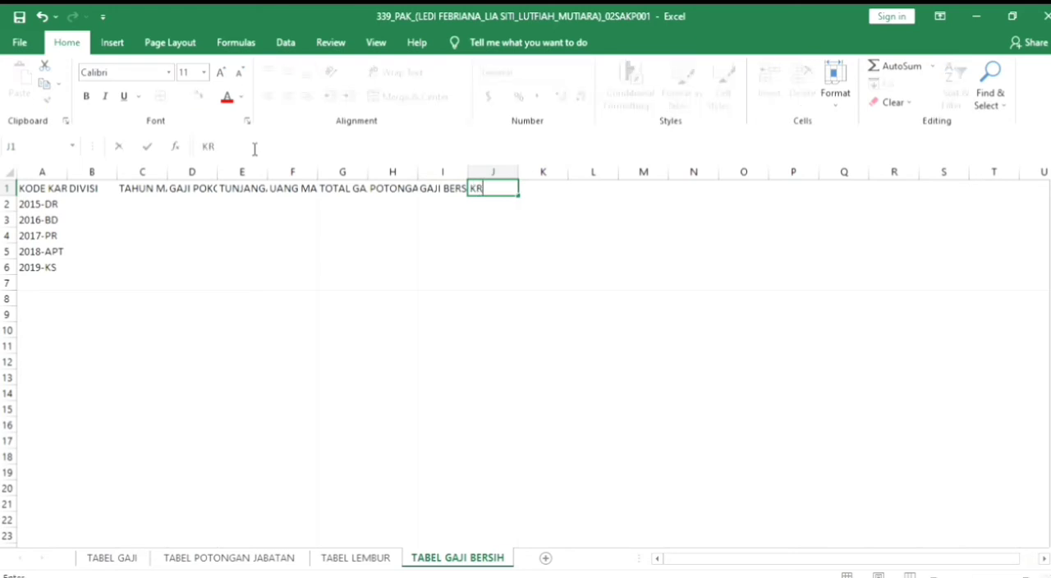
key(BackSpace)
key(BackSpace)
text(E)
key(BackSpace)
key(BackSpace)
key(Return)
Step: Apply all borders to the net salary table range A1:I6
key(Left)
key(Left)
key(Left)
key(Left)
key(Left)
key(Left)
key(Left)
key(Left)
key(Left)
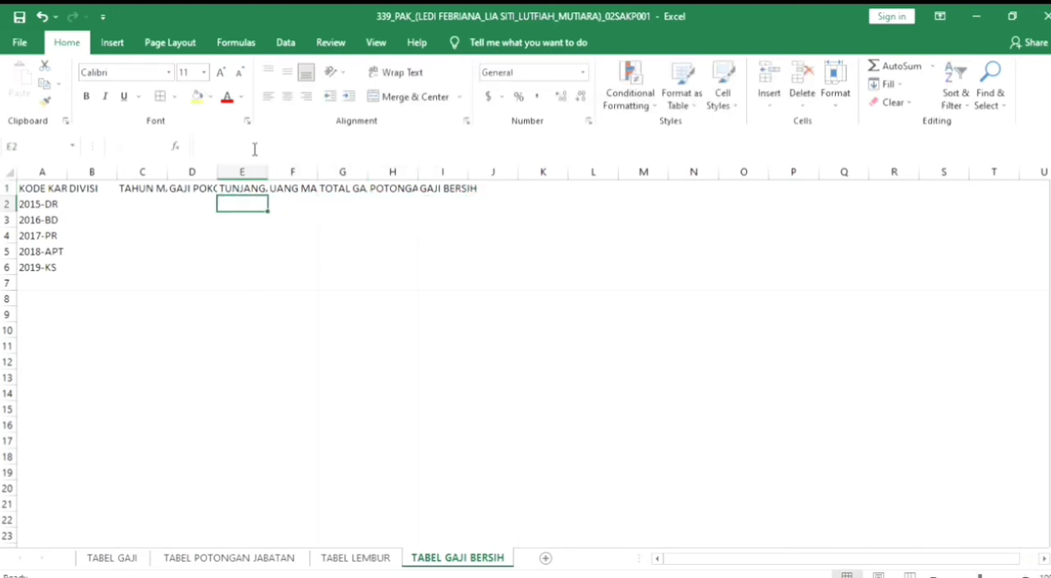
key(Up)
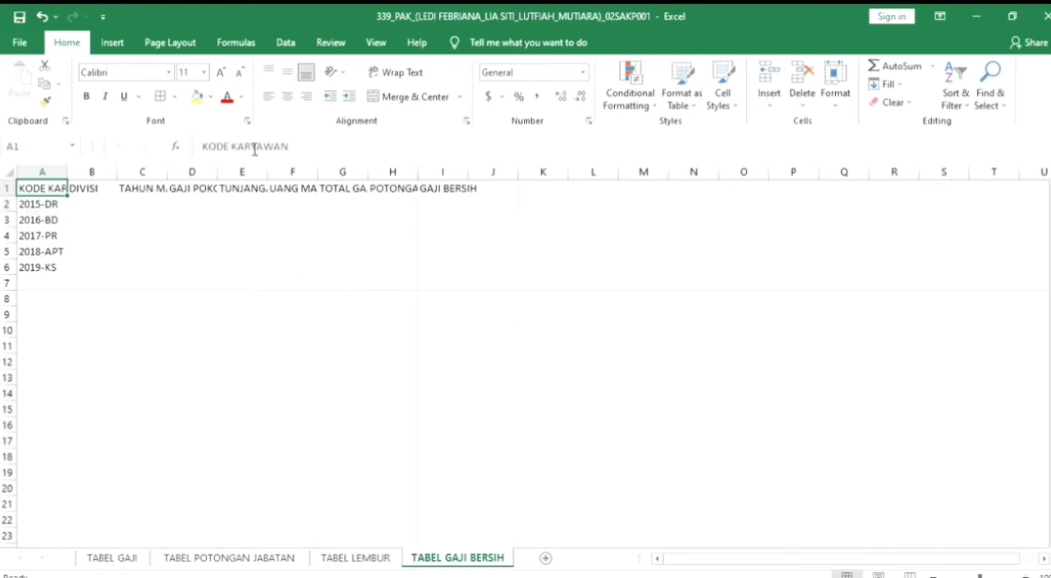
key(shift+Right)
key(shift+Right)
key(shift+Right)
key(shift+Right)
key(shift+Right)
key(shift+Right)
key(shift+Right)
key(shift+Right)
key(shift+Down)
key(shift+Down)
key(shift+Down)
key(shift+Down)
key(shift+Down)
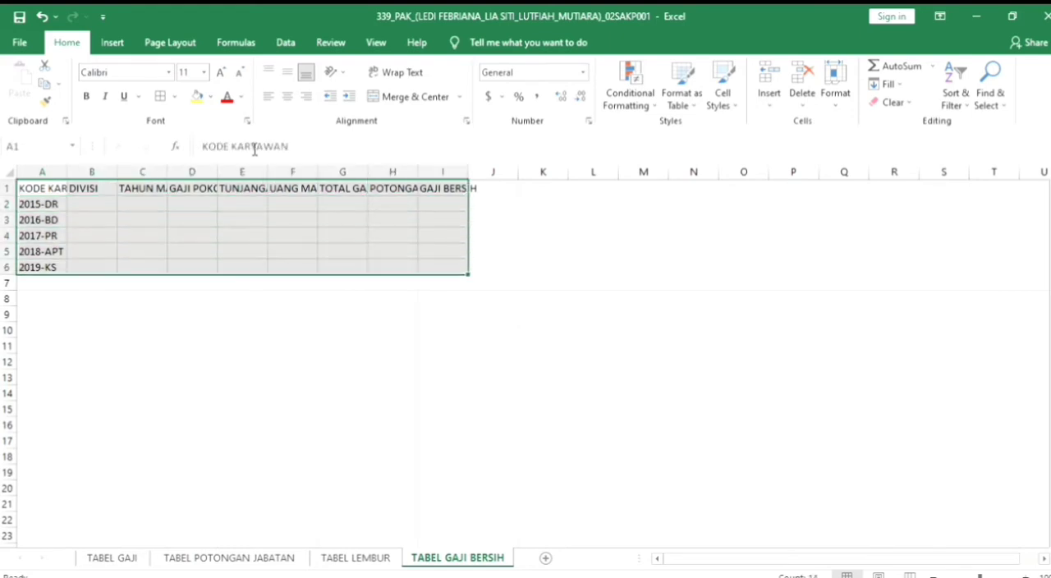
key(alt+h)
key(b)
key(a)
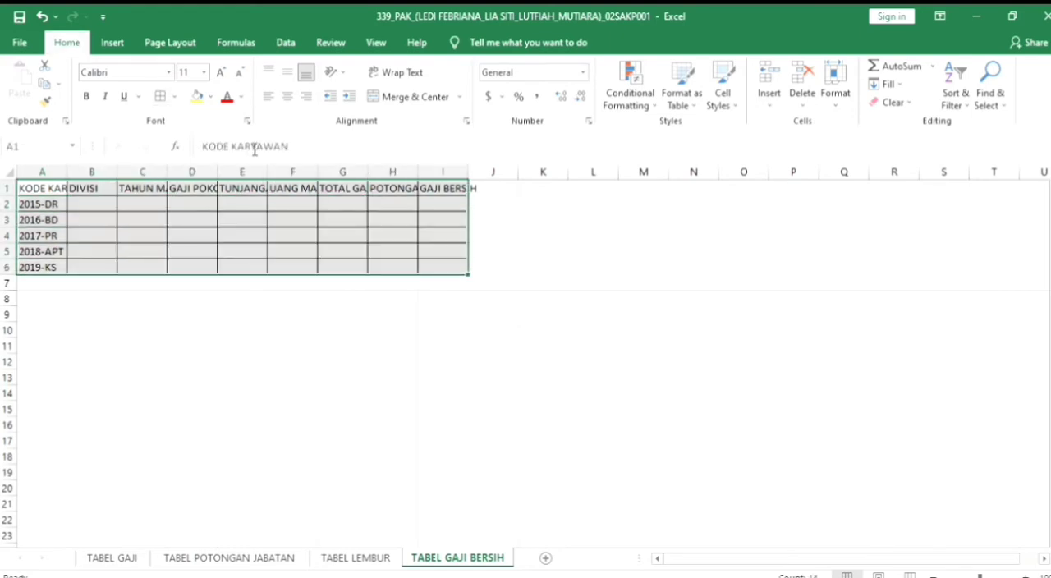
key(alt+n)
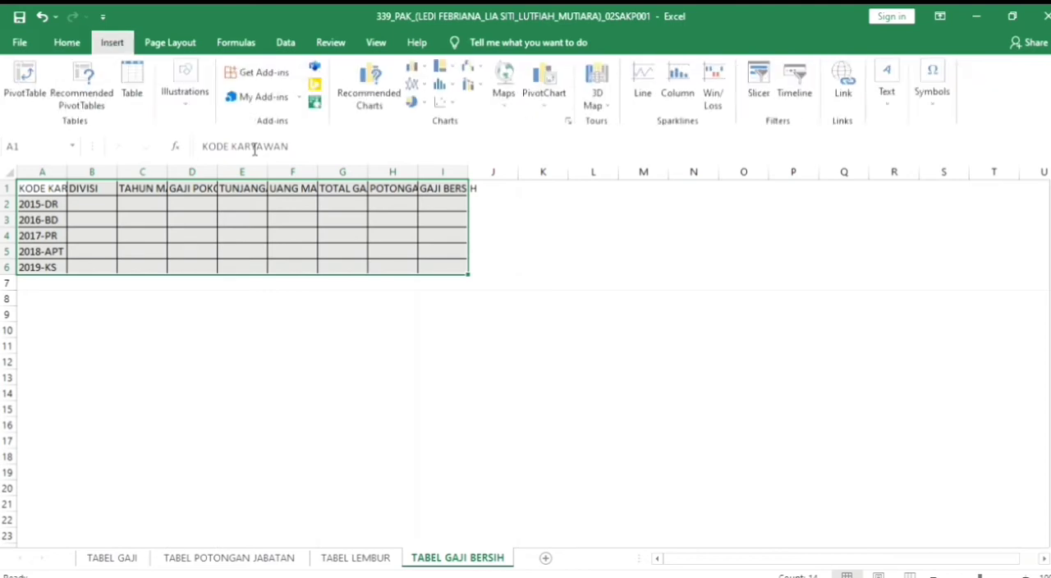
text(H)
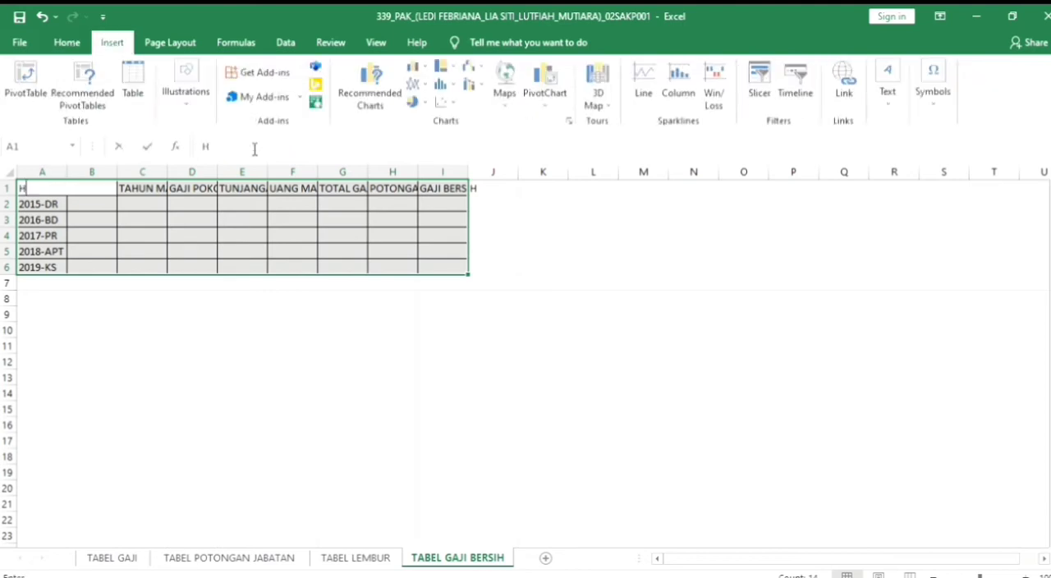
key(Escape)
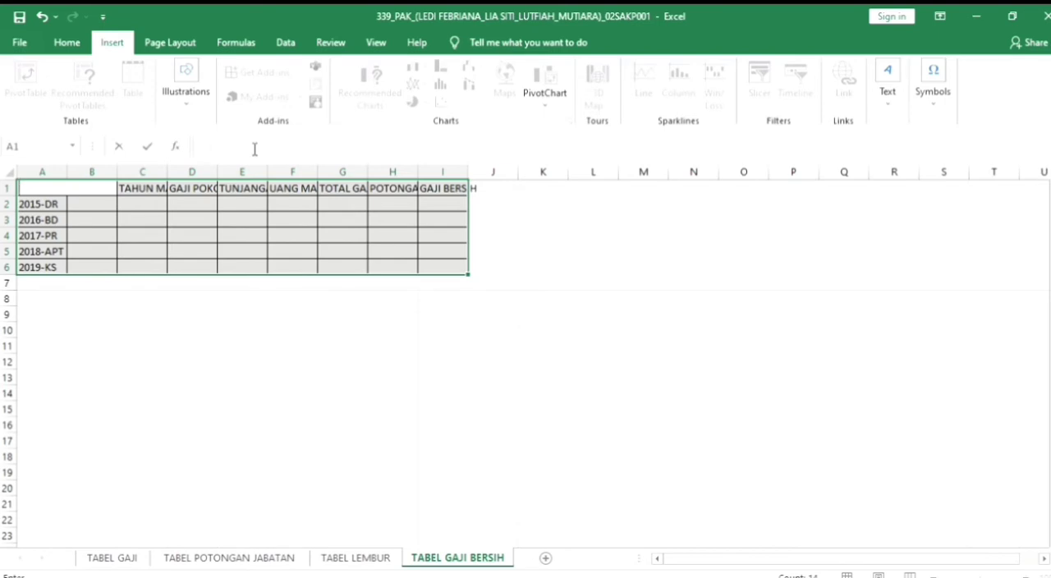
Step: AutoFit the column widths of the net salary table A1:I6, and widen the DIVISI column B further
key(alt+h)
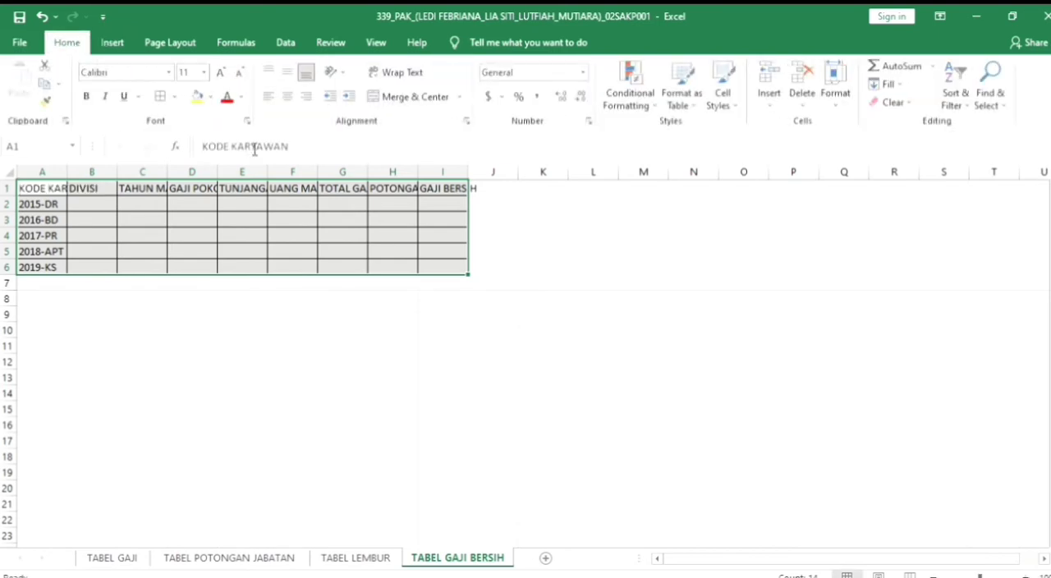
key(o)
key(i)
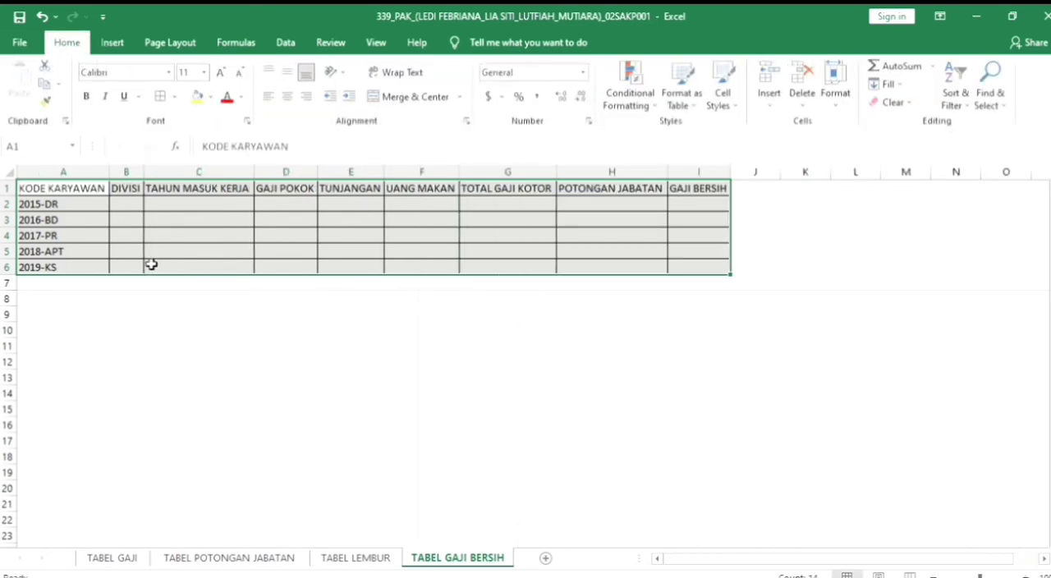
click(588, 201)
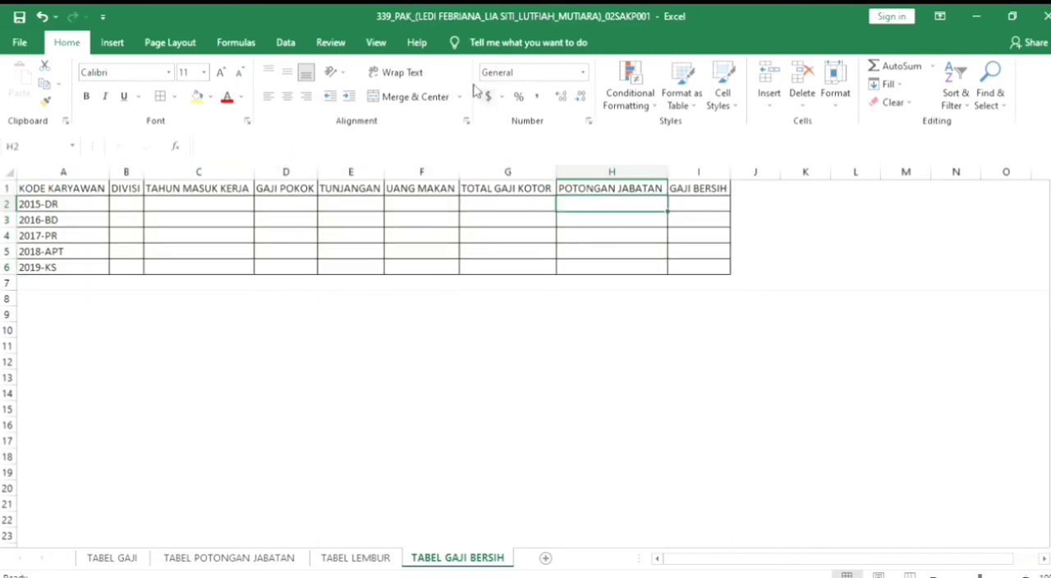
click(120, 265)
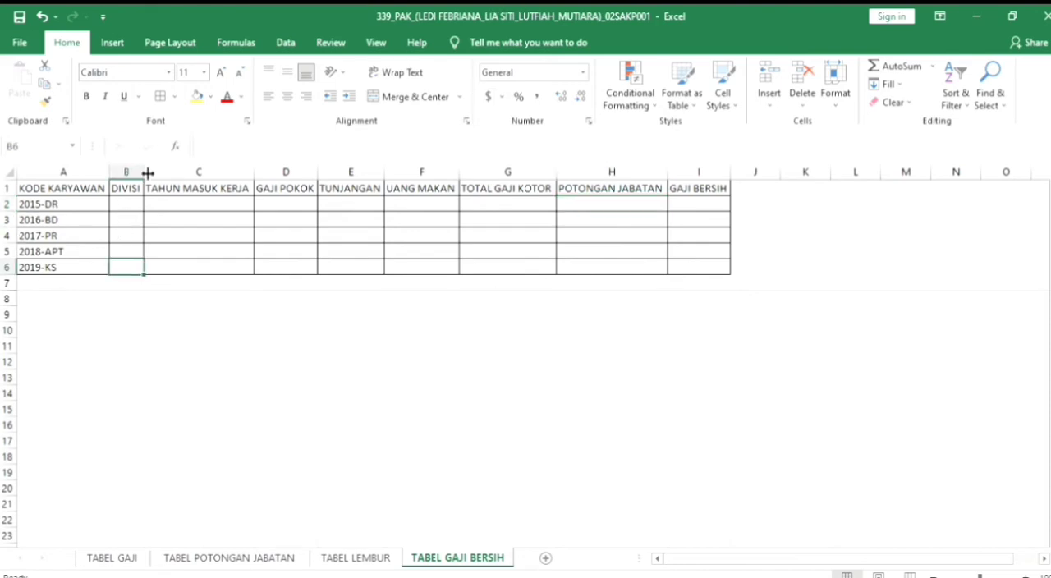
drag(147, 171, 218, 198)
Step: Fill the net salary header row A1:I1 with orange and increase the height of row 1
drag(75, 180, 788, 191)
click(197, 96)
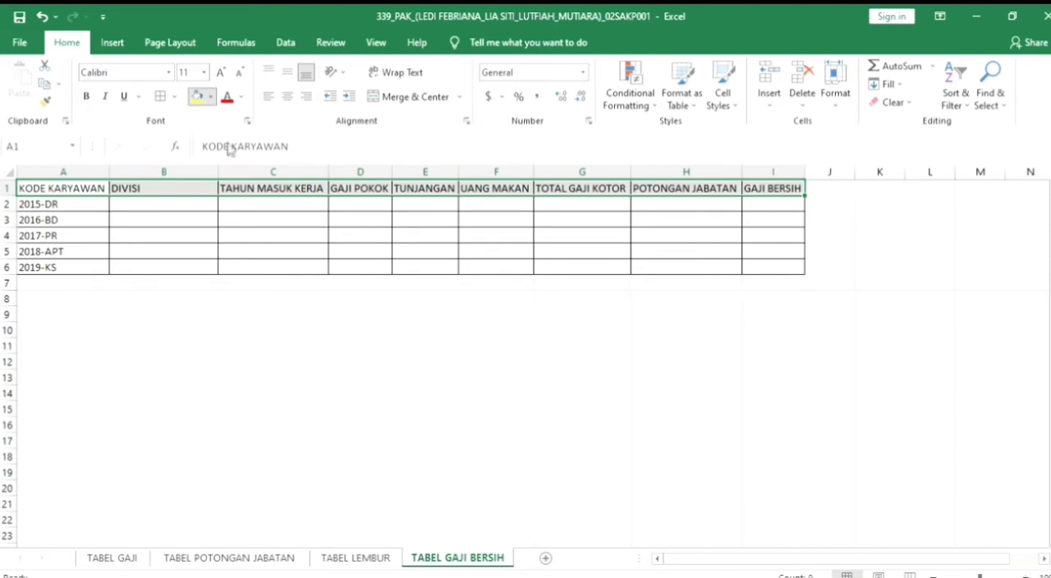
key(ctrl+z)
click(257, 167)
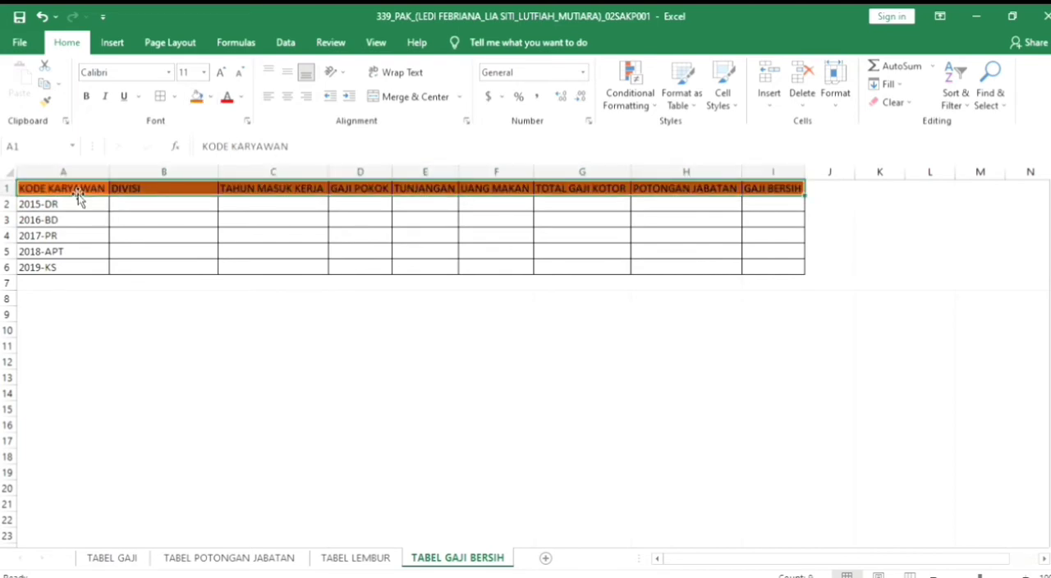
drag(13, 195, 14, 207)
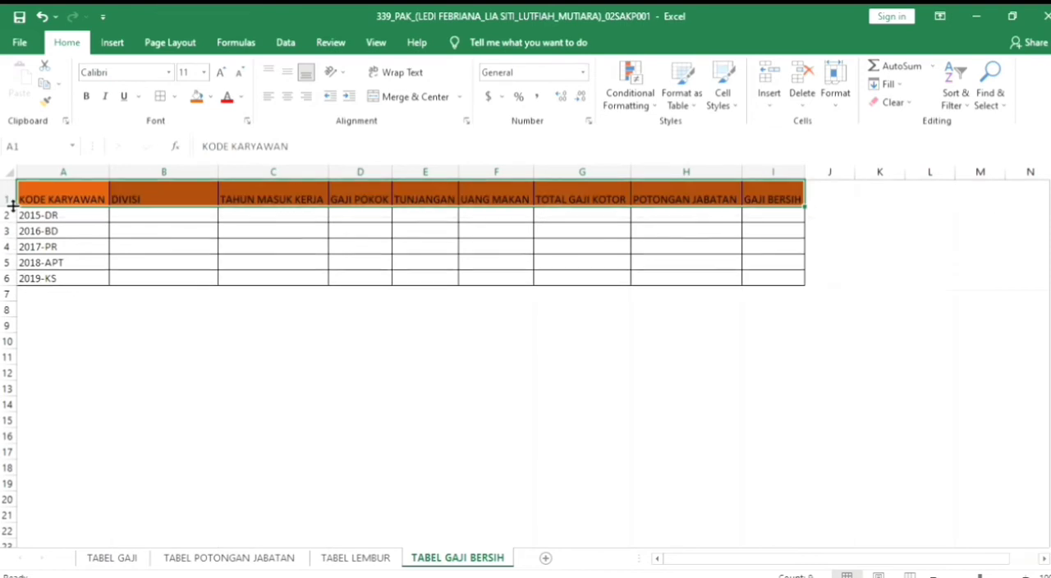
Step: Centre the header text in A1:I1 horizontally and vertically, and make it bold
click(287, 96)
click(287, 72)
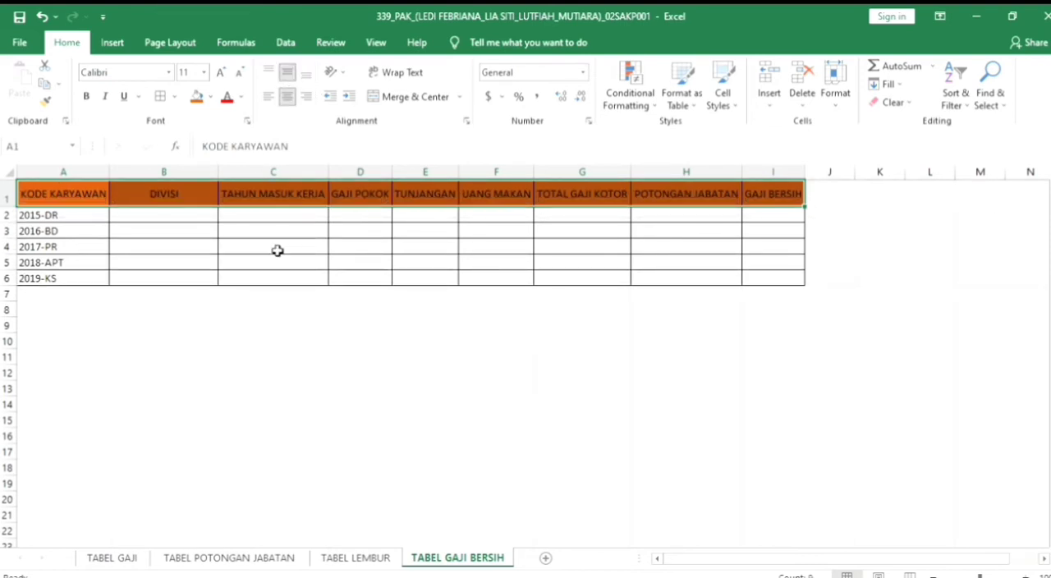
click(83, 97)
Step: Enter =RIGHT(A2,2) in B2 to extract the division code, and fill the formula down to B6
click(133, 217)
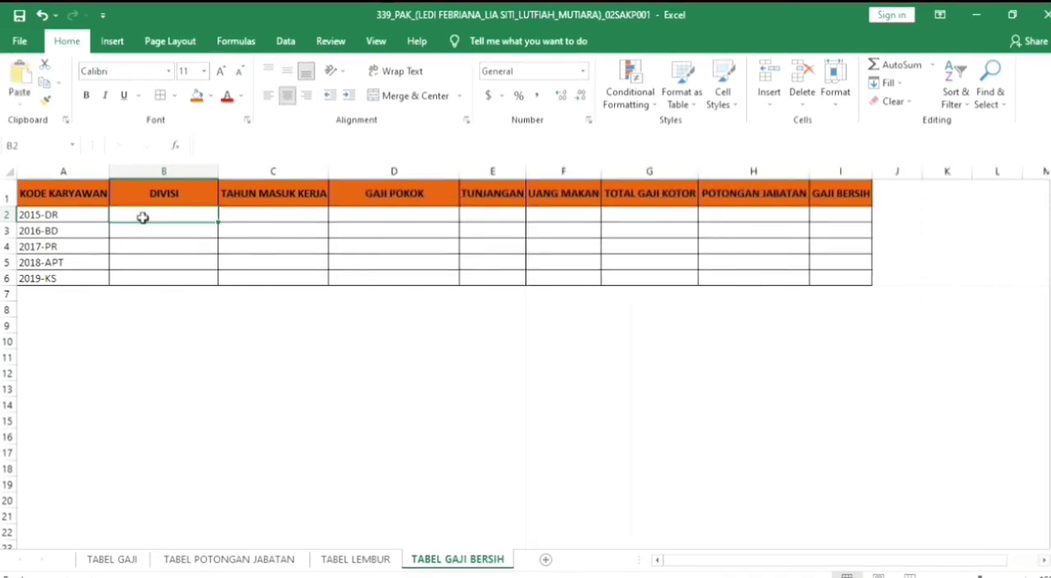
text(=RIGHT)
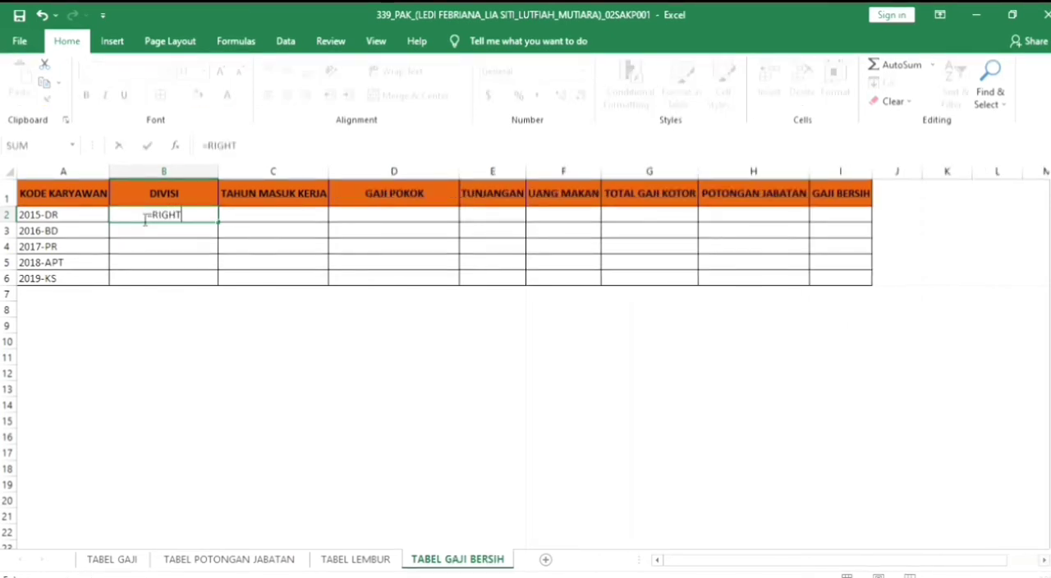
text(()
click(67, 215)
text(,2))
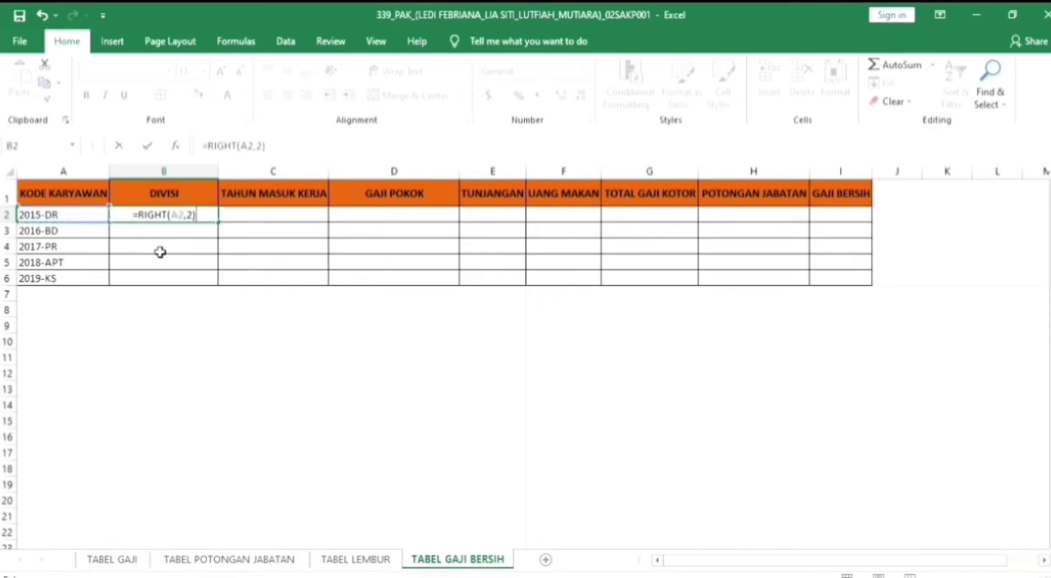
key(Return)
click(185, 215)
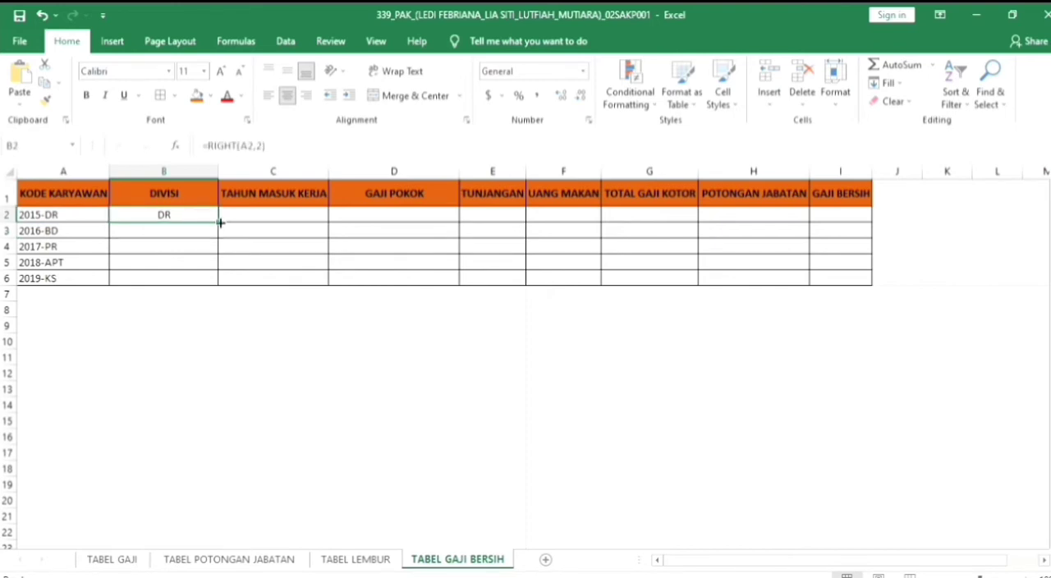
drag(220, 222, 219, 283)
Step: Replace the formula in B5 with =RIGHT(A5,3) to extract the three-letter division code
click(145, 262)
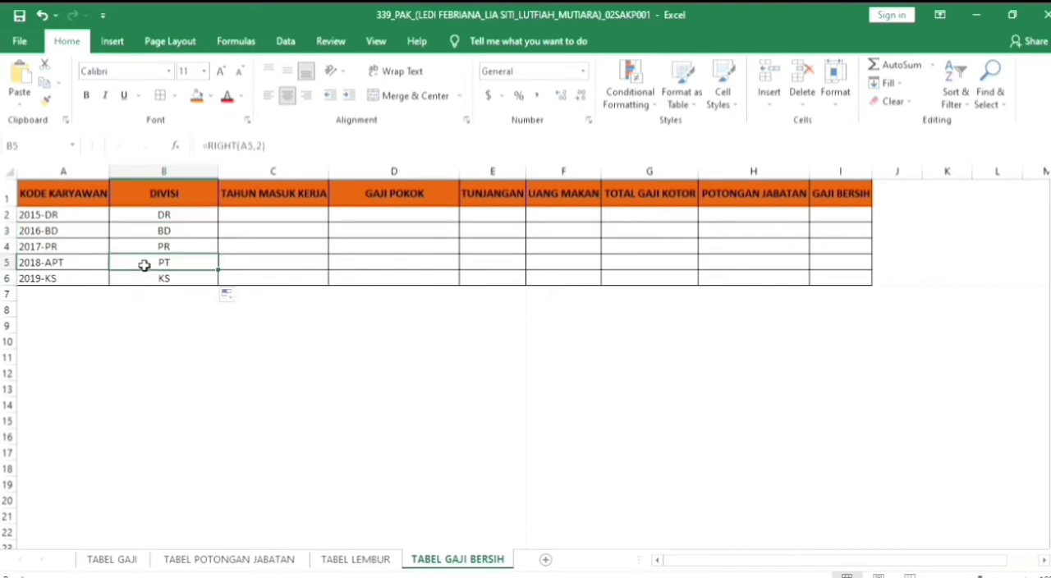
click(87, 264)
click(154, 265)
text(=RIGHT)
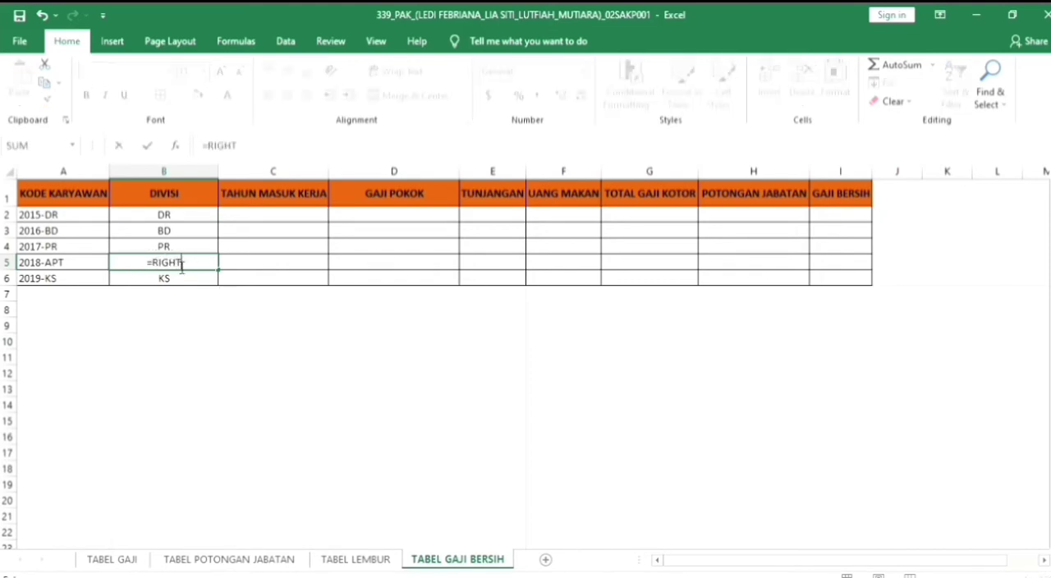
text(()
click(74, 261)
text(,3)
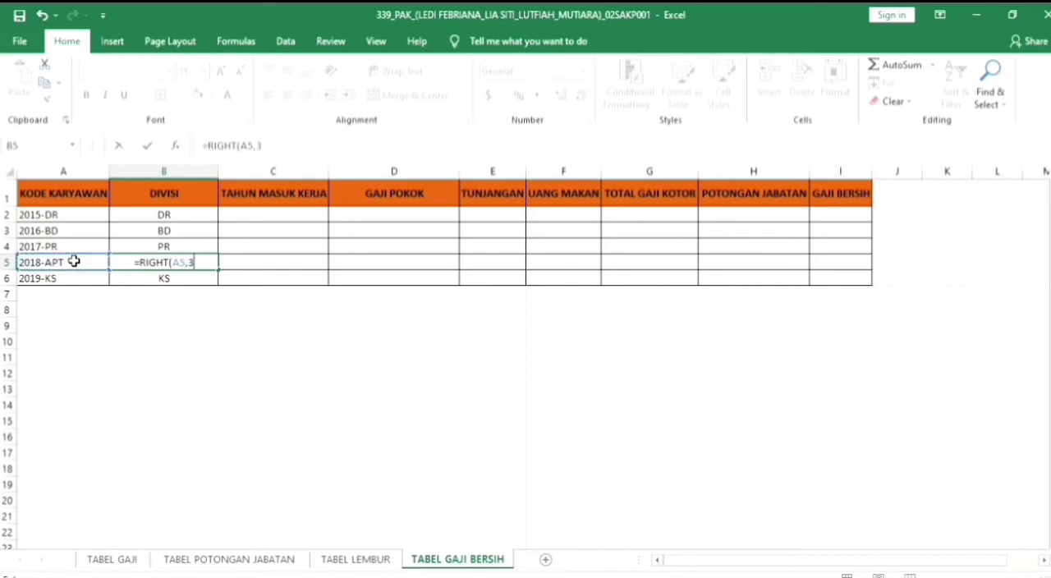
text())
key(Return)
click(279, 325)
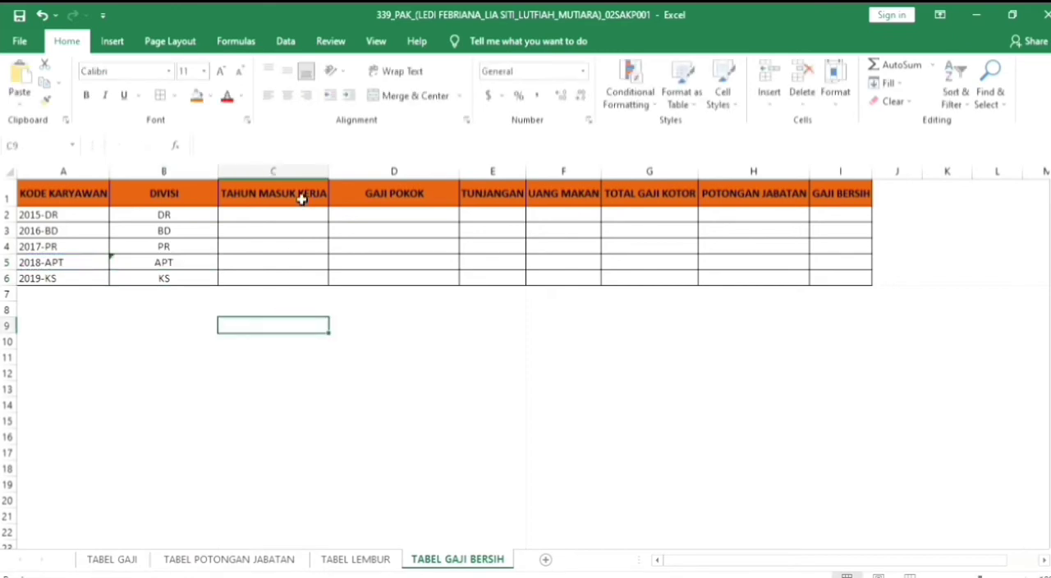
Step: Enter =LEFT(A2,4) in C2 to extract the year of entry, and fill the formula down to C6
click(299, 210)
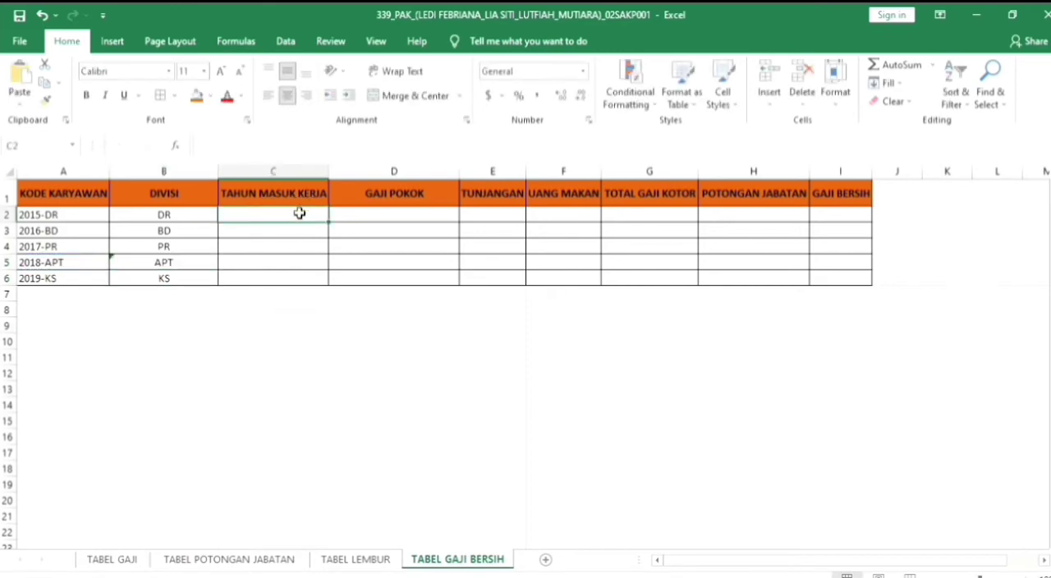
text(=LEFT()
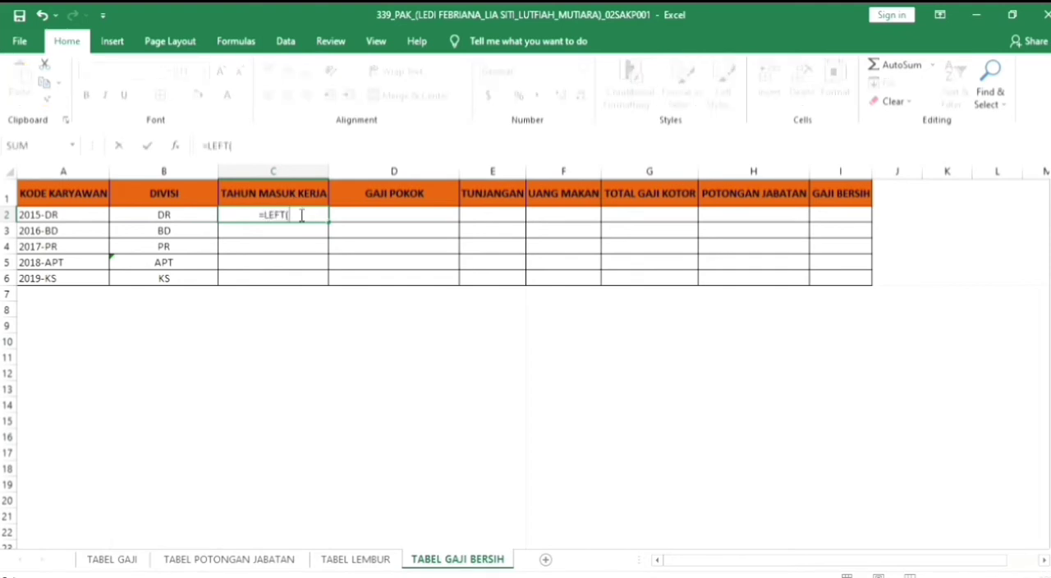
click(61, 215)
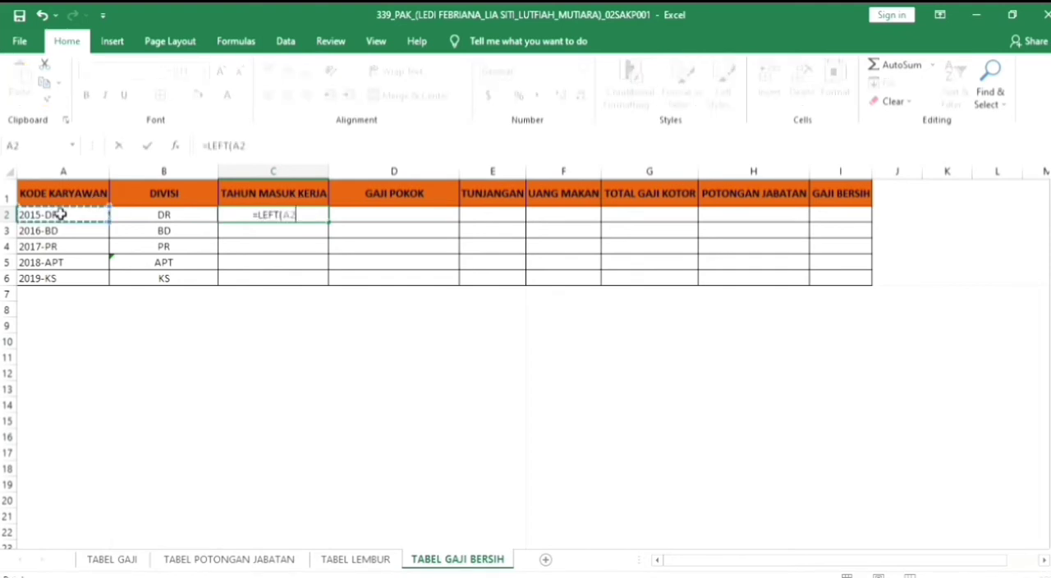
text(,)
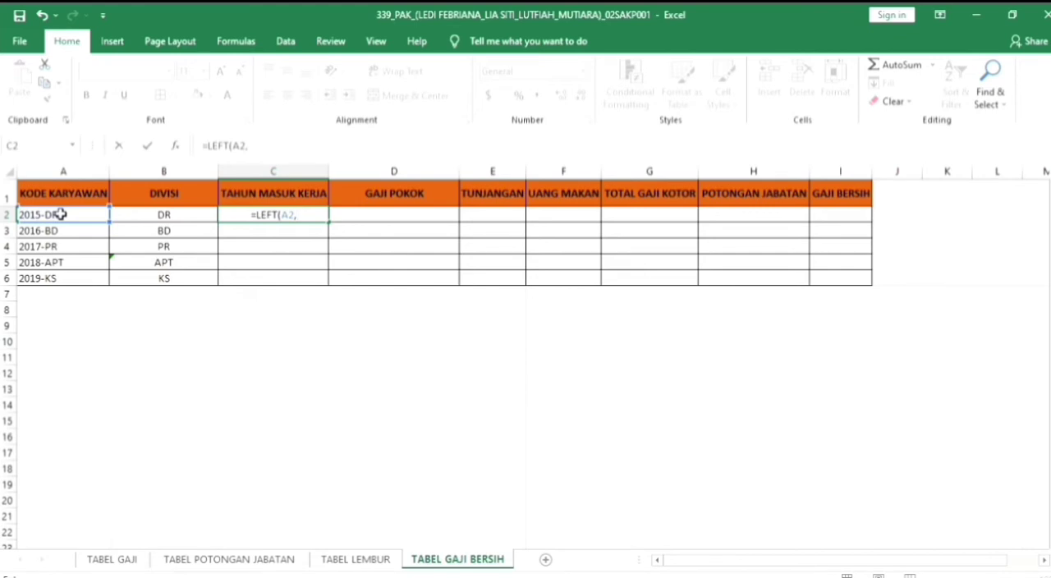
text(2))
key(BackSpace)
key(BackSpace)
text(4))
key(Return)
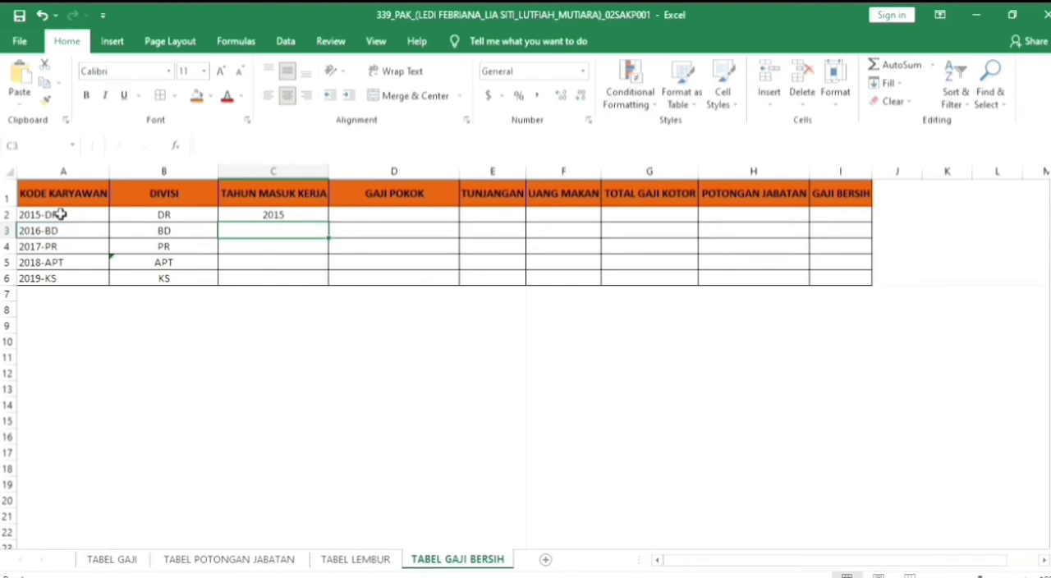
click(279, 217)
drag(326, 221, 326, 281)
Step: Enter a VLOOKUP formula in D2 that looks up B2 in the absolute range 'TABEL GAJI'!$A$3:$D$7
click(356, 215)
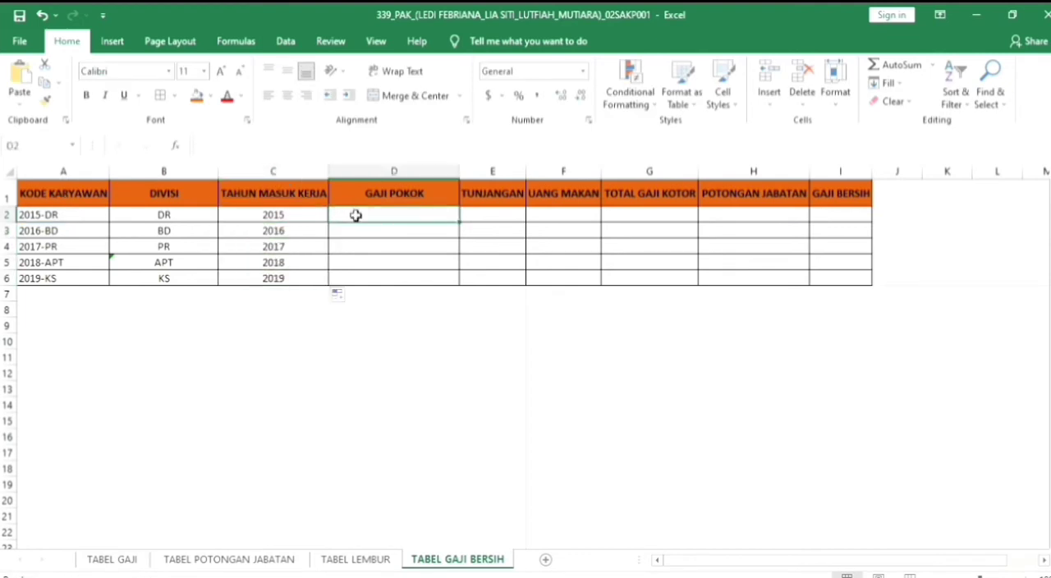
text(=VLO)
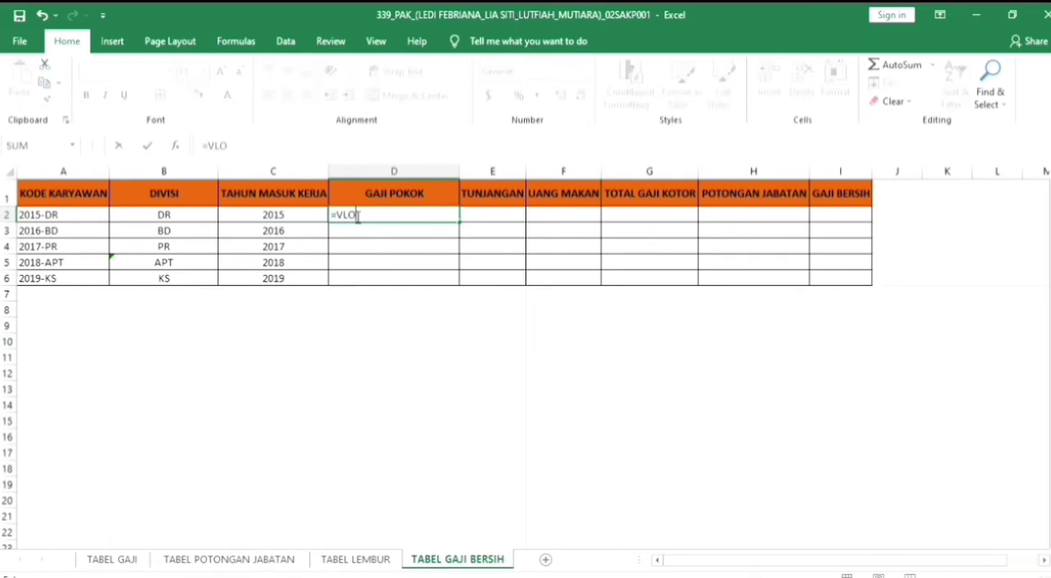
text(OKUP()
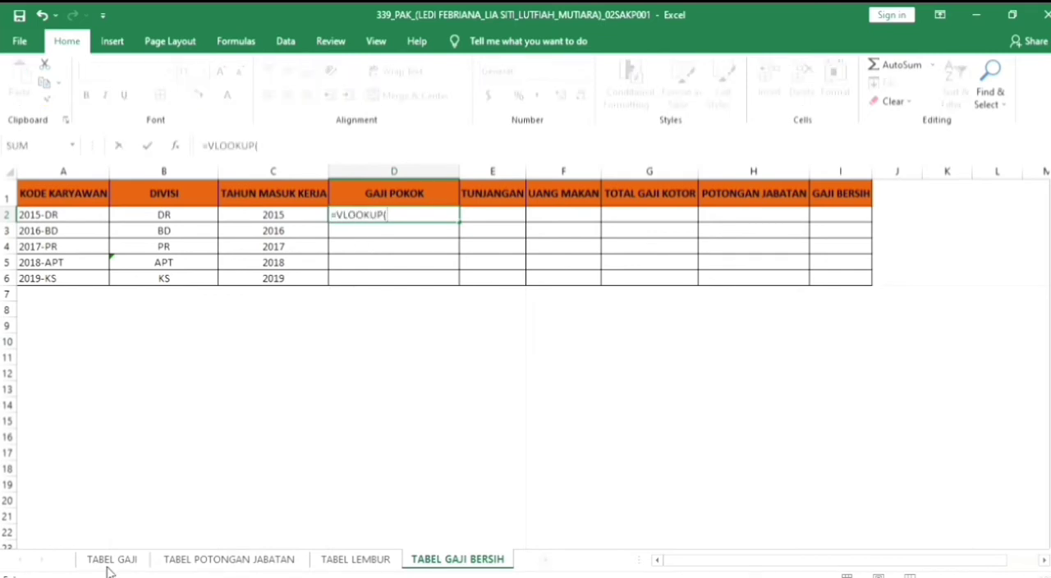
click(116, 215)
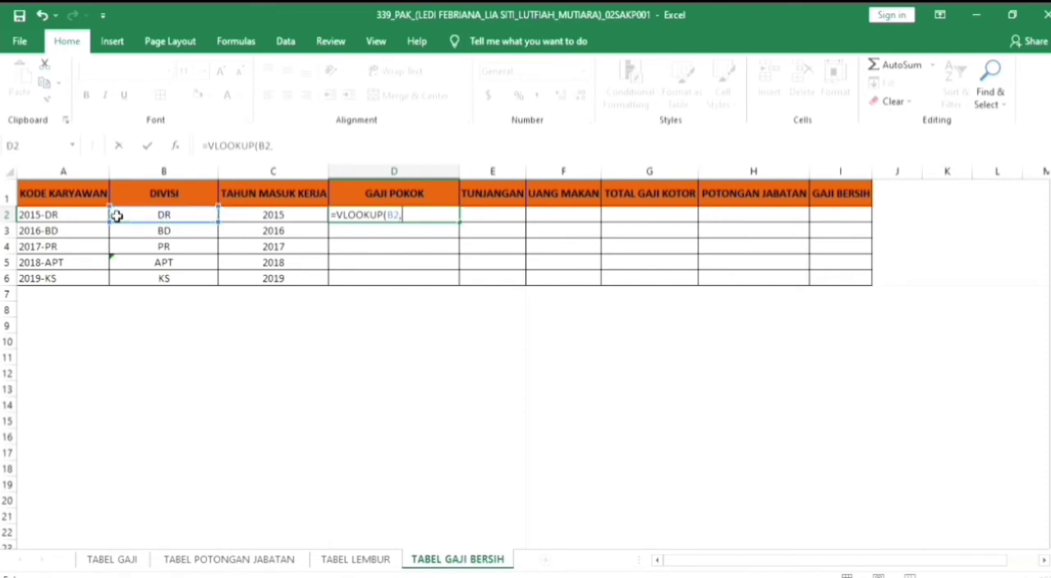
text(,)
click(107, 557)
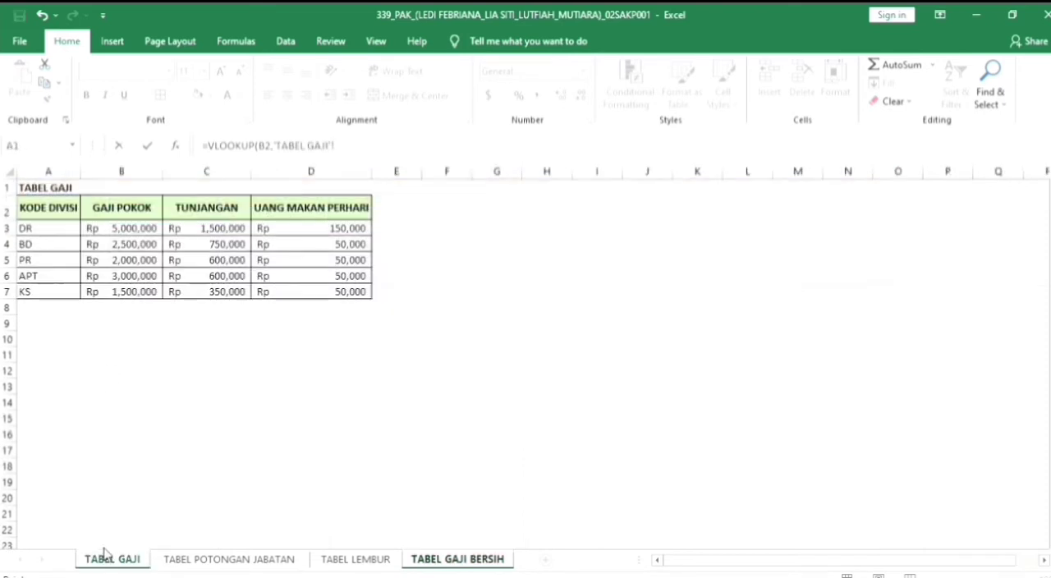
drag(54, 232, 314, 286)
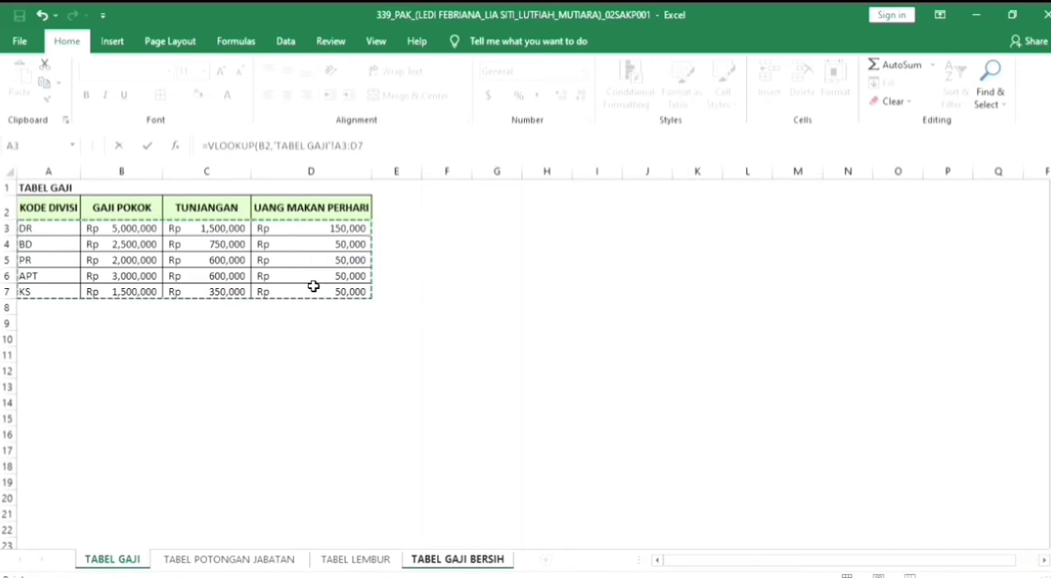
key(F4)
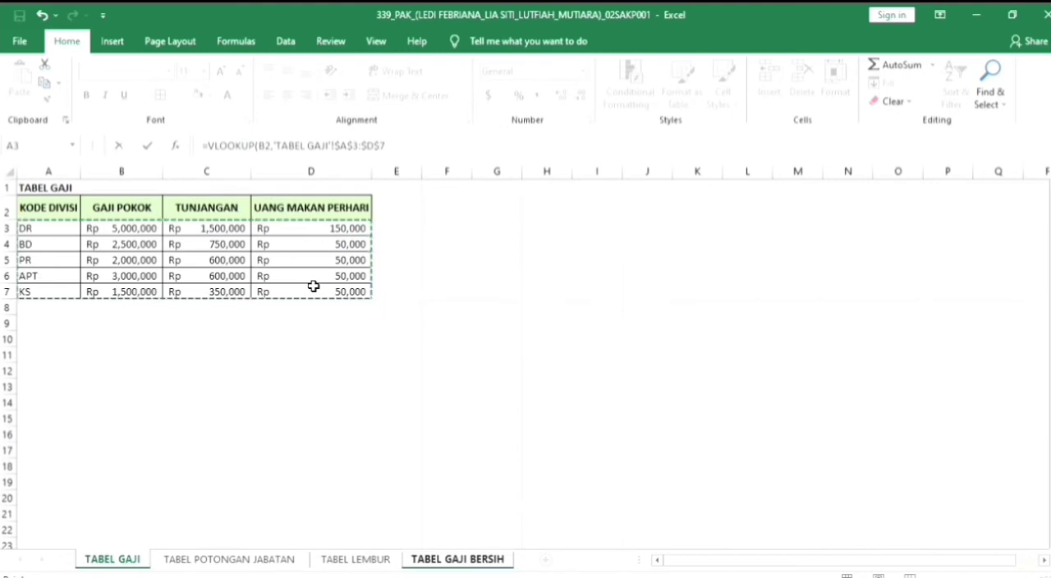
text(,2,0)
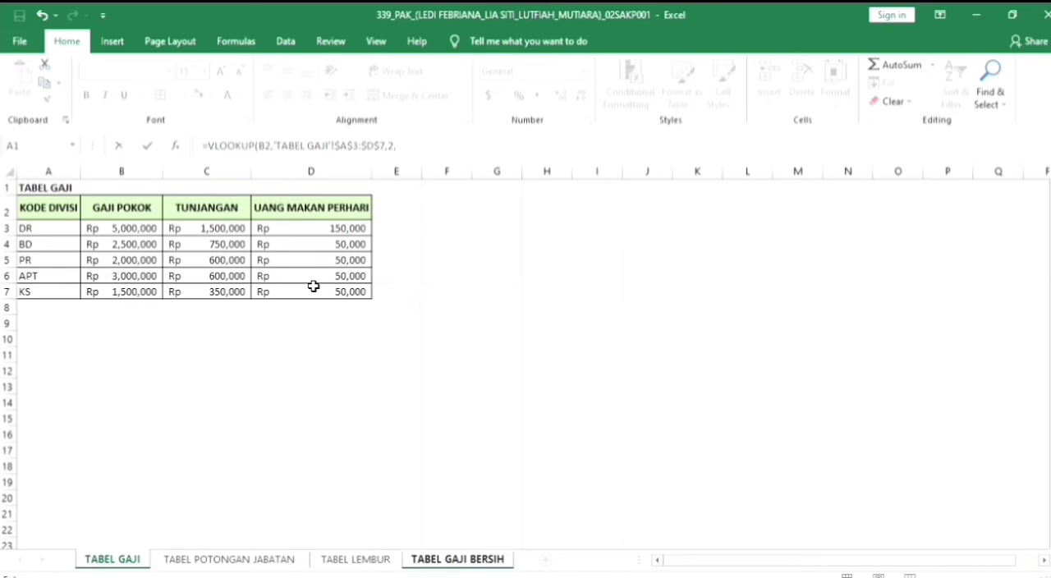
Step: Complete the D2 VLOOKUP with column index 2 and match type 0, and fill the formula down to D6
text(0)
key(Return)
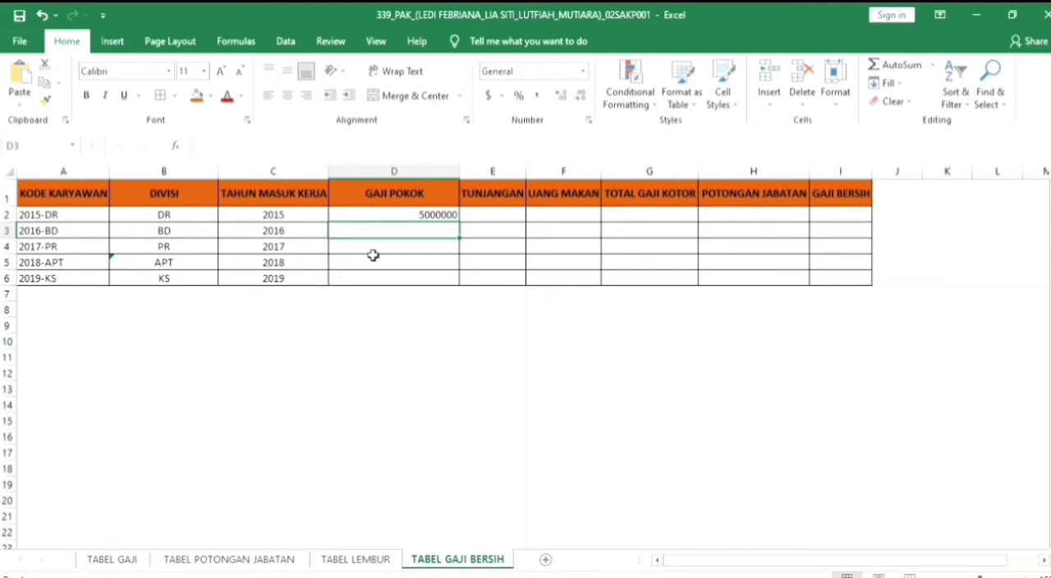
click(410, 216)
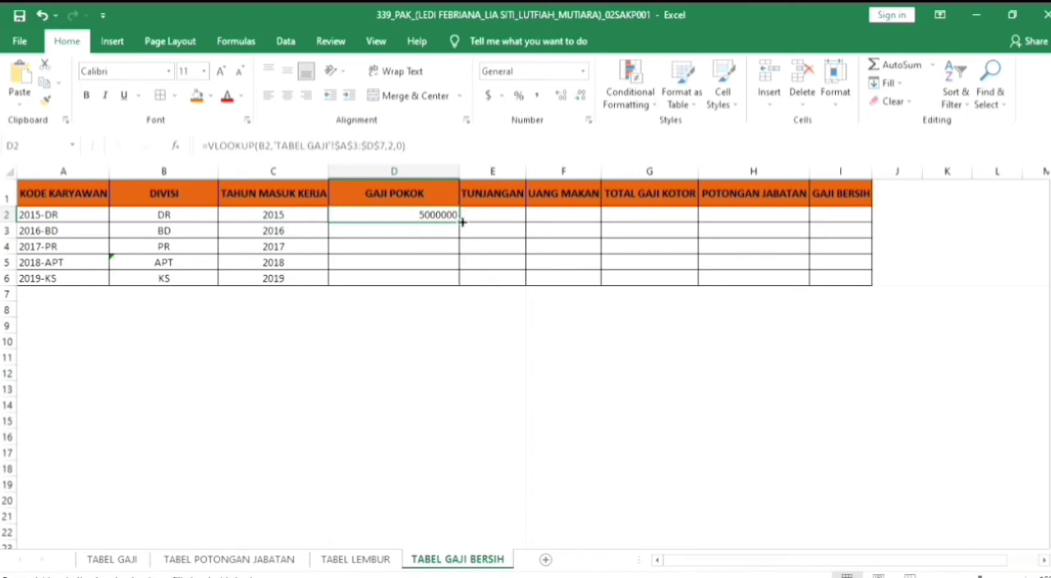
drag(462, 222, 463, 278)
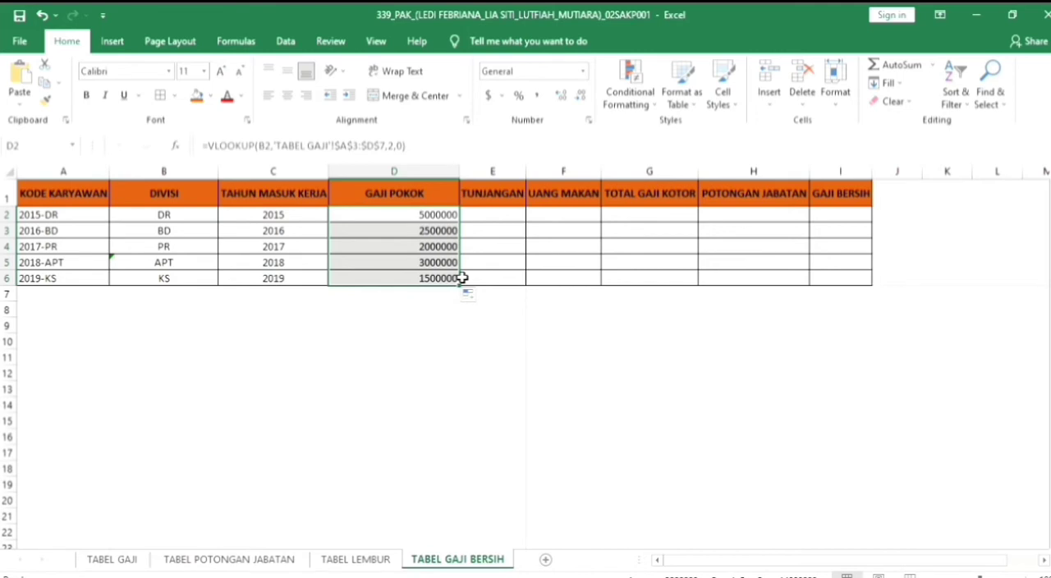
Step: Widen the TUNJANGAN column and start a VLOOKUP in E2 that looks up B2 in the absolute range 'TABEL GAJI'!$A$3:$D$7
double_click(526, 179)
click(485, 212)
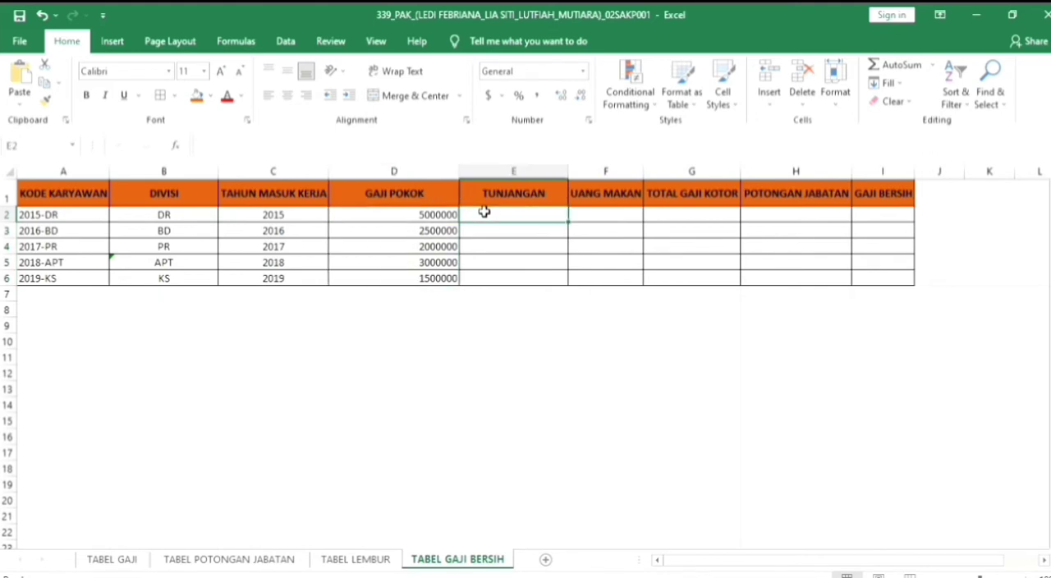
text(=VLOOK)
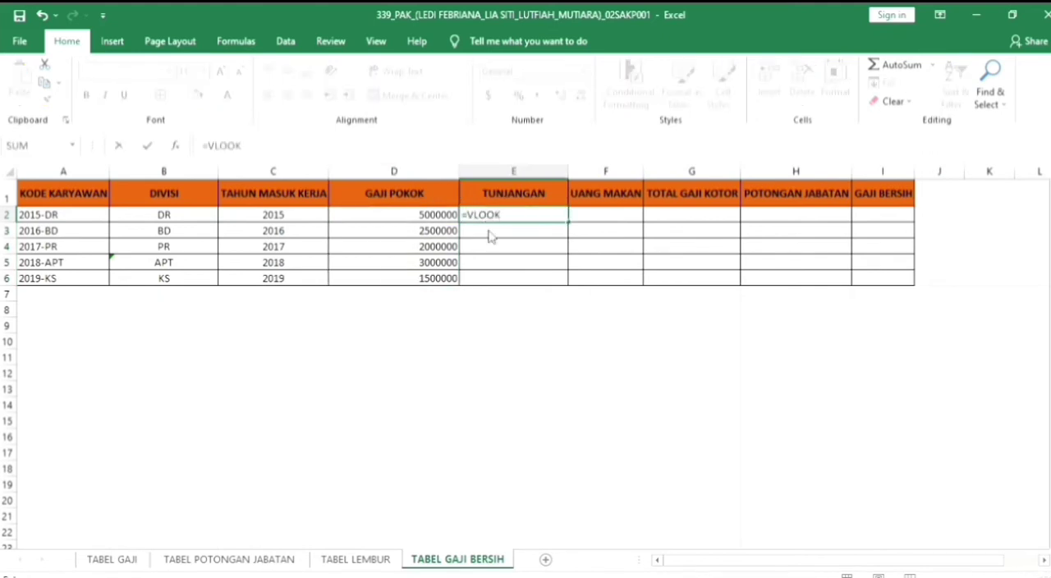
text(UP()
click(166, 211)
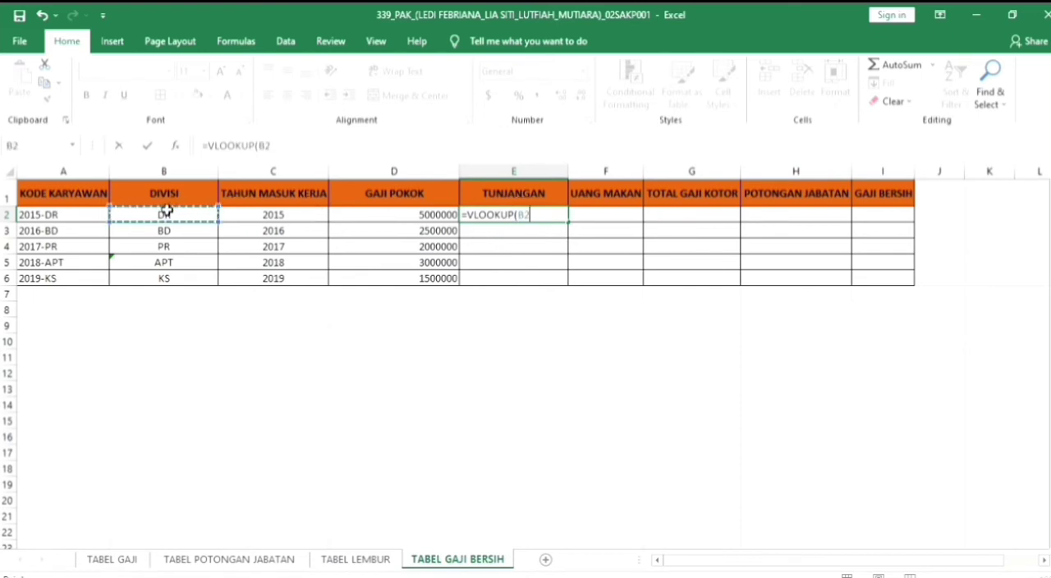
text(,)
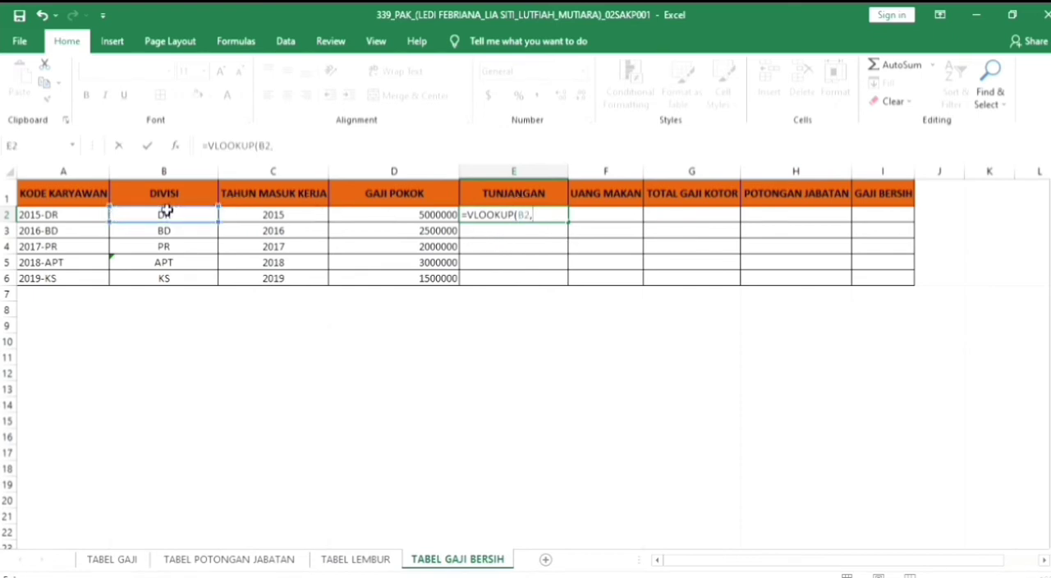
click(105, 559)
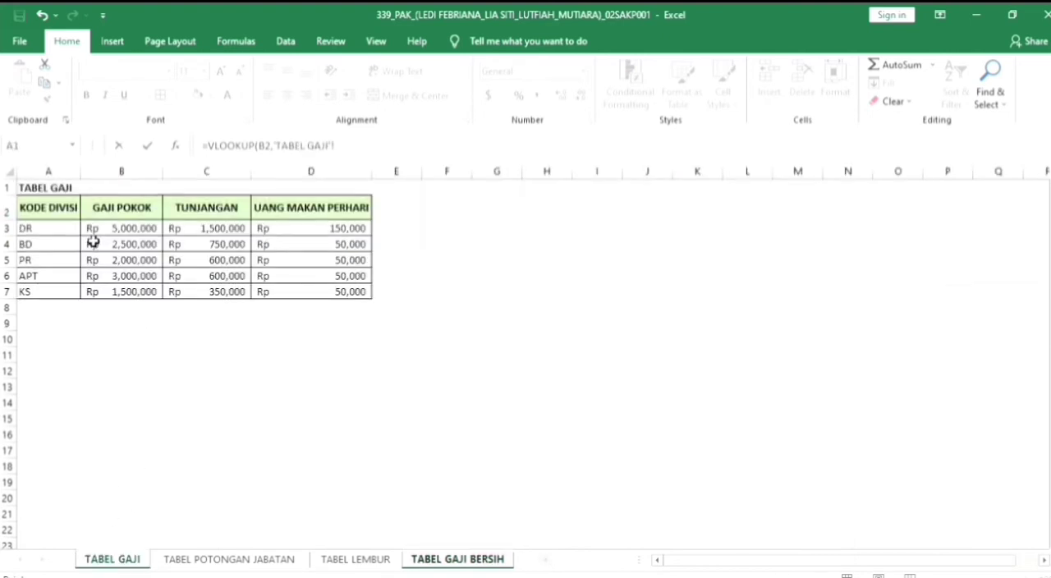
drag(54, 226, 331, 291)
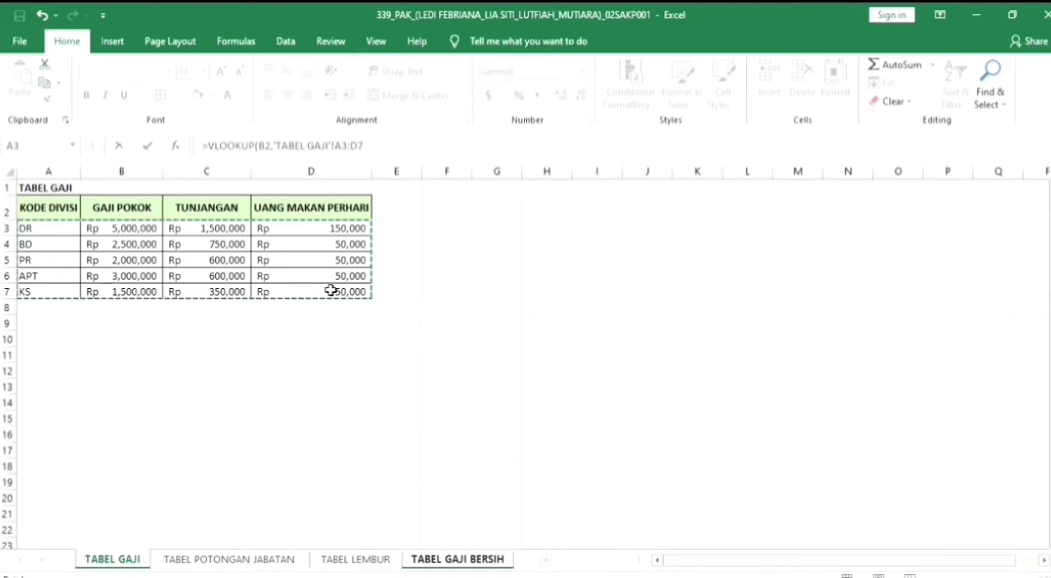
key(F4)
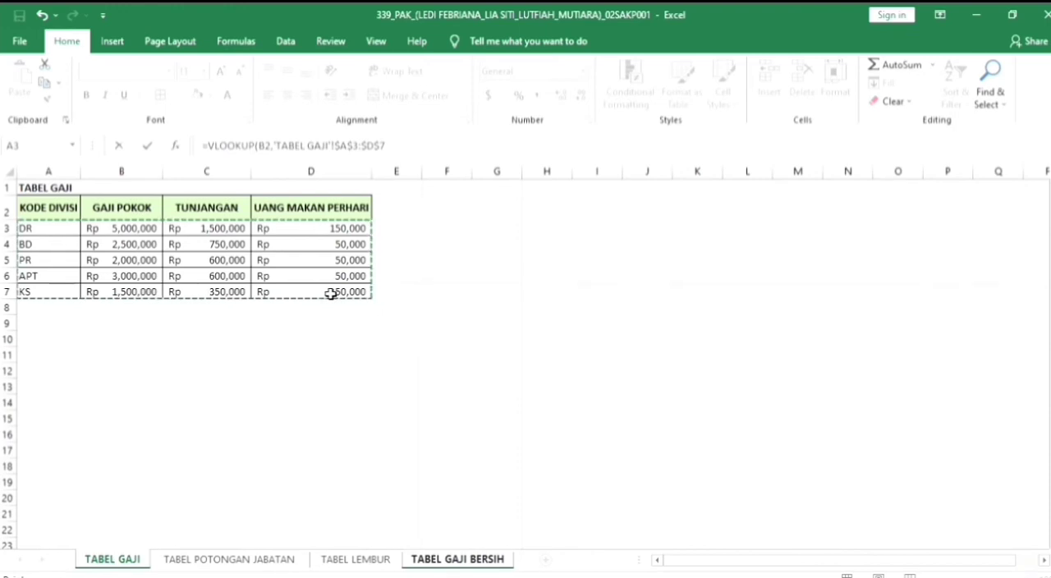
Step: Complete the E2 VLOOKUP with column index 3 and match type 0, and fill the formula down to E6
text(,)
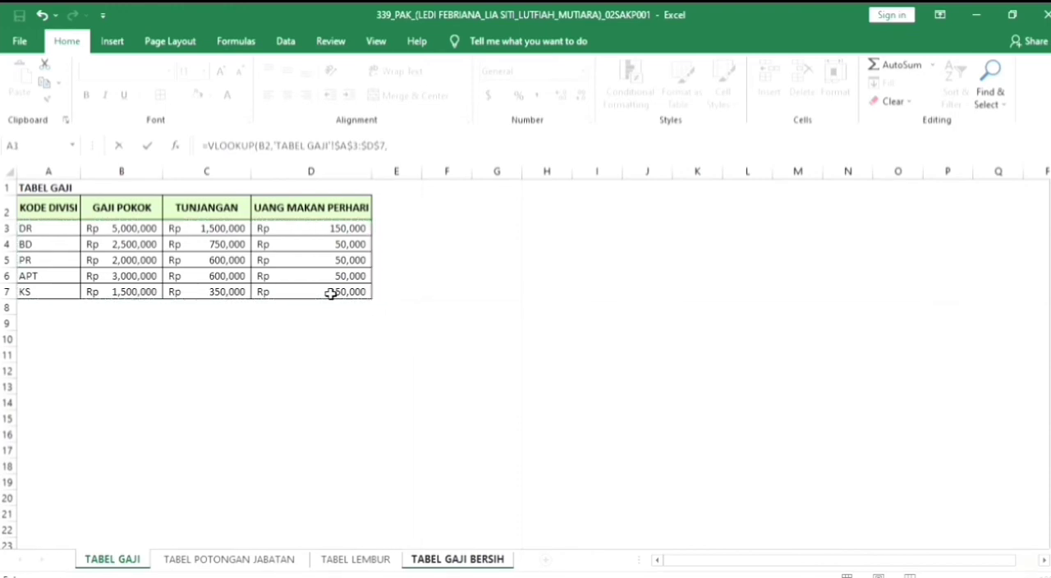
text(3,0)
key(Return)
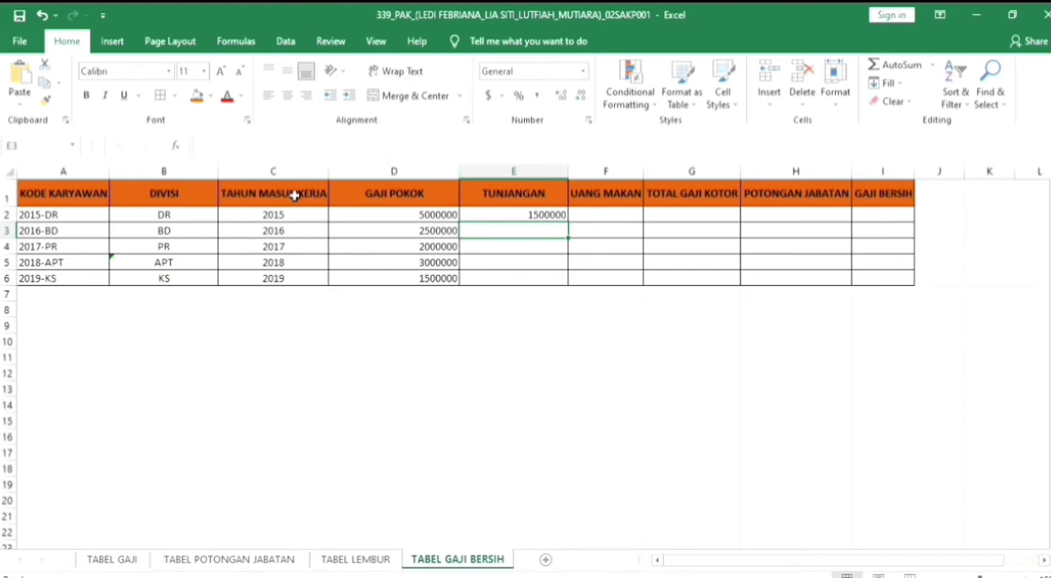
click(483, 215)
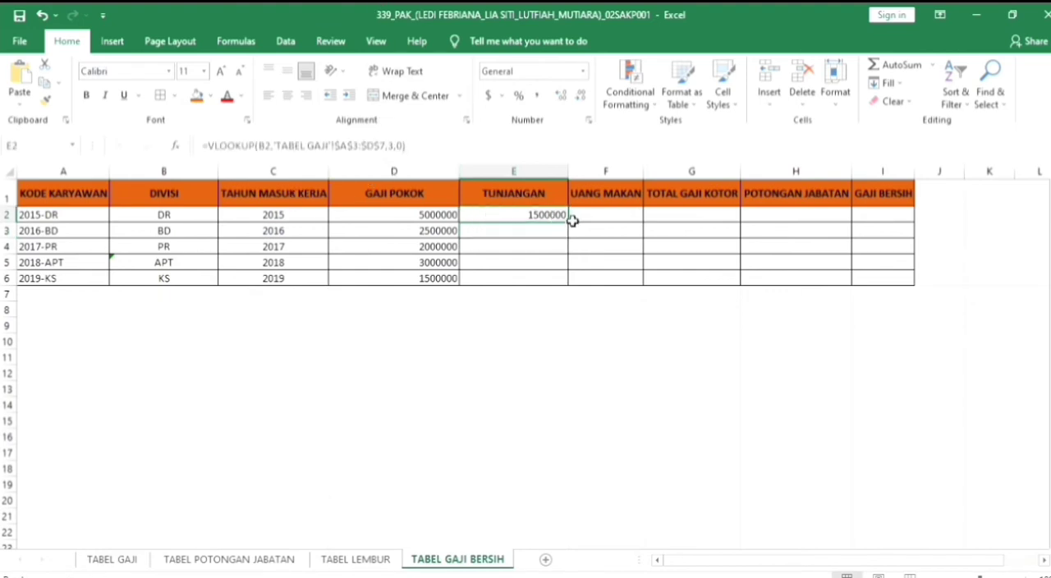
drag(567, 220, 570, 276)
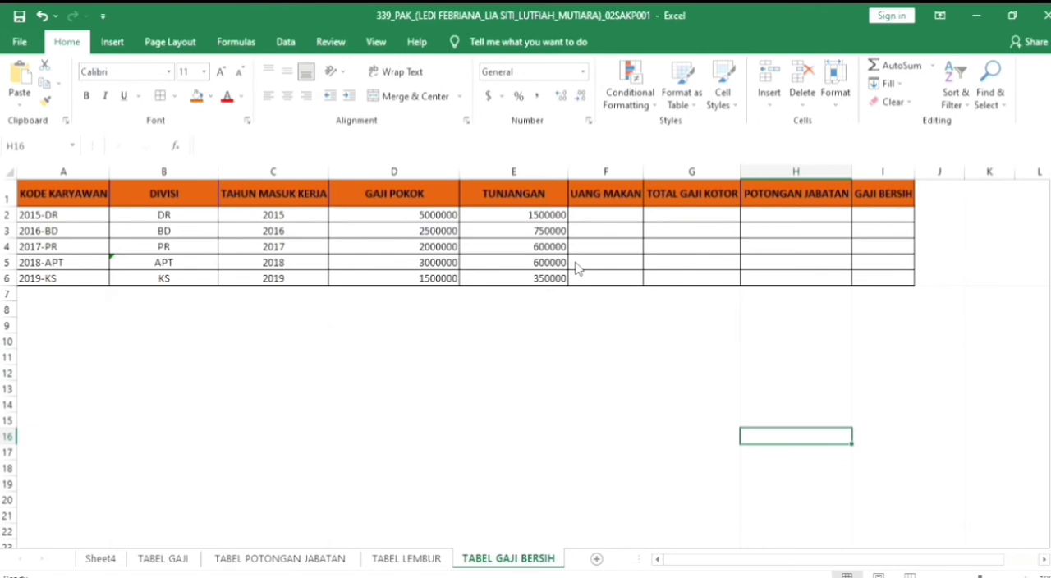
Step: Start a VLOOKUP in F2 under UANG MAKAN that looks up B2 in the absolute range 'TABEL GAJI'!$A$3:$D$7
click(613, 200)
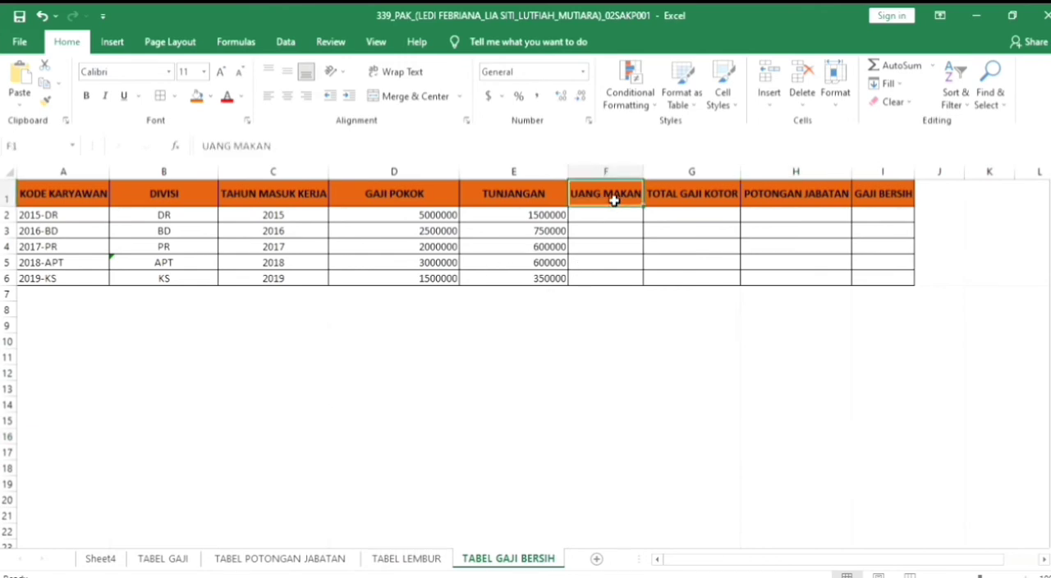
drag(614, 199, 615, 275)
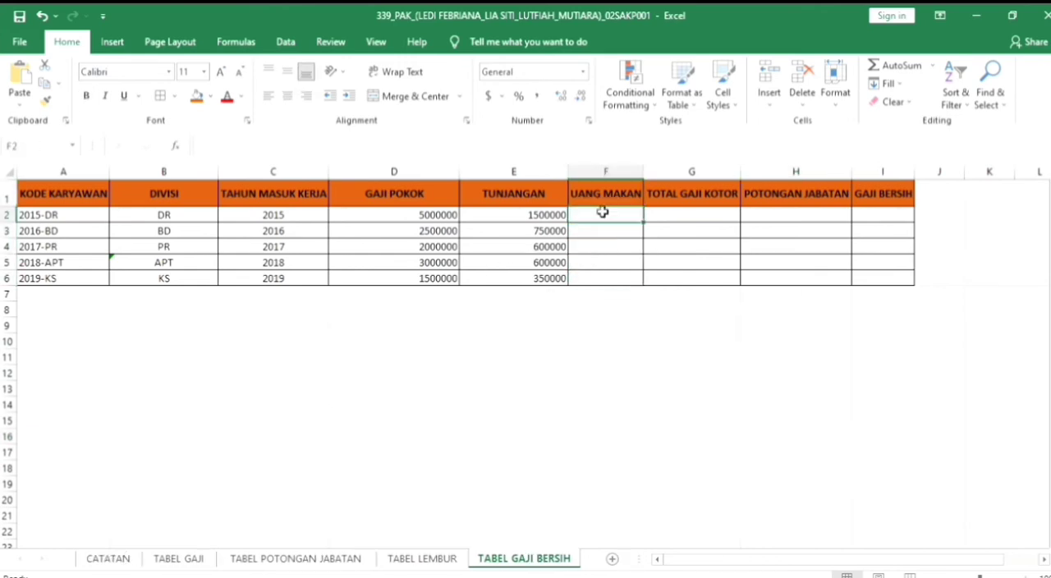
text(=vlook)
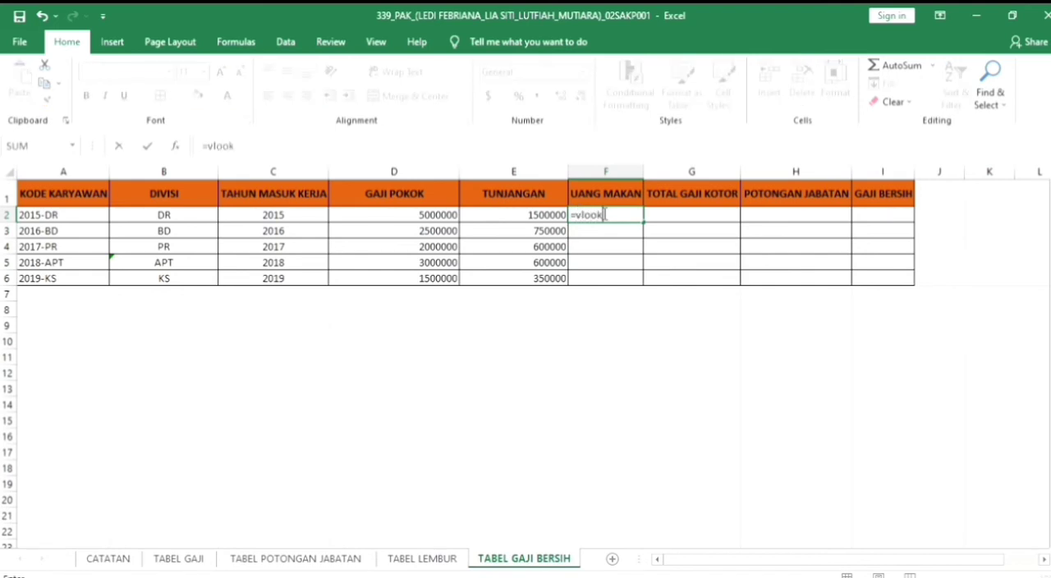
key(Tab)
click(190, 212)
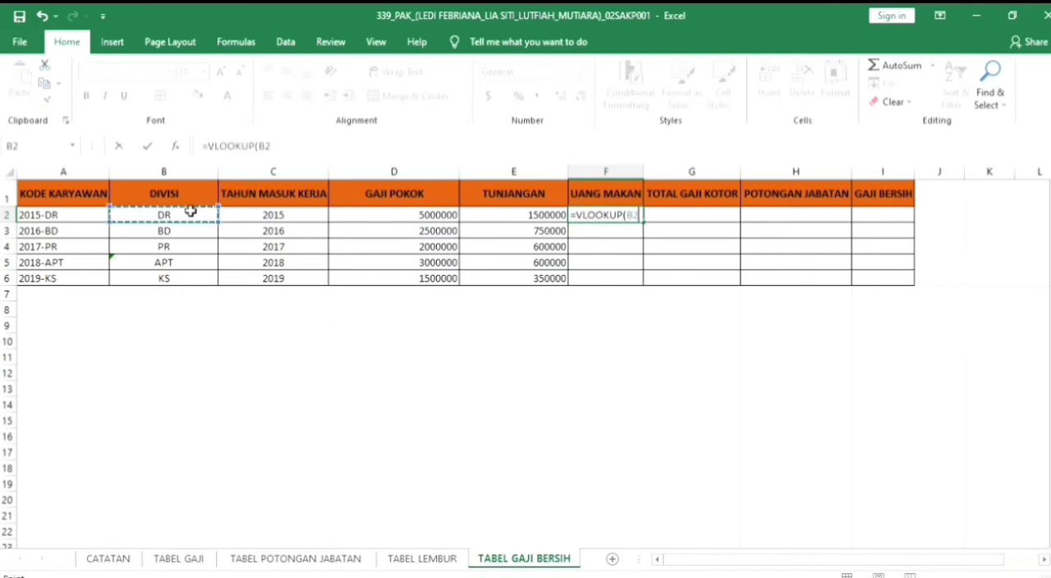
text(,)
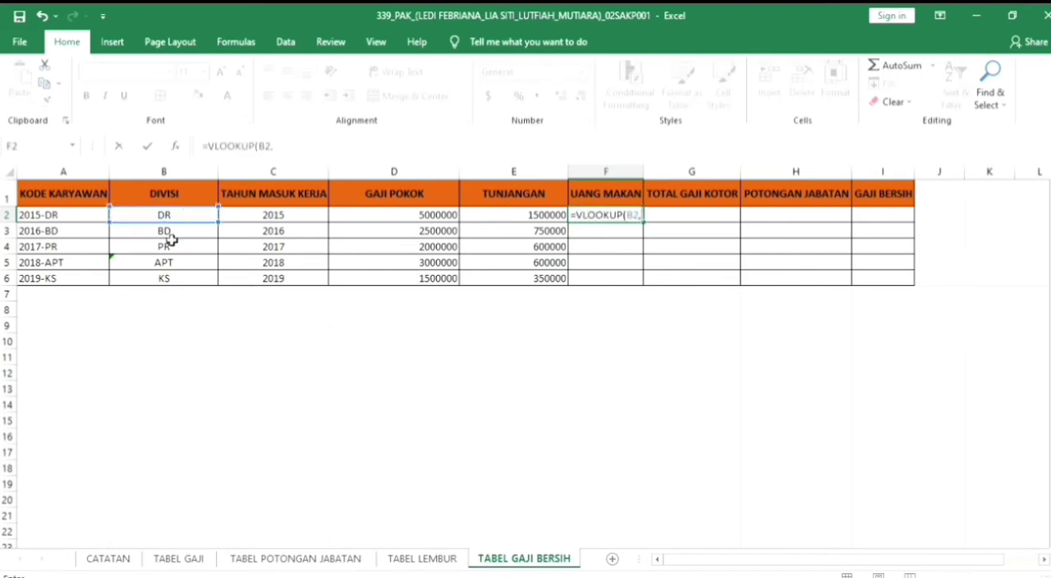
click(150, 560)
drag(50, 231, 304, 286)
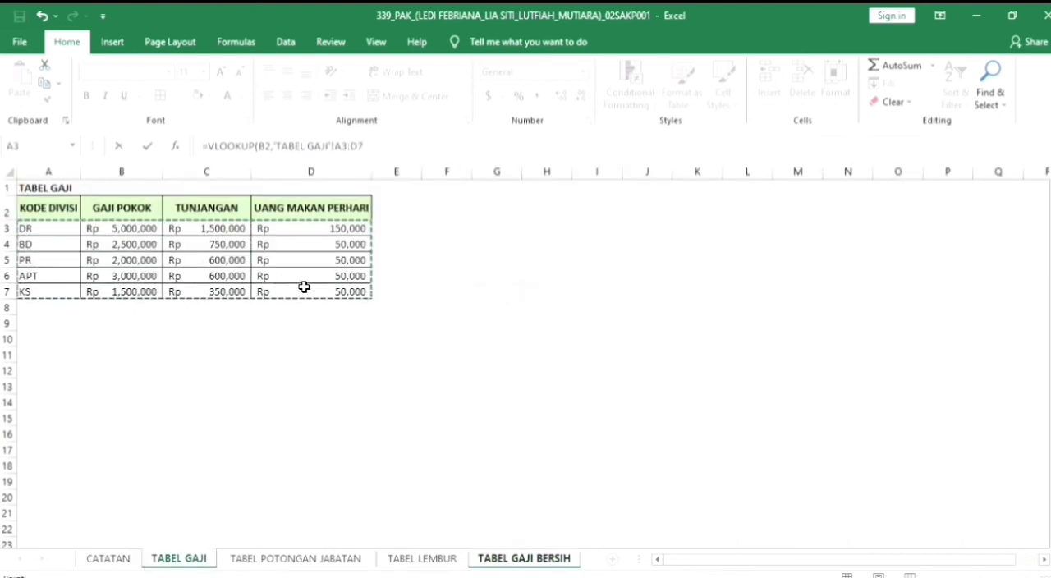
key(F4)
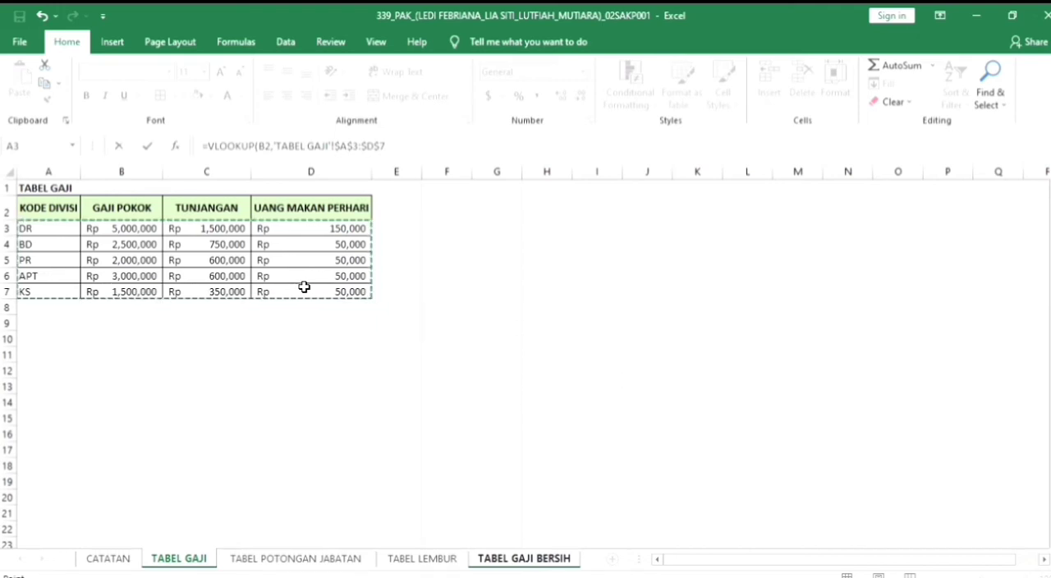
text(,)
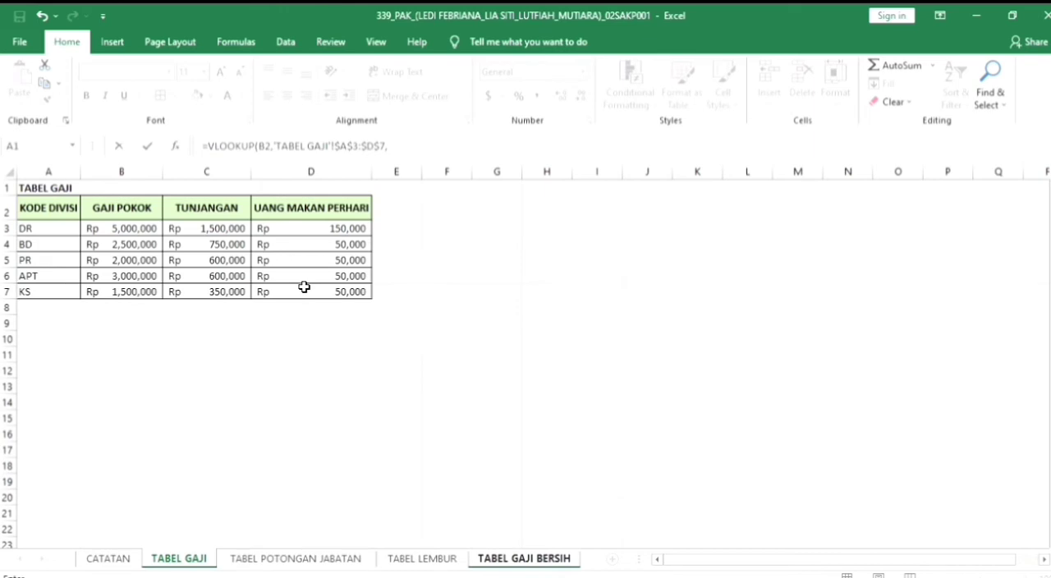
text(4,0)000000)
Step: Complete the F2 VLOOKUP with column index 4 and match type 0, multiply it by 26, and fill the formula down to F6
key(BackSpace)
key(BackSpace)
key(BackSpace)
key(BackSpace)
key(BackSpace)
key(BackSpace)
text(*26)
key(Return)
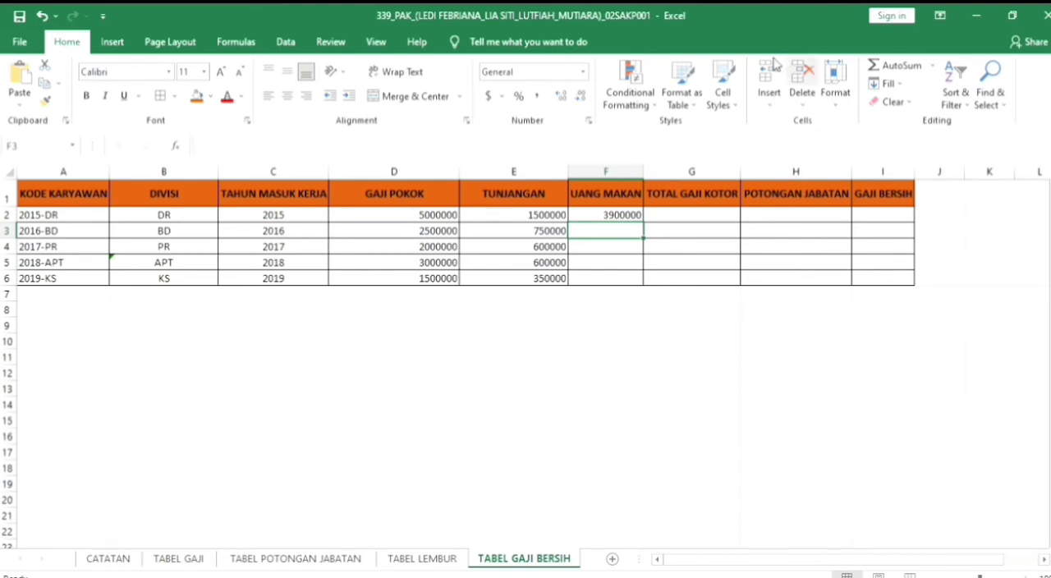
click(615, 213)
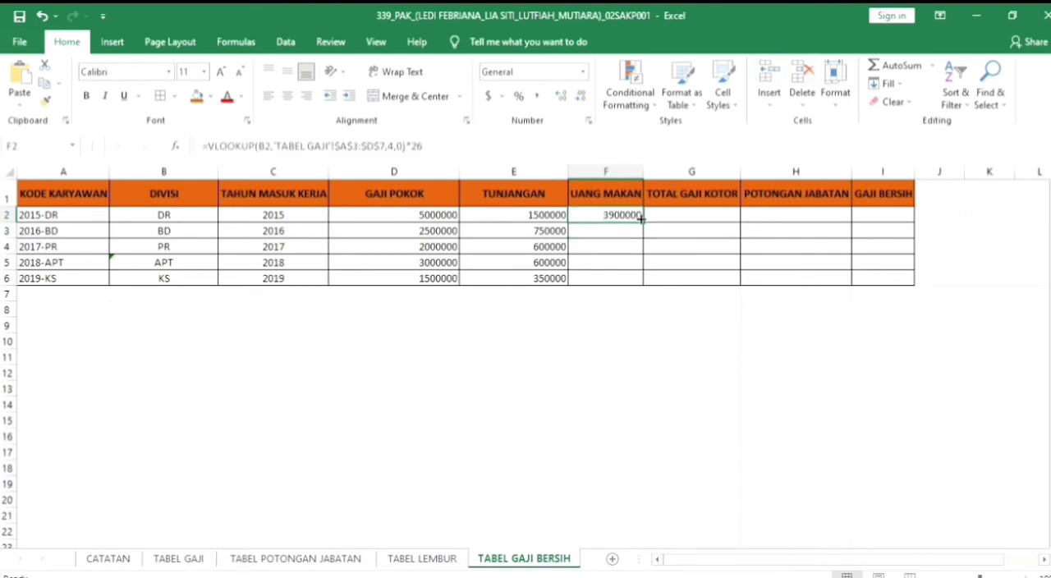
drag(641, 220, 641, 282)
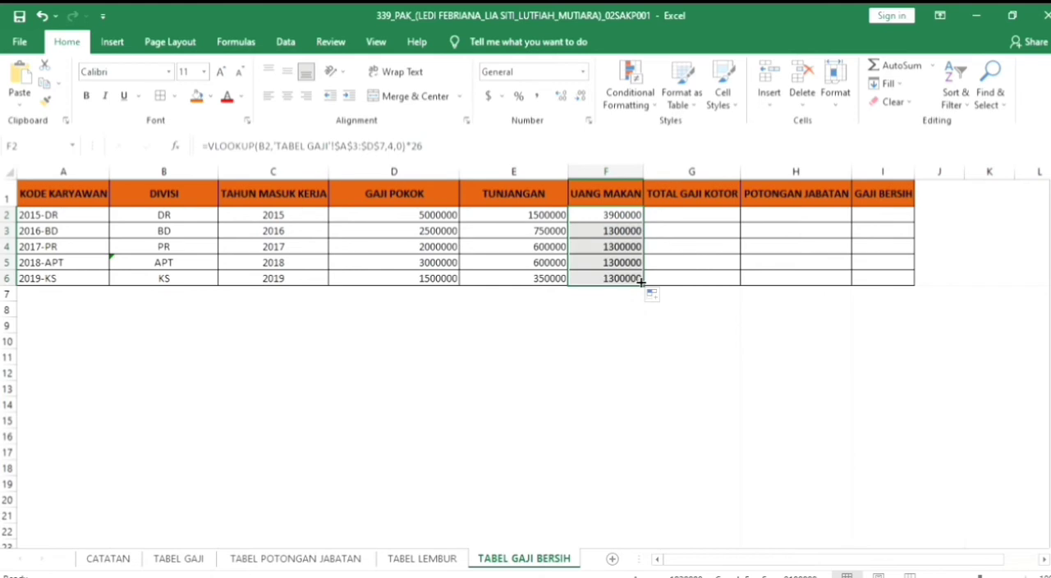
Step: Enter =SUM(D2:F2) in G2 under TOTAL GAJI KOTOR, and fill the formula down to G6
click(694, 204)
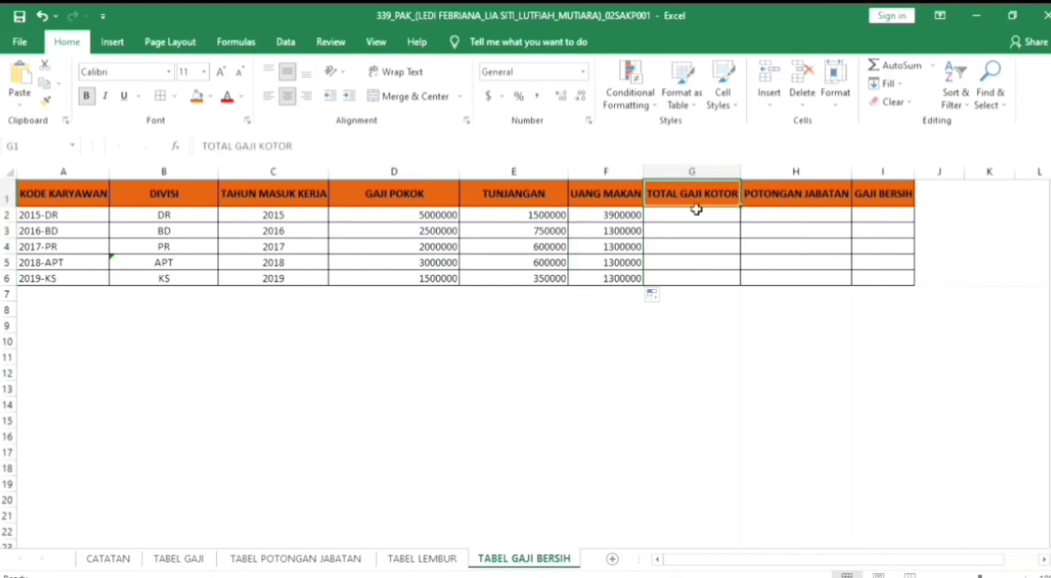
click(696, 212)
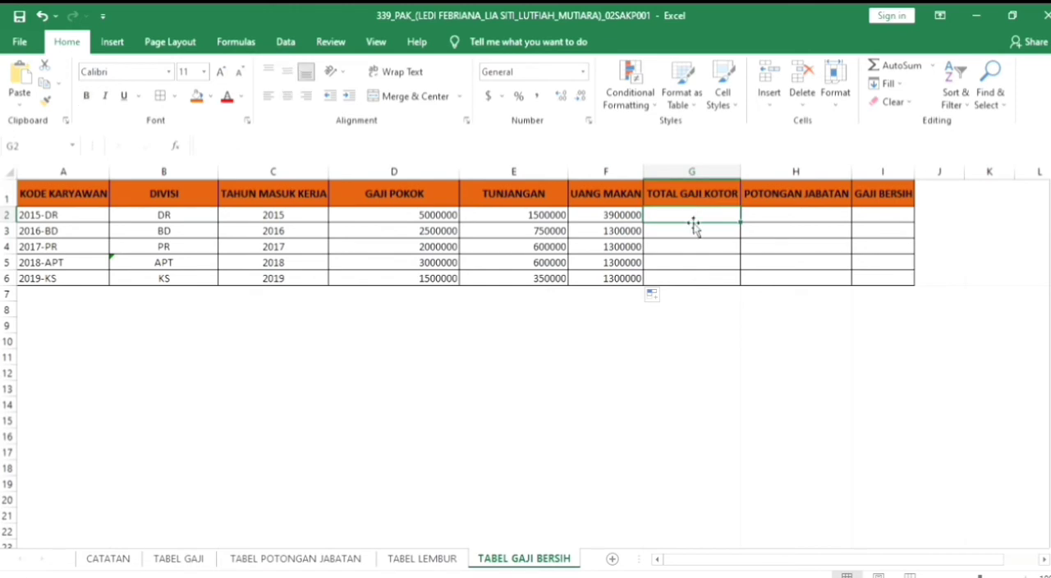
text(=)
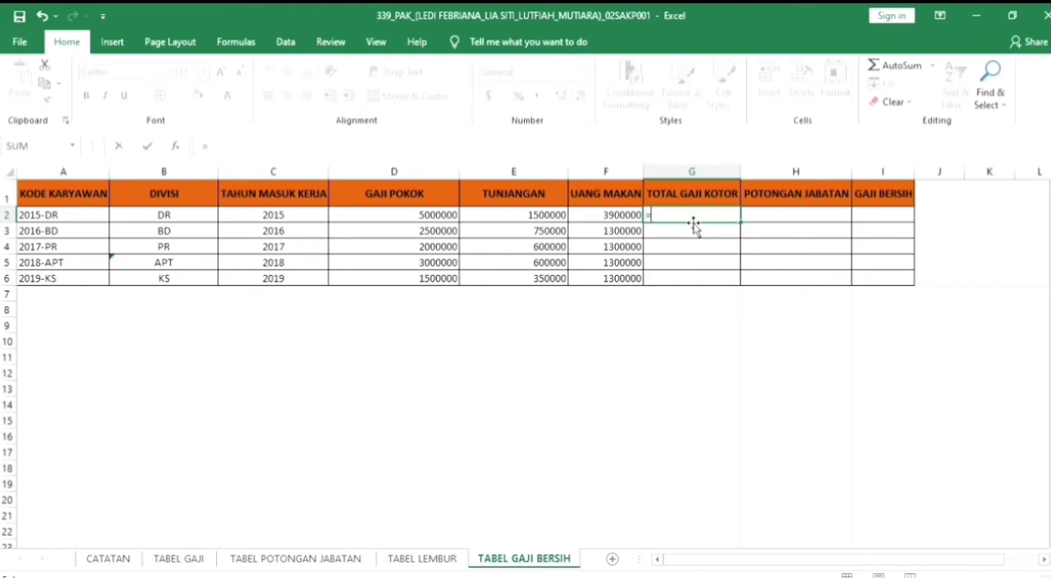
text(sum()
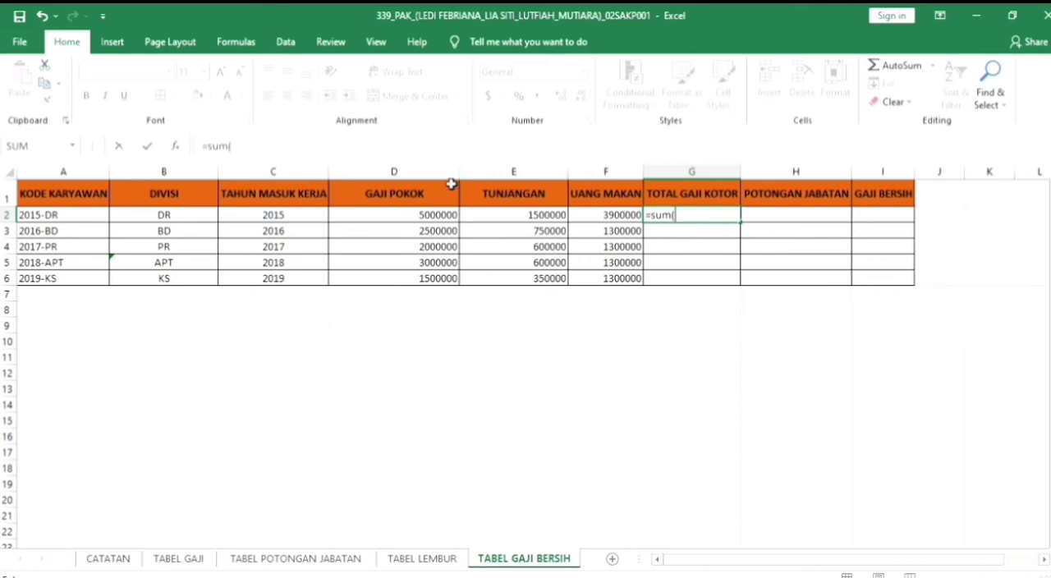
drag(436, 214, 608, 216)
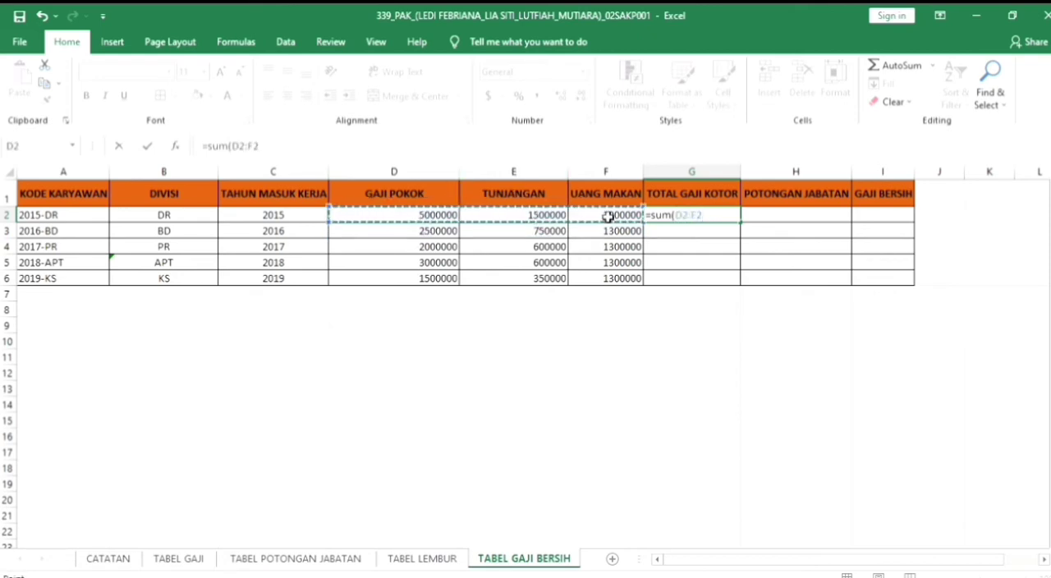
text())
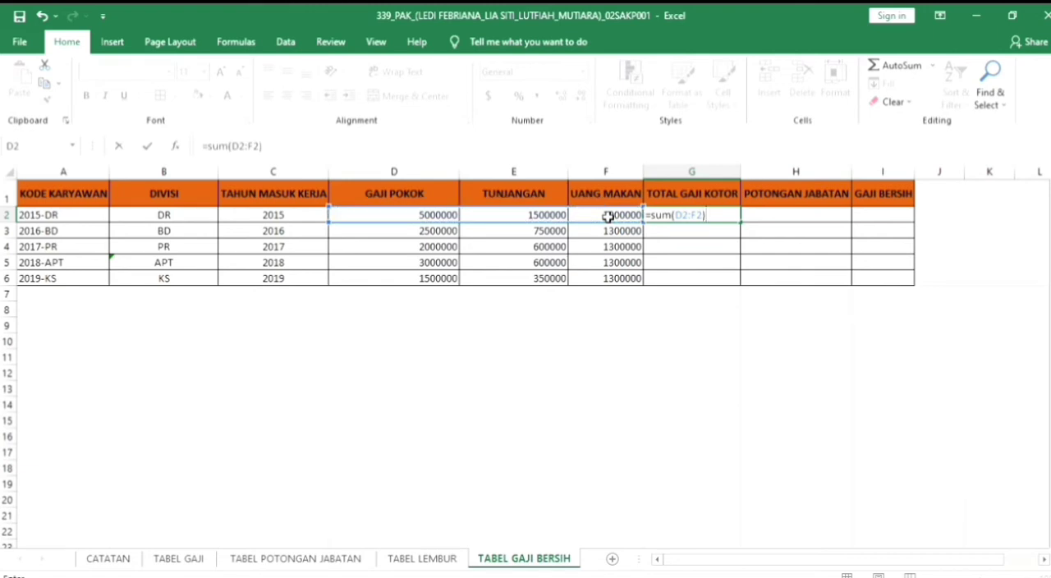
key(Return)
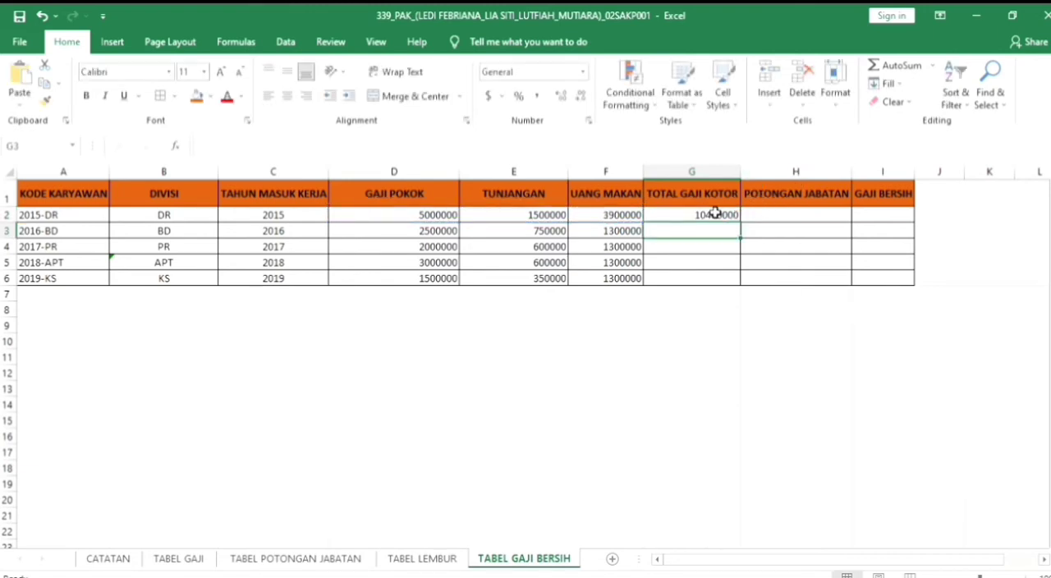
click(715, 212)
drag(741, 221, 740, 285)
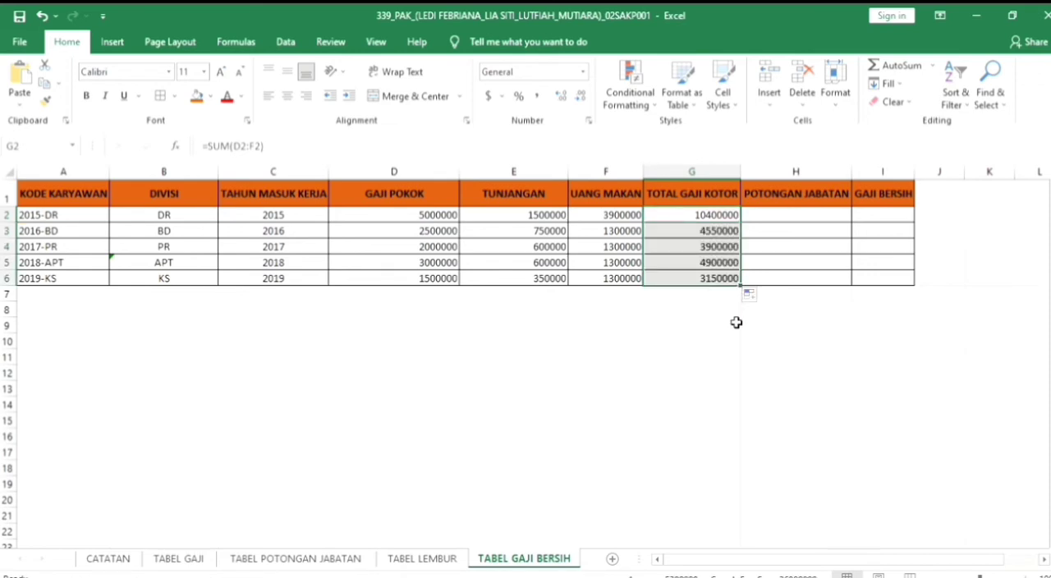
click(736, 323)
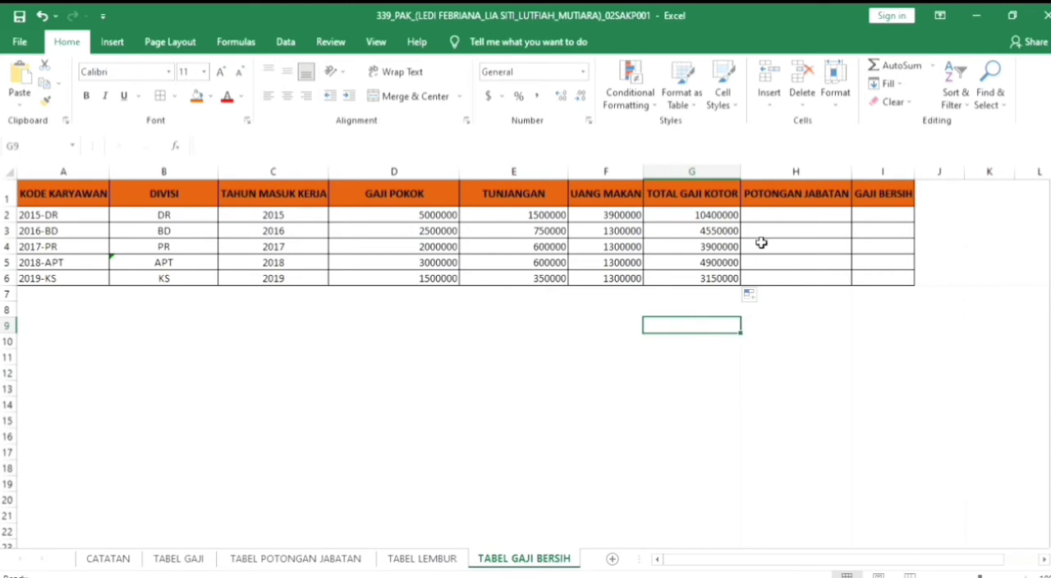
Step: Start an HLOOKUP in H2 under POTONGAN JABATAN that looks up B2 in the absolute range 'TABEL POTONGAN JABATAN'!$B$2:$F$3
click(770, 212)
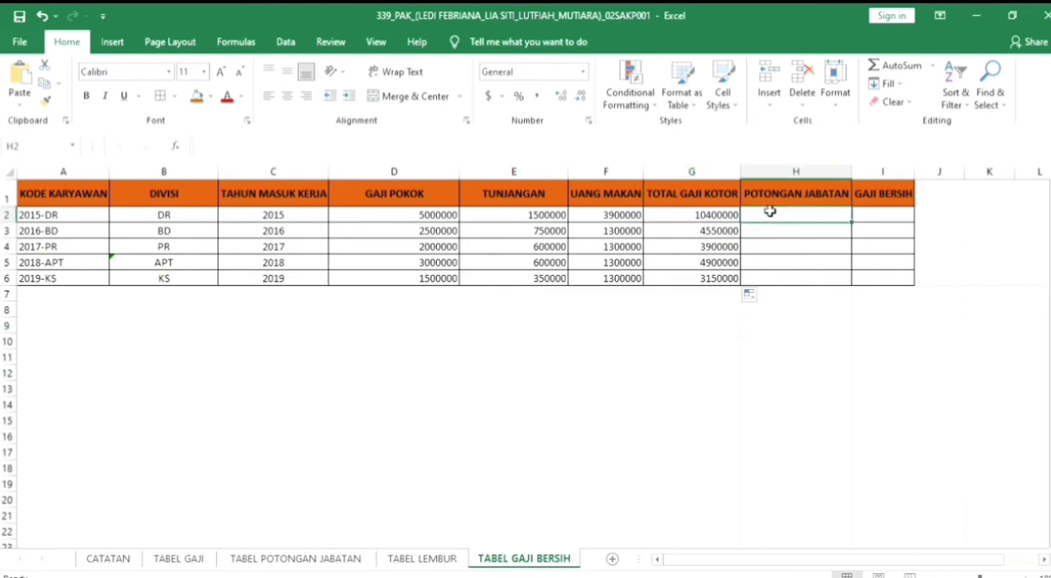
text(=)
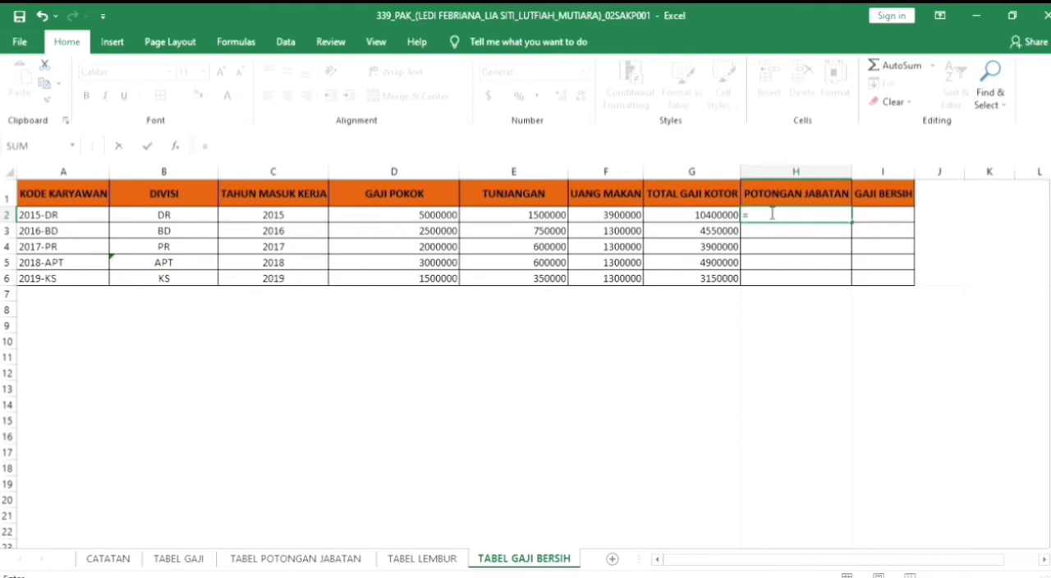
text(hloo)
double_click(776, 230)
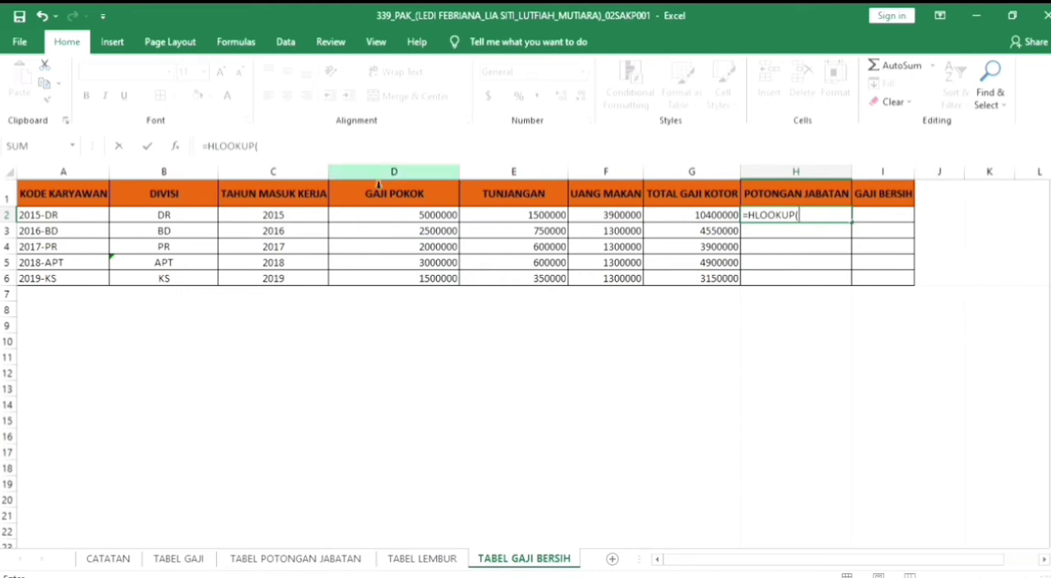
click(193, 214)
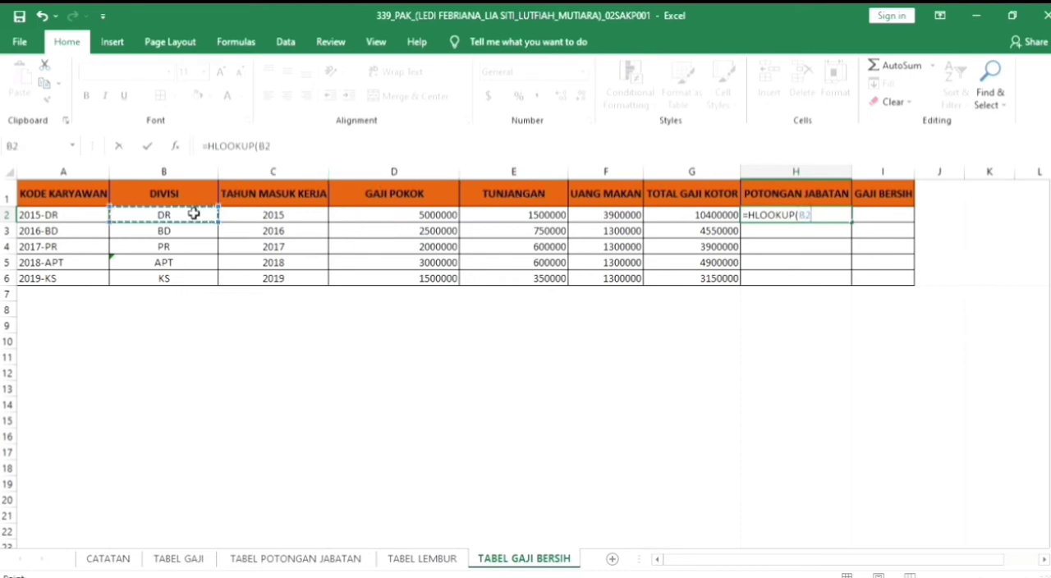
text(,)
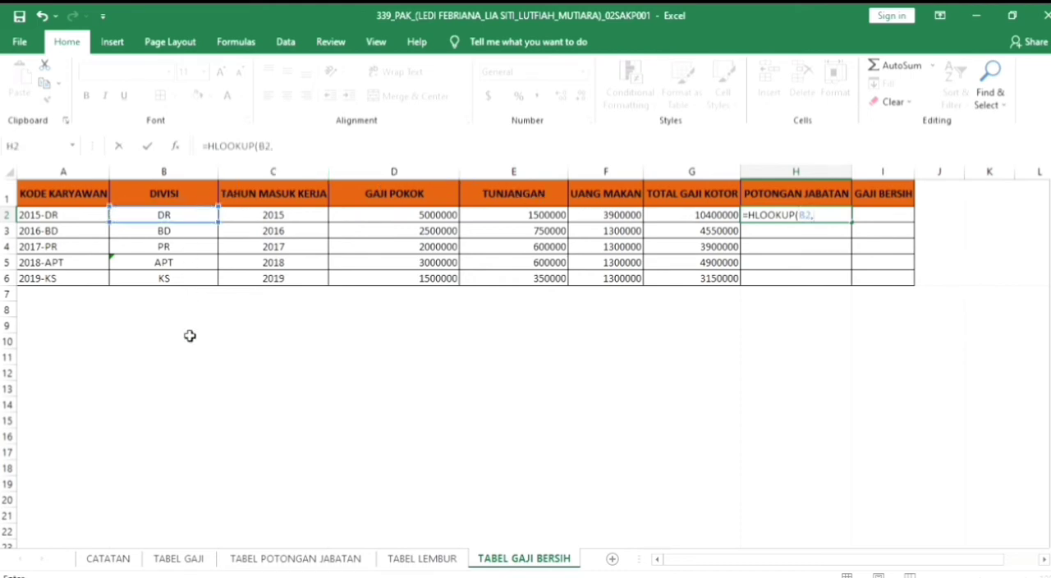
click(246, 556)
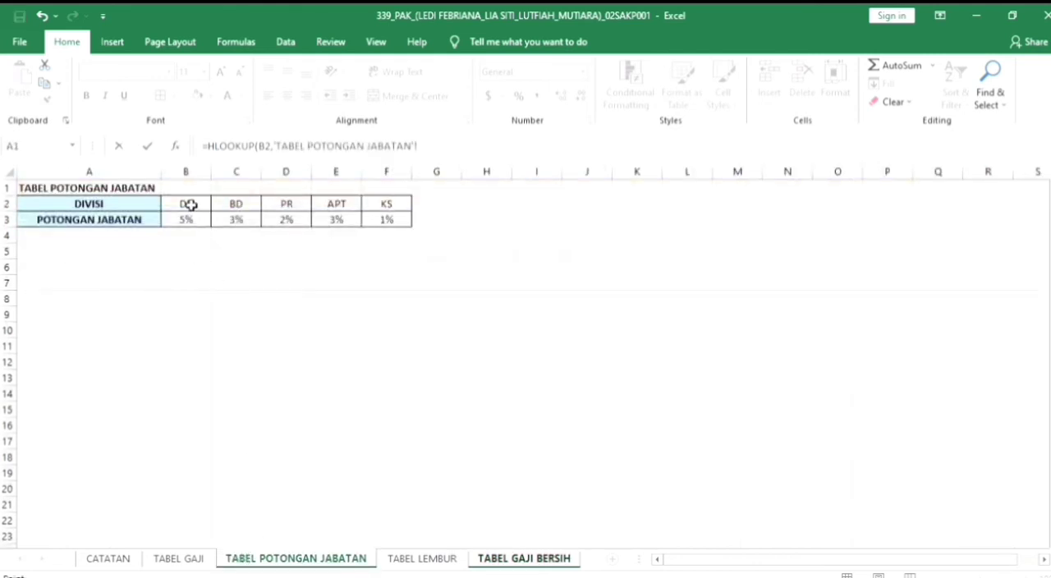
drag(190, 205, 369, 217)
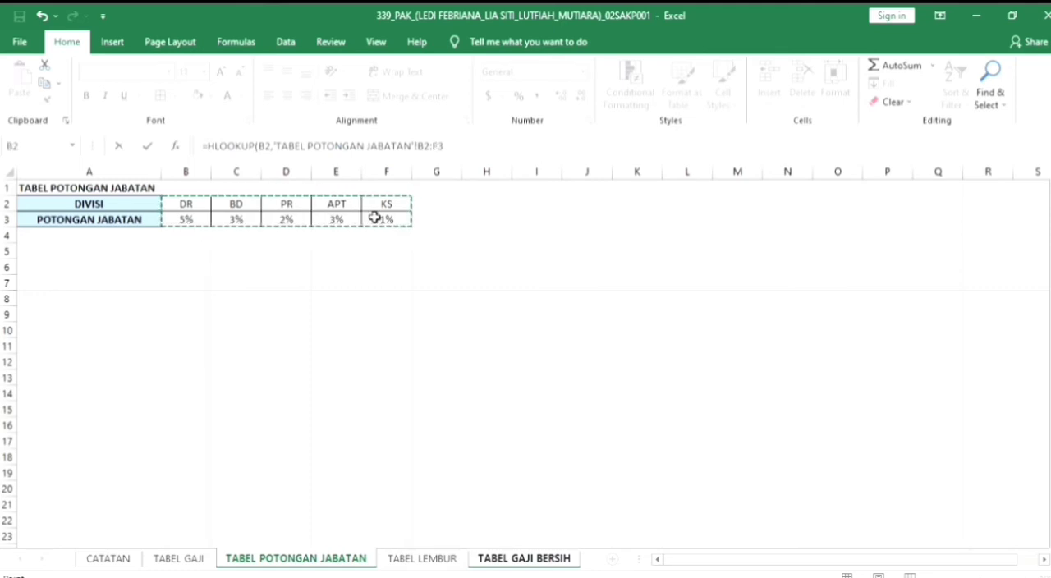
key(F4)
Step: Complete the H2 HLOOKUP with row index 2 and match type 0, multiply it by 'TABEL GAJI BERSIH'!G2, and fill the formula down to H6
text(,2,0)*)
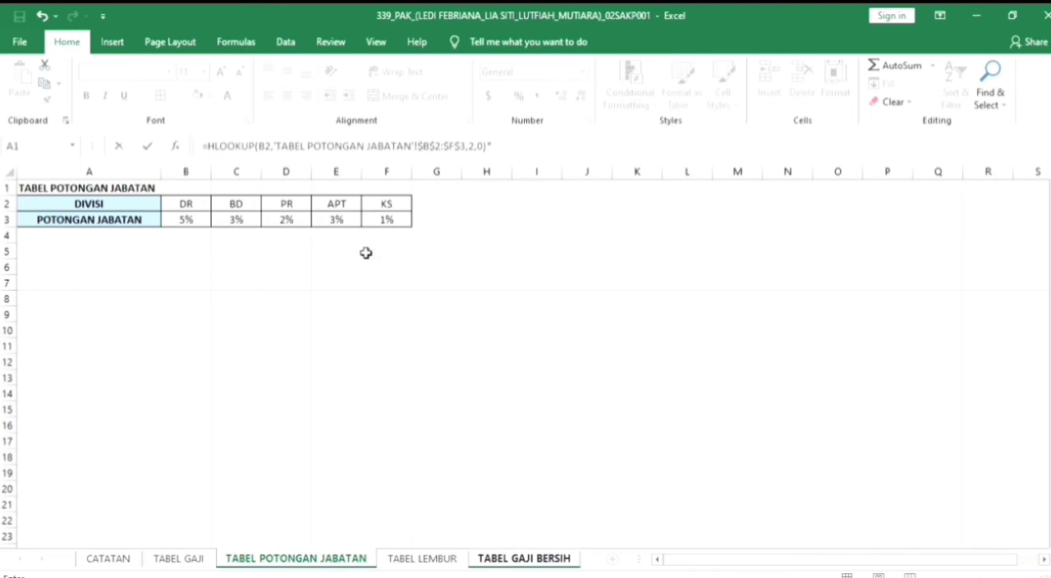
click(493, 559)
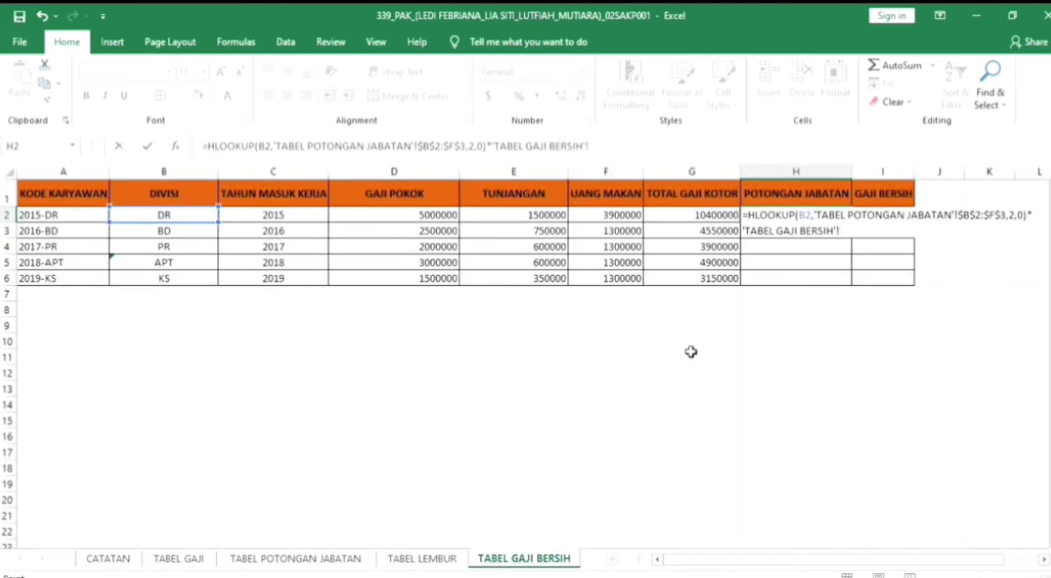
click(710, 215)
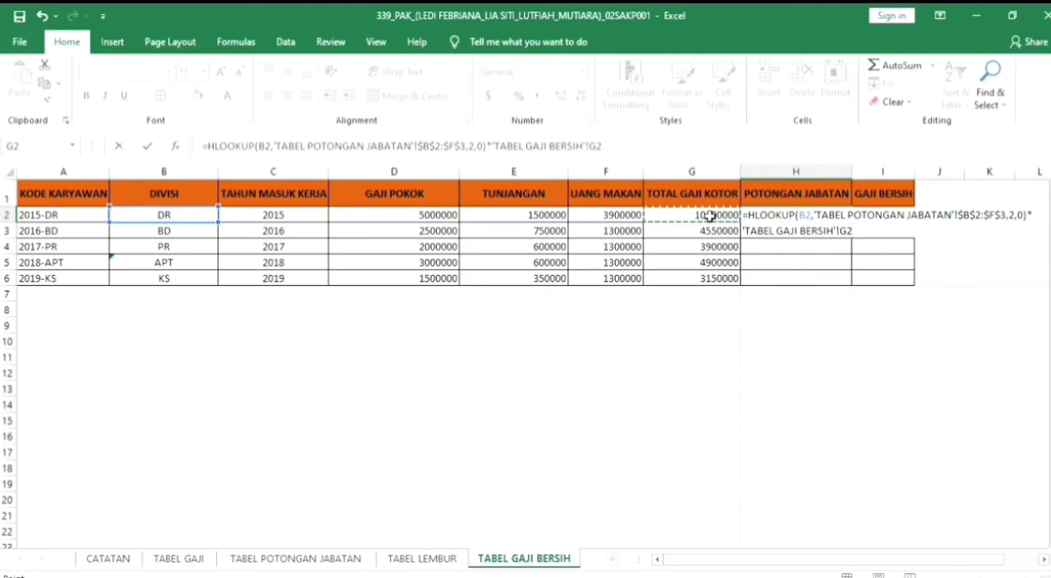
key(Return)
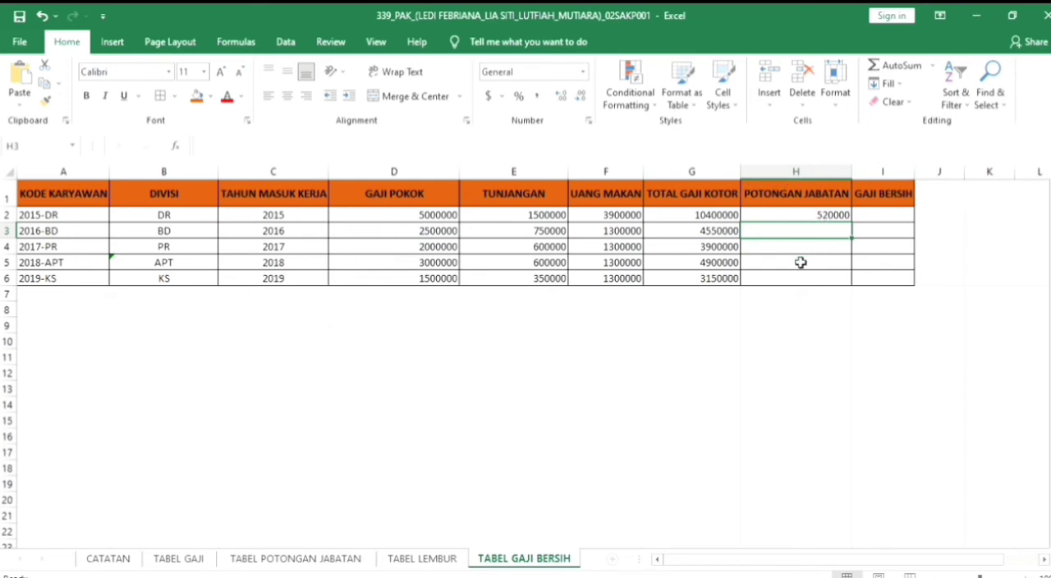
click(802, 216)
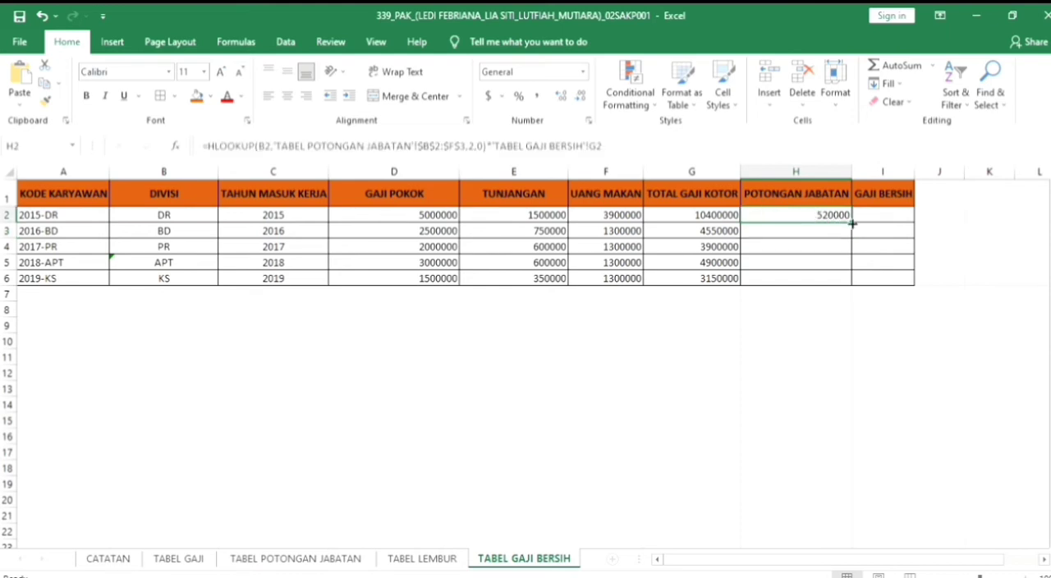
drag(853, 223, 854, 285)
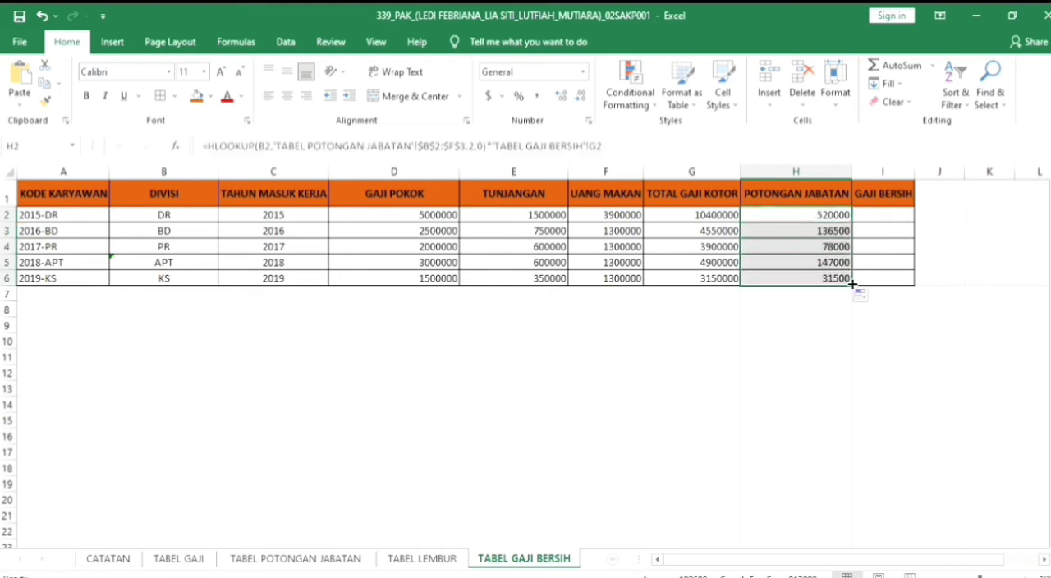
Step: Enter =G2-H2 in I2 under GAJI BERSIH, and fill the formula down to I6
click(890, 203)
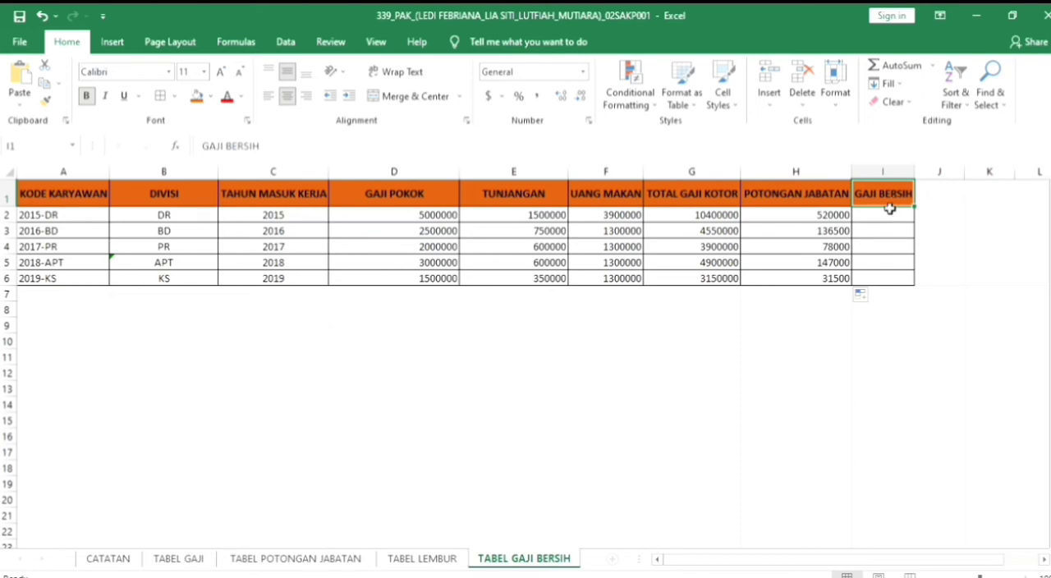
click(891, 212)
text(=)
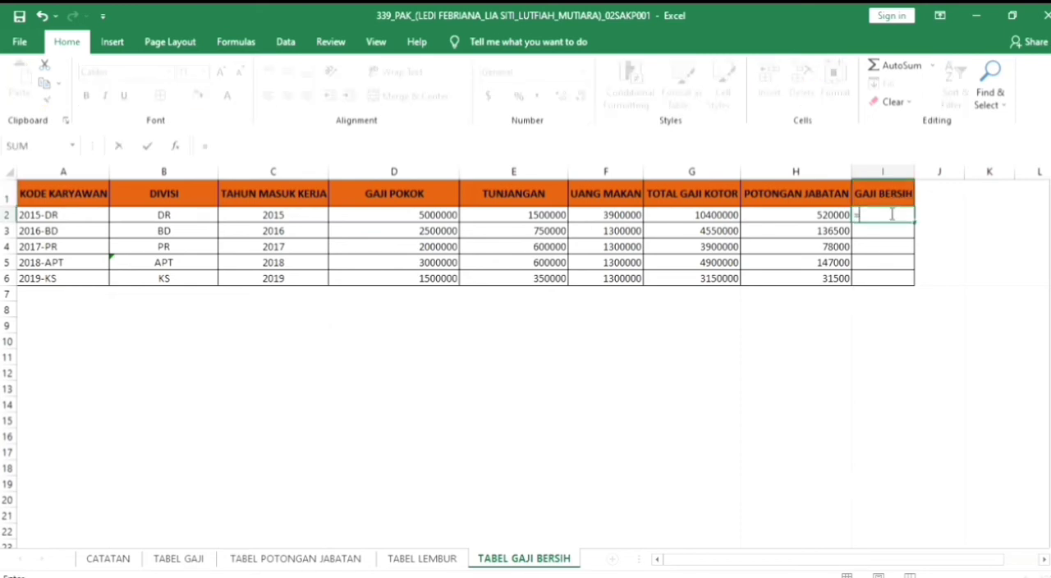
click(722, 215)
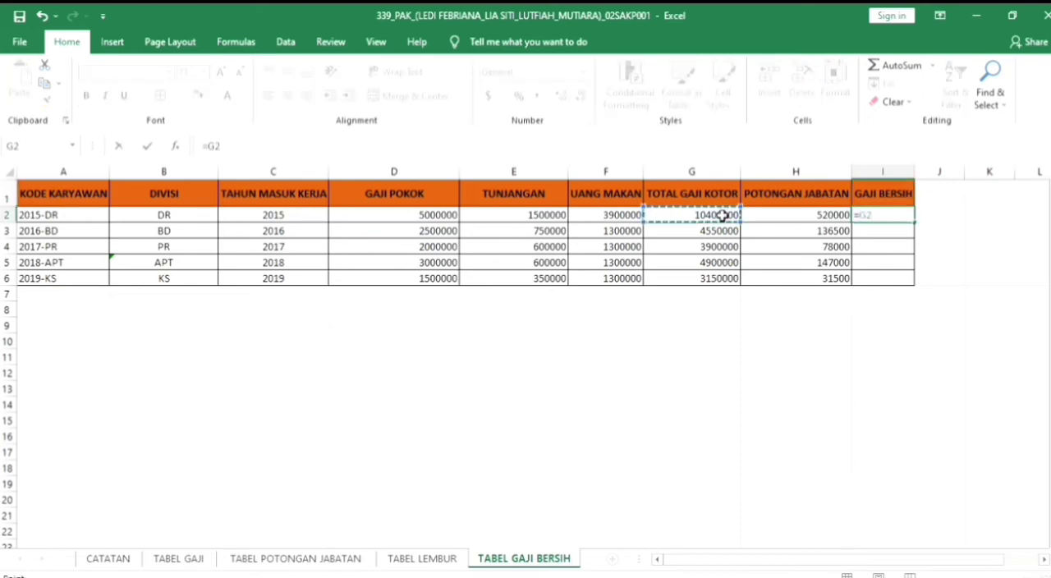
text(-)
click(758, 215)
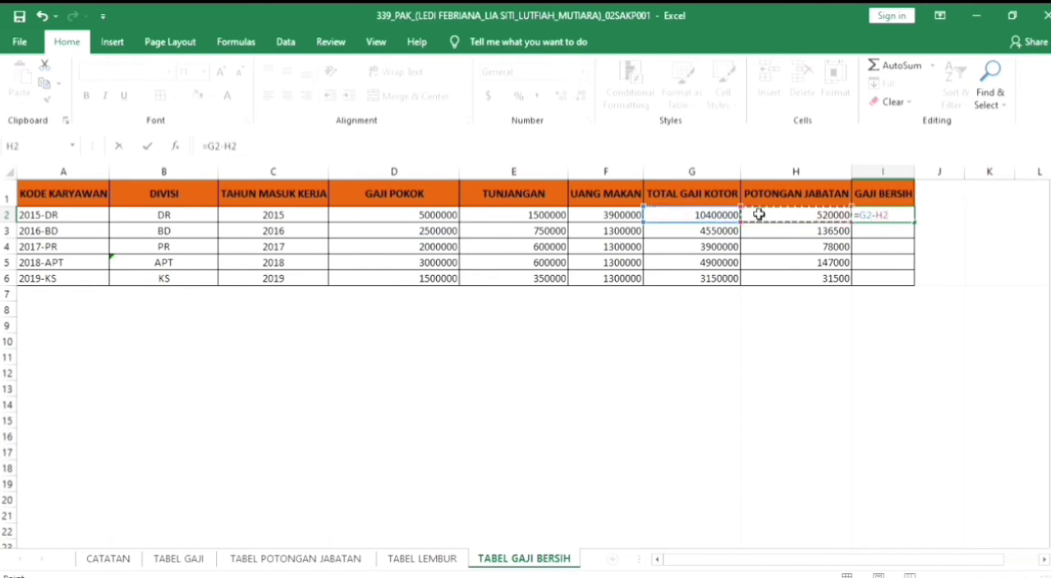
key(Return)
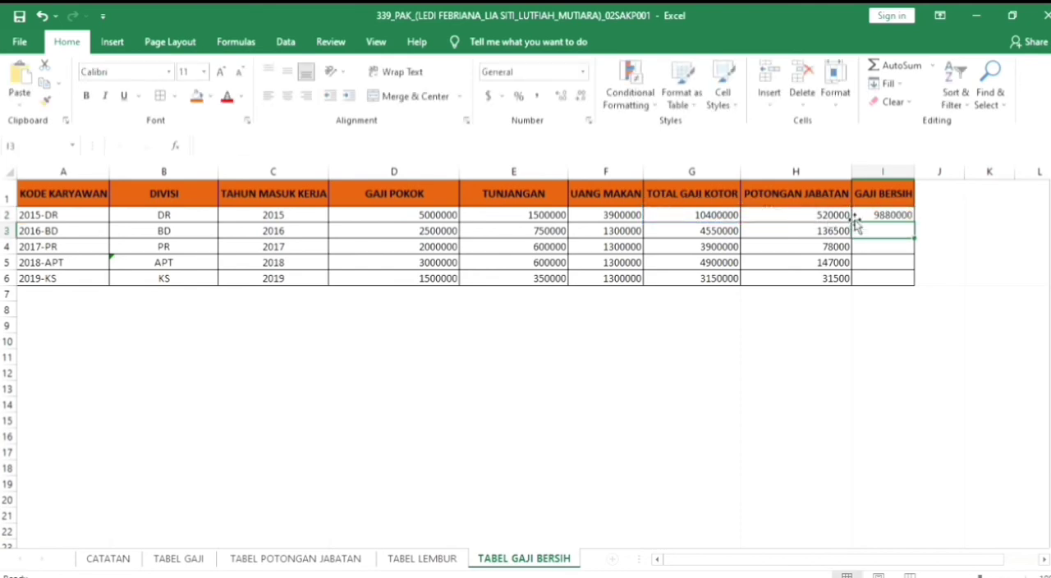
click(856, 213)
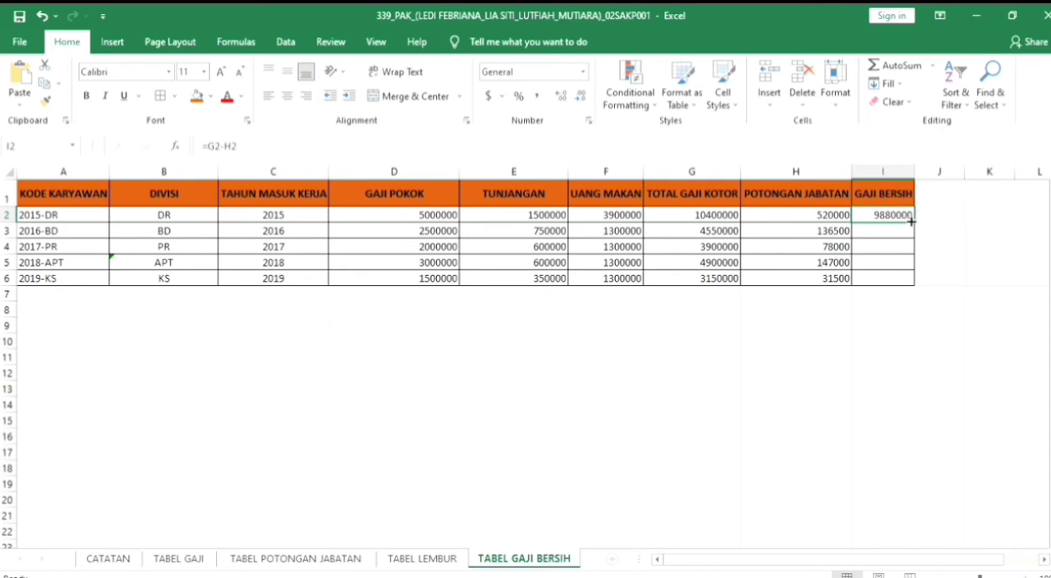
drag(913, 221, 912, 284)
click(903, 320)
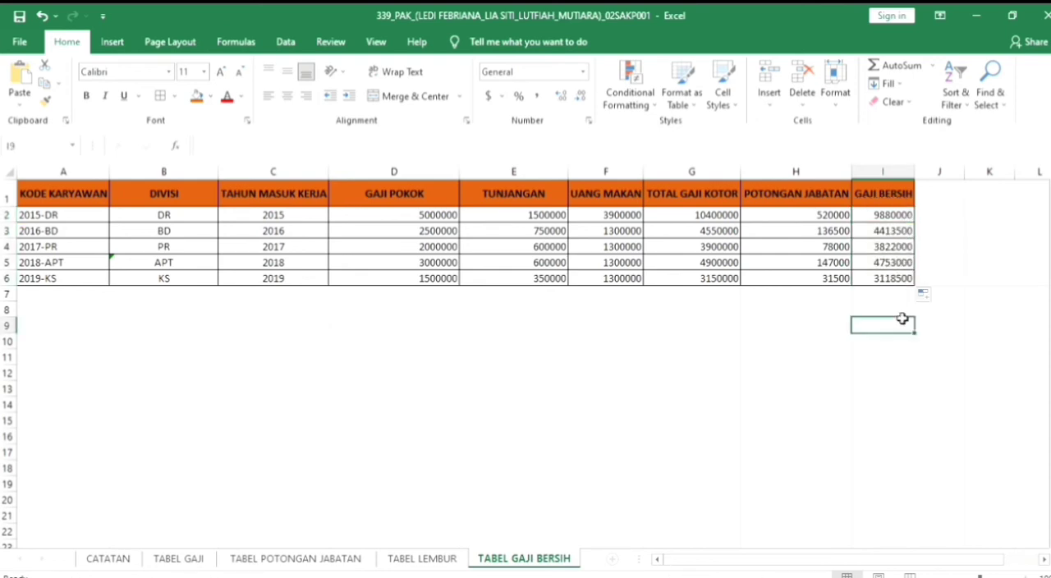
Step: Format D2:I6 as Accounting with the Rp symbol and no decimals, and widen the GAJI BERSIH column
drag(396, 213, 862, 277)
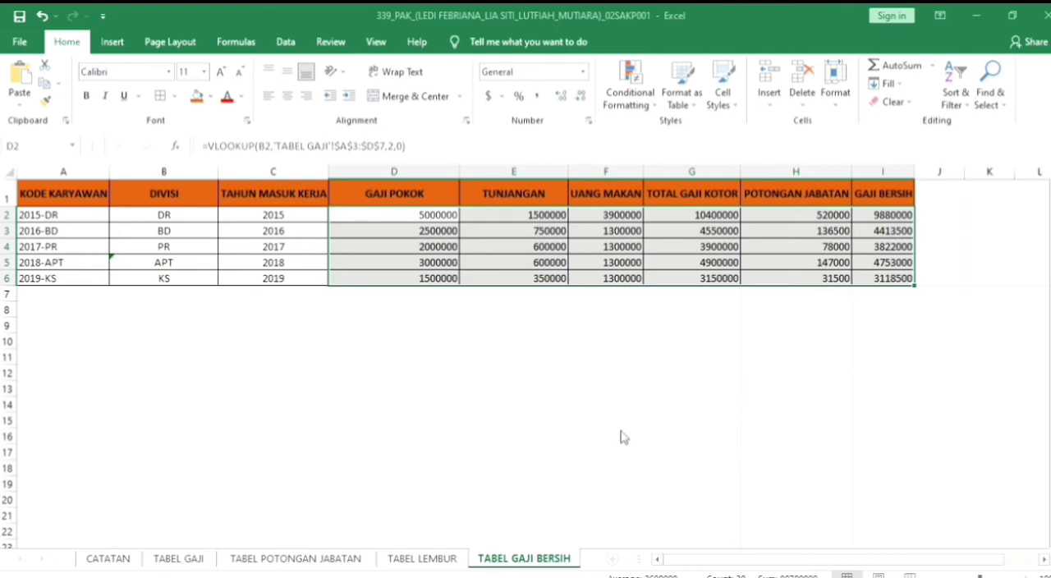
click(678, 517)
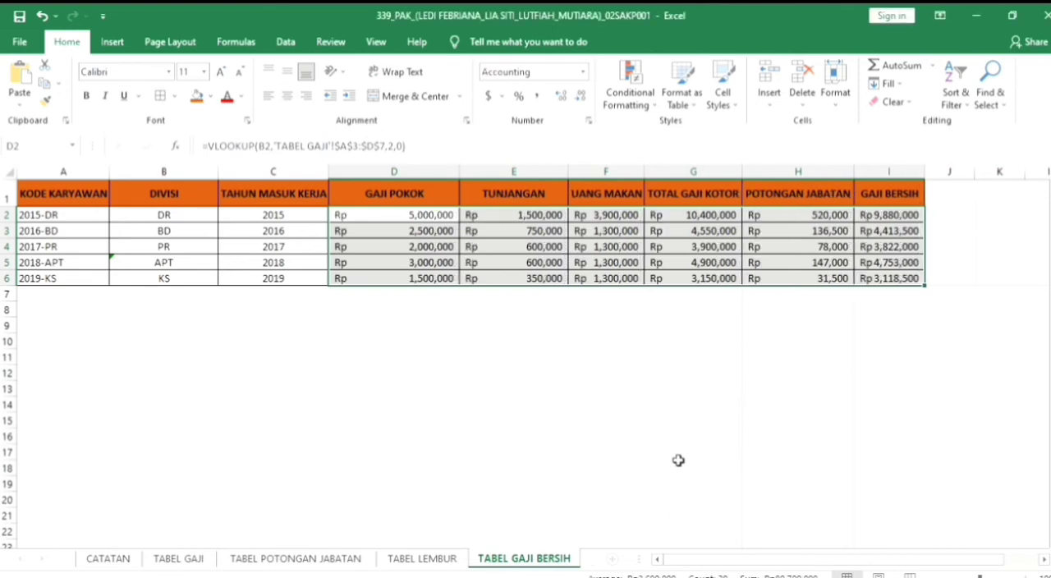
click(950, 355)
drag(925, 171, 954, 179)
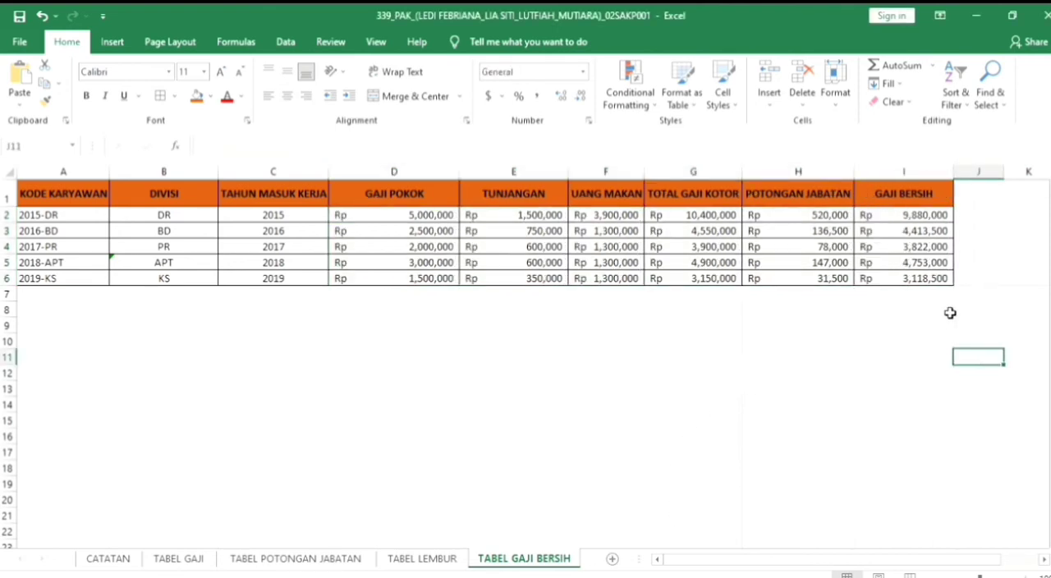
click(949, 325)
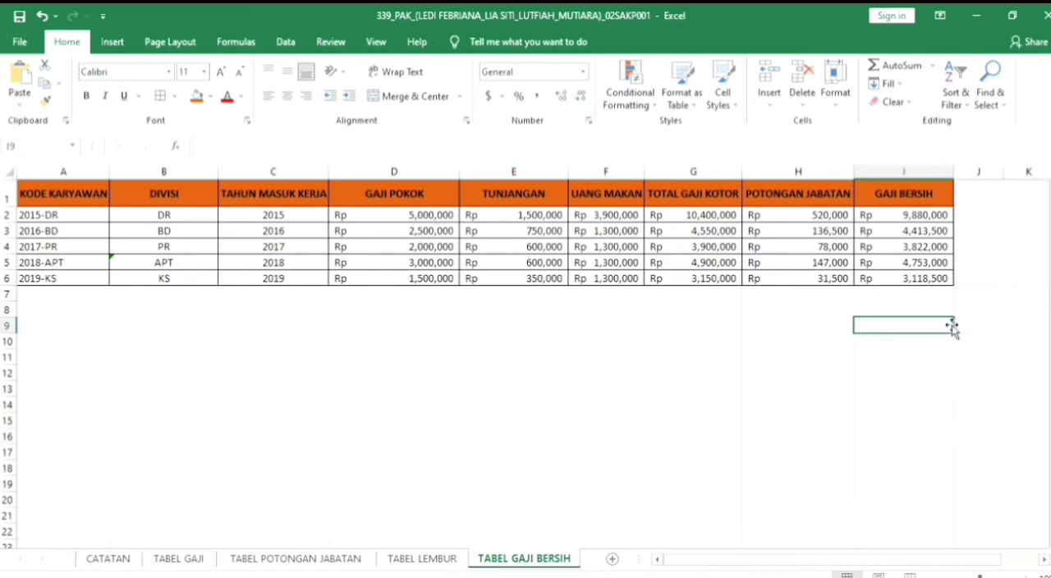
Step: Add a sheet named TABEL GAJI PERKARYAWAN and enter the headings NAMA KARYAWAN, DIVISI and GAJI BERSIH in A1:C1
click(608, 559)
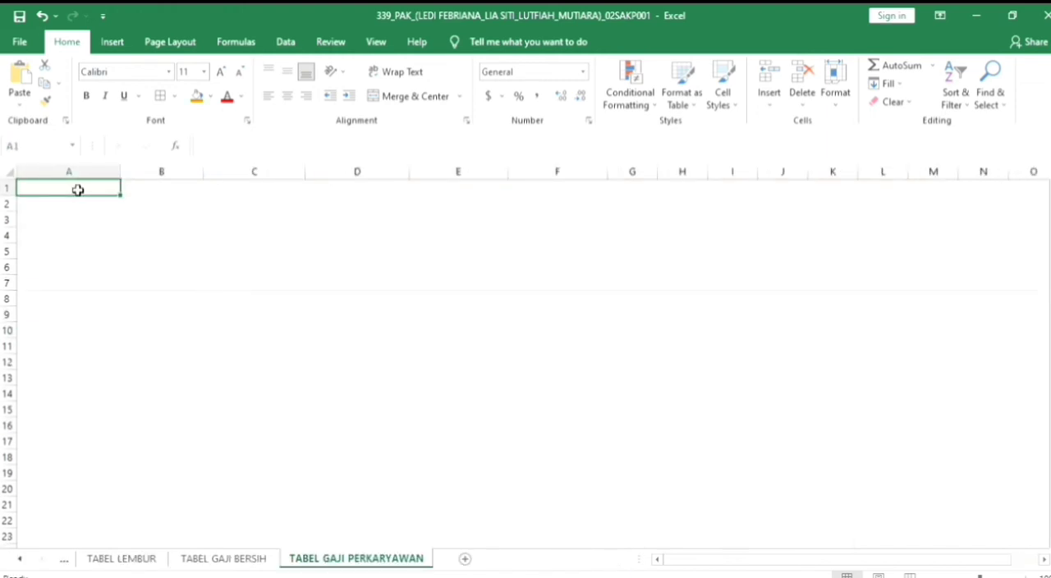
text(NAMA KA)
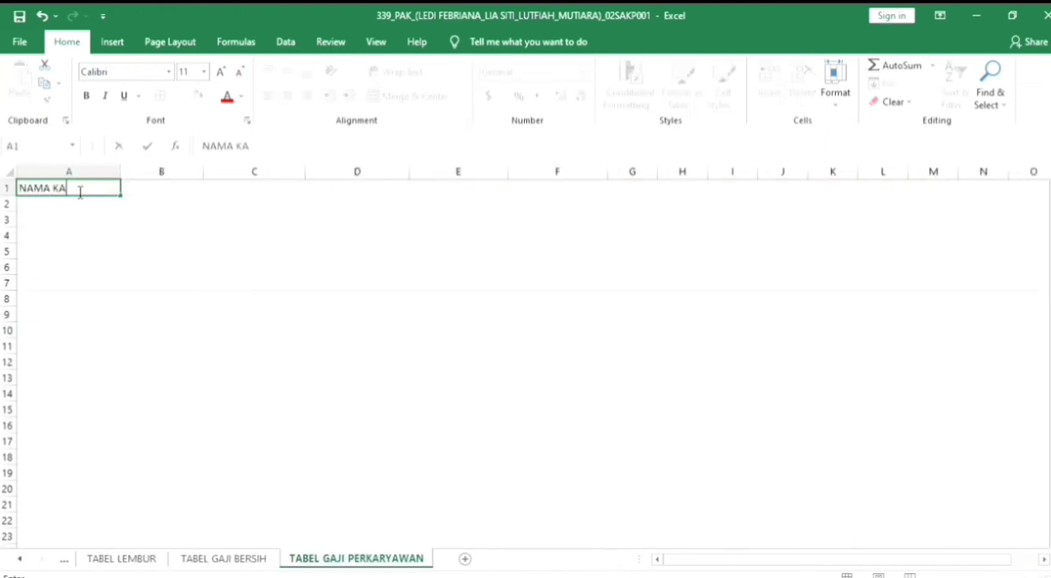
text(RYAWAN)
key(Tab)
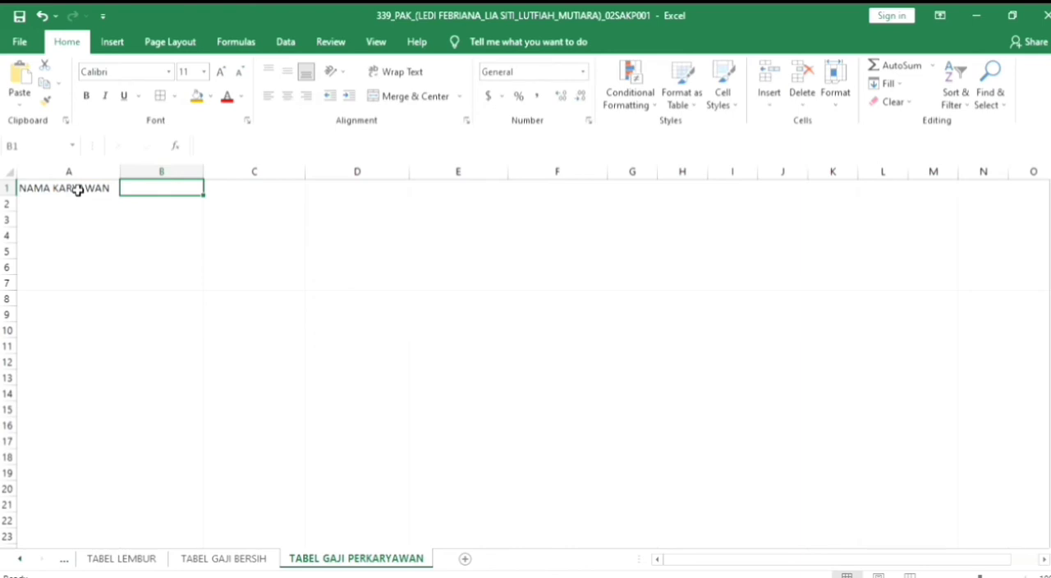
text(DIVISI)
key(Tab)
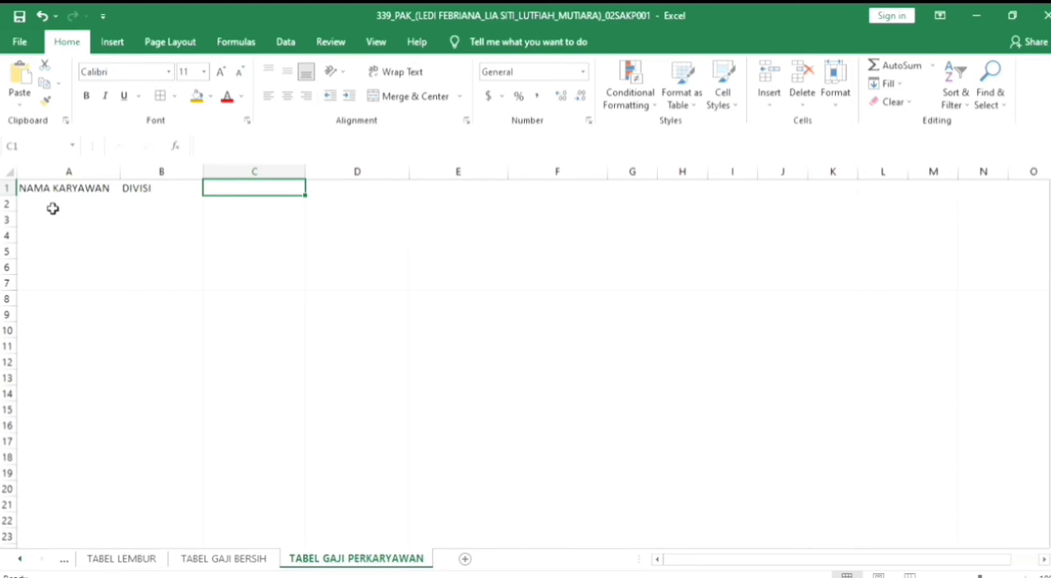
text(GAJI BERSIH)
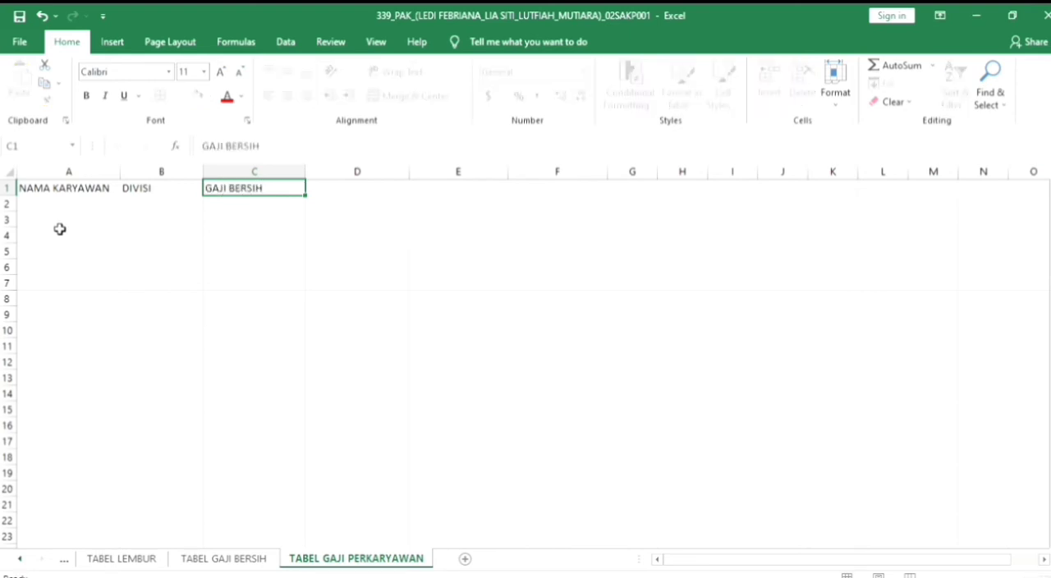
key(Tab)
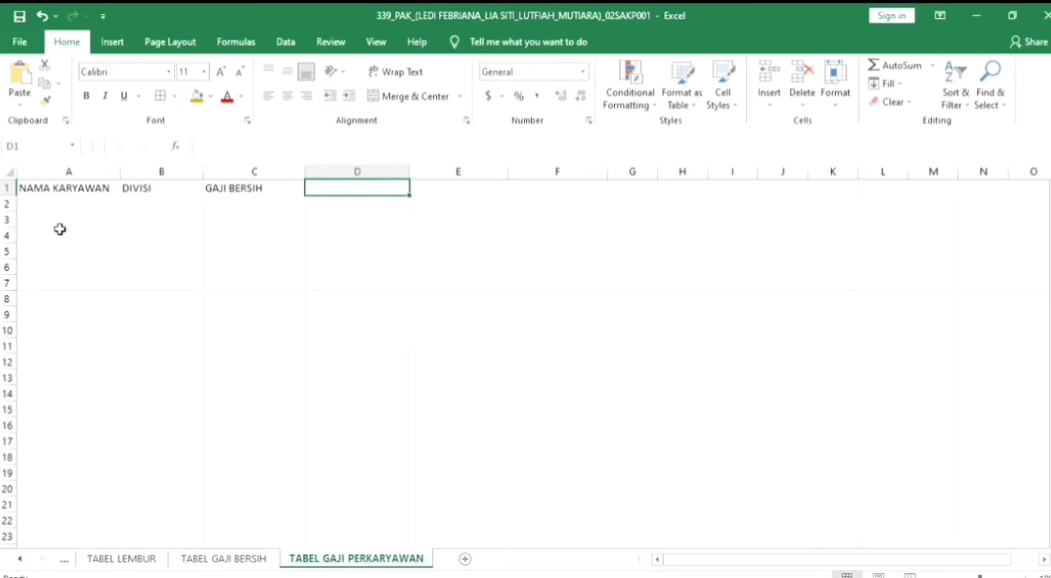
Step: Enter the headings TOTAL HARI KERJA, LEMBUR PERHARI and TOTAL HARI LEMBUR in D1:F1
text(TOTAL HA)
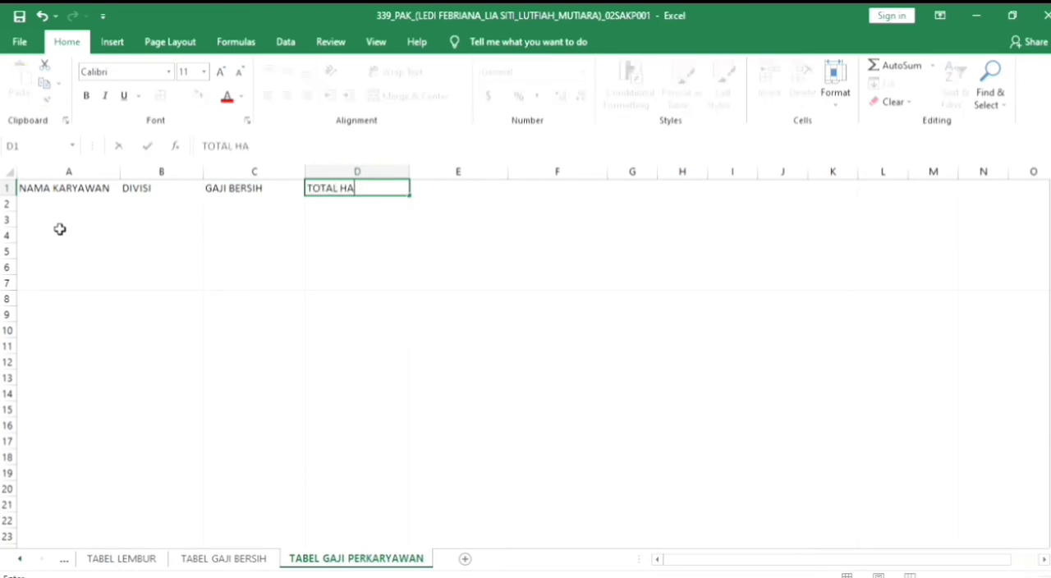
text(RI KERJA)
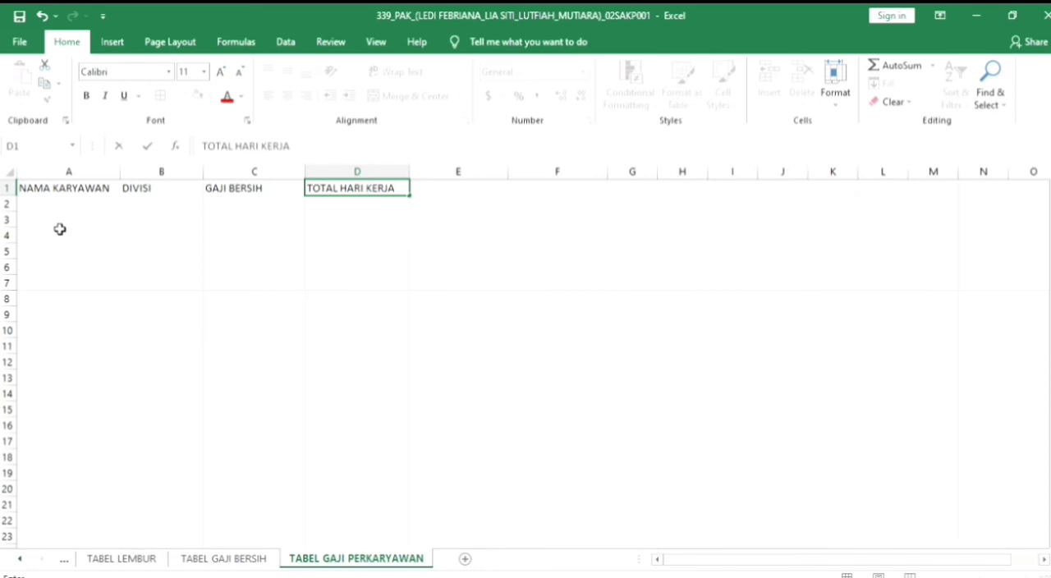
key(Tab)
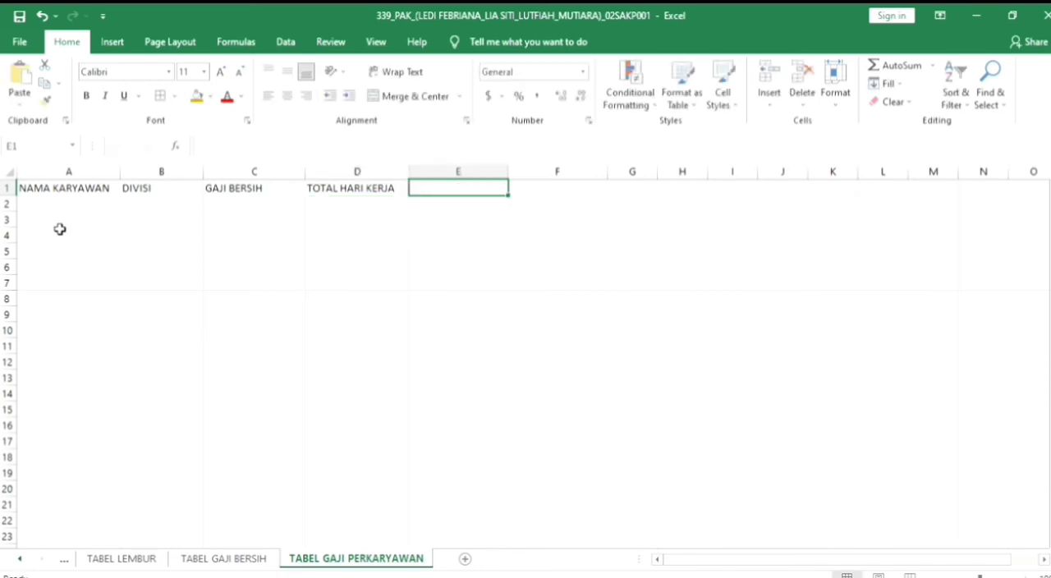
text(LE)
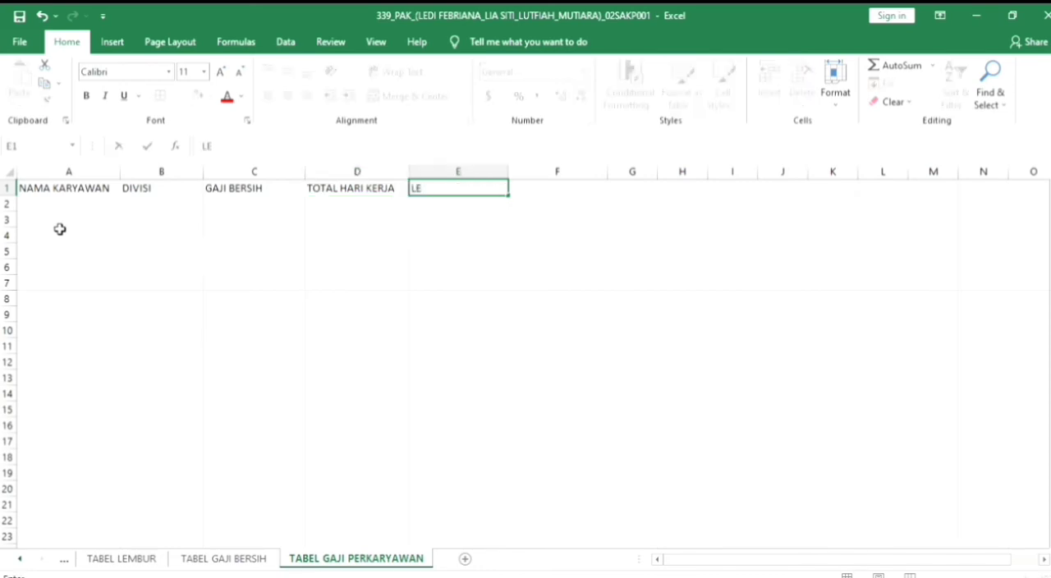
text(MBUR PERH)
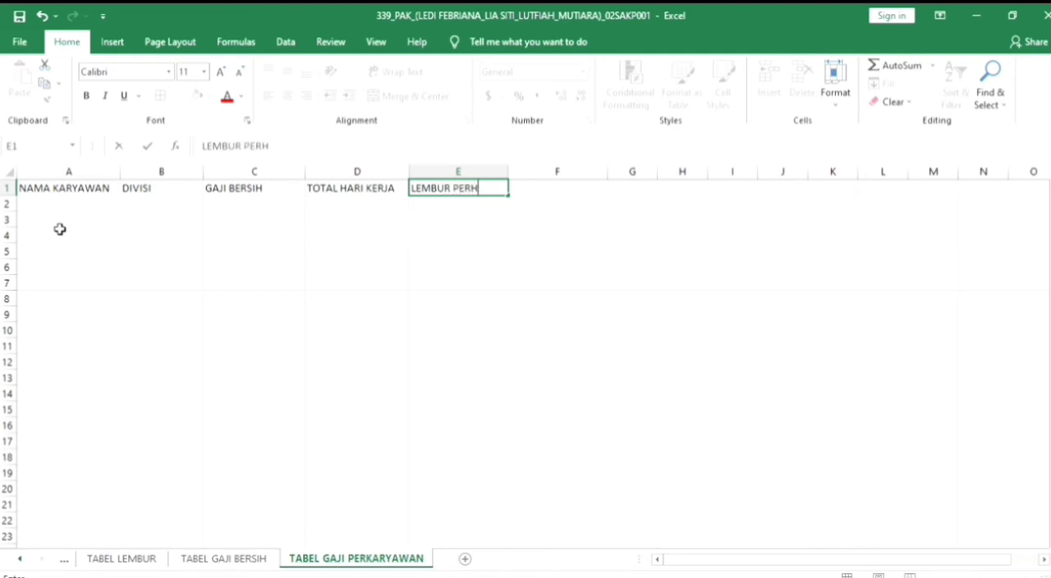
text(ARI)
key(Tab)
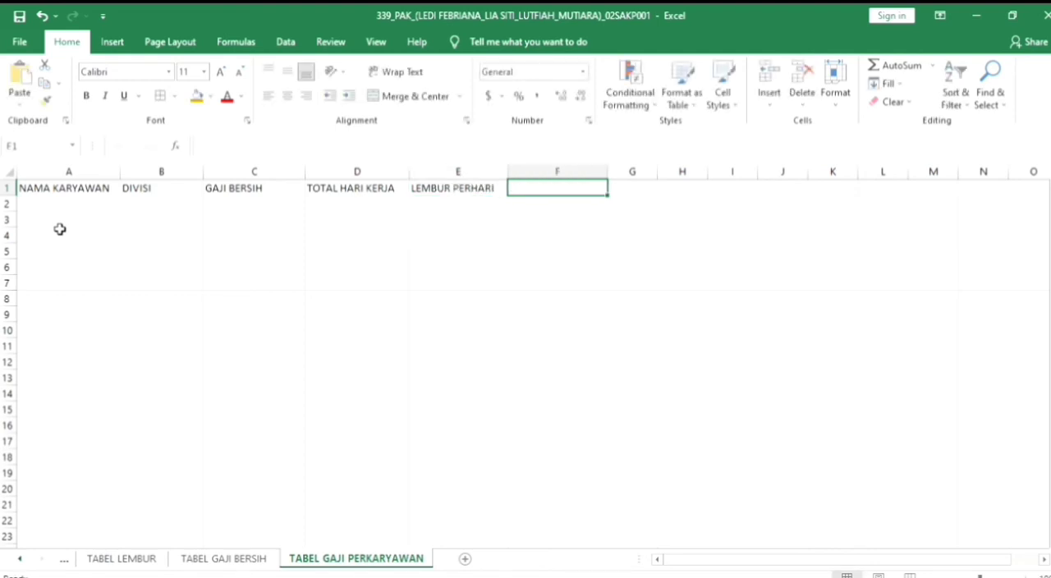
text(TOTA)
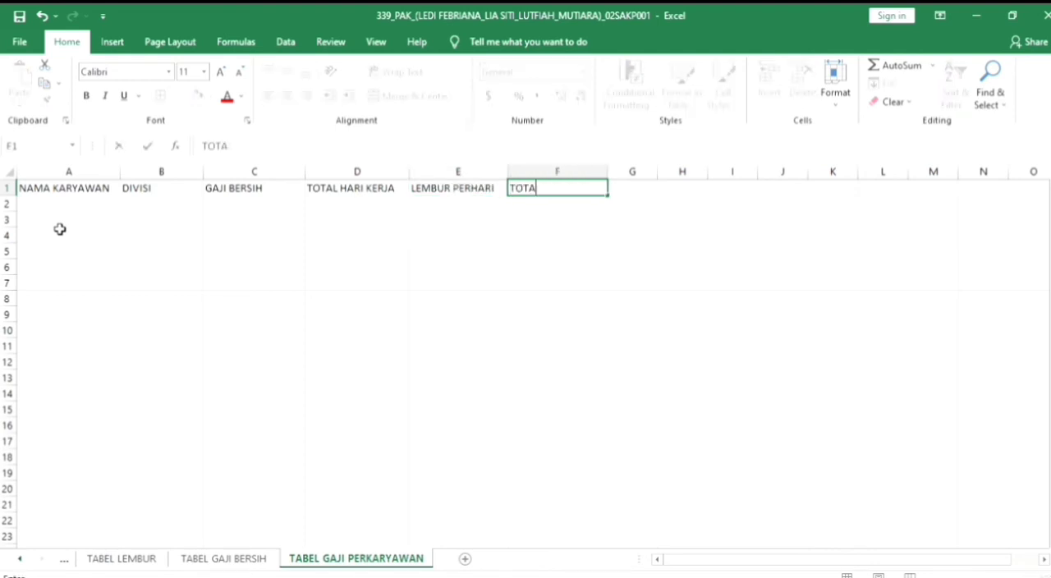
text(L HARI LEMBUR)
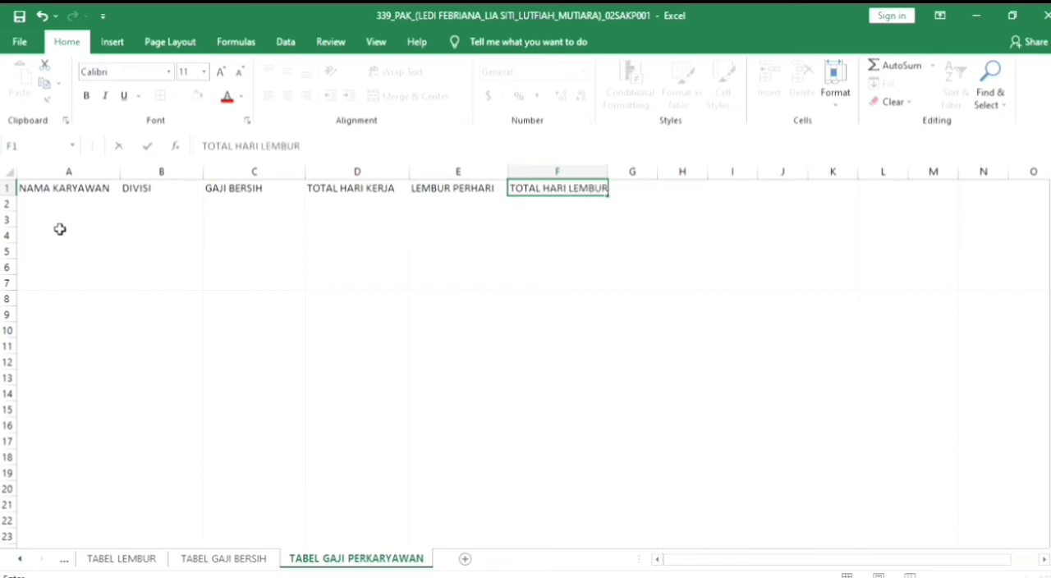
key(Tab)
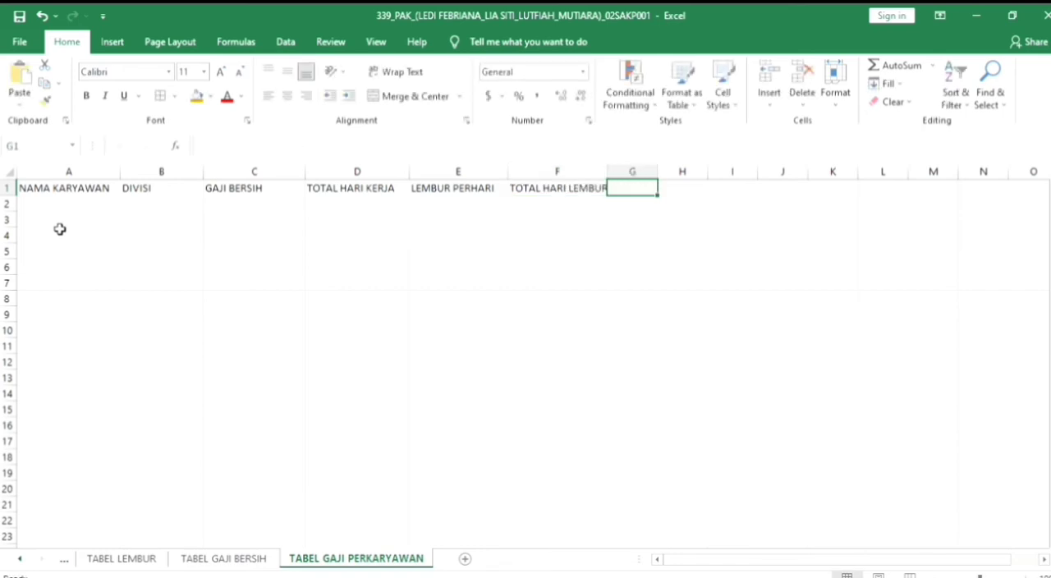
Step: Enter the heading GAJI BERSIH + LEMBUR in G1 and autofit column G to it
text(GAJI BERSIH)
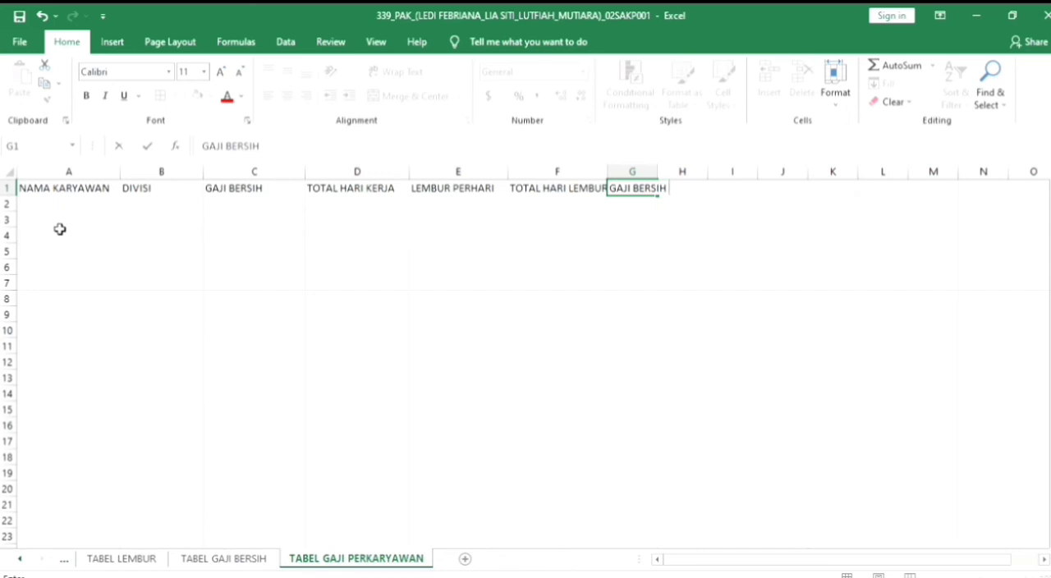
text(+ LEMBUR)
key(Return)
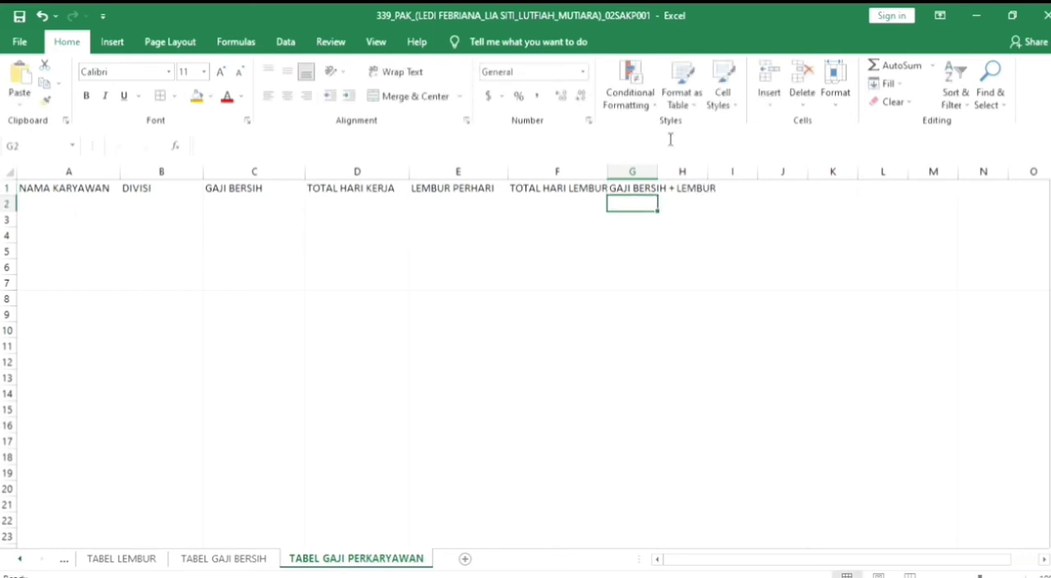
double_click(658, 172)
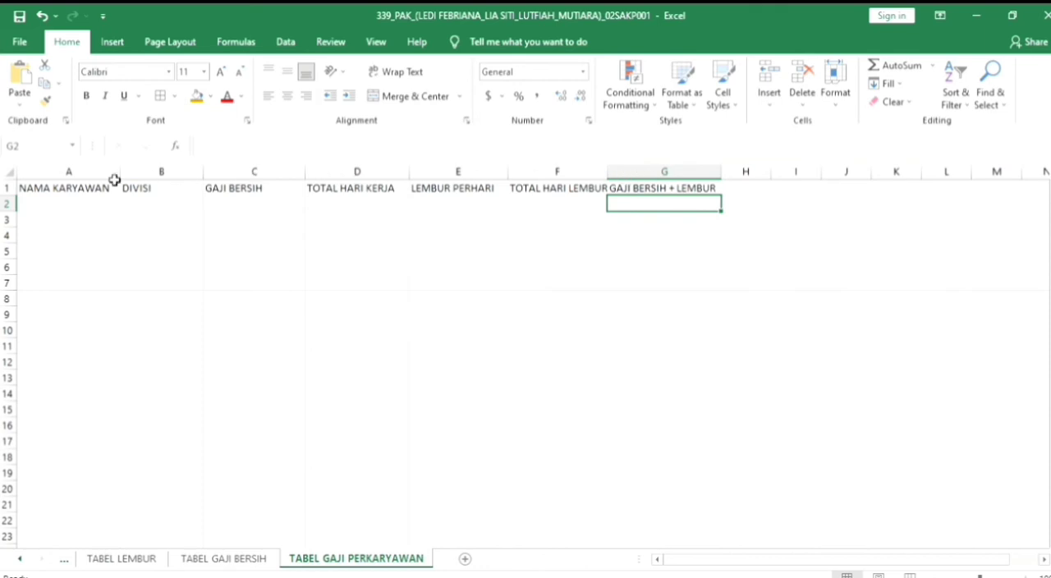
Step: Add borders to the headings in A1:G1 and centre them horizontally in a slightly taller row 1
drag(78, 188, 692, 189)
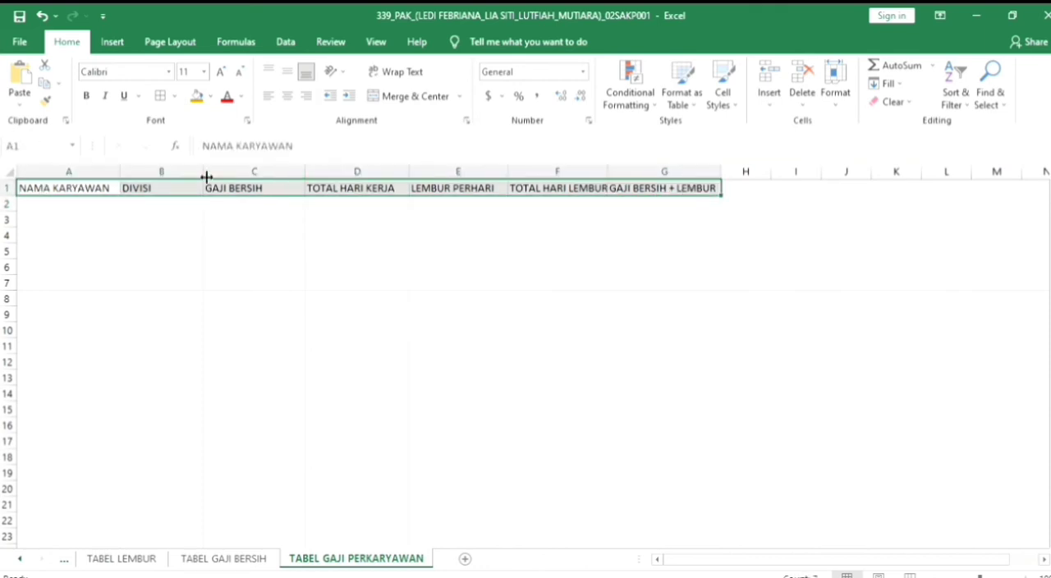
click(161, 95)
drag(9, 198, 10, 205)
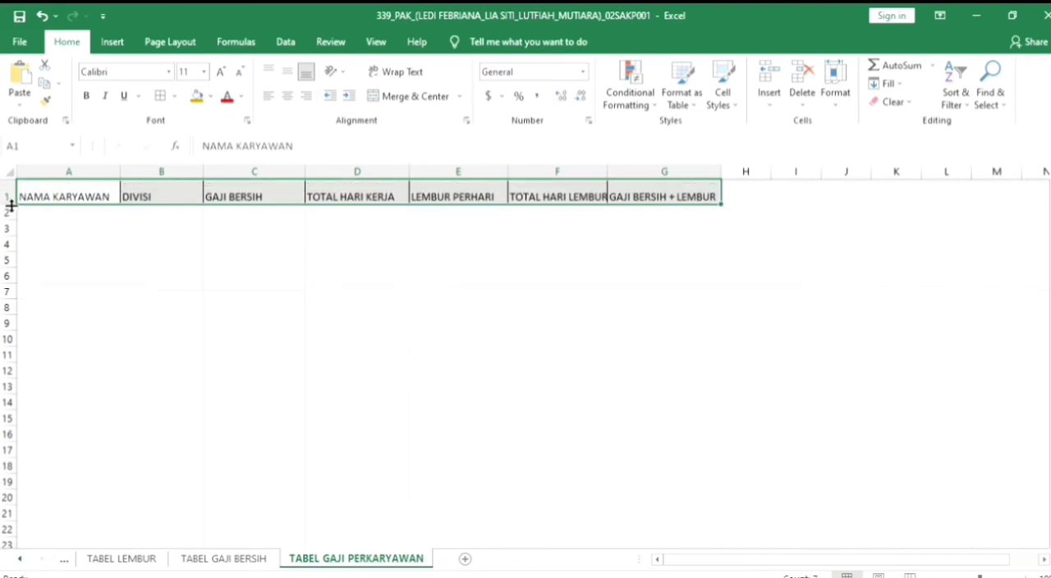
click(283, 98)
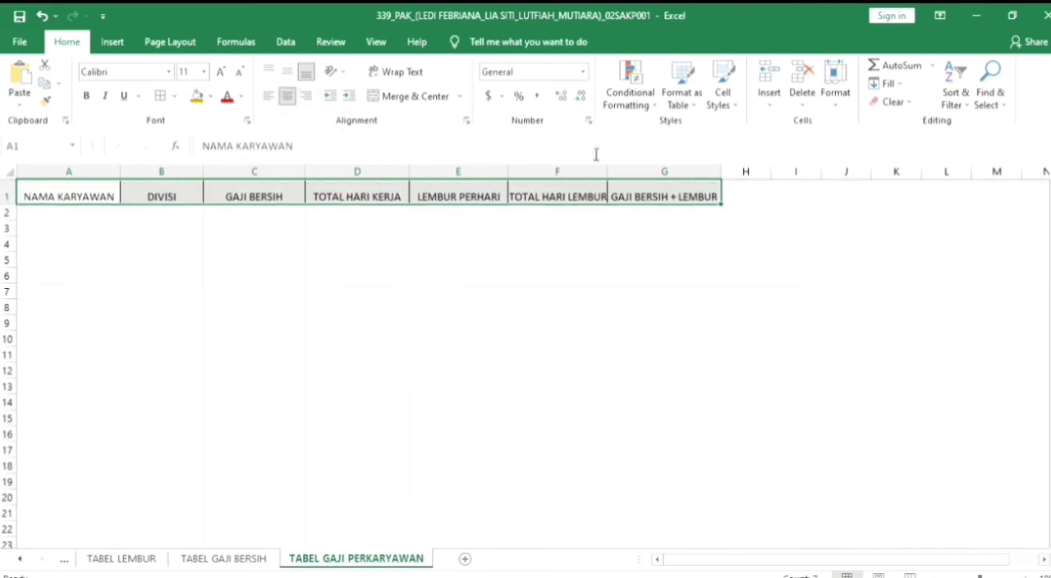
Step: Wrap the text of the headings in F1 and G1, and narrow column G slightly
click(575, 188)
click(401, 72)
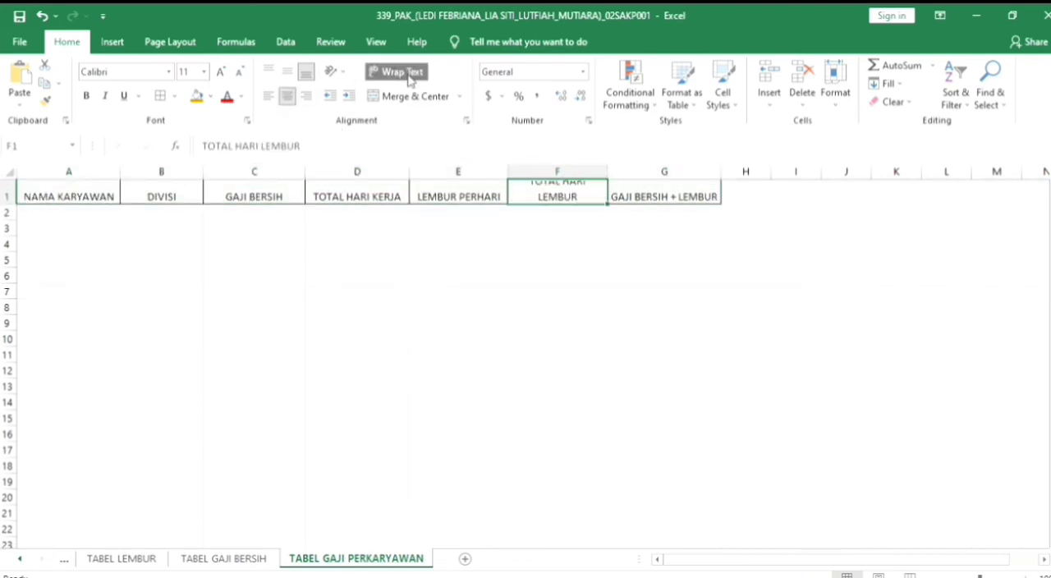
click(629, 192)
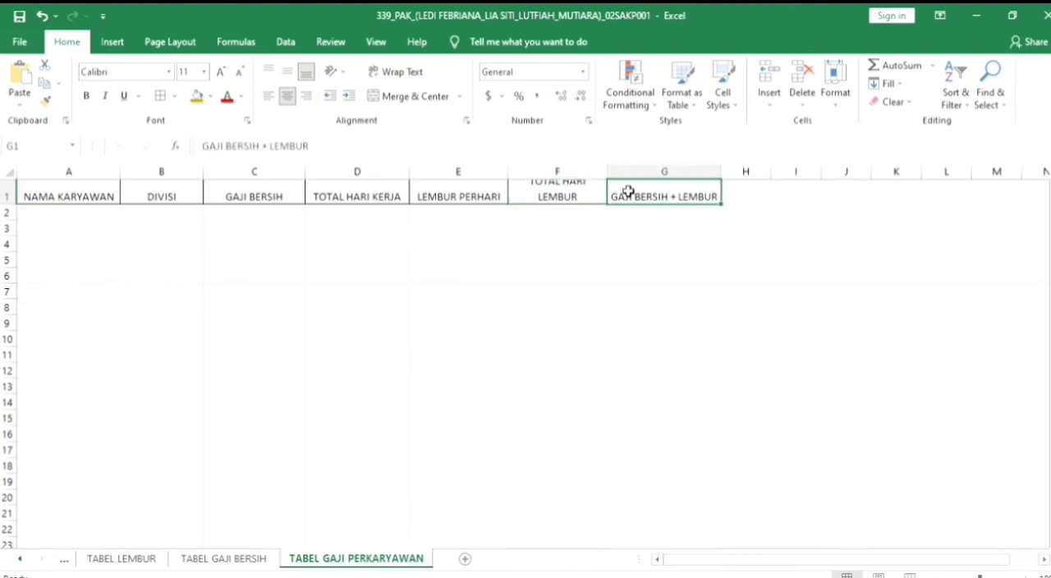
drag(722, 179, 711, 179)
click(399, 73)
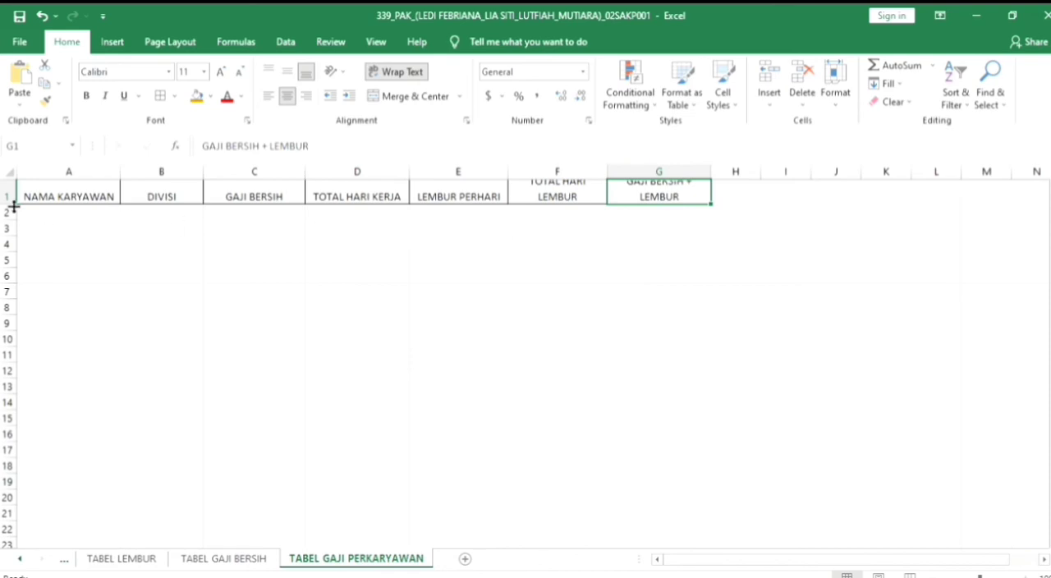
Step: Increase the height of row 1 to fit two-line headings and middle-align A1:G1 vertically
drag(11, 205, 13, 216)
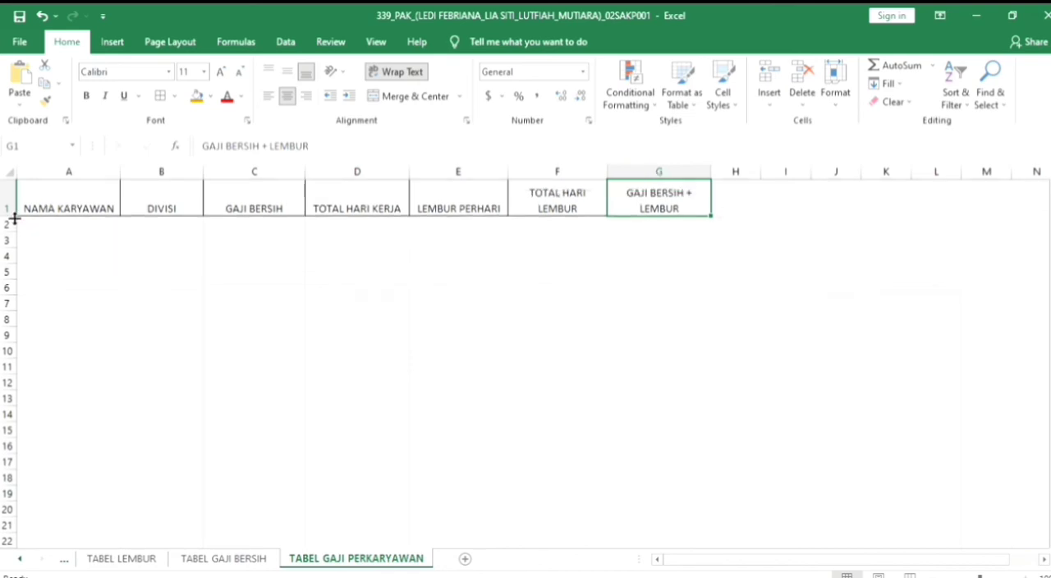
drag(92, 204, 653, 204)
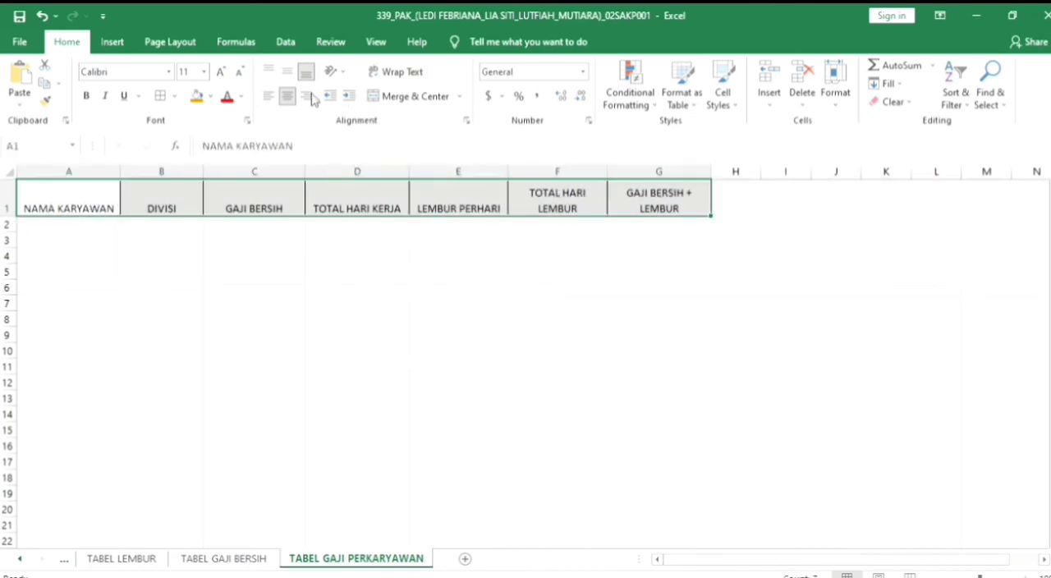
click(287, 72)
Step: Enter the first doctor's name, prefixed with dr., in A2 under NAMA KARYAWAN
click(90, 224)
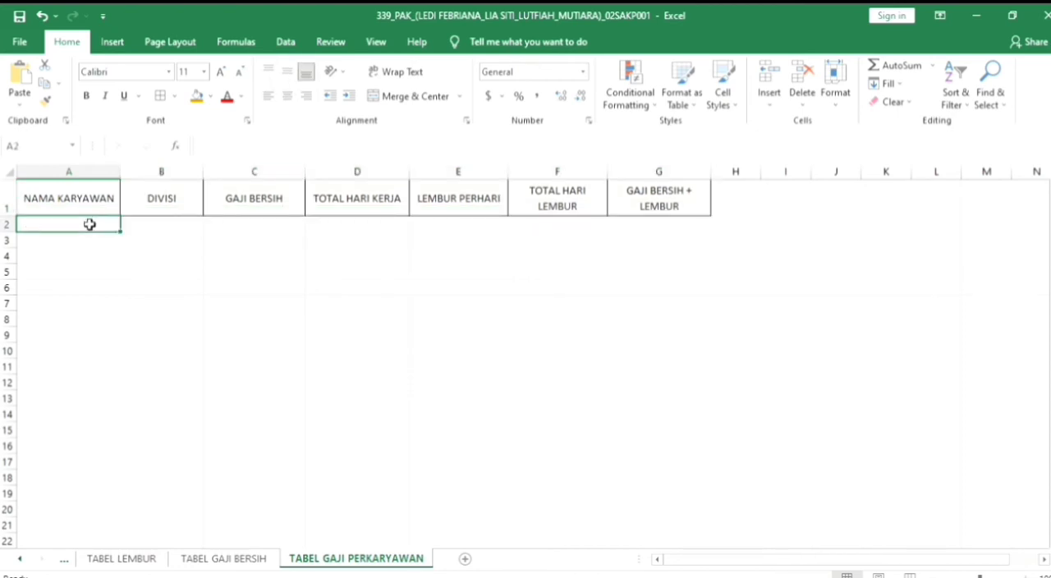
text(dr. HArto)
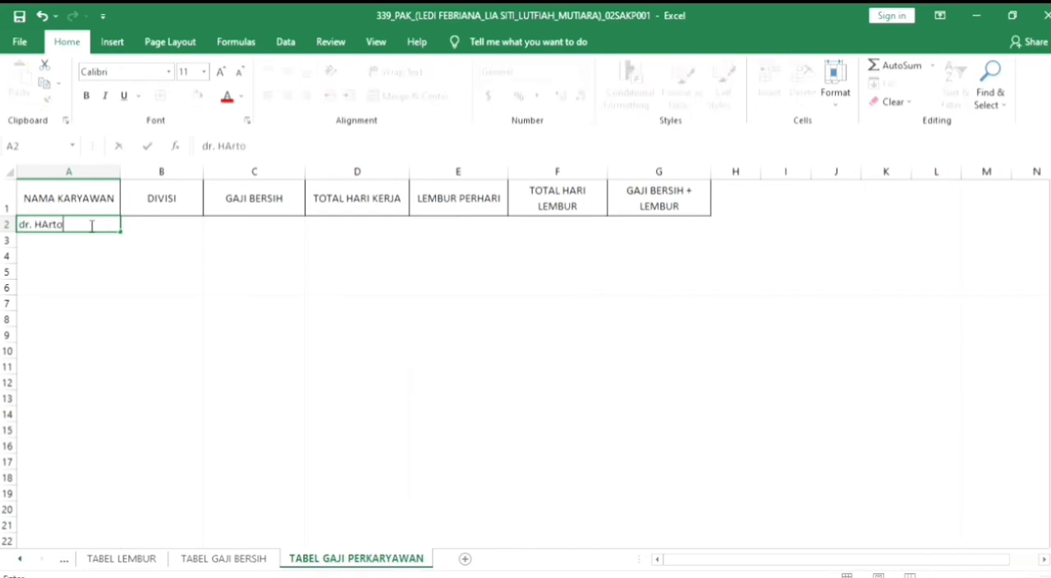
text(no)
key(BackSpace)
key(BackSpace)
key(BackSpace)
key(BackSpace)
key(BackSpace)
key(BackSpace)
text(artono)
key(Return)
Step: Enter two more doctors' names, each prefixed with dr., in A3 and A4
text(dr. )
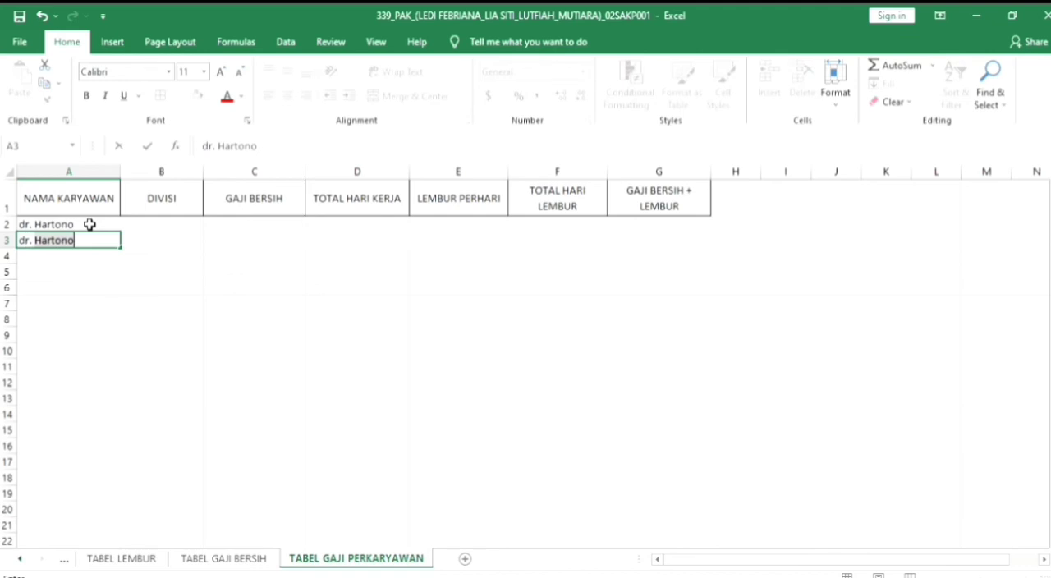
text(Gunawan)
key(BackSpace)
key(BackSpace)
key(BackSpace)
key(BackSpace)
key(BackSpace)
key(BackSpace)
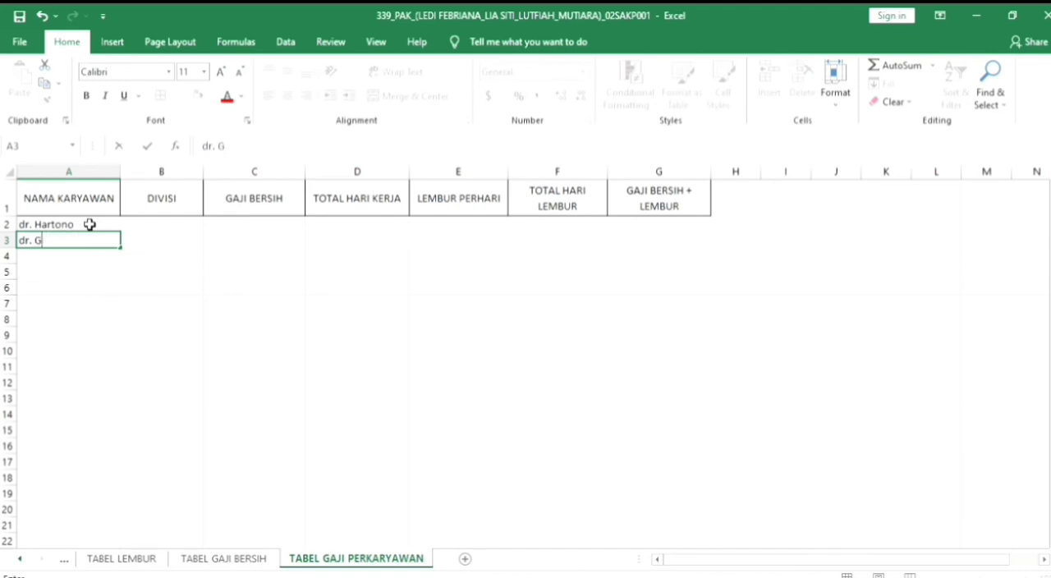
text(unawan)
key(Return)
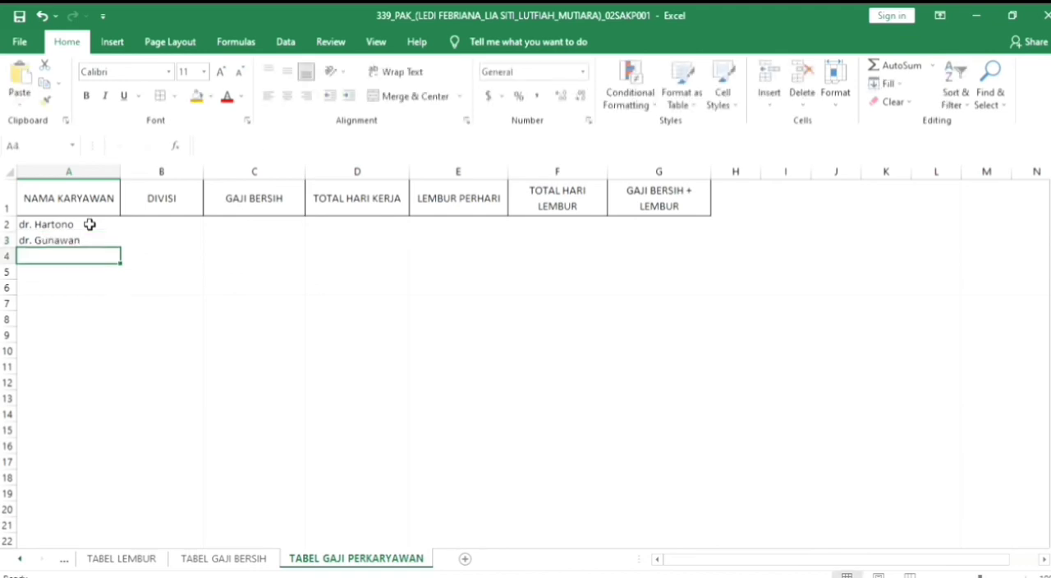
text(dr. Meli)
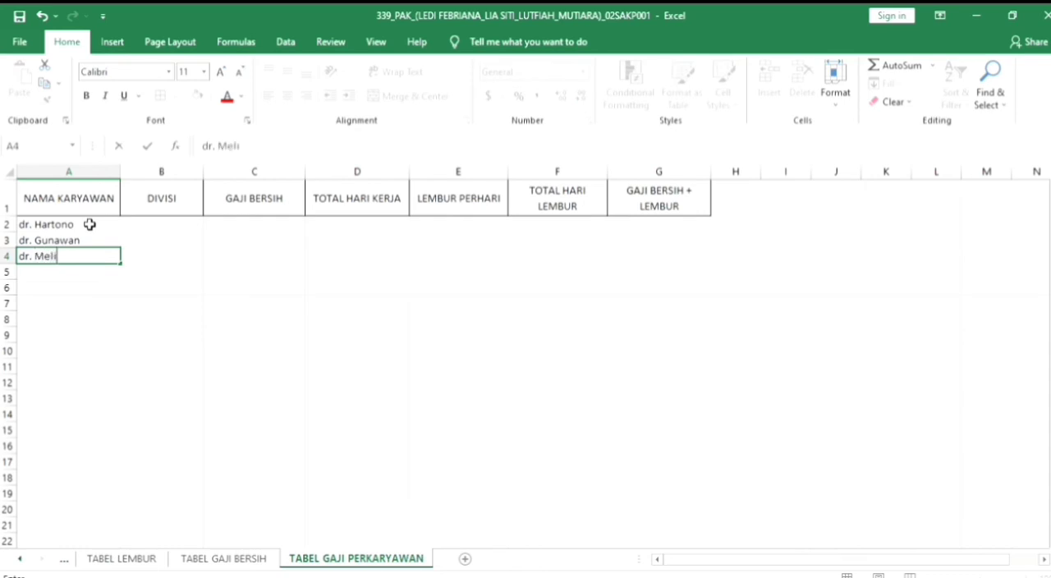
text(a)
key(Return)
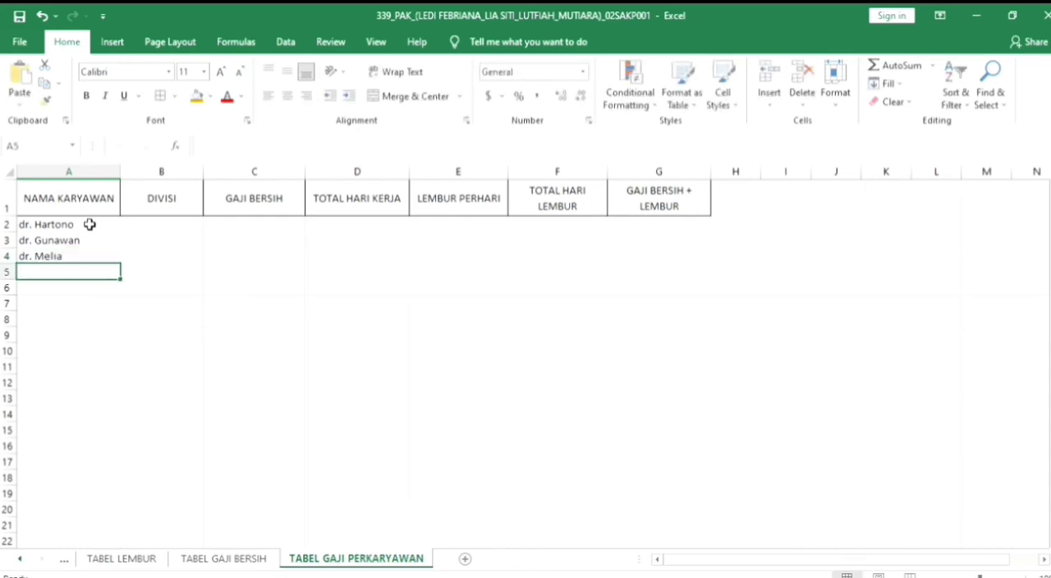
Step: Enter two employee names, each prefixed with bd., in A5 and A6
text(bd. )
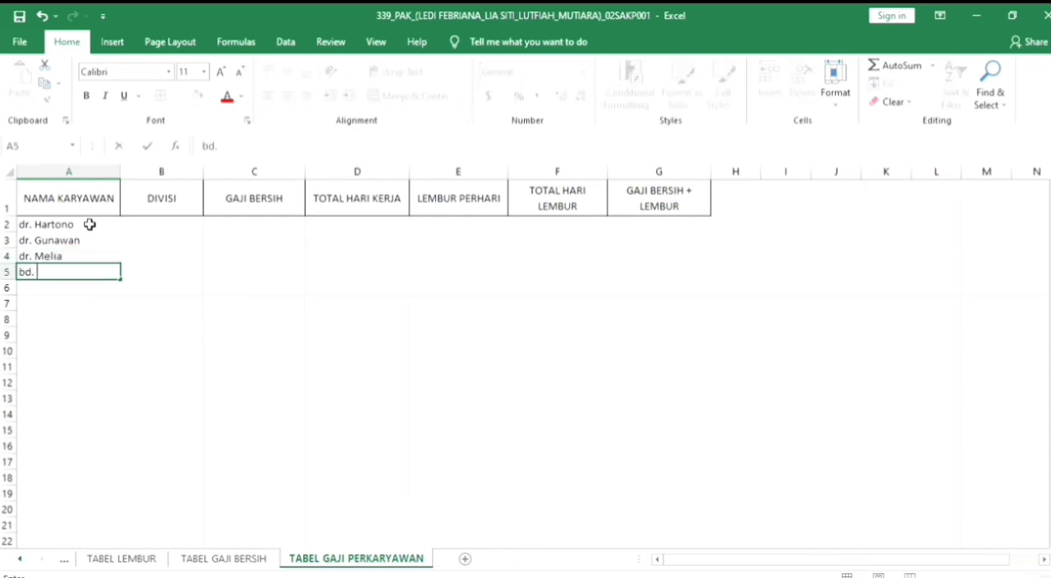
text(Indah)
key(Return)
text(bd. Endah)
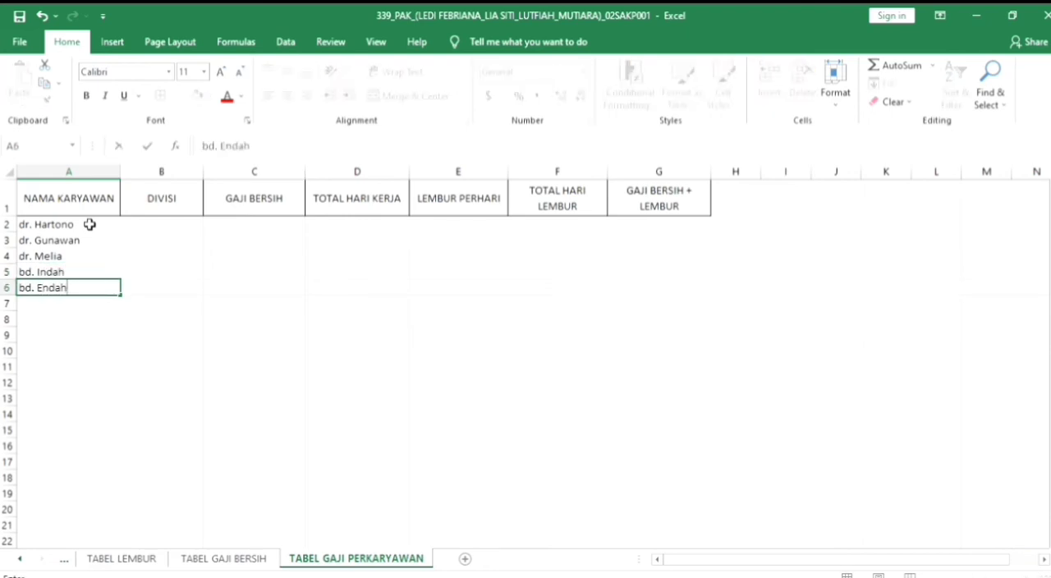
key(Return)
Step: Enter four employees' first names without a title in A7:A10
text(Erna)
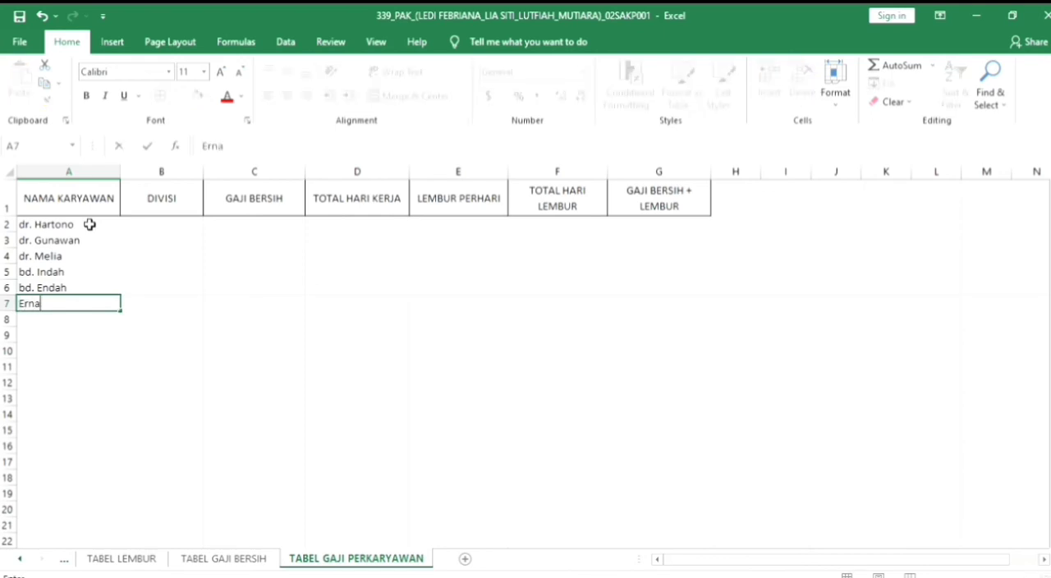
key(Return)
text(Rizka)
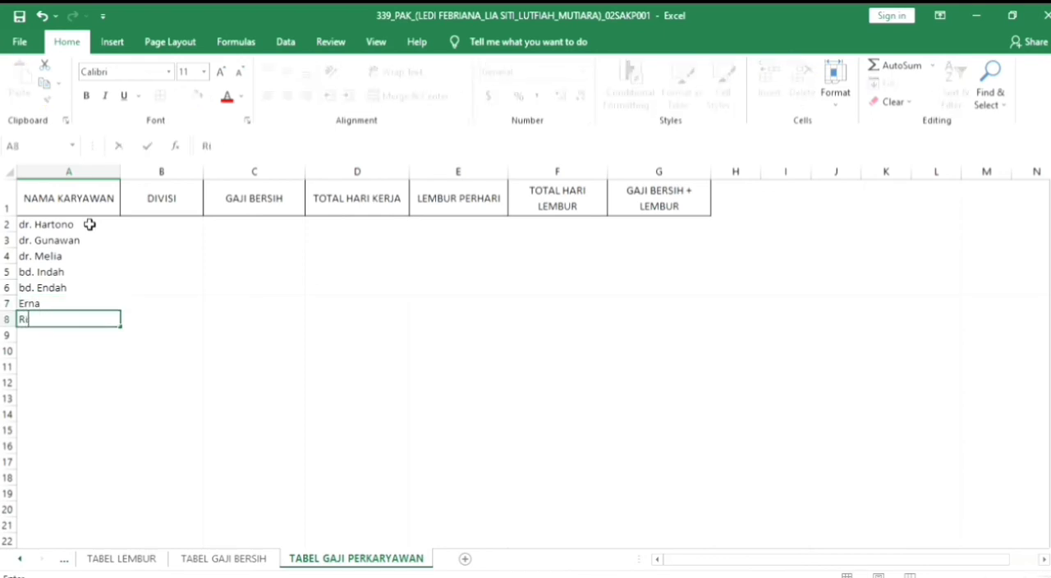
key(Return)
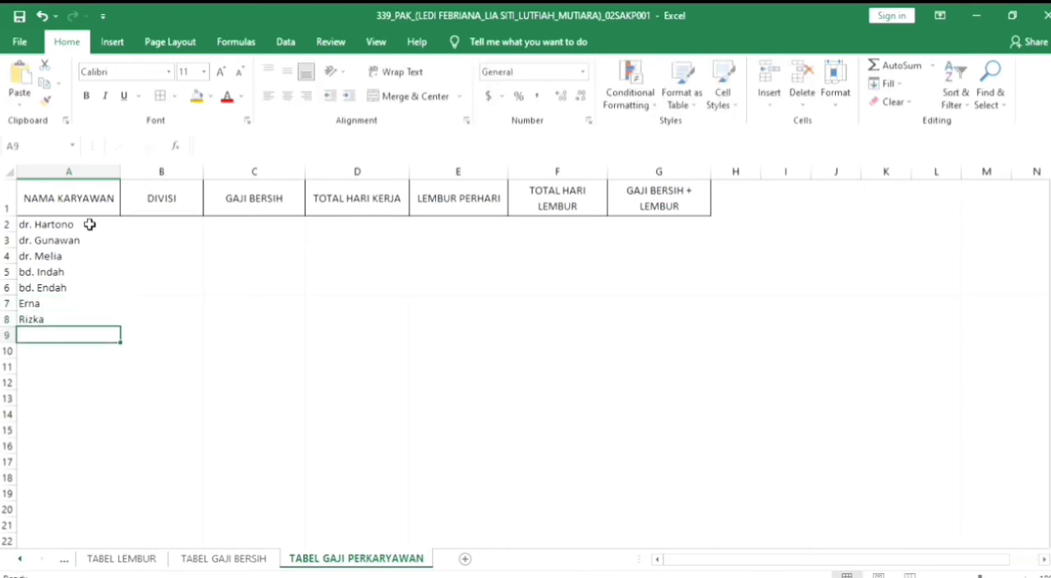
text(reza)
key(BackSpace)
key(BackSpace)
key(BackSpace)
key(BackSpace)
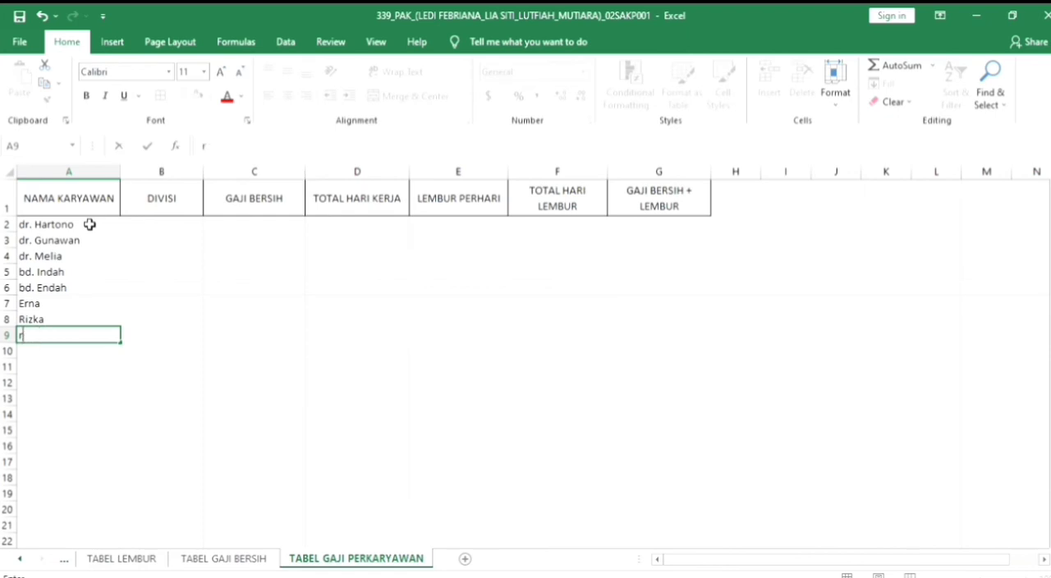
text(Reza)
key(Return)
text(Rizky)
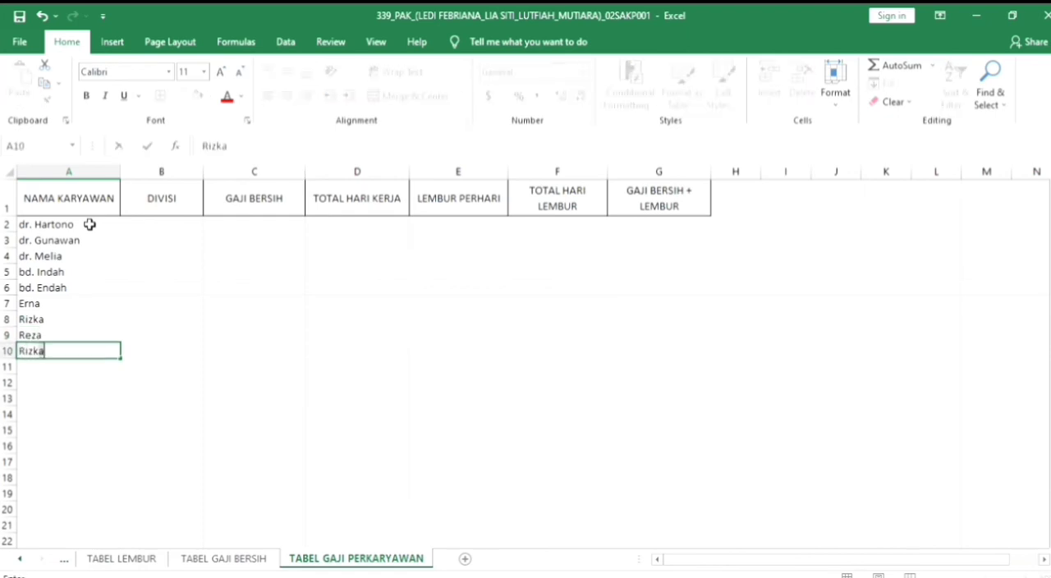
key(Return)
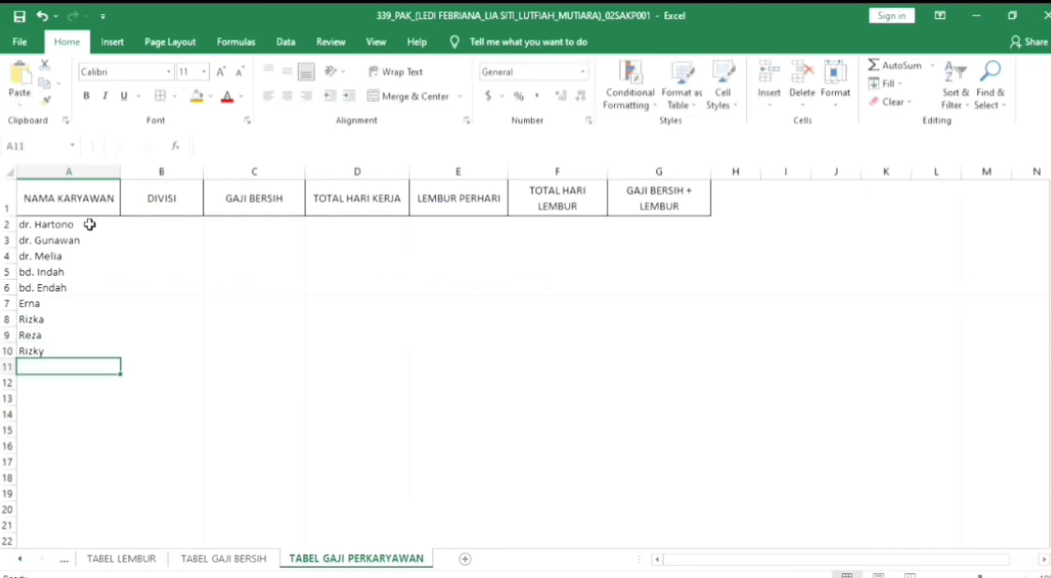
Step: Enter two more employees' first names in A11:A12 and apply all borders to the table range A1:G12
text(Nia)
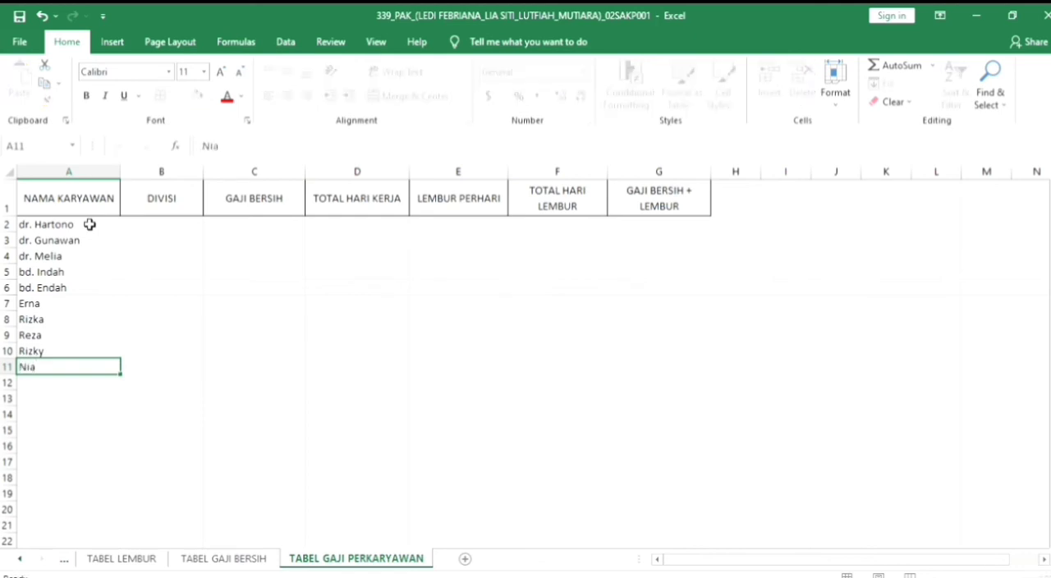
key(Return)
text(Intan)
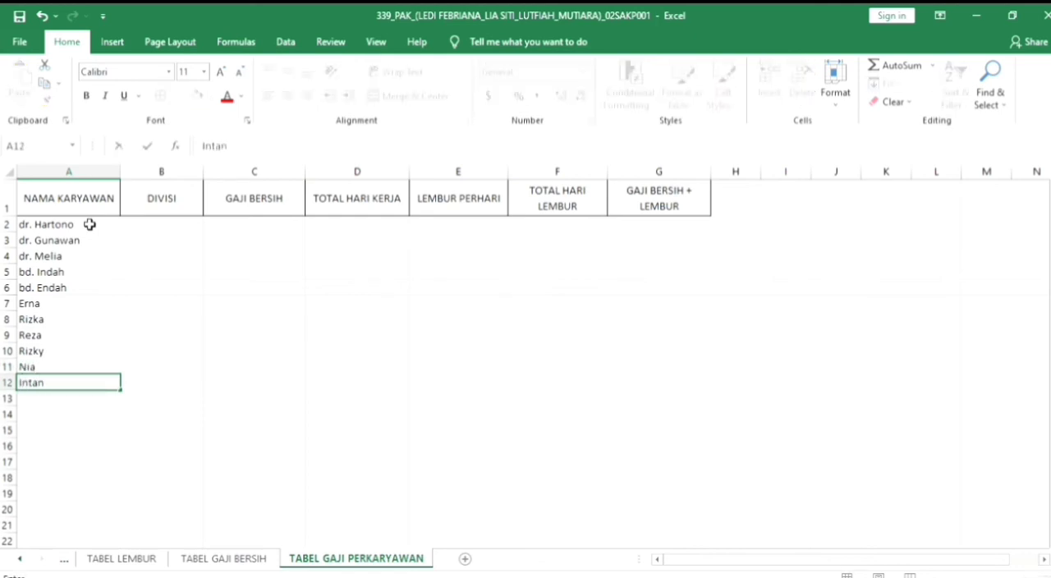
drag(65, 210, 636, 383)
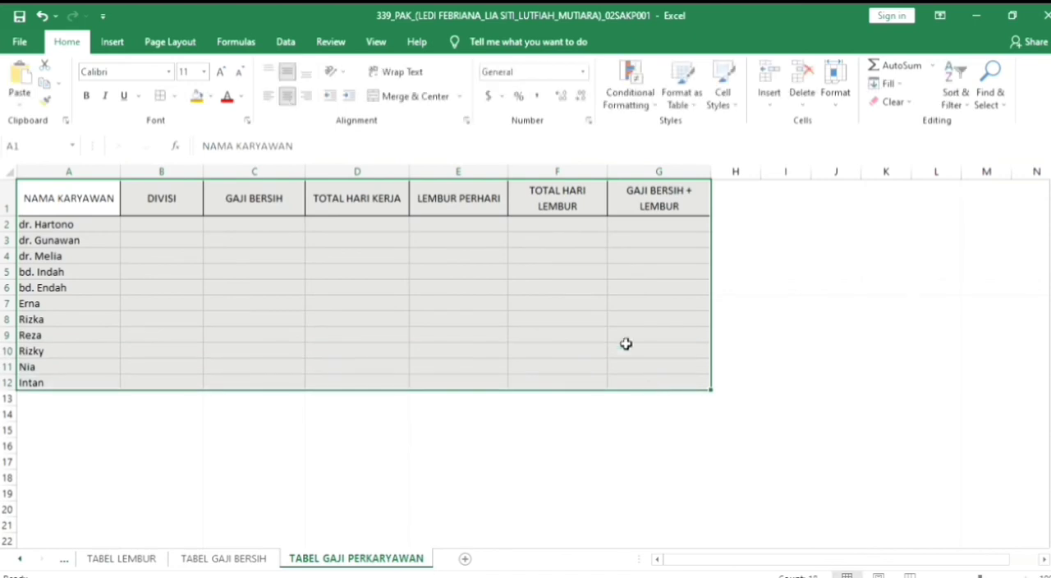
click(160, 96)
Step: Enter DR as the DIVISI for the three doctors in B2:B4
click(159, 222)
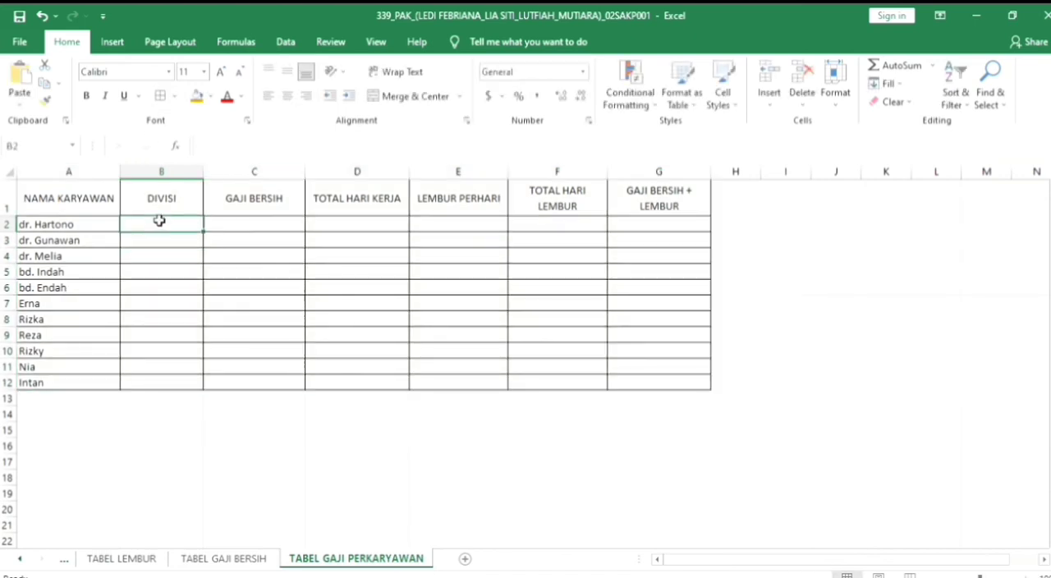
text(DR)
key(Return)
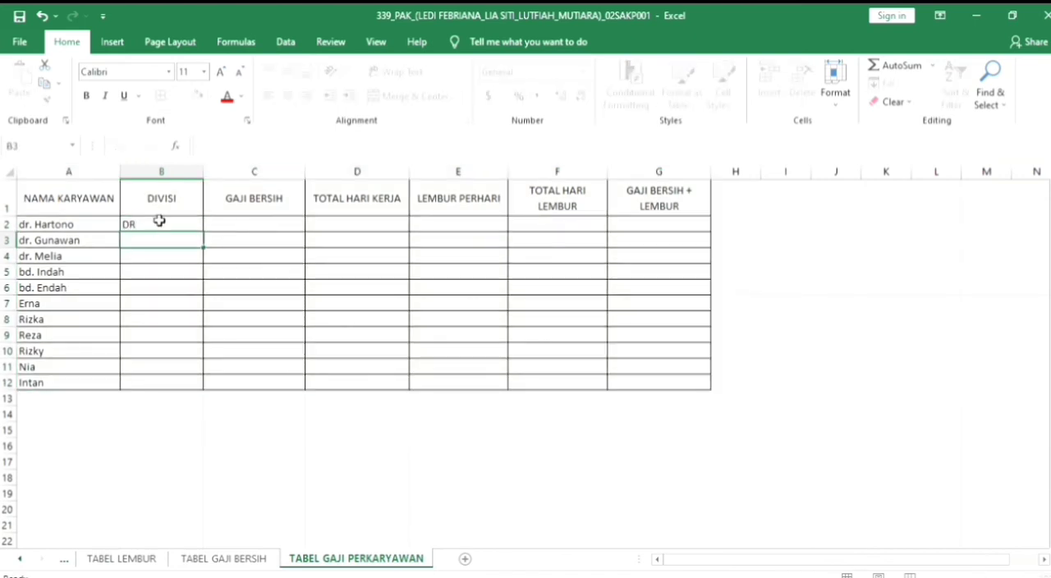
text(DR)
key(Return)
text(DR)
key(Return)
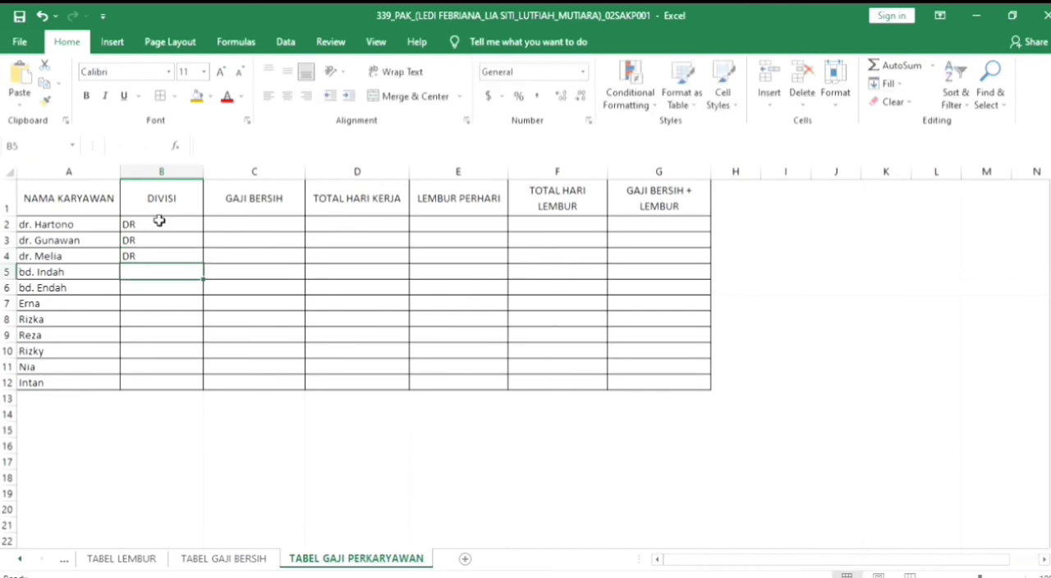
Step: Enter the DIVISI code BD in B5:B6 and PR in B7:B8
text(BD)
key(Return)
text(BD)
key(Return)
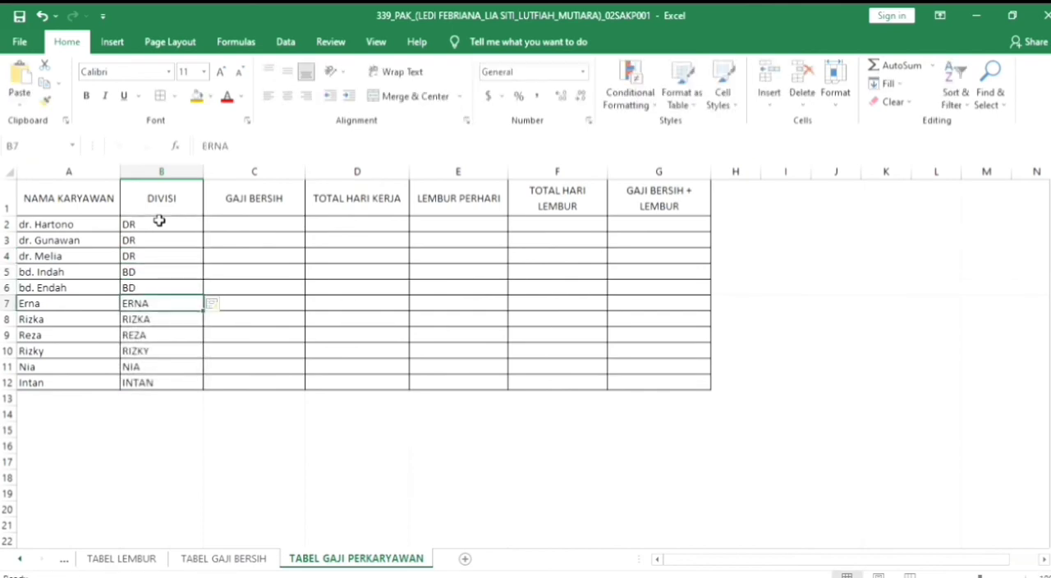
text(PR)
key(Return)
text(PR)
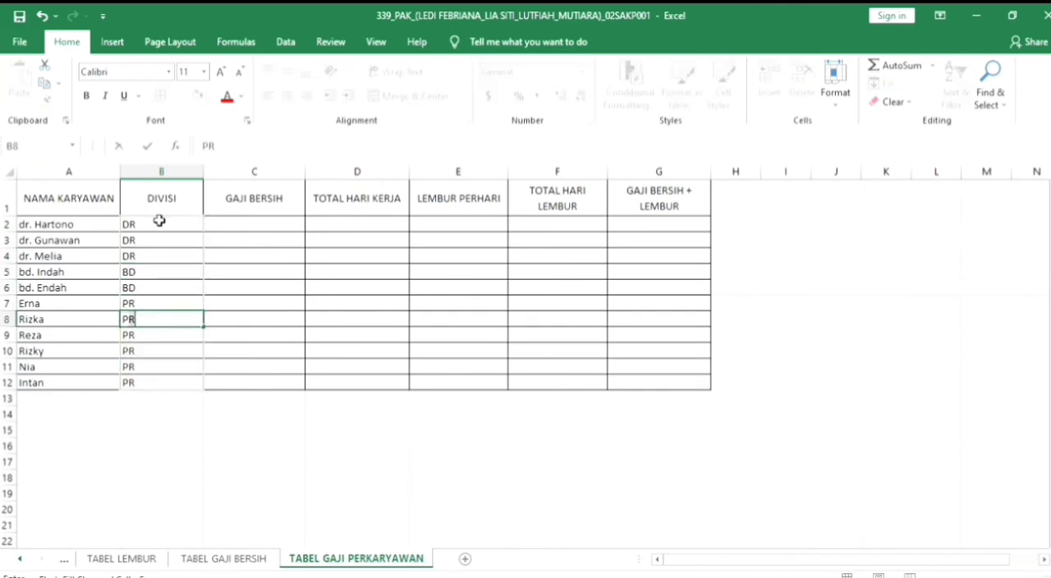
key(Return)
Step: Enter the DIVISI code APT in B9:B10
text(APT)
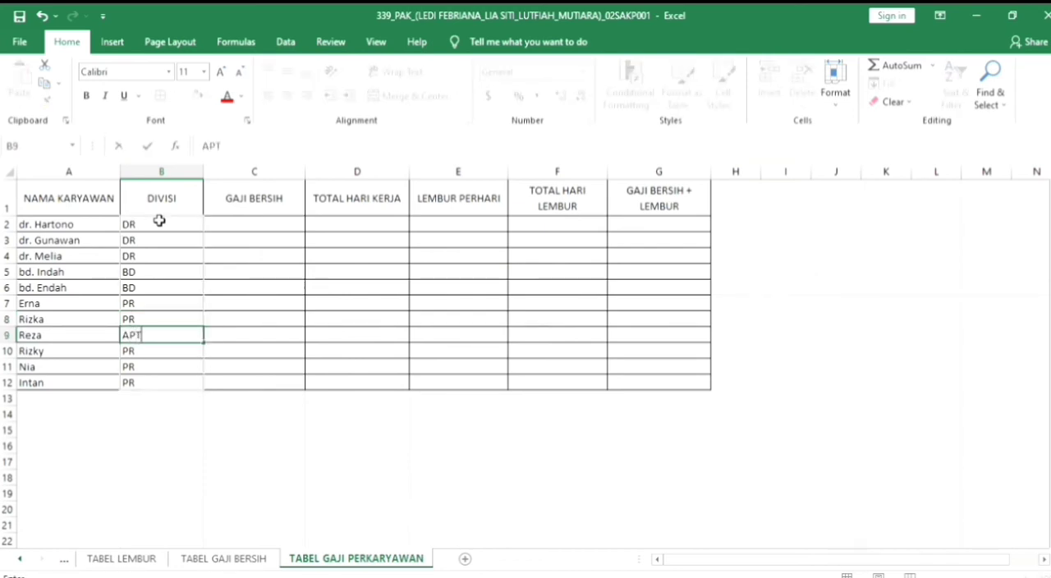
key(Return)
text(APT)
key(Return)
key(Return)
Step: Enter the DIVISI code KS for the last two employees in B11:B12
text(KS)
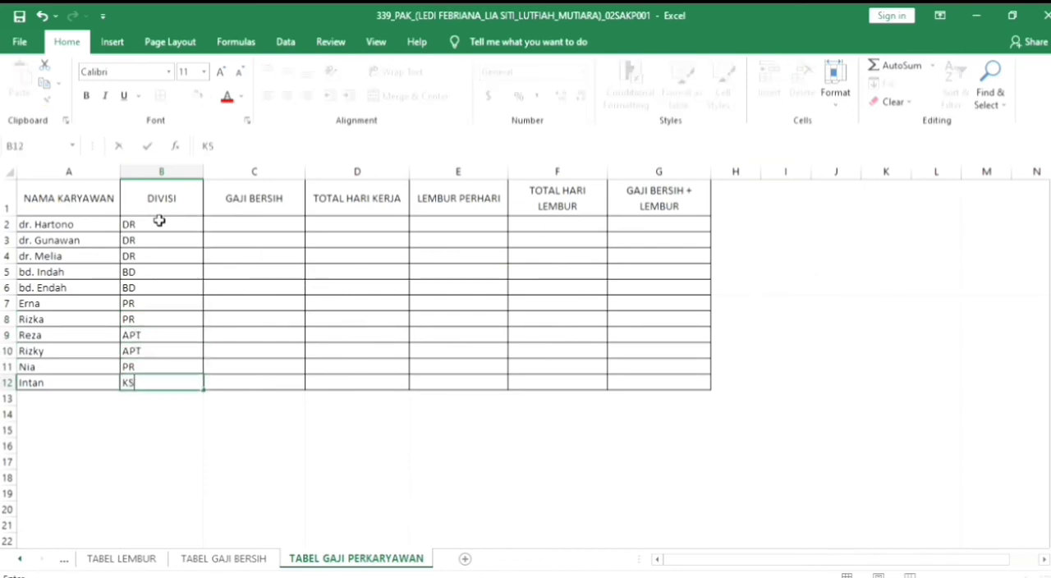
key(Return)
key(Return)
key(Up)
key(Up)
key(Up)
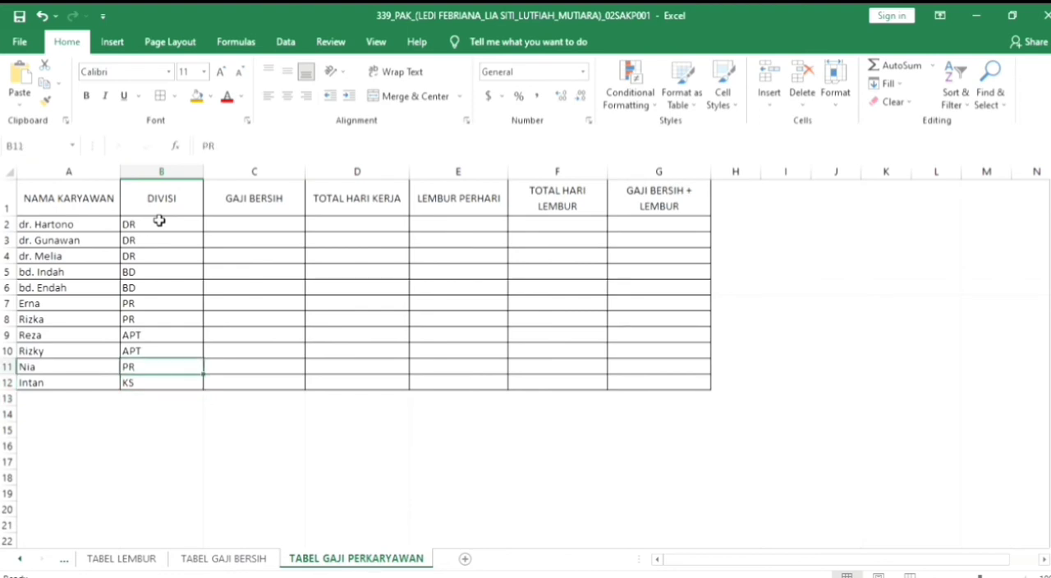
text(KS)
key(Return)
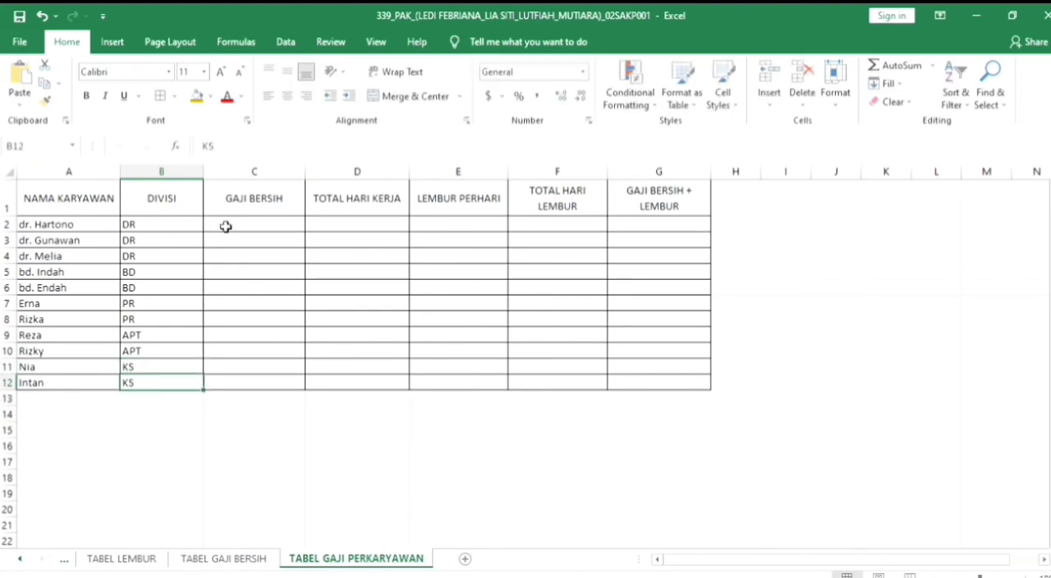
Step: Fill the header row A1:G1 with the dark gold colour
drag(35, 198, 661, 199)
click(197, 96)
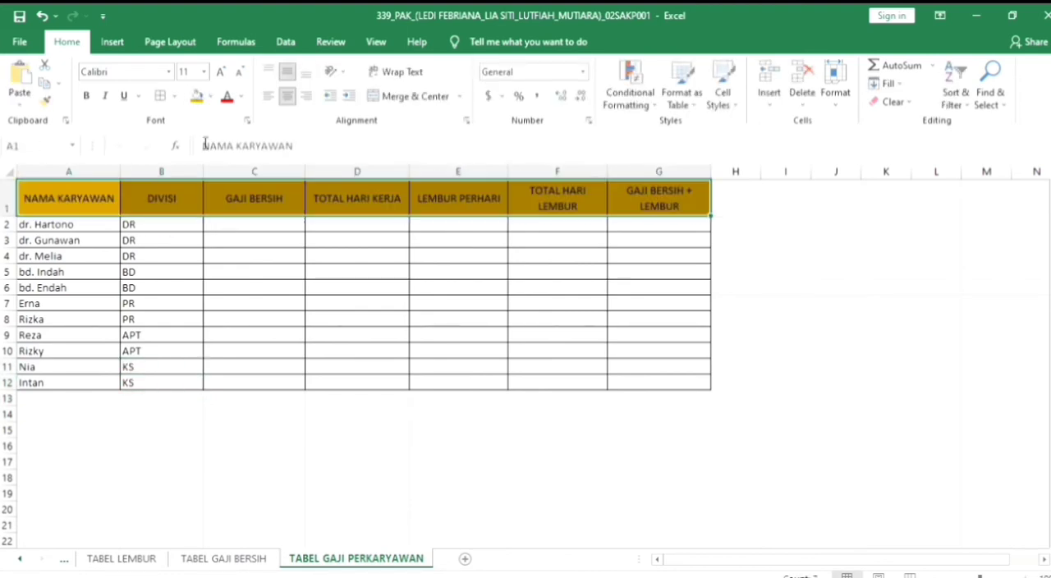
click(235, 219)
click(460, 429)
Step: Enter 5 as the TOTAL HARI LEMBUR for the three doctors in F2:F4
click(583, 227)
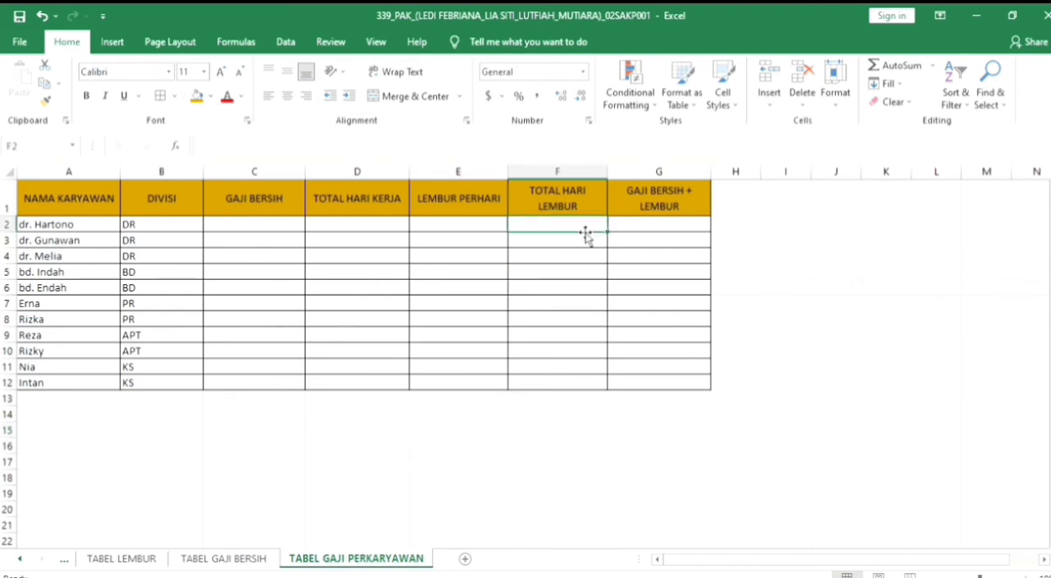
text(5)
key(Return)
text(5)
key(Return)
text(5)
key(Return)
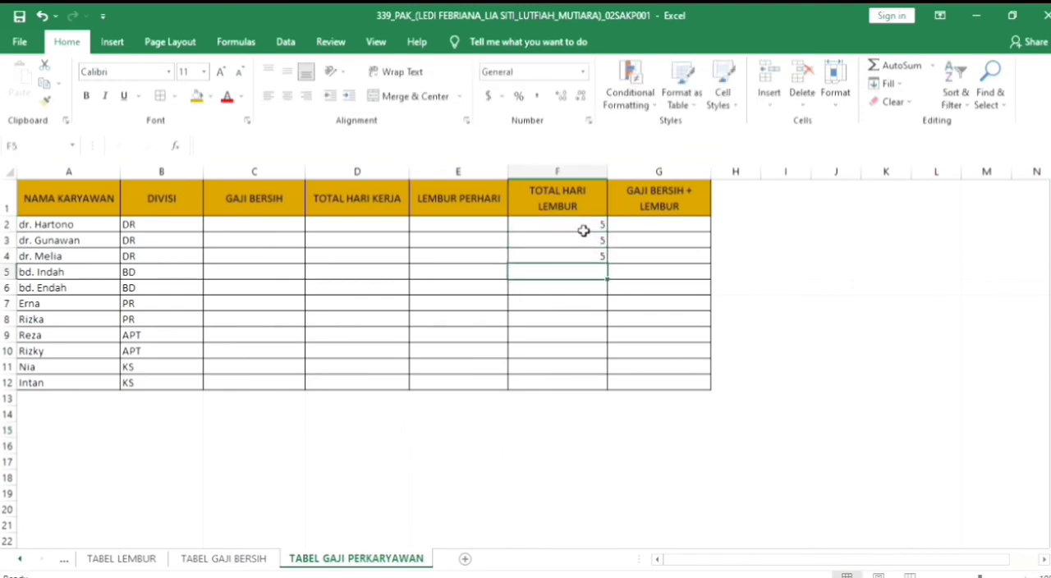
Step: Enter the TOTAL HARI LEMBUR as 3 in F5:F6 and 4 in F7:F8
text(3)
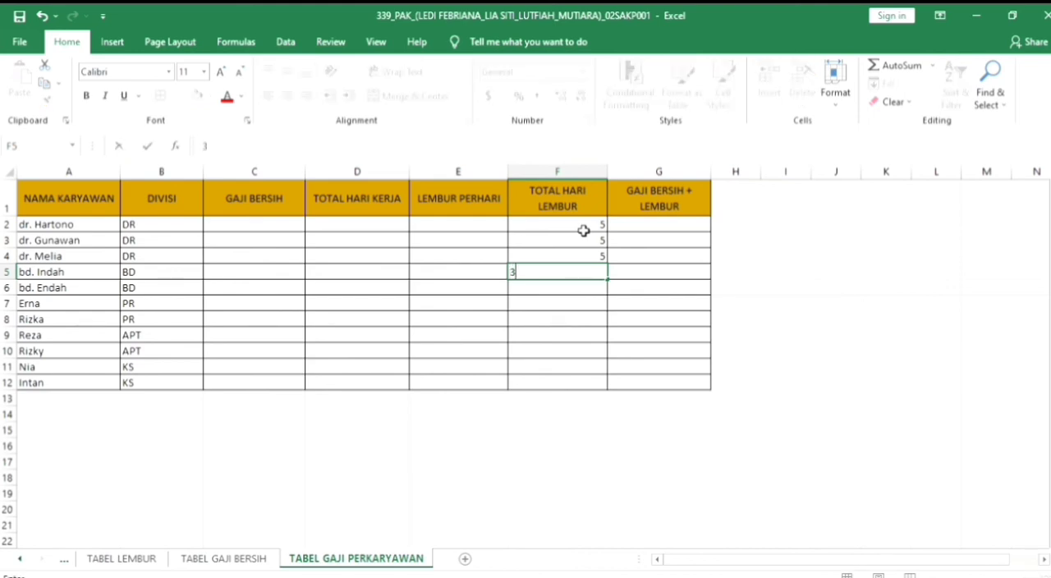
key(Return)
text(3)
key(Return)
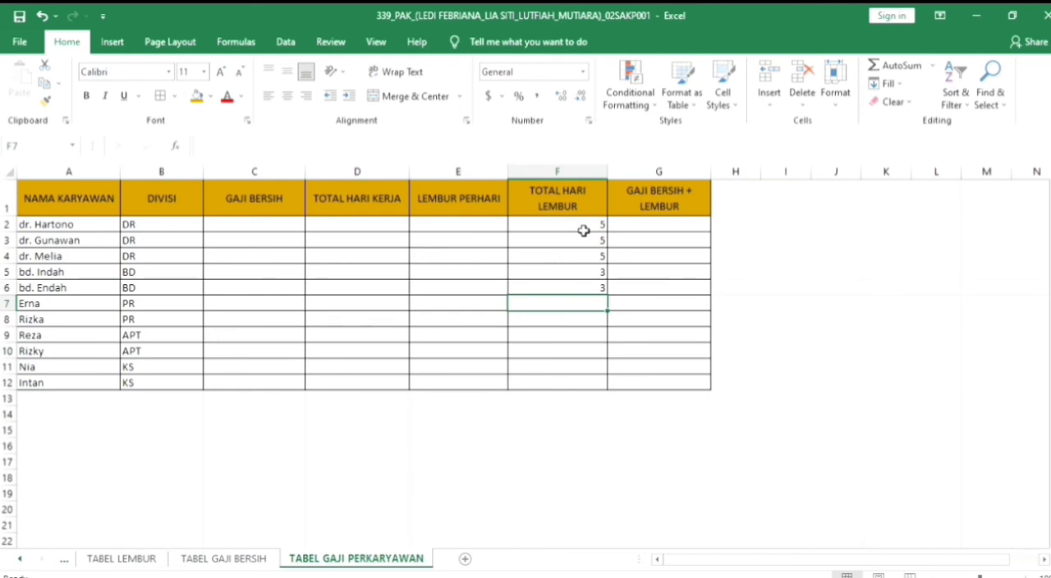
text(4)
key(Return)
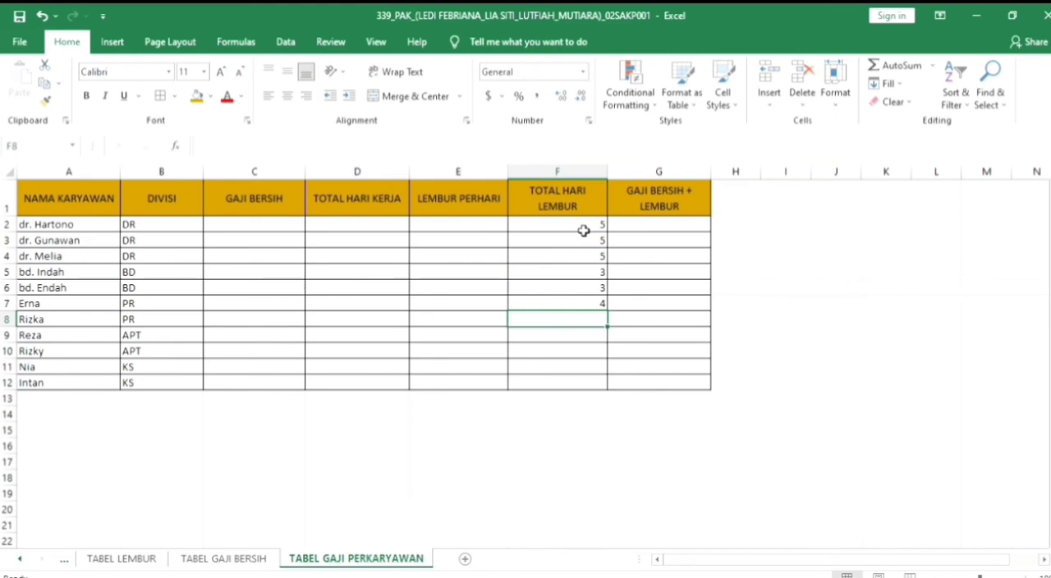
text(4)
key(Return)
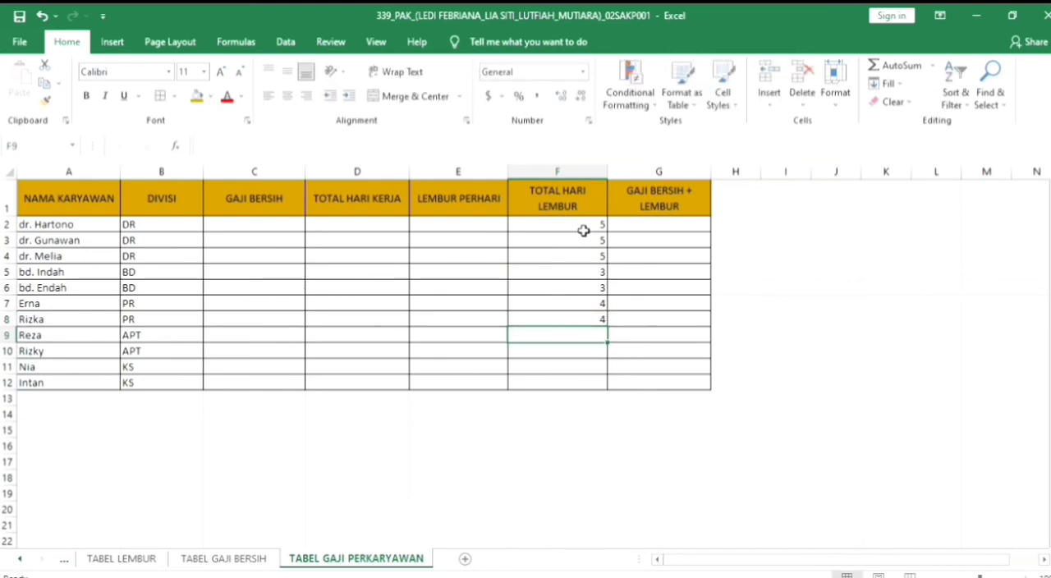
Step: Enter the TOTAL HARI LEMBUR as 3 in F9:F10 and 4 in F11:F12
text(3)
key(Return)
text(3)
key(Return)
text(4)
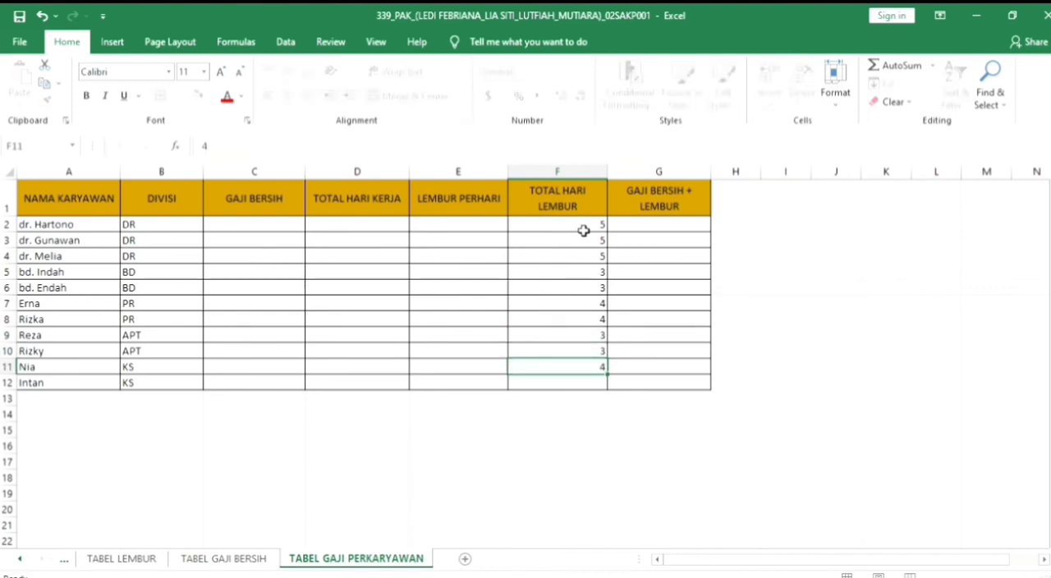
key(Return)
text(4)
key(Return)
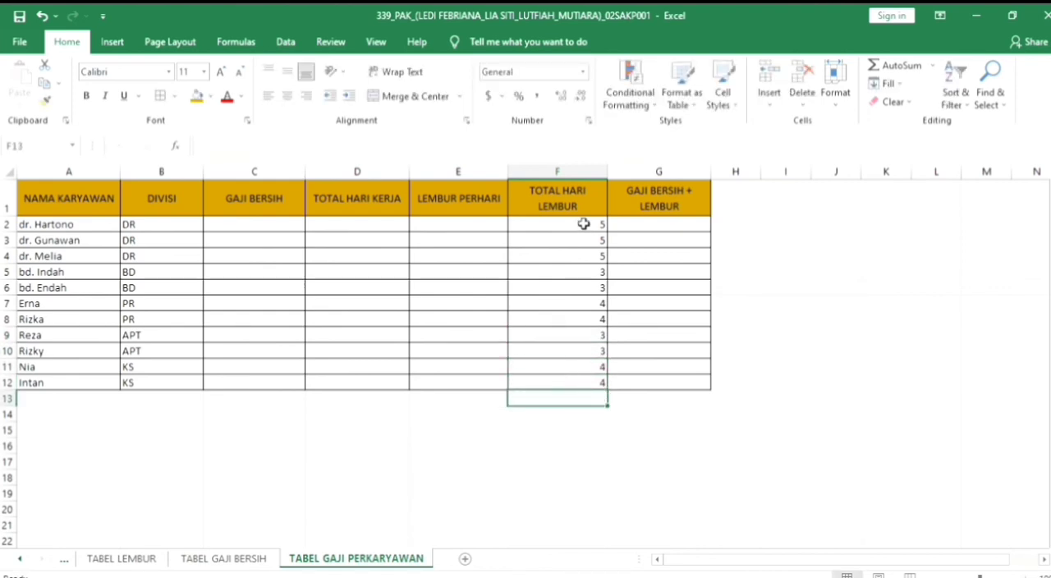
Step: Enter =VLOOKUP(B2,'TABEL GAJI BERSIH'!$B$2:$I$6,8,0) in C2 under GAJI BERSIH and fill it down to C12
click(256, 222)
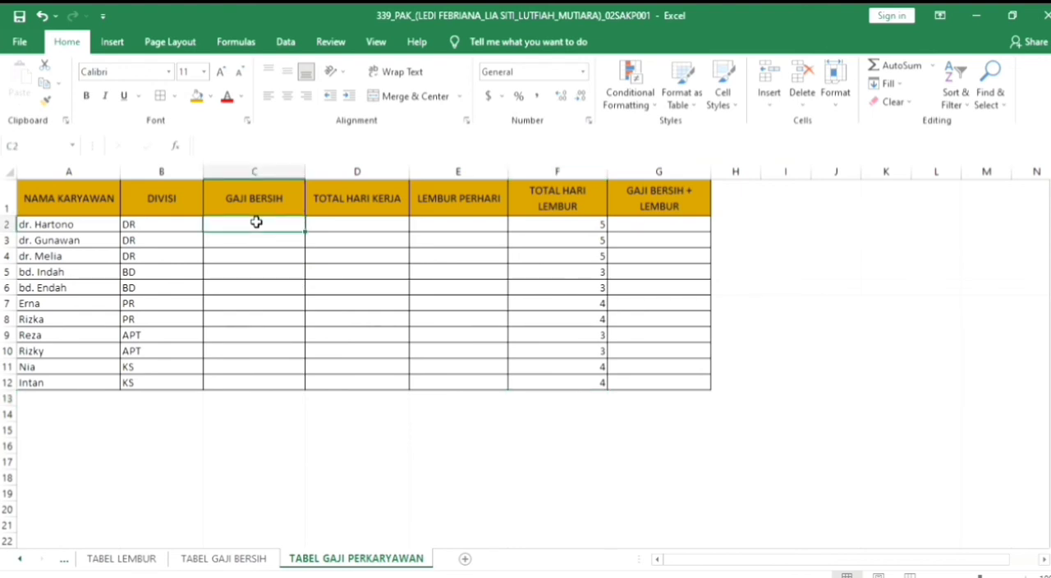
text(=VLO)
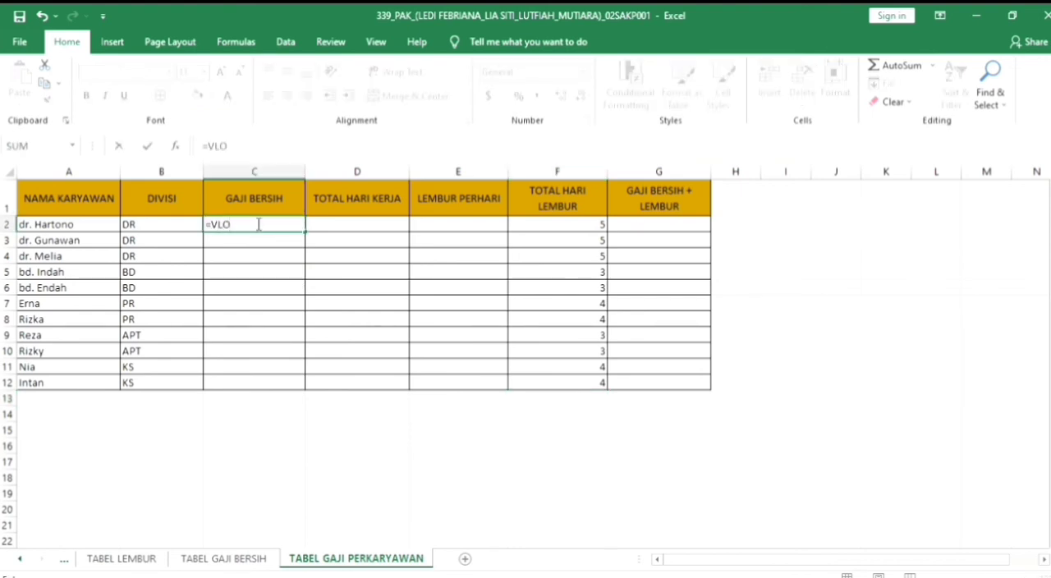
key(Tab)
click(187, 221)
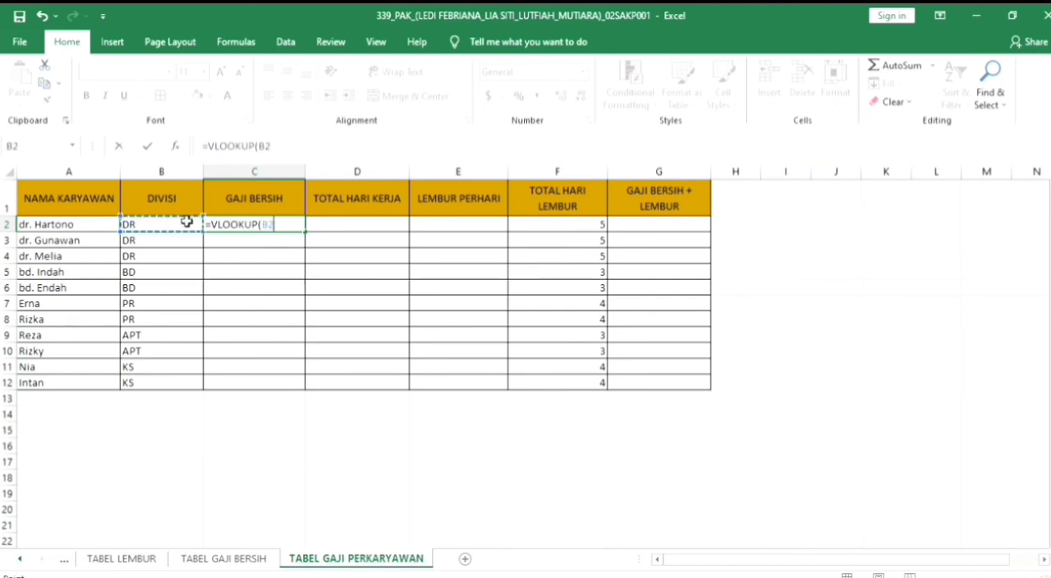
text(,)
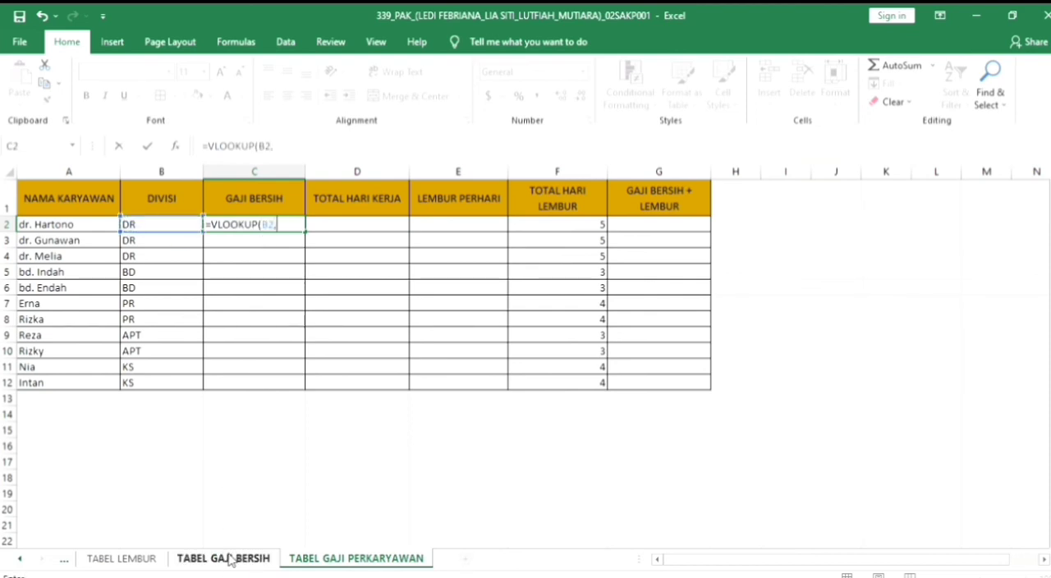
click(231, 559)
click(132, 216)
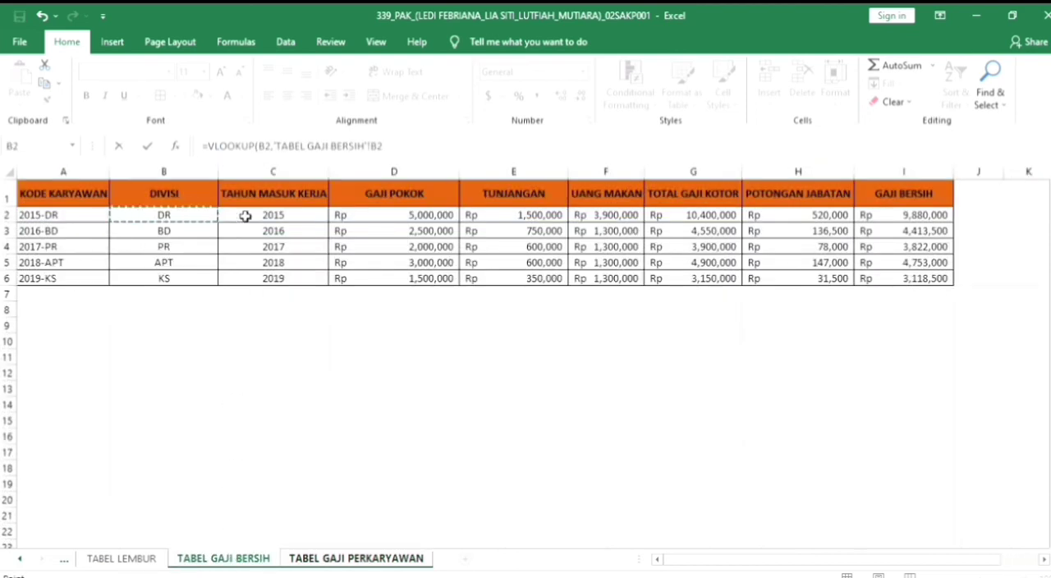
drag(246, 216, 906, 277)
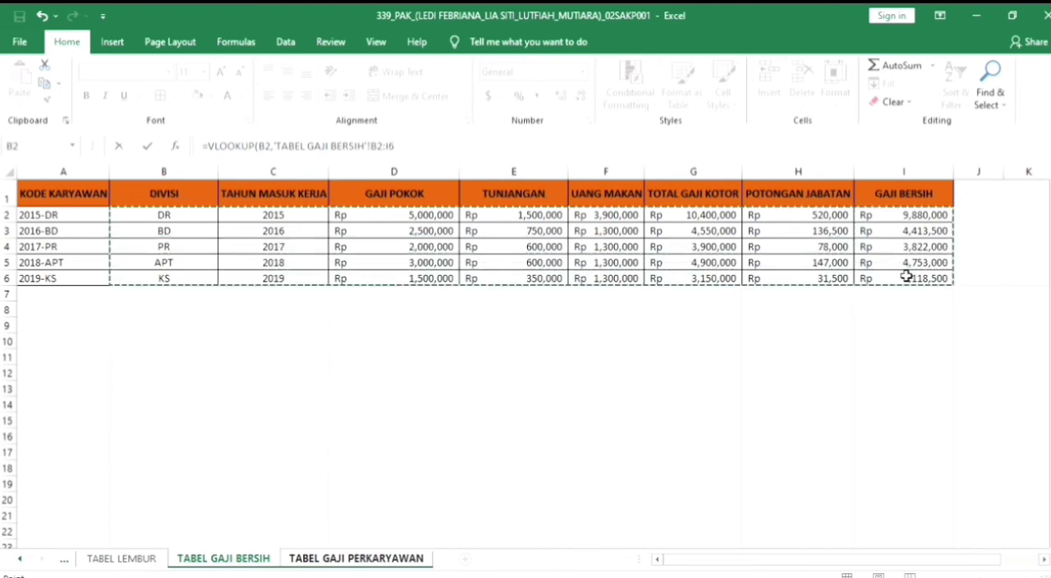
key(F4)
text(,8,0)
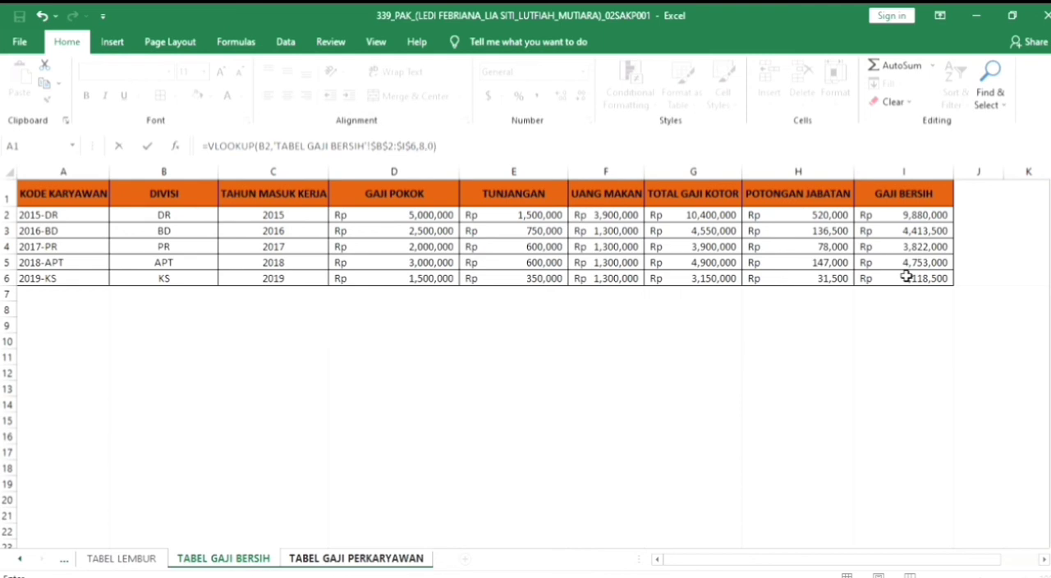
key(Return)
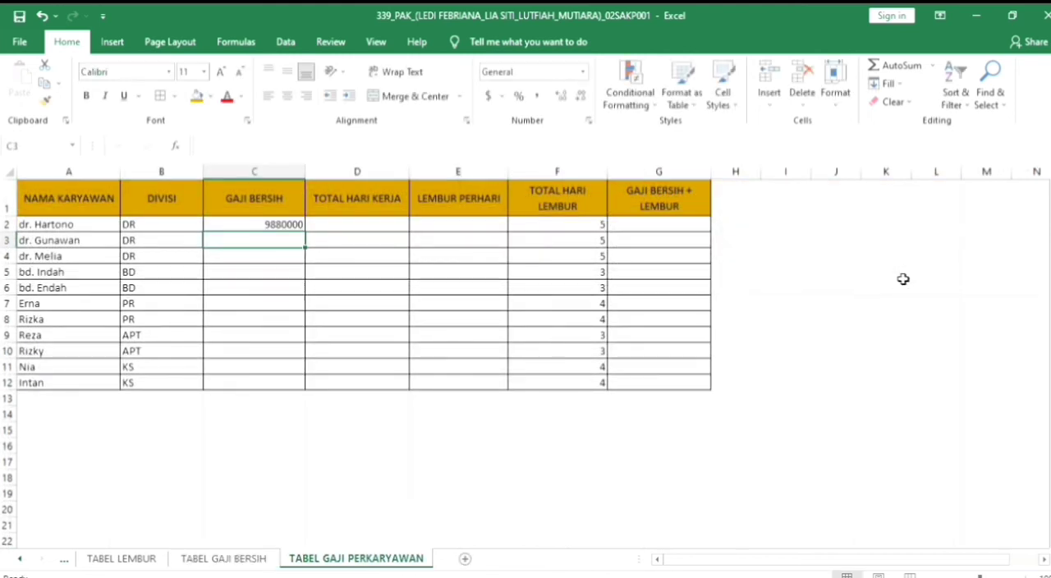
click(238, 223)
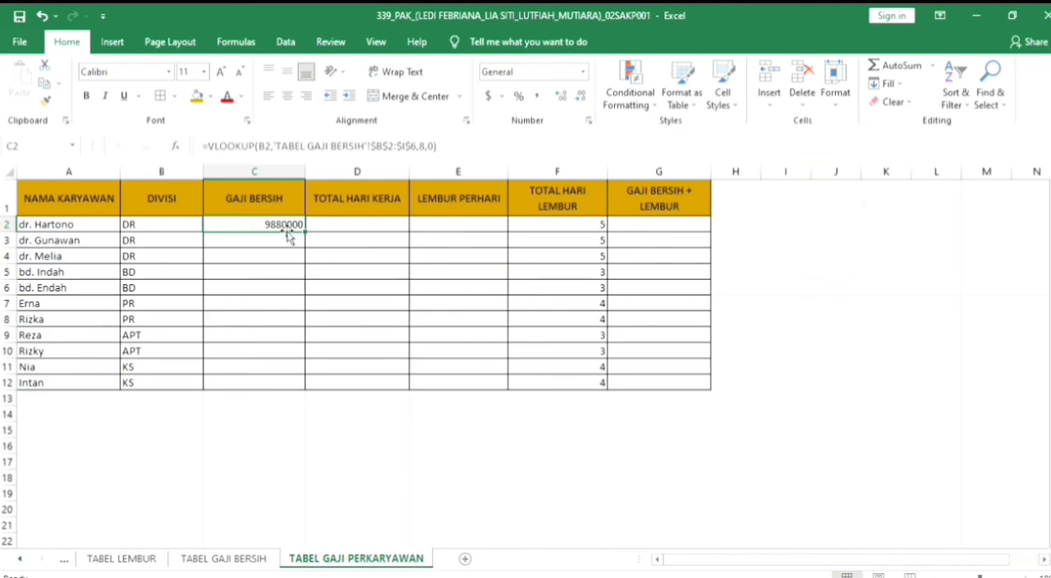
drag(305, 232, 305, 392)
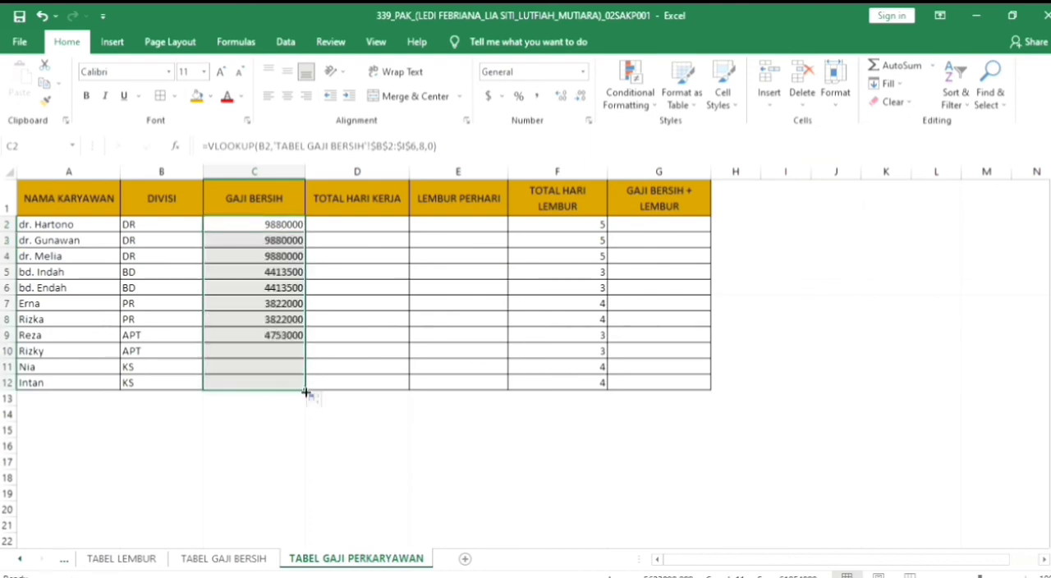
Step: Check the note on total working days per employee in the CATATAN sheet and return to TABEL GAJI PERKARYAWAN
click(346, 228)
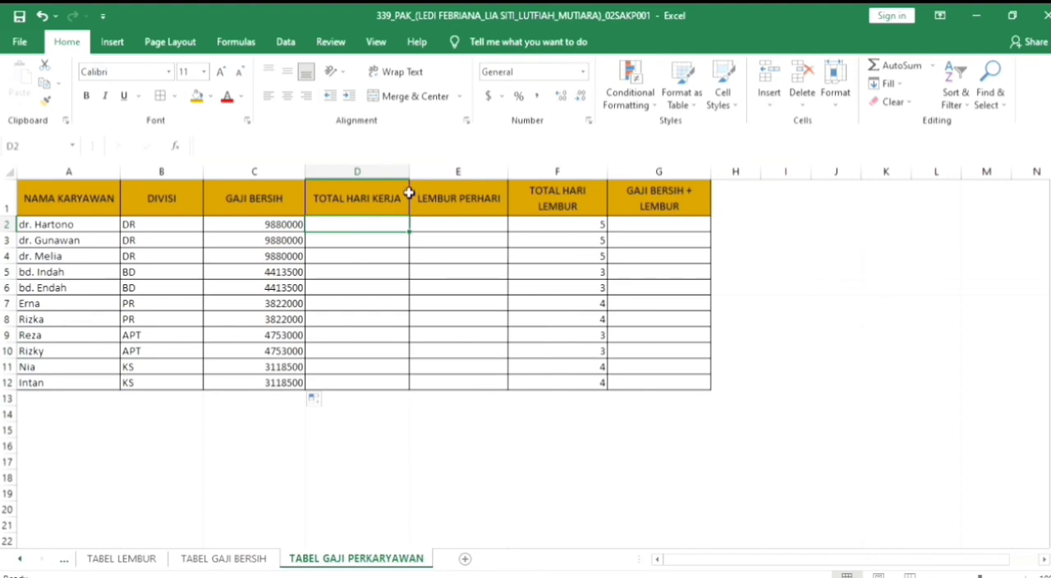
click(20, 561)
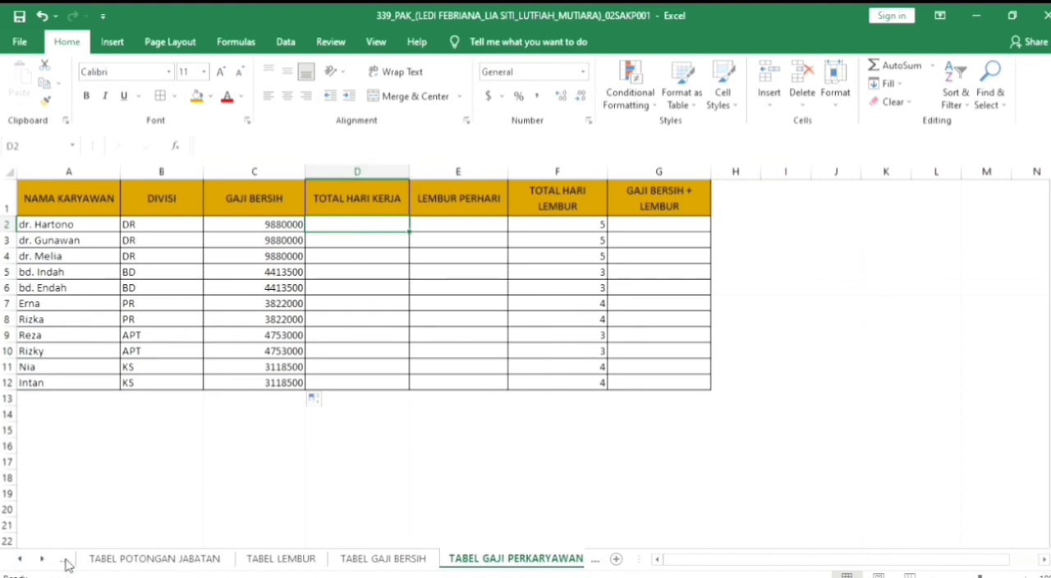
click(20, 560)
click(19, 560)
click(90, 560)
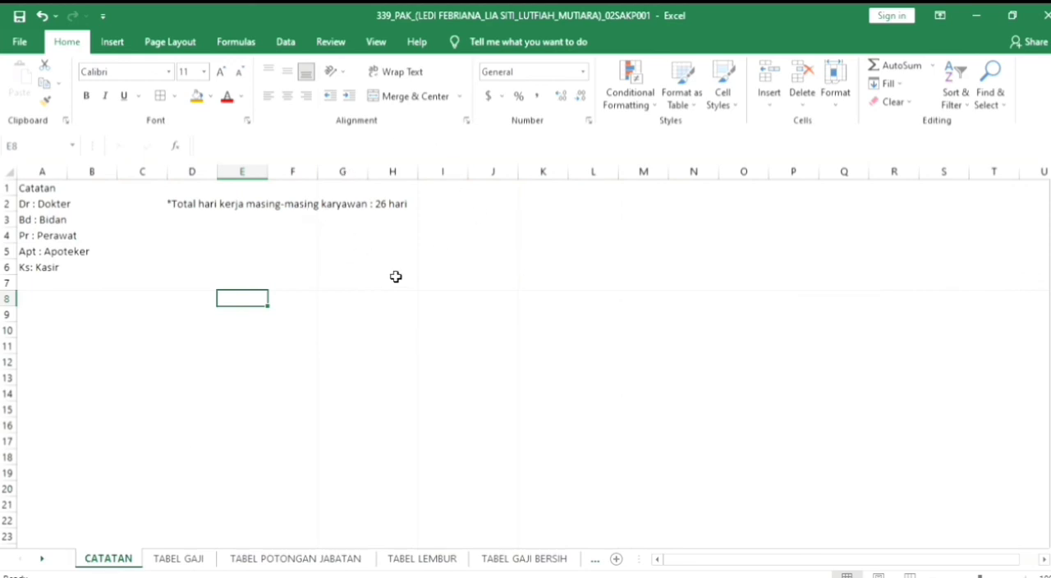
click(593, 560)
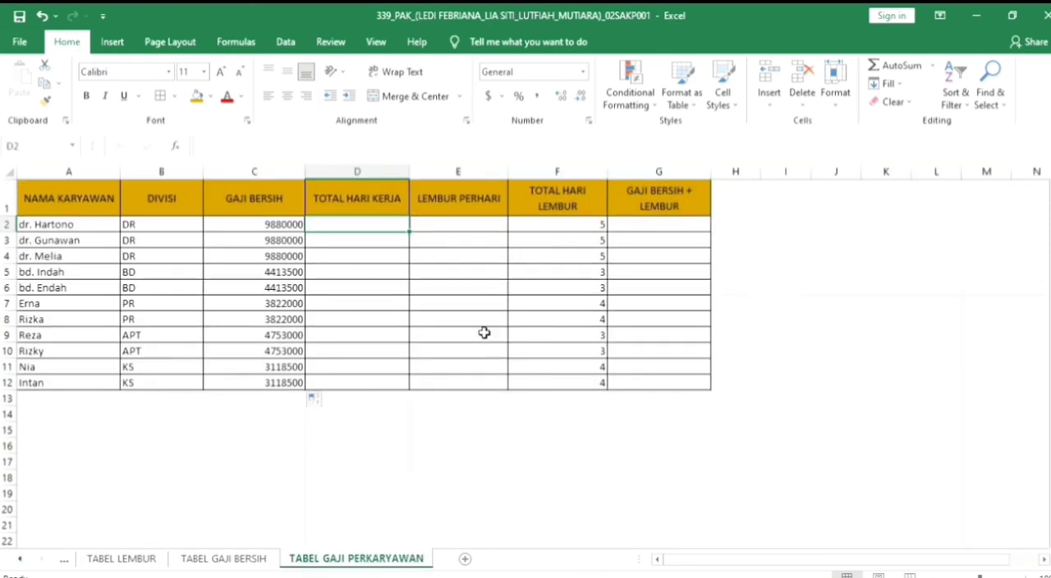
Step: Enter 26 in D2 under TOTAL HARI KERJA and copy it to D3:D12
text(26)
key(Return)
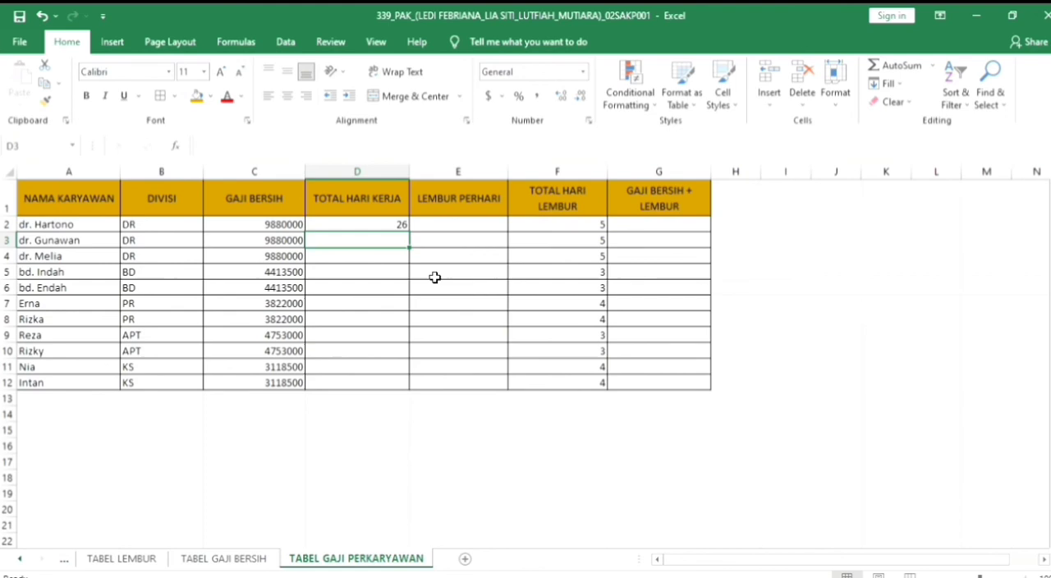
click(394, 222)
key(ctrl+c)
drag(386, 237, 389, 374)
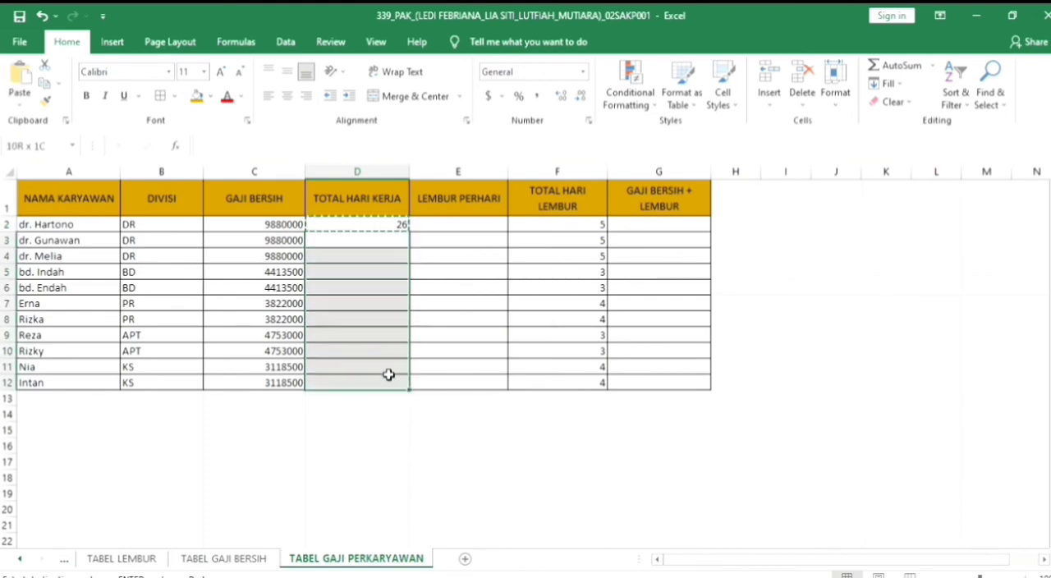
key(ctrl+v)
key(Escape)
Step: Enter =VLOOKUP(B2,'TABEL LEMBUR'!$A$3:$B$7,2,0) in E2 under LEMBUR PERHARI and fill it down to E12
click(505, 225)
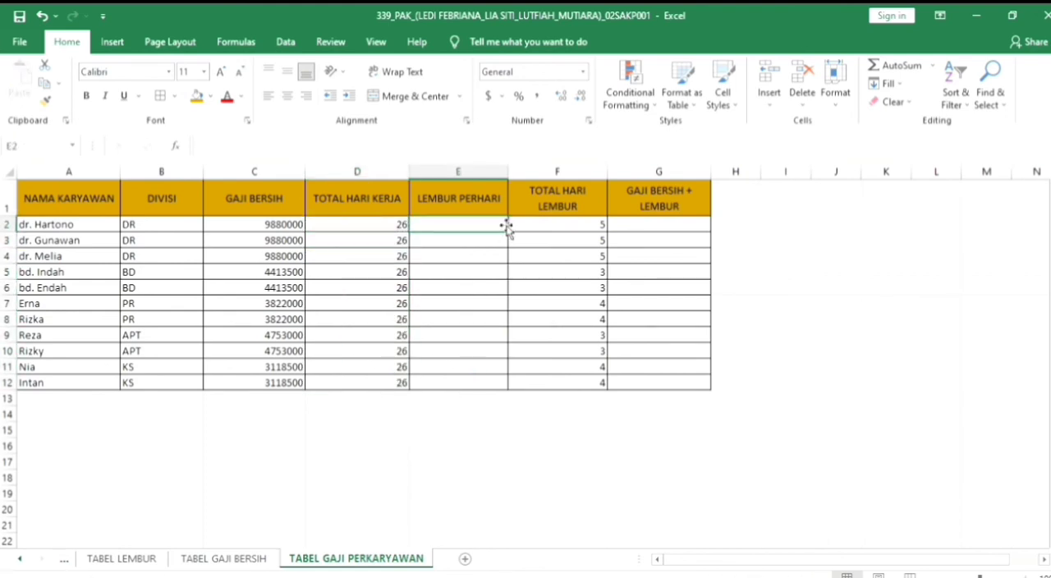
text(=VL)
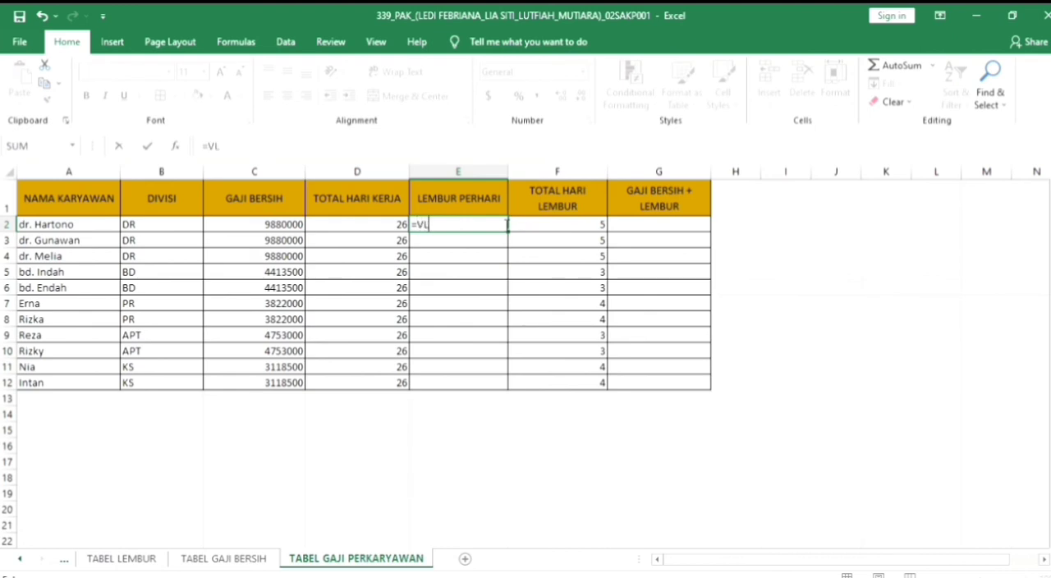
text(OOKUP()
click(191, 228)
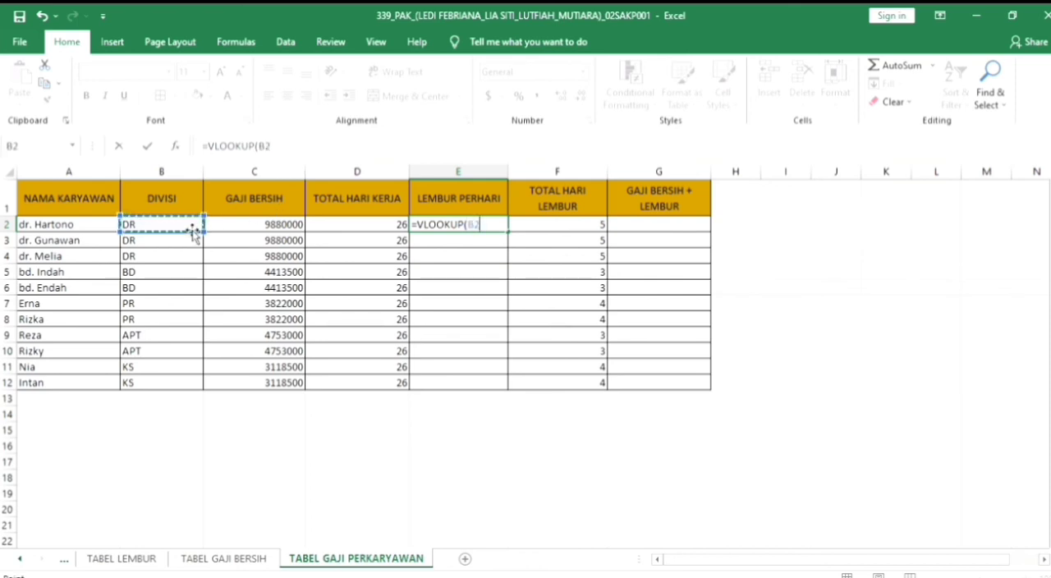
text(,)
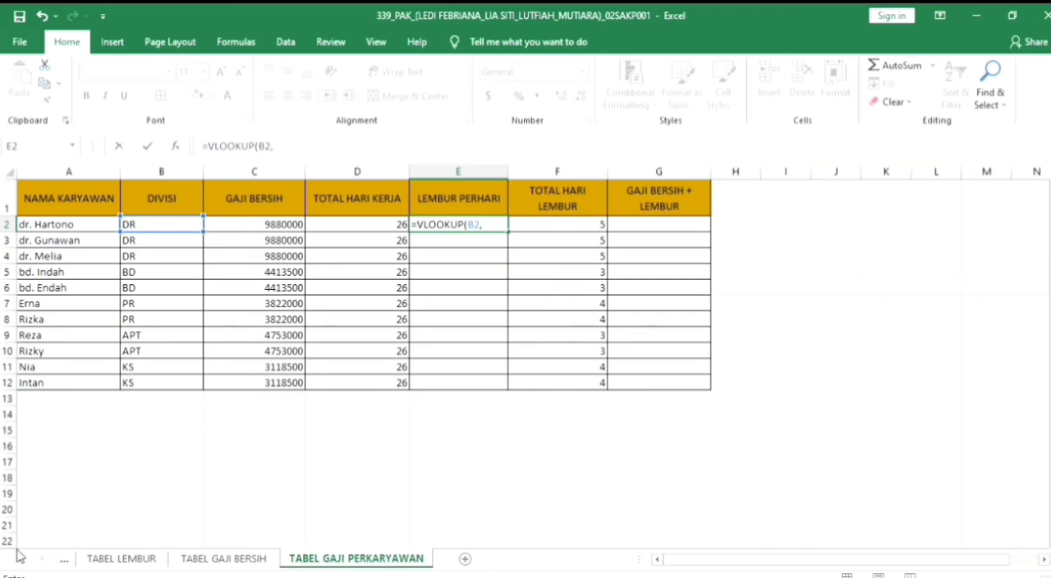
click(20, 556)
click(20, 557)
click(20, 557)
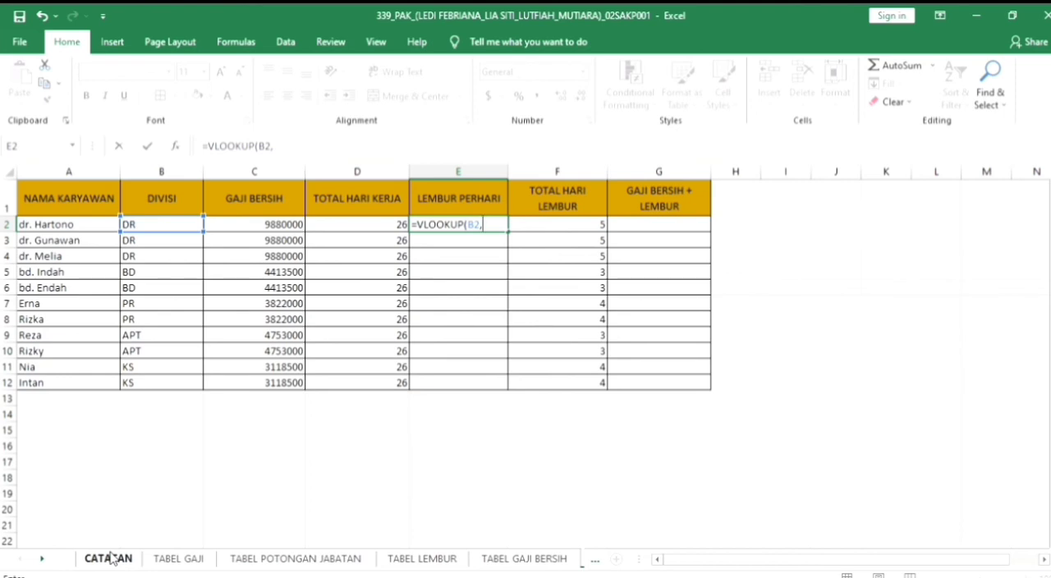
click(440, 560)
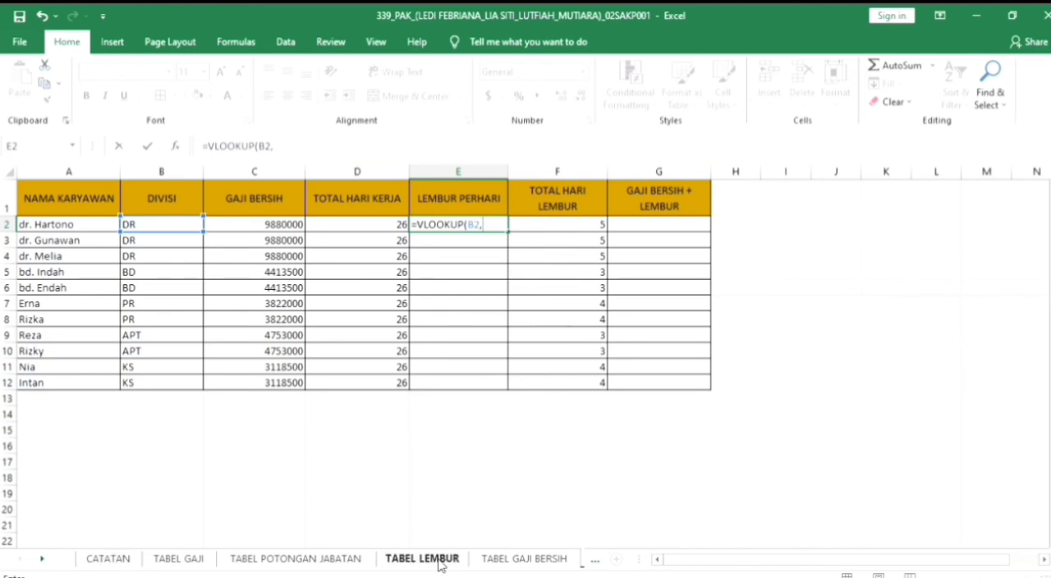
click(43, 229)
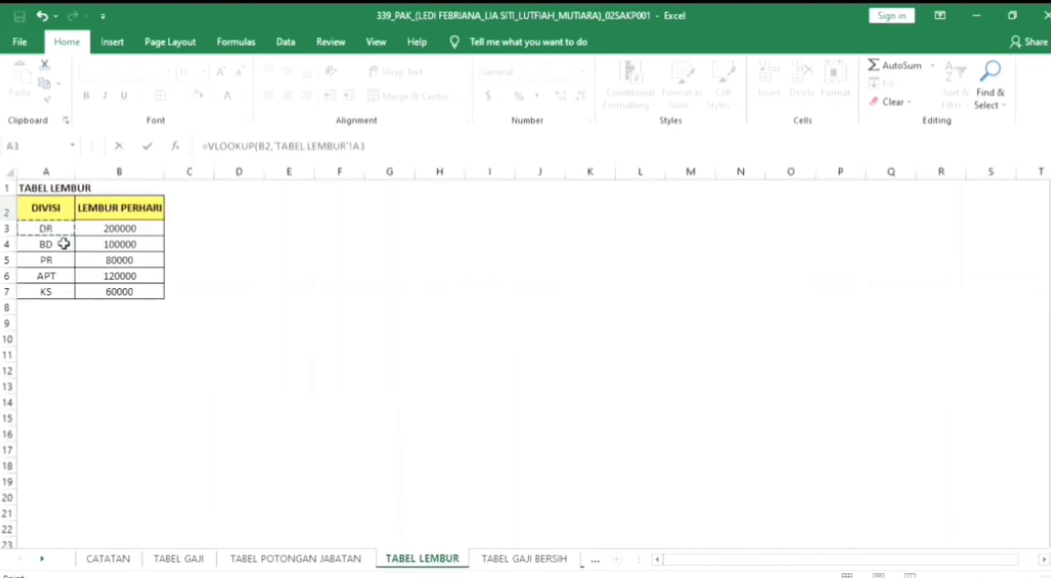
drag(64, 243, 93, 286)
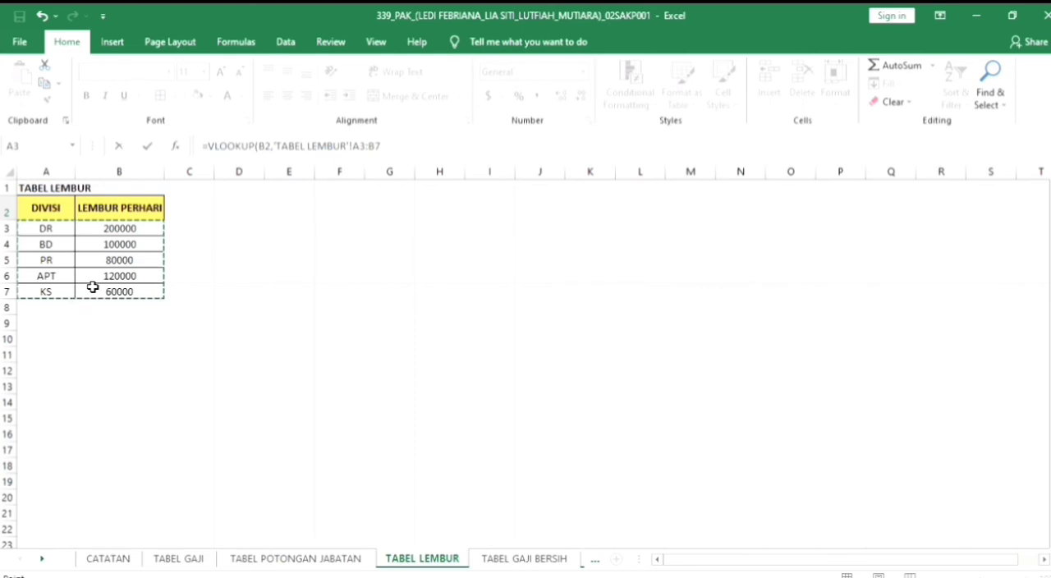
key(F4)
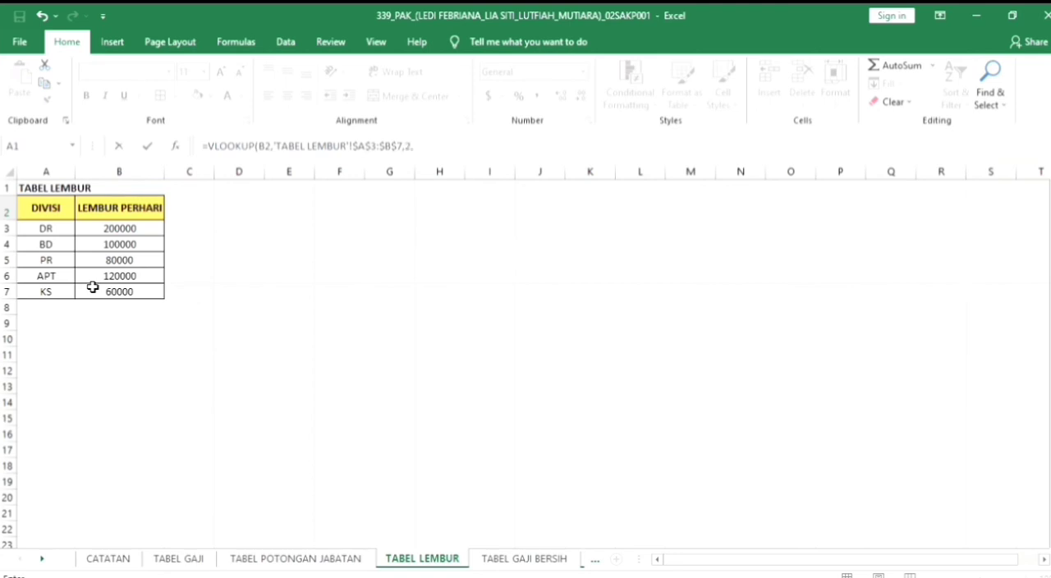
text())
key(Return)
click(472, 221)
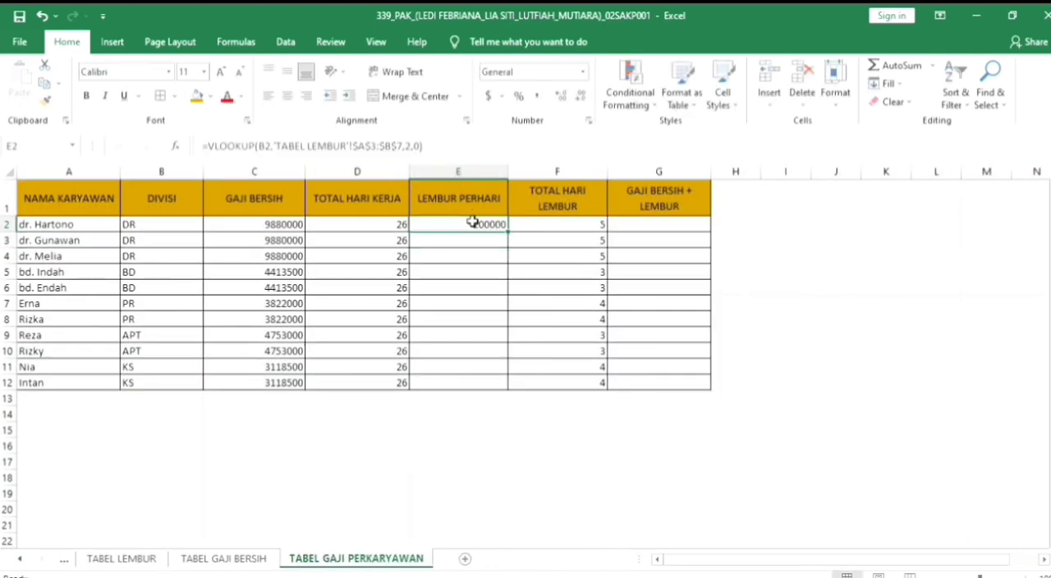
drag(507, 230, 505, 388)
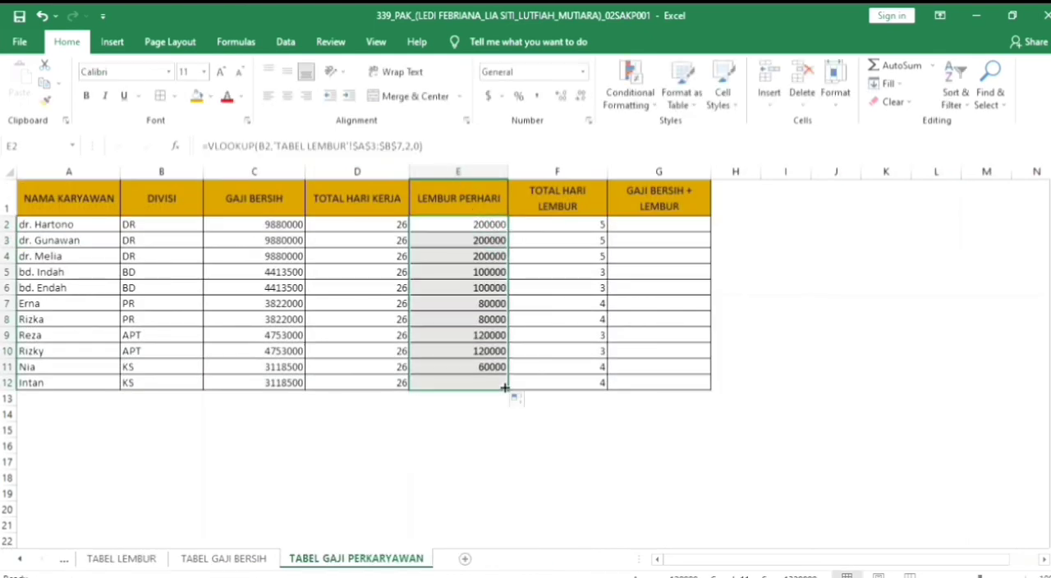
Step: Enter =C2+(E2*F2) in G2 under GAJI BERSIH + LEMBUR and fill it down to G12
click(654, 223)
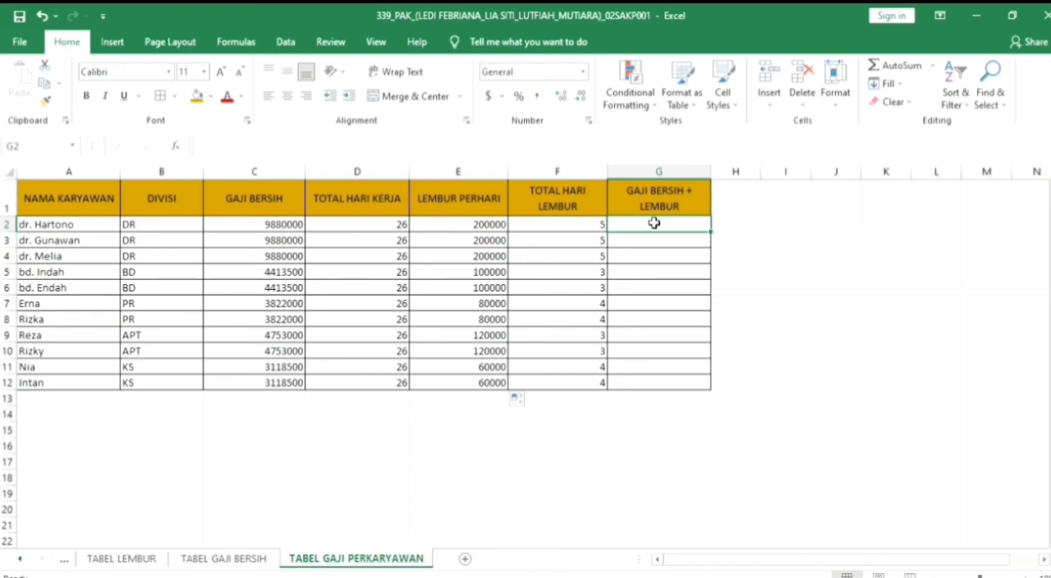
text(=)
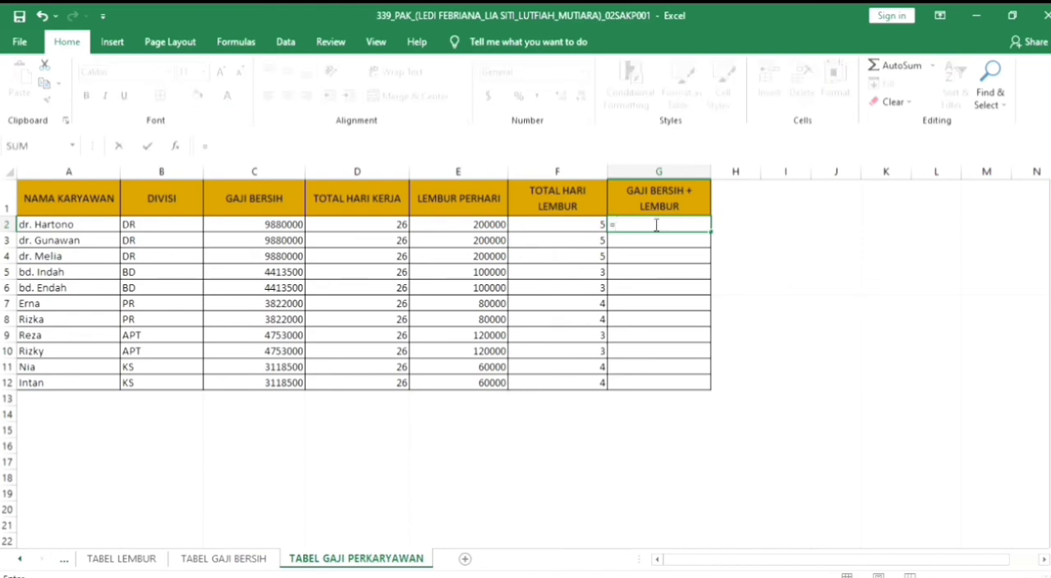
click(287, 222)
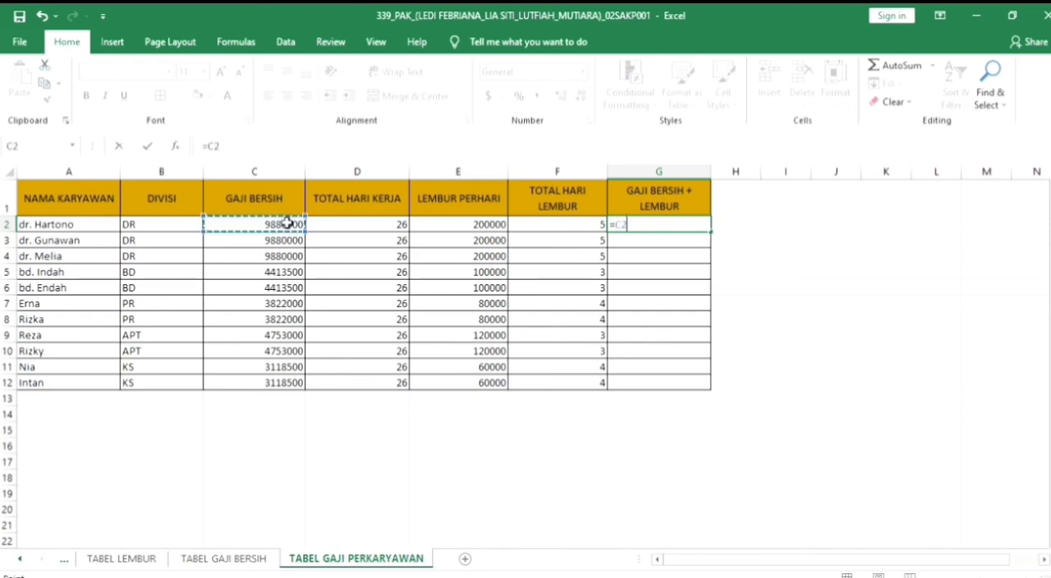
text(+()
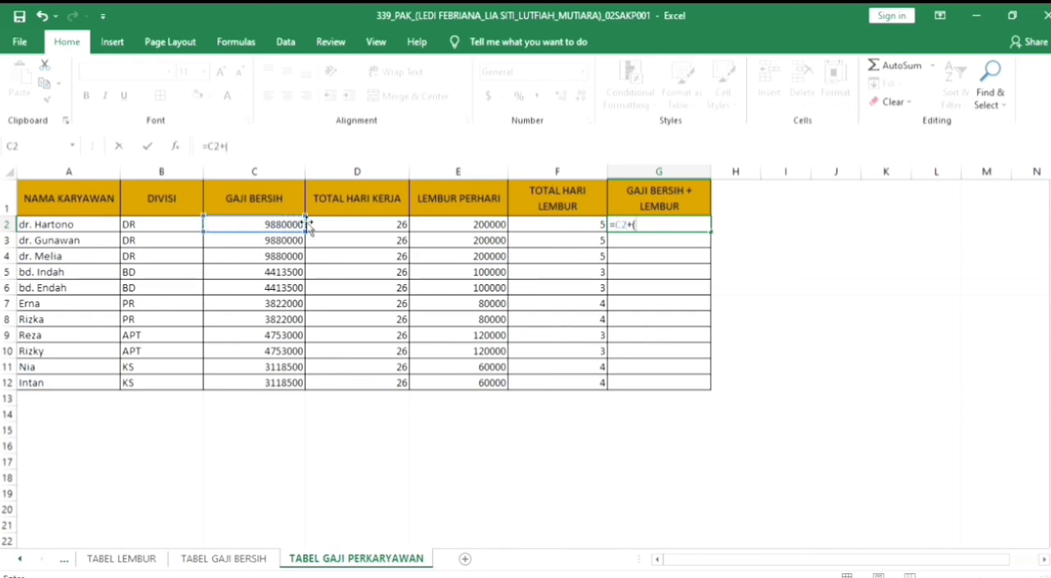
click(423, 220)
text(*)
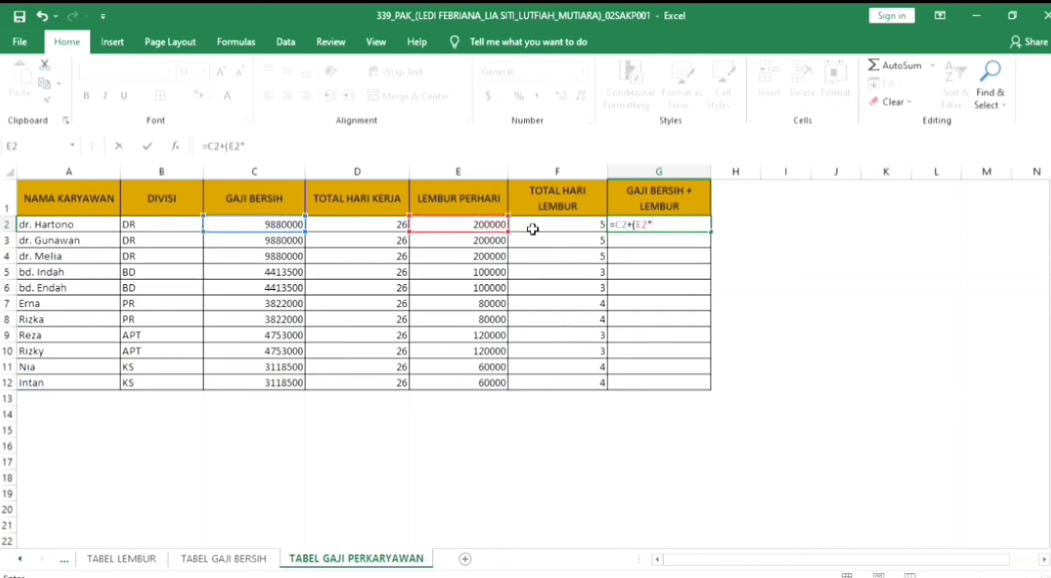
click(532, 229)
text())
key(Return)
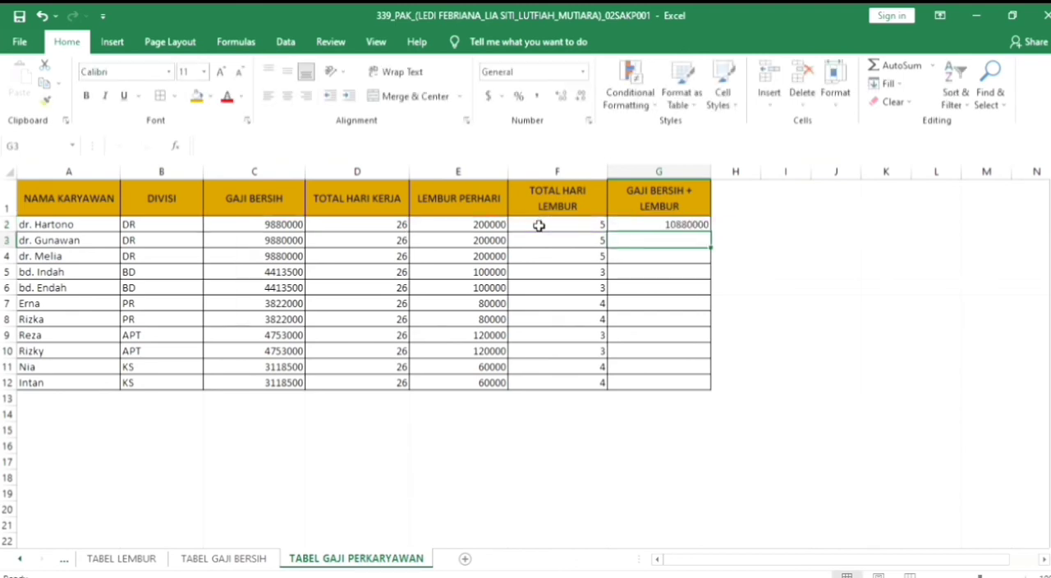
click(699, 225)
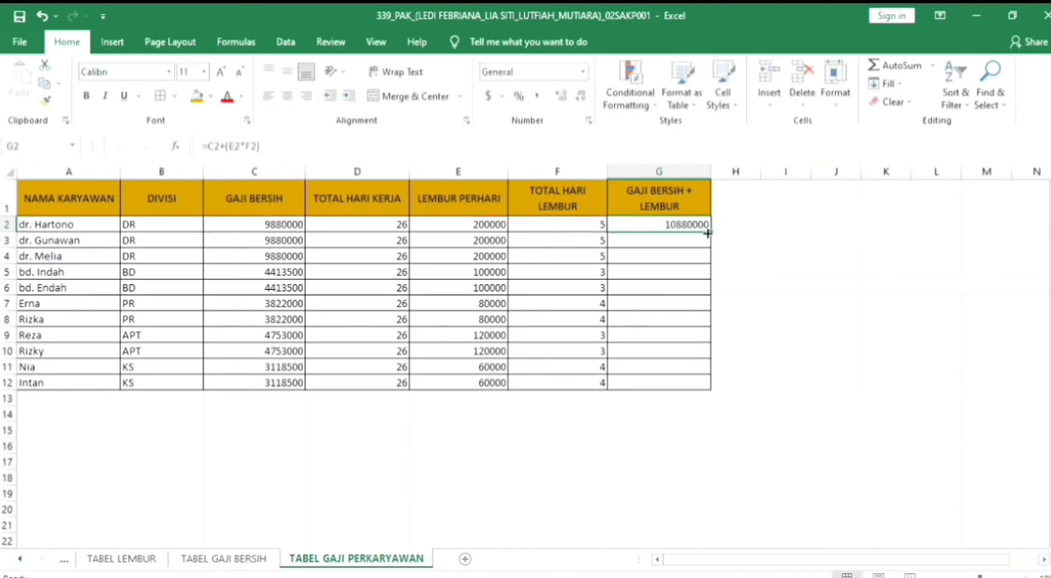
drag(707, 234, 704, 397)
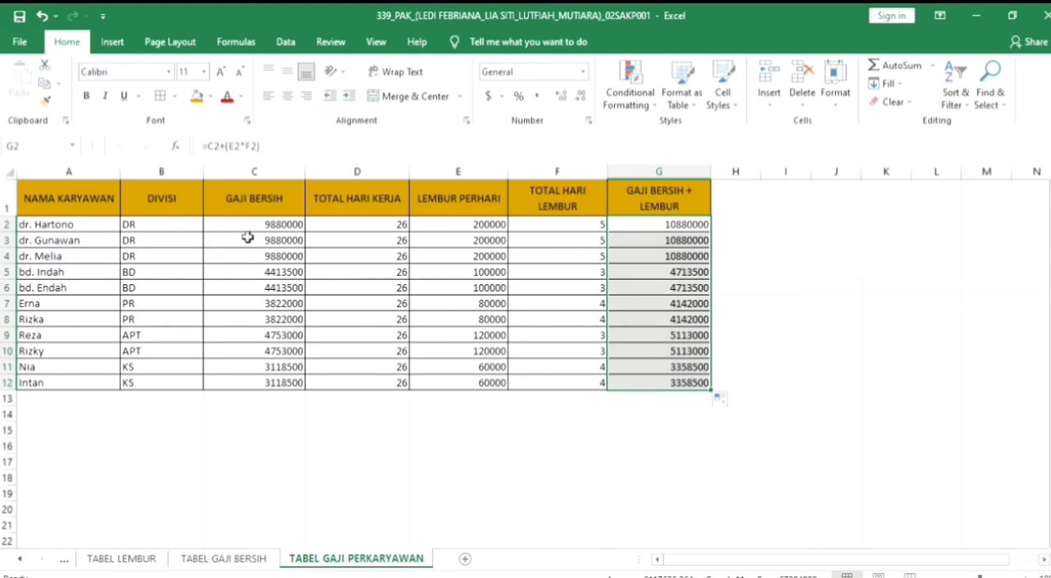
Step: Format C2:G12 as accounting with the Rp symbol and no decimals
drag(260, 222, 713, 387)
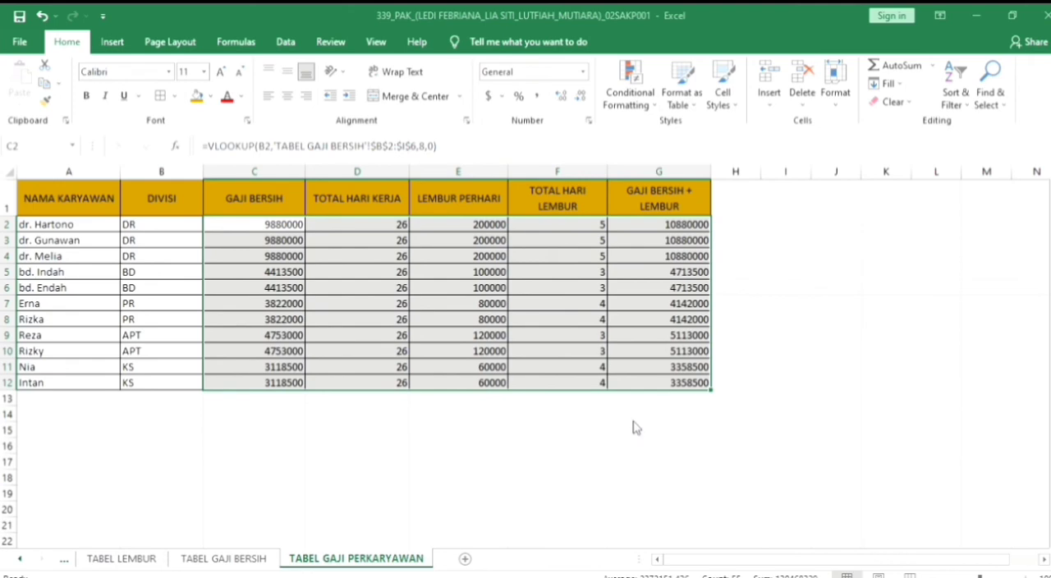
click(651, 527)
click(652, 490)
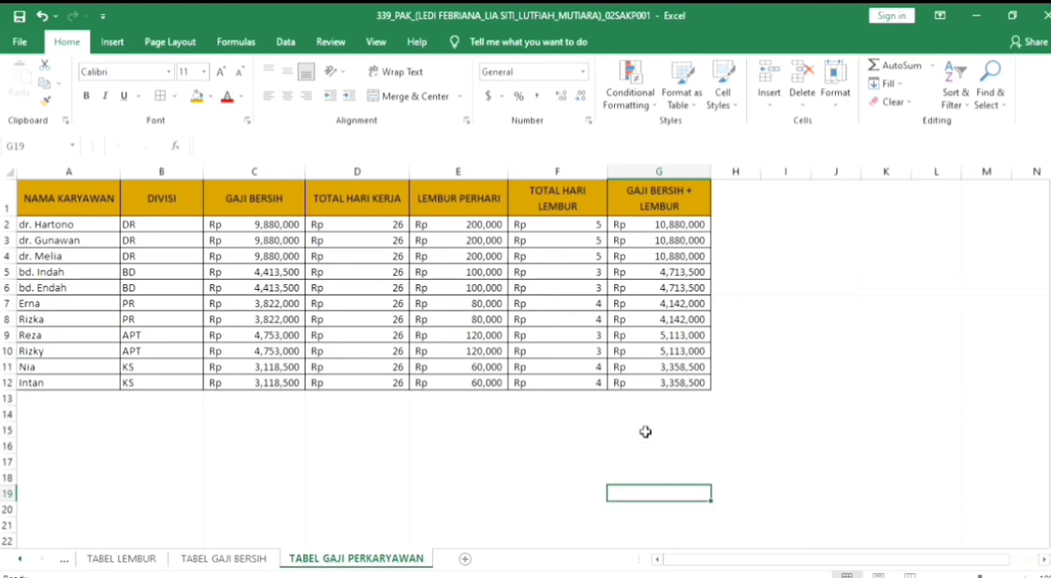
Step: Set the number format of TOTAL HARI LEMBUR F2:F12 and TOTAL HARI KERJA D2:D12 to General
drag(558, 225, 558, 382)
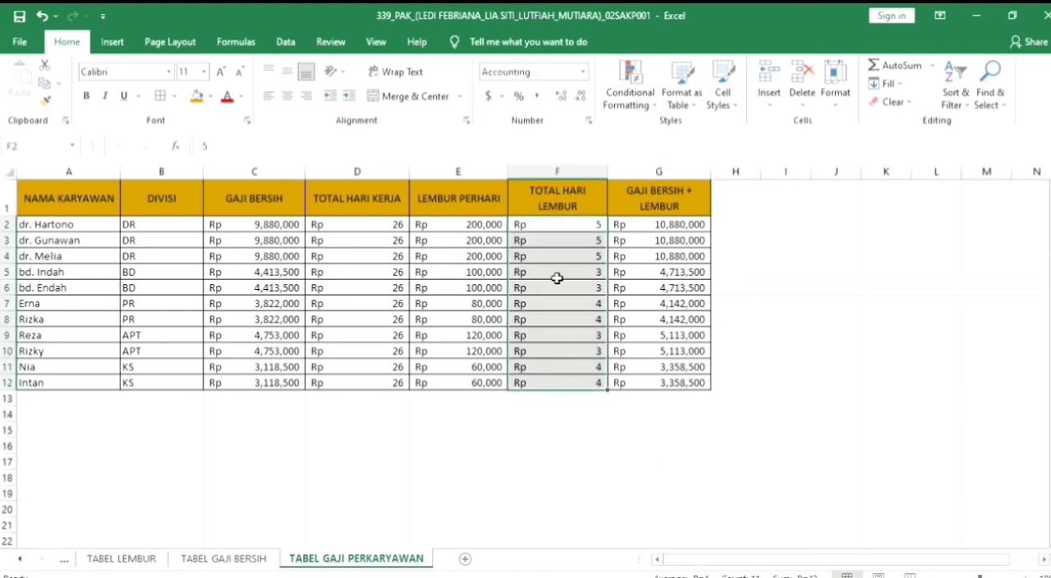
click(570, 99)
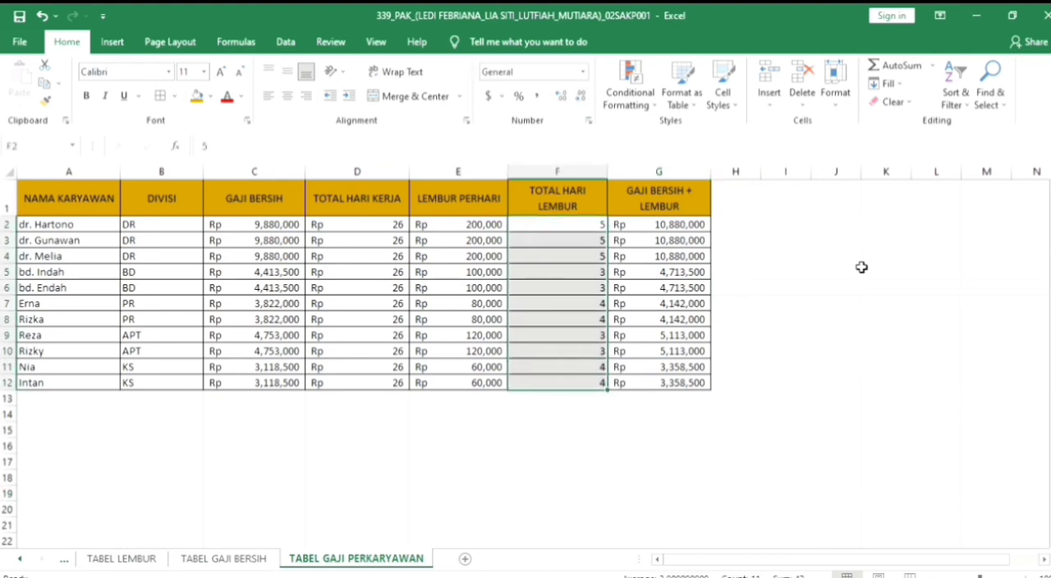
click(844, 271)
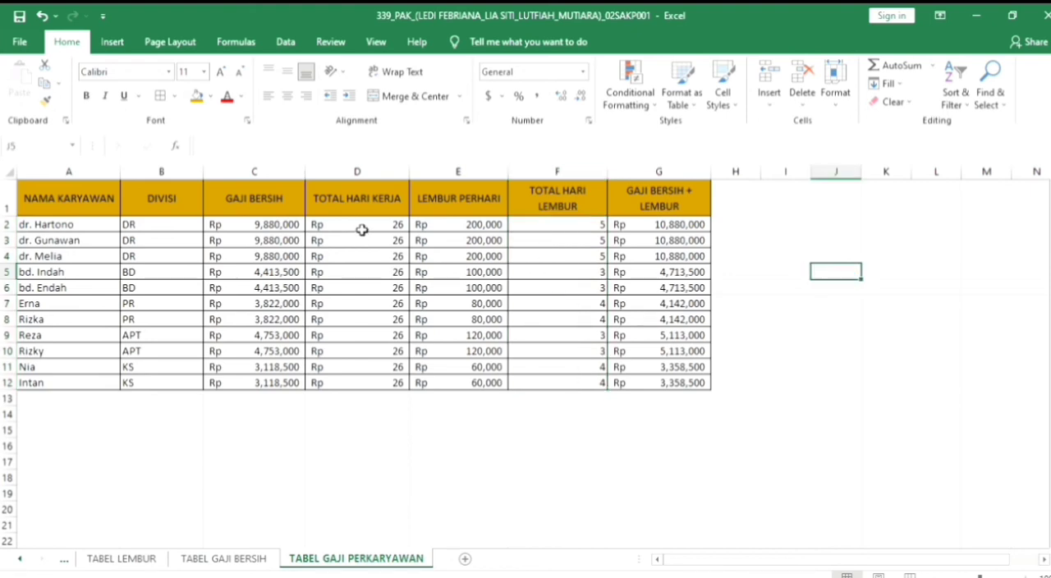
drag(361, 226, 364, 382)
click(583, 72)
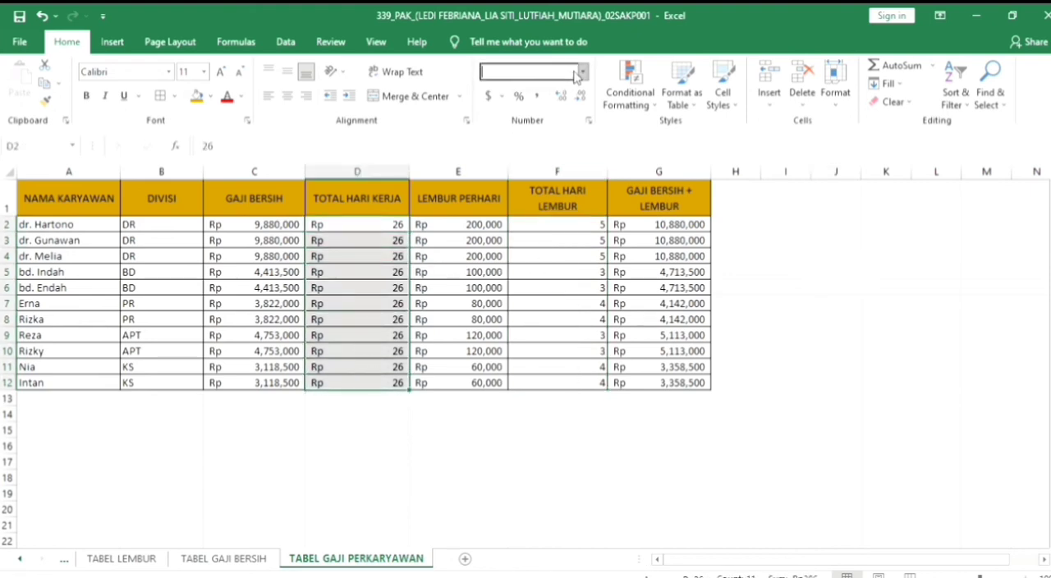
click(575, 99)
click(780, 255)
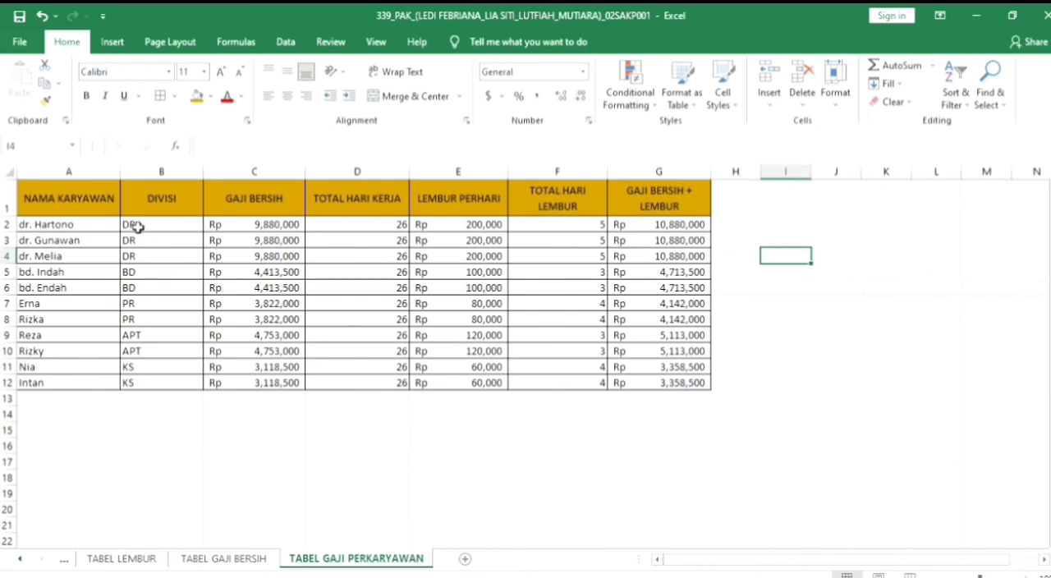
Step: Centre the contents of A2:G12 horizontally and vertically in the per-employee salary table
drag(101, 226, 645, 379)
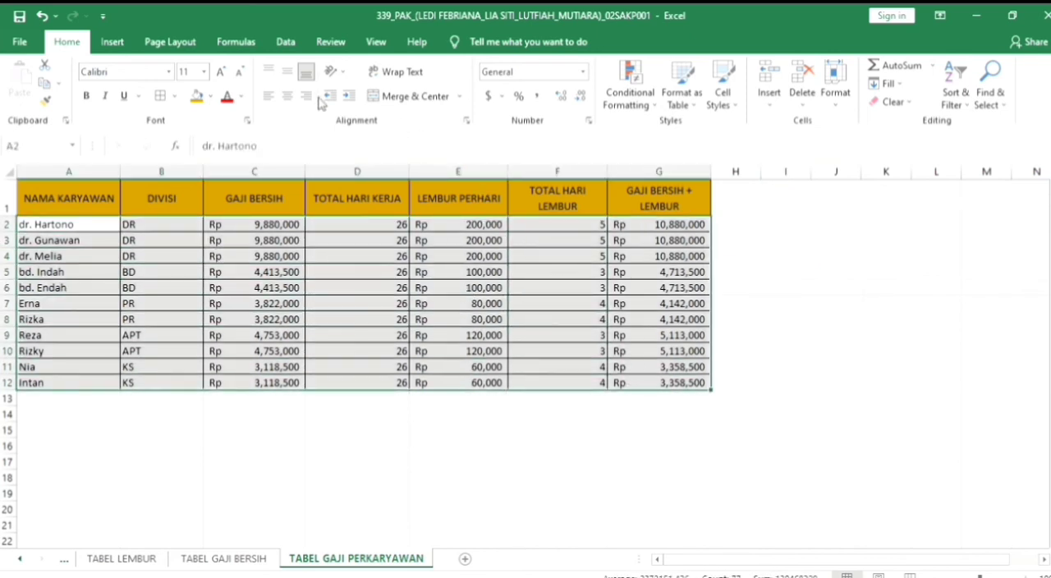
click(287, 96)
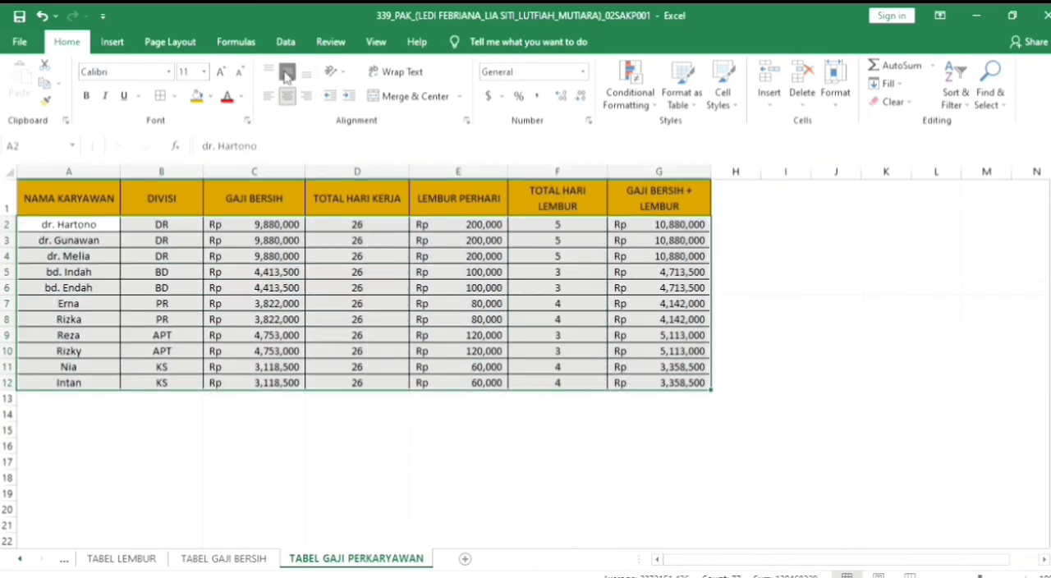
click(393, 413)
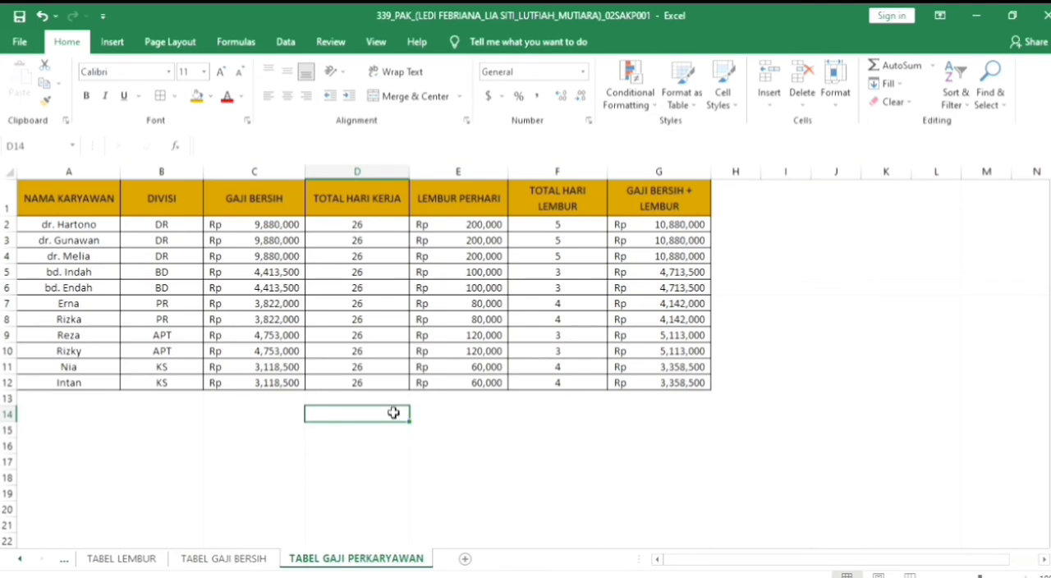
Step: Rename the first sheet CATATAN and enter the heading Catatan in its cell A1
text(CATATA)
text(N)
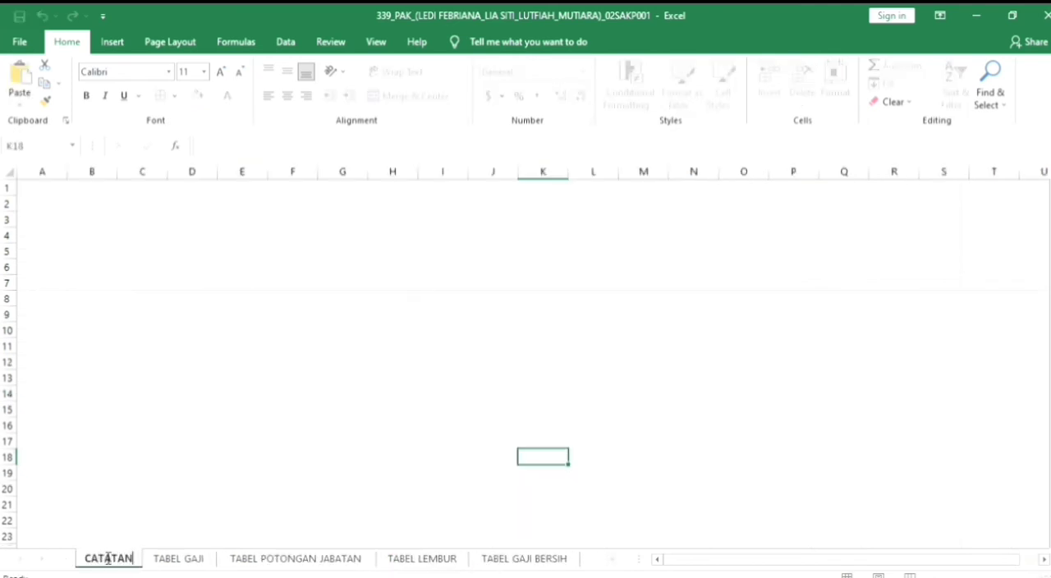
click(58, 194)
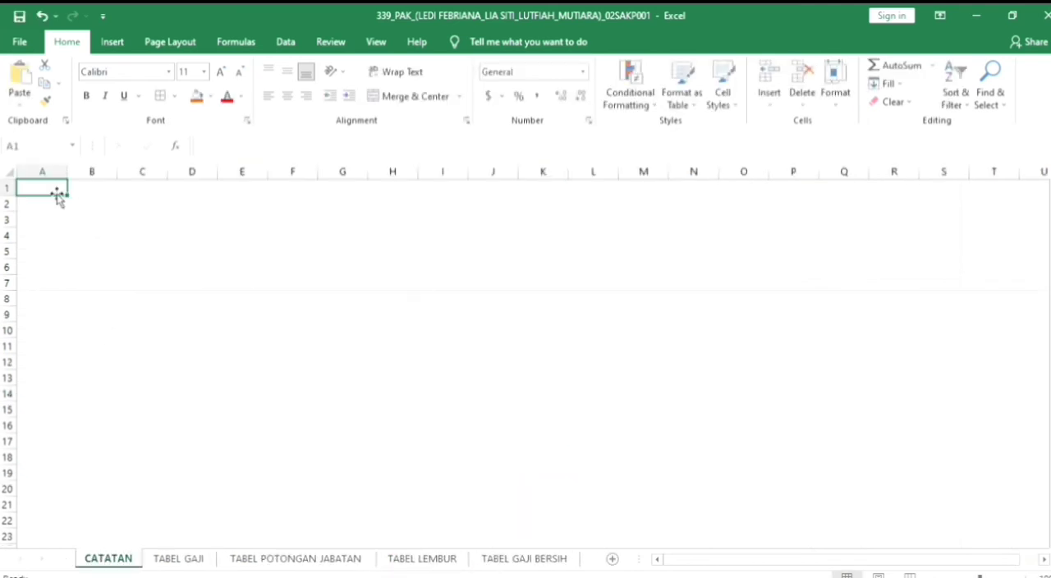
text(Catatan)
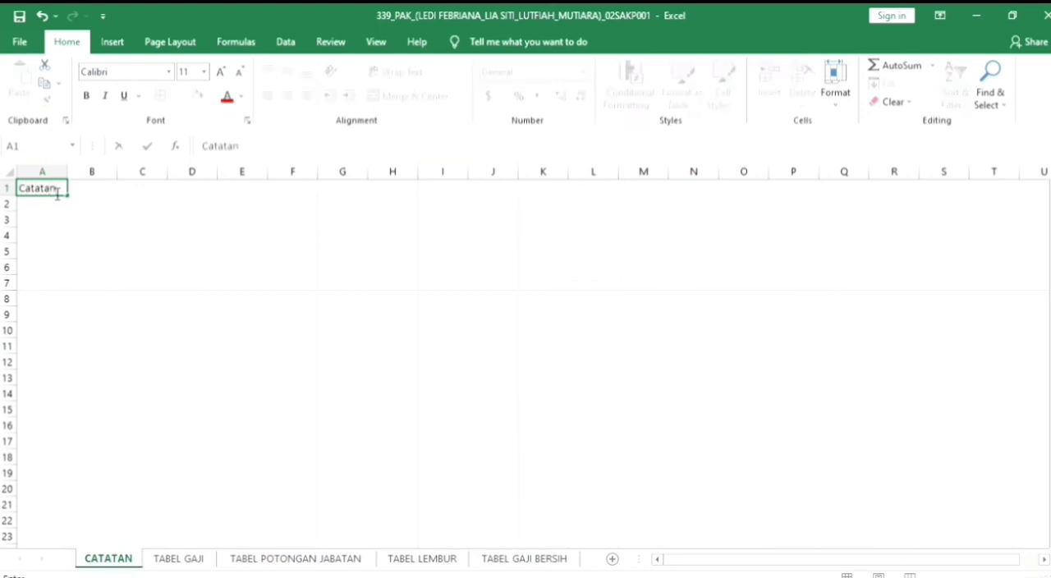
key(Return)
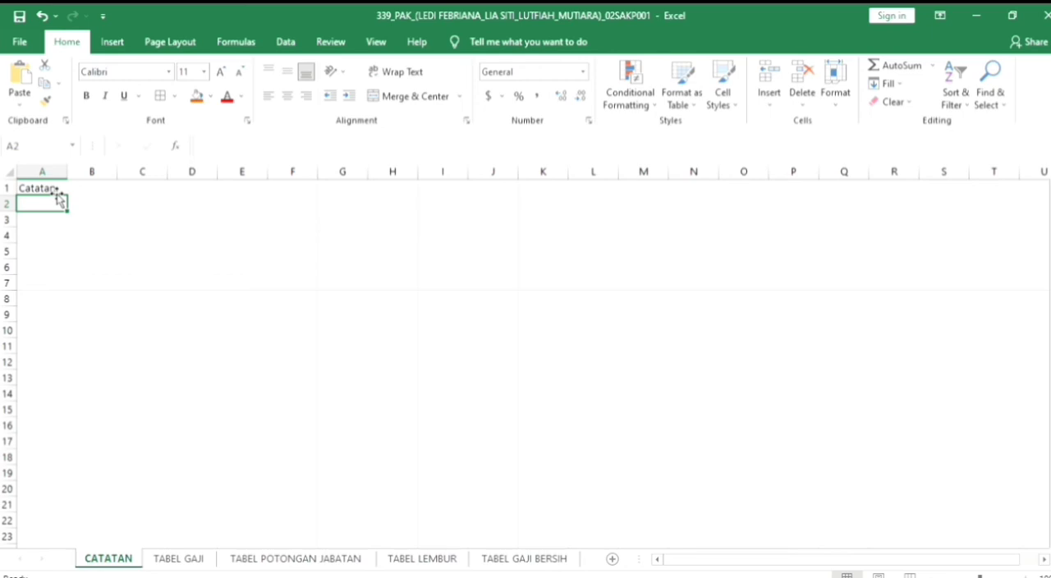
Step: Enter the abbreviation notes "Dr : Dokter" in A2 and "Bd : Bidan" in A3 of the CATATAN sheet
text(Dr)
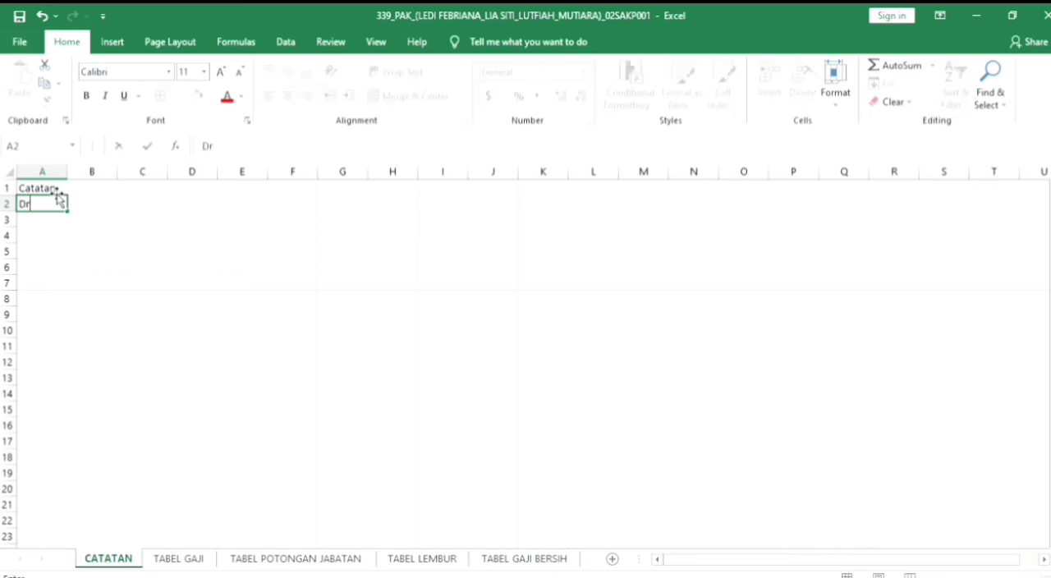
text( : Dokter)
key(Return)
text(B)
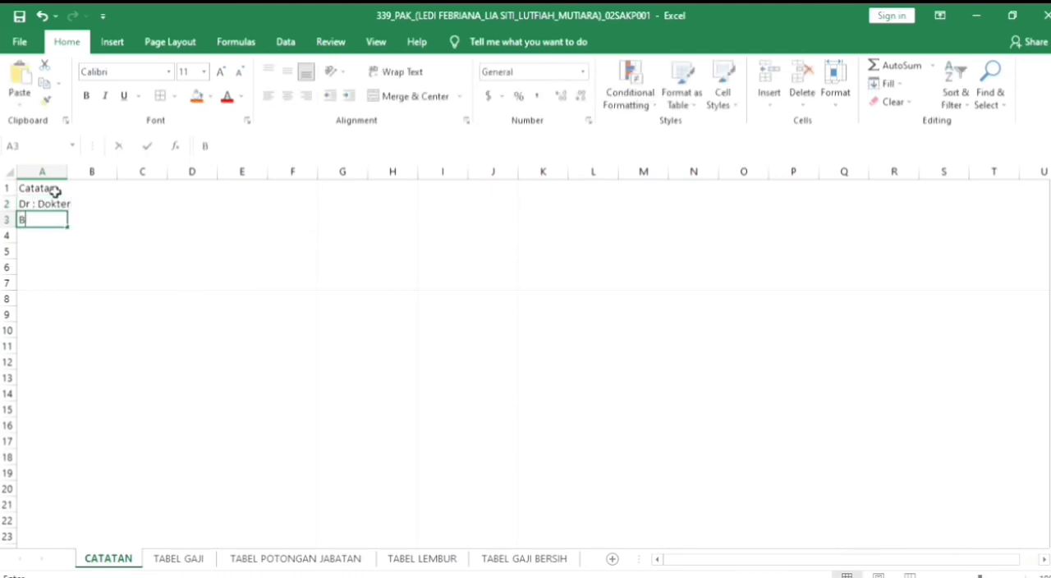
text(d )
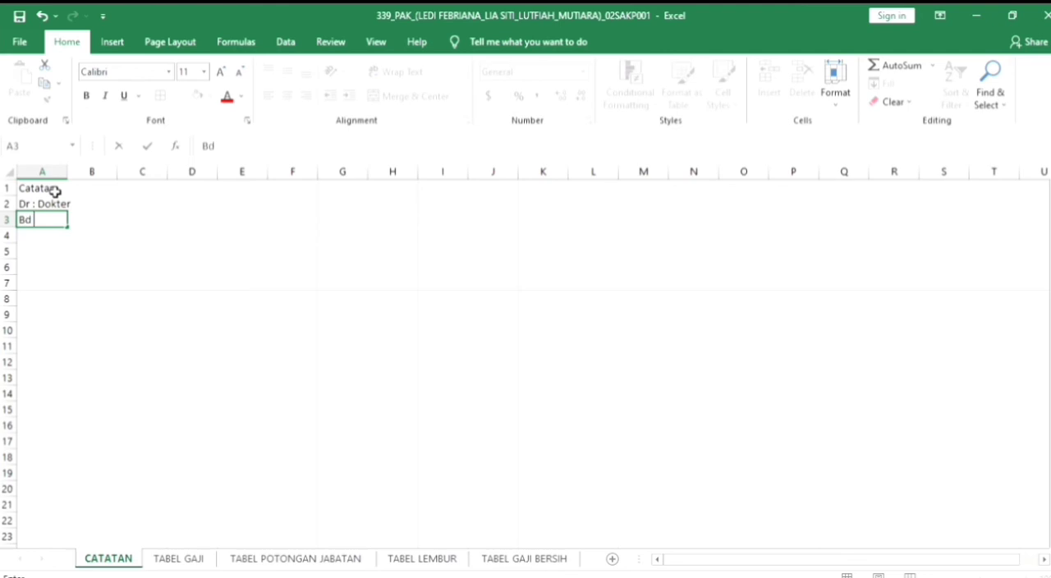
text(: Bidan)
key(Return)
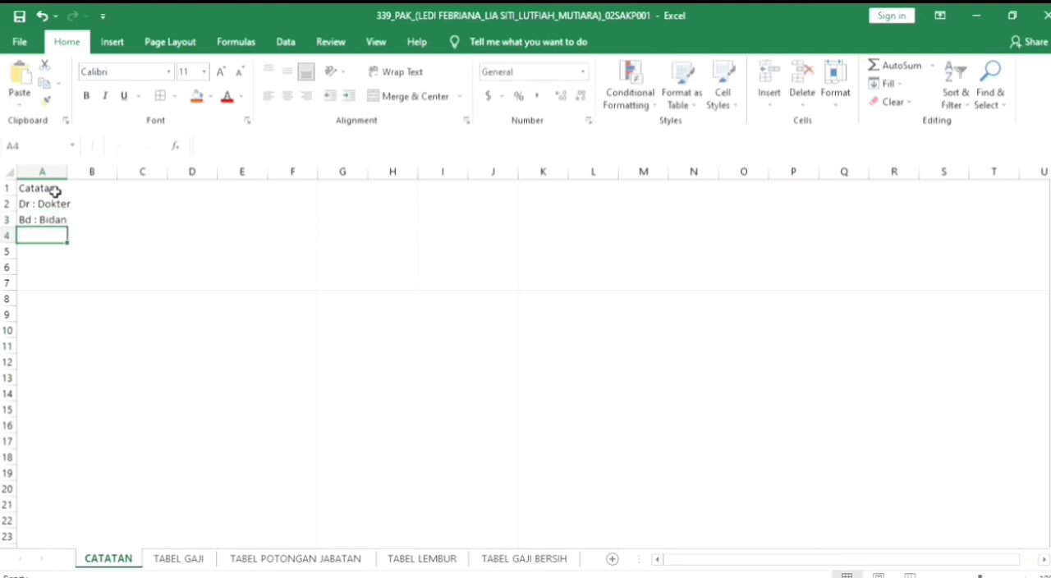
Step: Add the abbreviation notes "Pr : Perawat" in A4 and "Apt : Apoteker" in A5
text(Pr : Perawat)
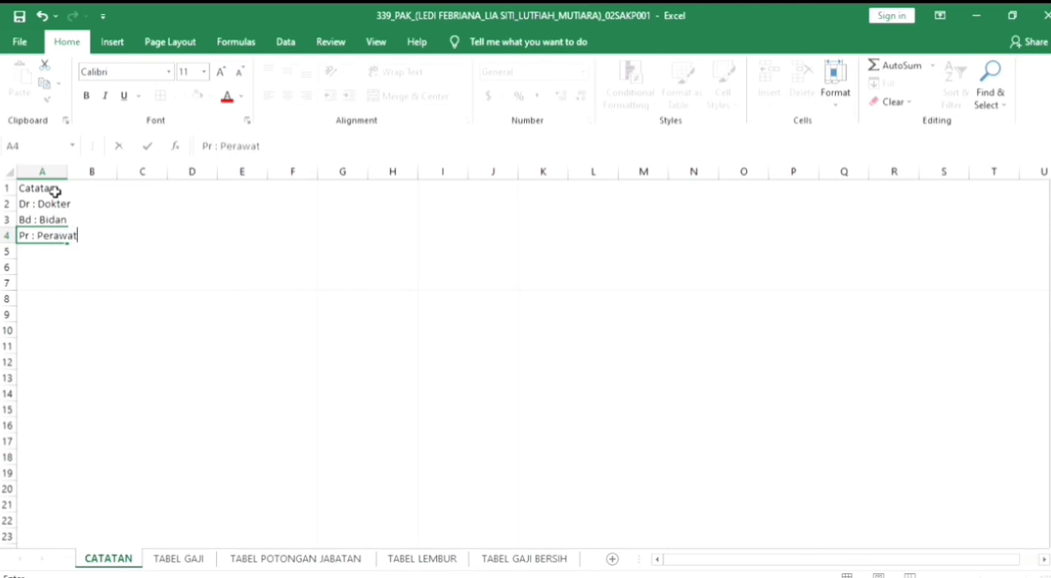
key(Return)
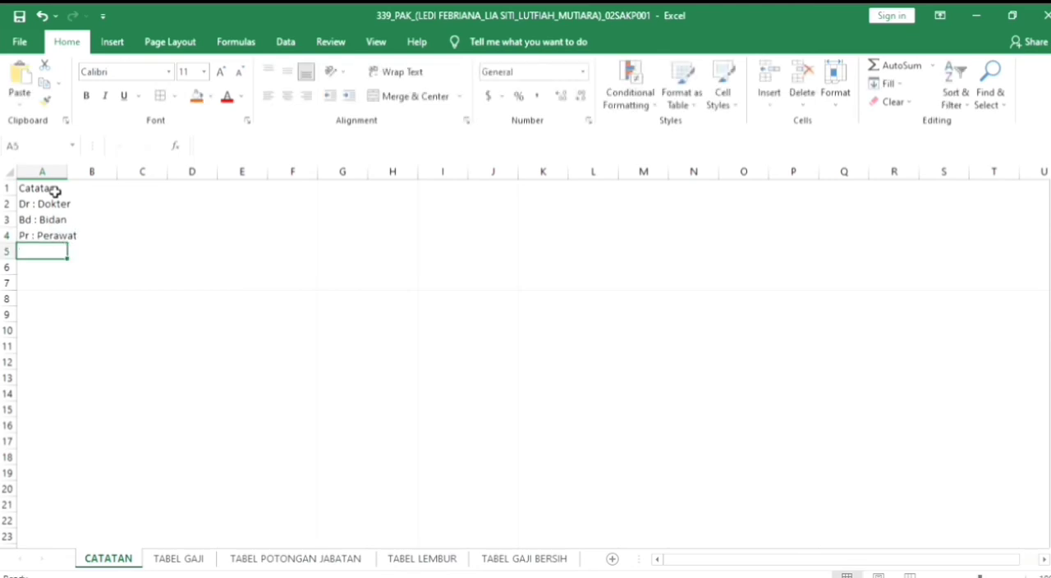
text(Apt)
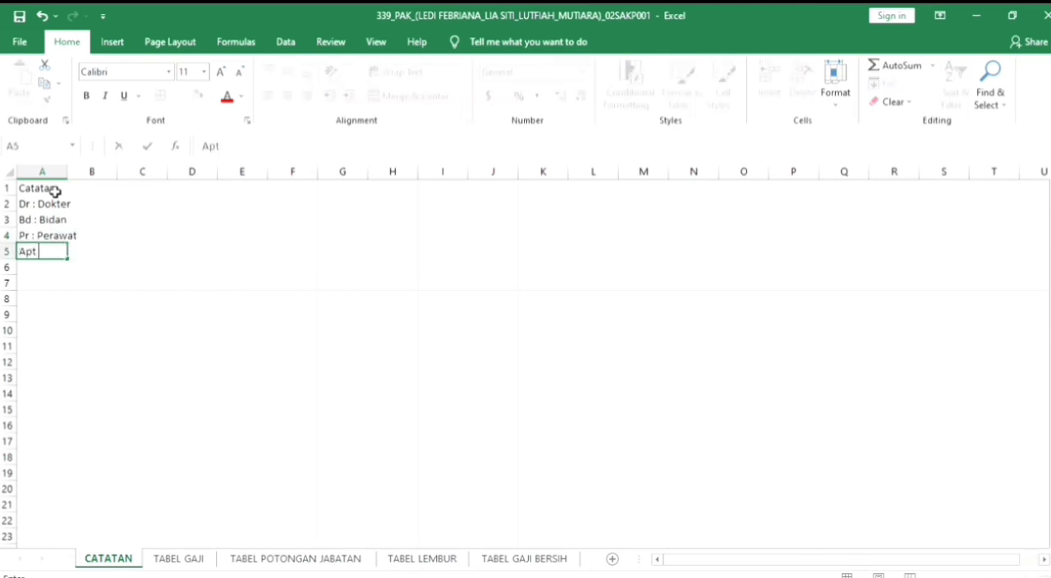
text( : Apoteker)
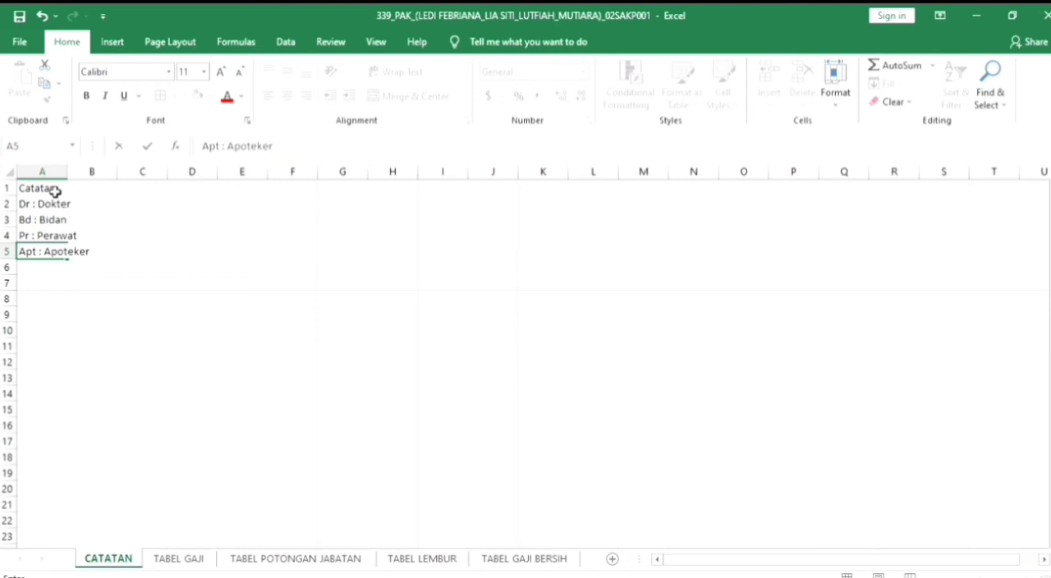
key(Return)
Step: Add the abbreviation note "Ks: Kasir" in cell A6
text(Ks: )
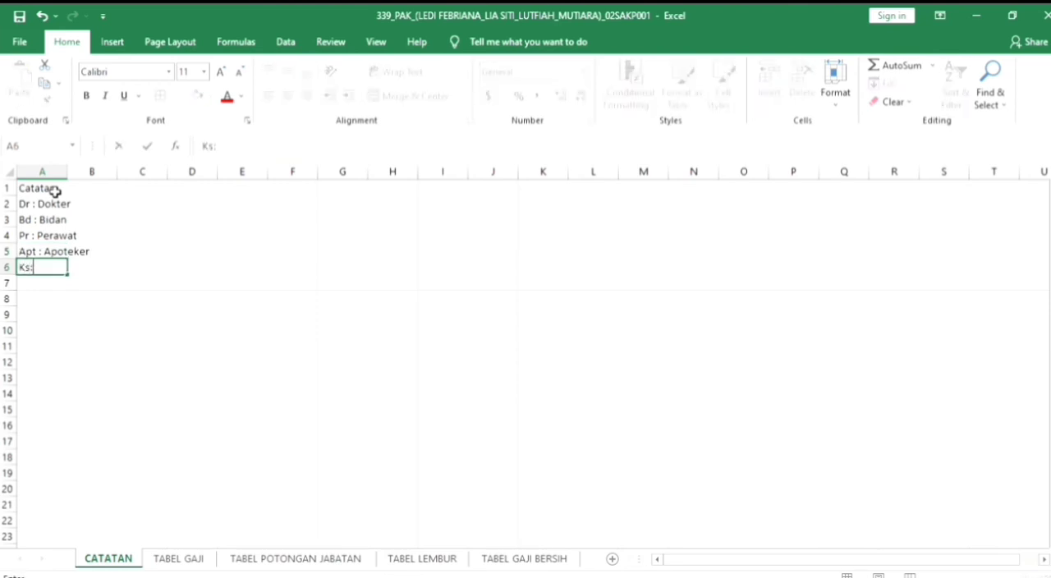
text(KAsir)
key(BackSpace)
key(BackSpace)
key(BackSpace)
text(asir)
key(Return)
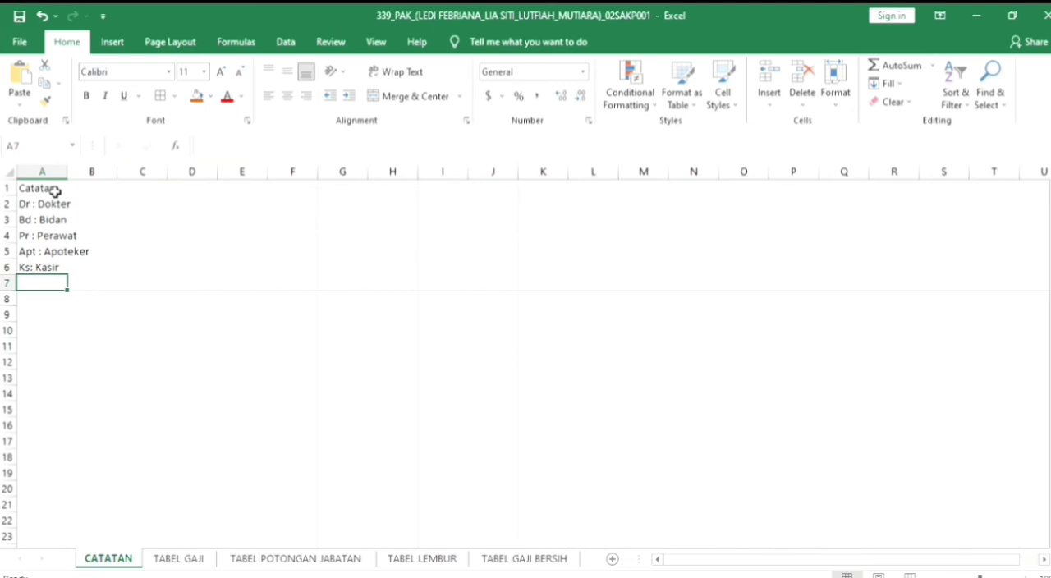
Step: Enter the note "*Total hari kerja masing-masing karyawan" in cell D2 of the CATATAN sheet
drag(55, 203, 69, 206)
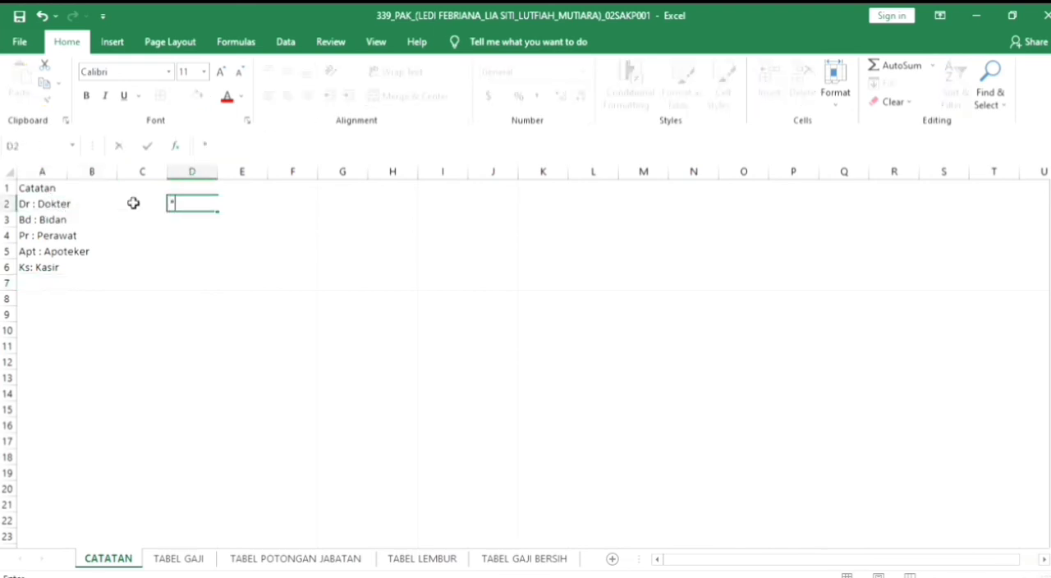
text(*Total hari)
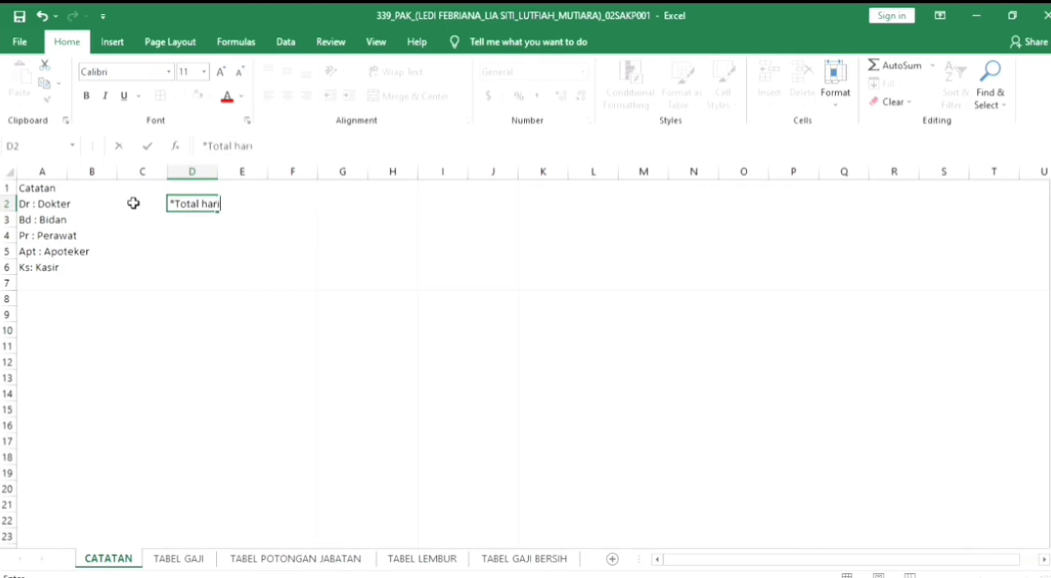
text( kerja masin)
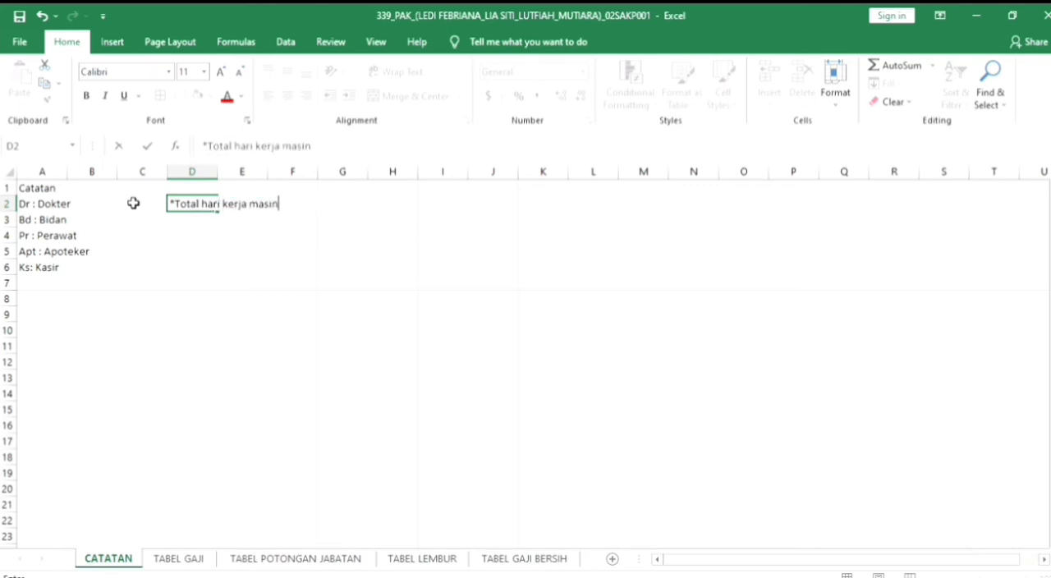
text(g-masing ka)
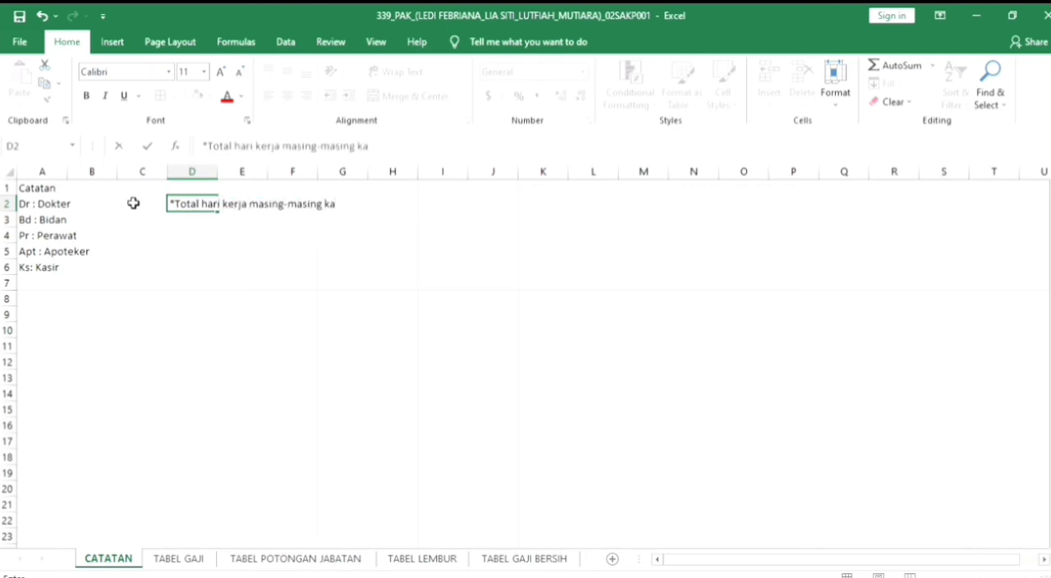
text(ryawan)
key(Tab)
Step: Merge and centre D2:G2 so the working-days note fits in one cell
click(196, 207)
drag(226, 208, 336, 204)
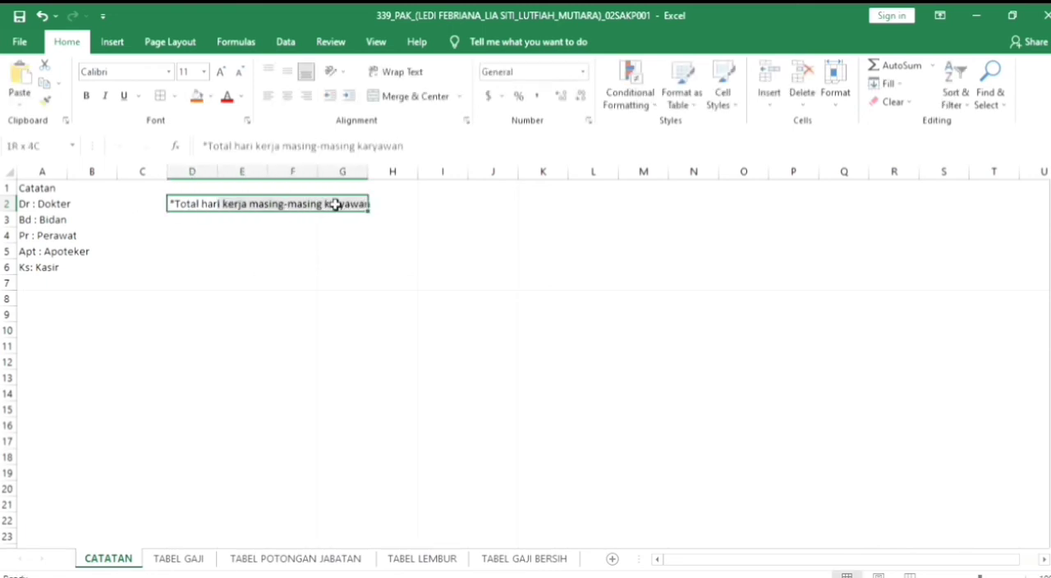
click(410, 96)
Step: Enter ": 26 hari" in H2, beside the working-days note
click(405, 204)
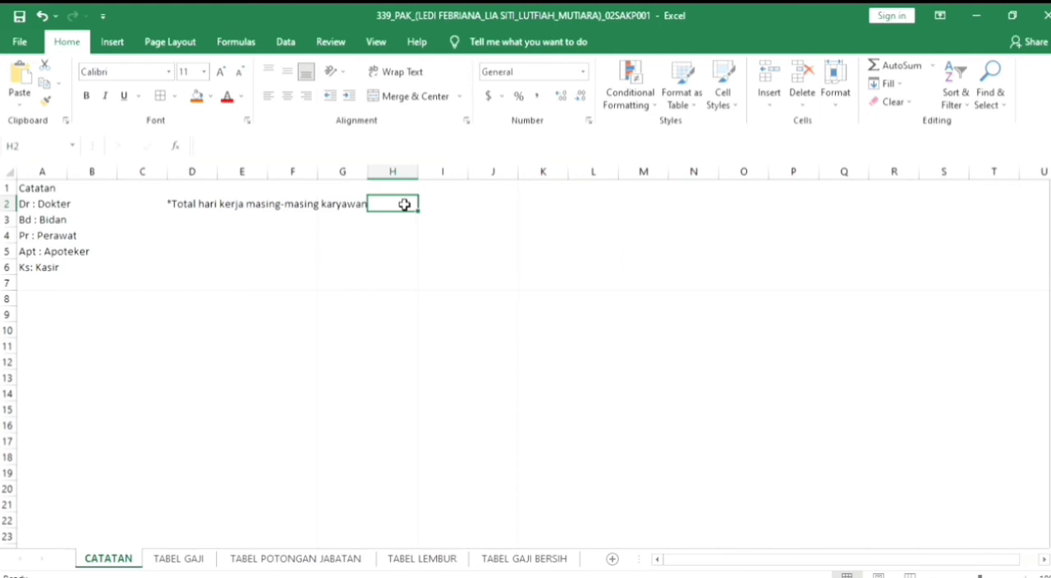
text(:)
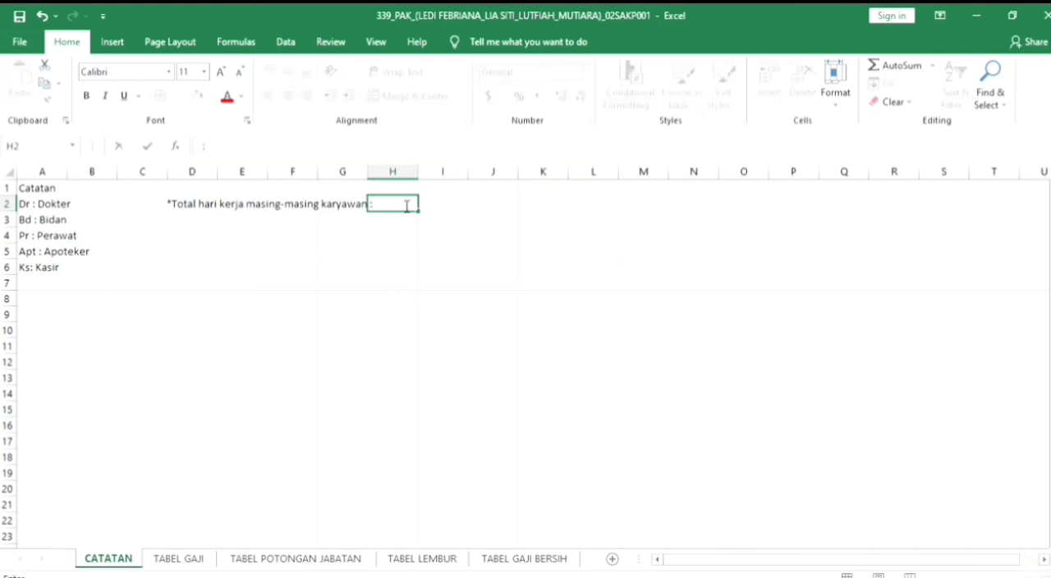
text( 26 hari)
key(Return)
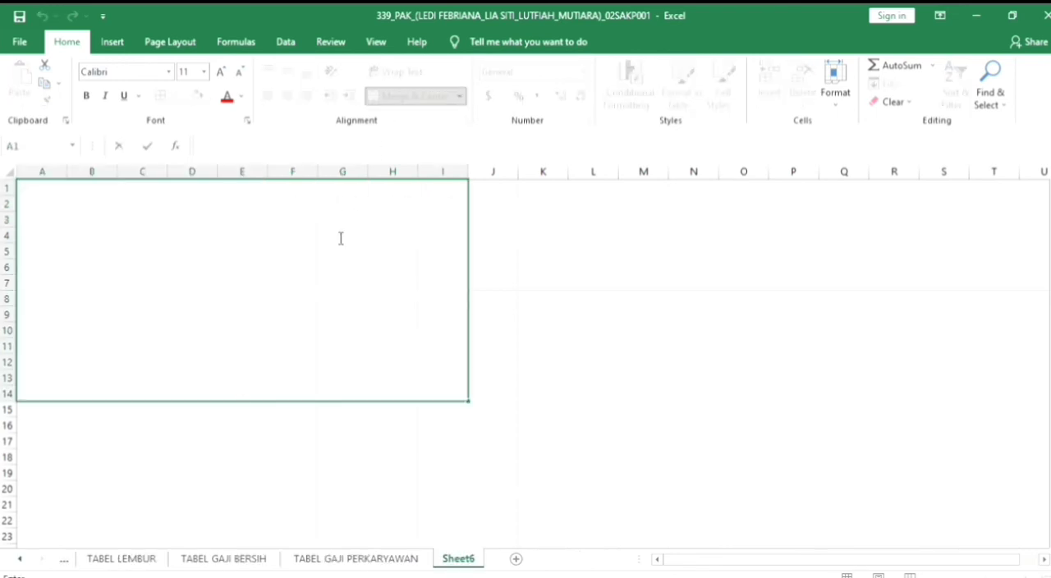
Step: Enter the closing text "SEKIAN DAN TERIMAKASIH" in the merged cell A1:I14 of Sheet6
text(SEKIAN DAN )
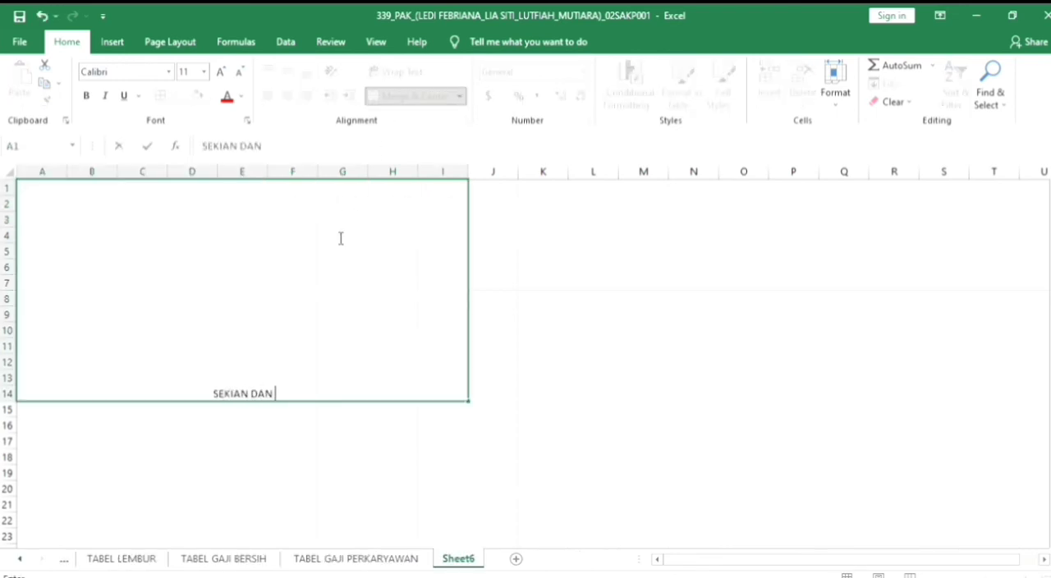
text(TERIMAKASI)
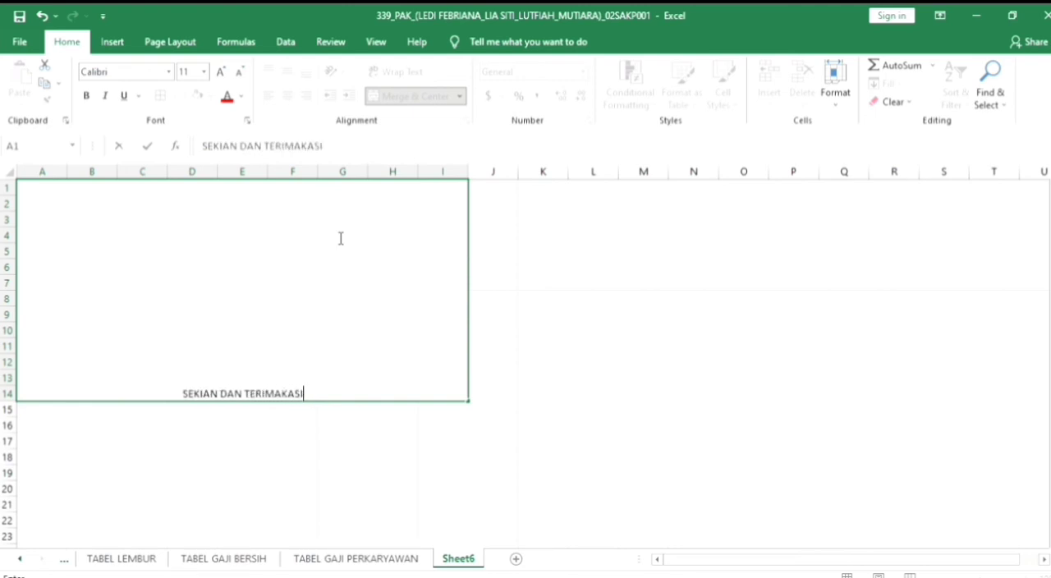
text(H)
key(Return)
click(341, 238)
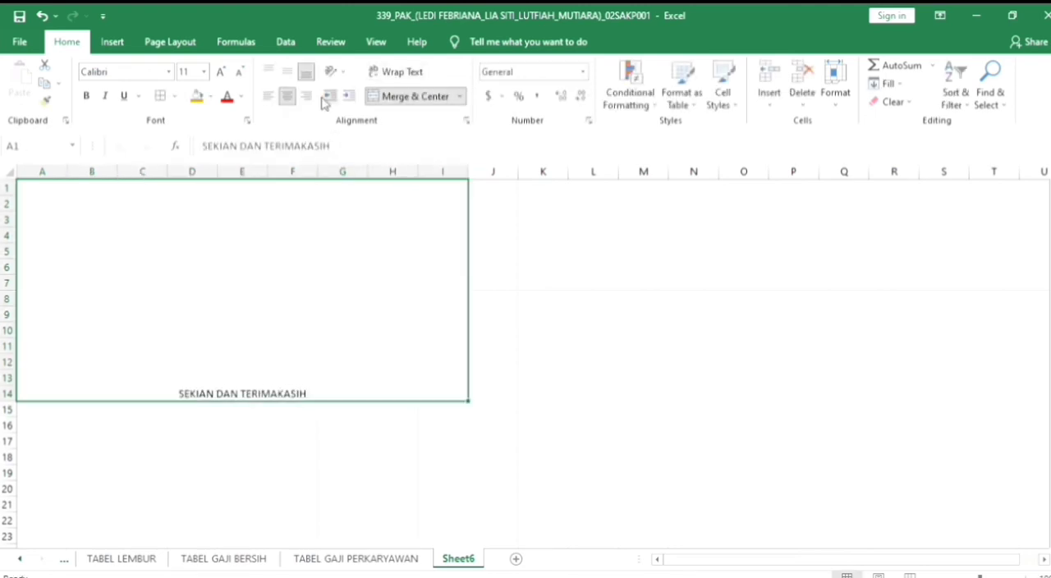
Step: Format the closing text on Sheet6 in Arial Black at size 18
click(160, 73)
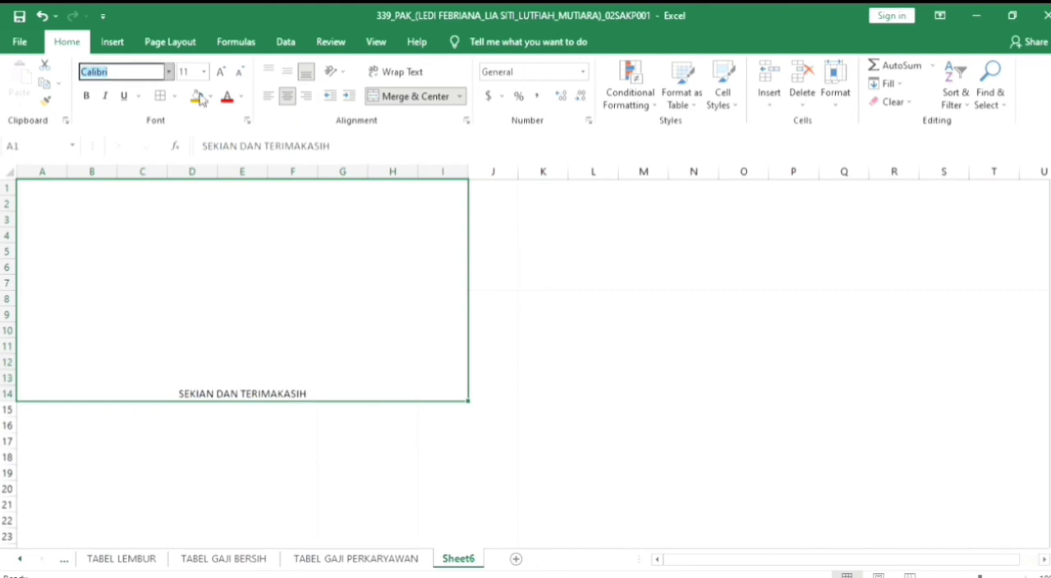
click(174, 228)
click(217, 69)
click(217, 69)
click(217, 69)
click(216, 69)
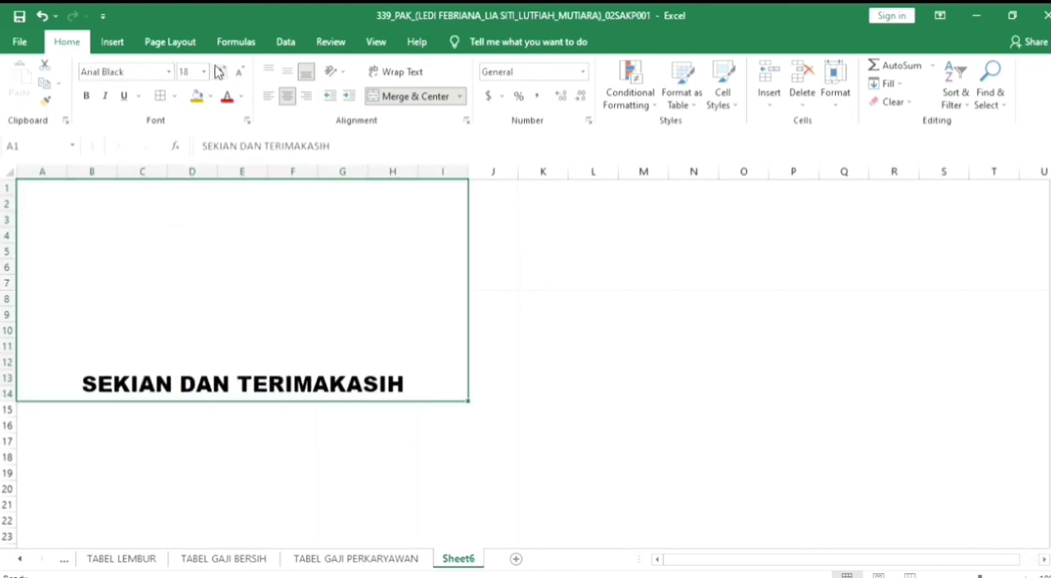